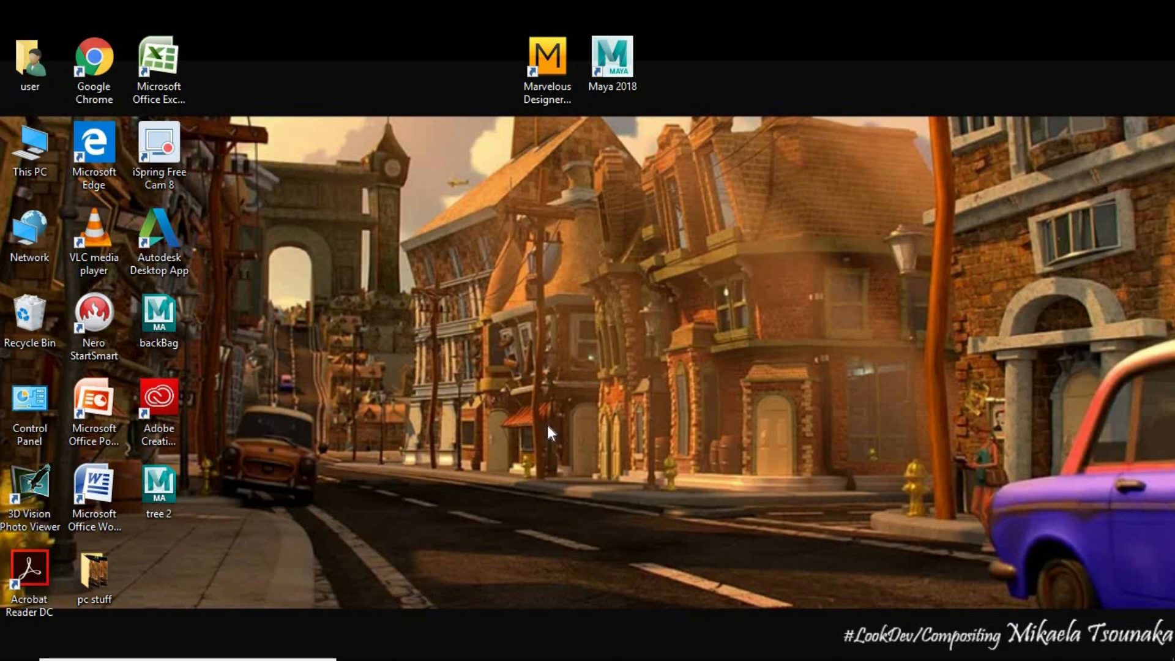
Launch Maya 2018, dismiss the startup window and collapse the Outliner beside the perspective view.
{"action": "left_click", "coordinate": [601, 79]}
{"action": "left_click", "coordinate": [889, 377]}
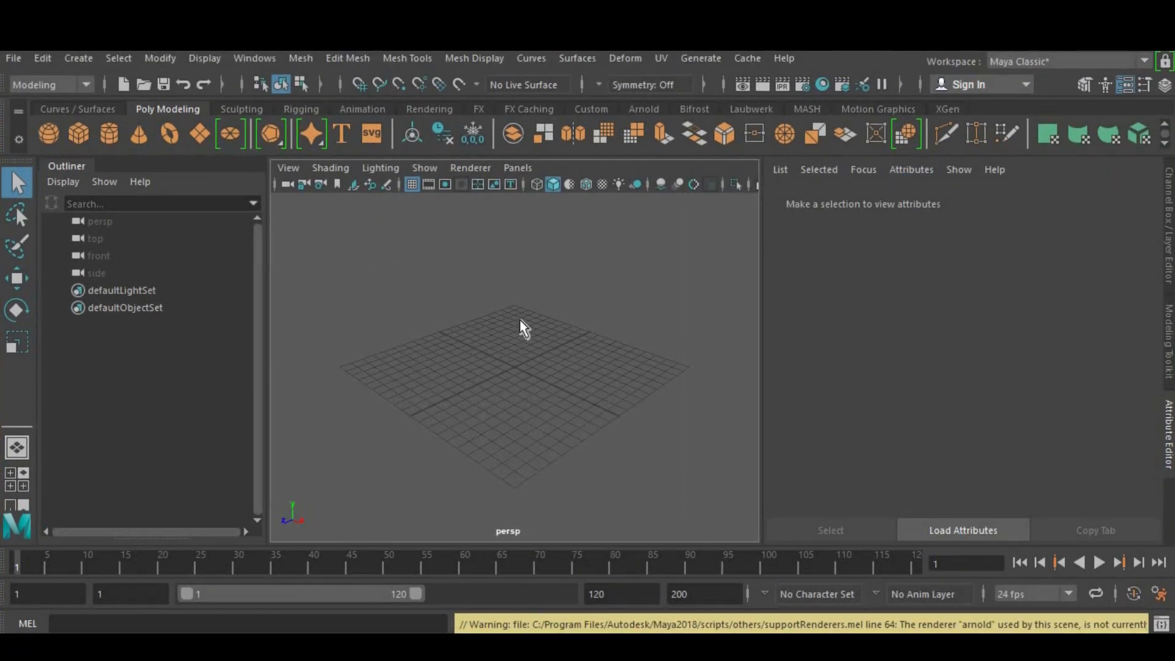
{"action": "left_click", "coordinate": [67, 165]}
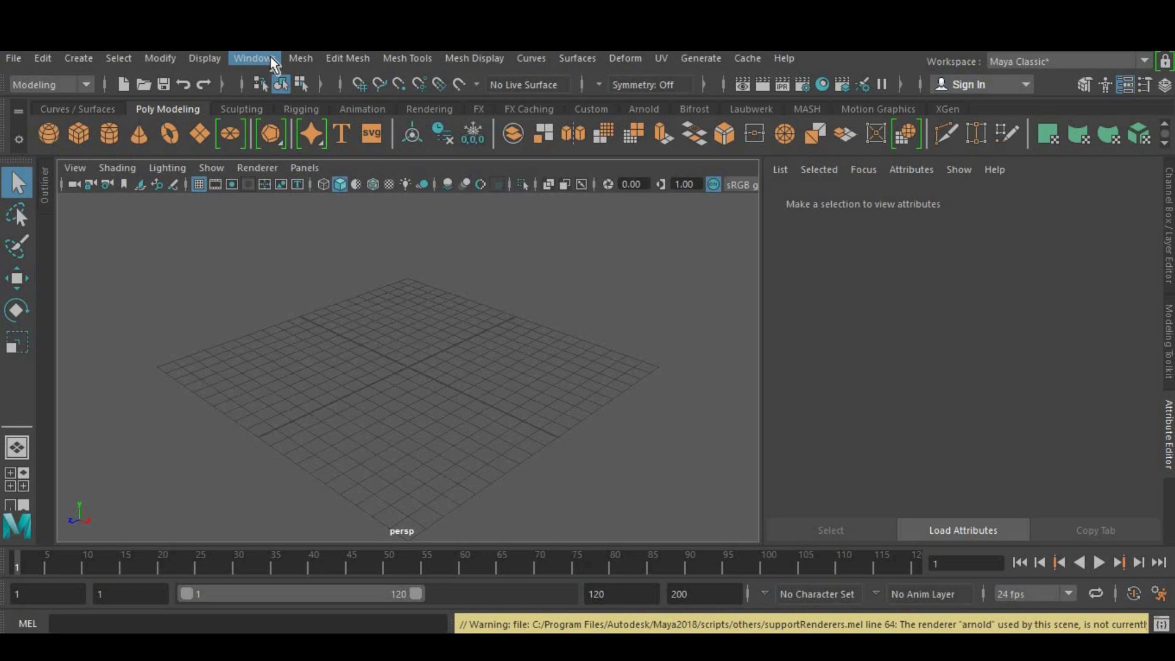
Enable AutoSave in the Files/Projects category of the Maya preferences.
{"action": "left_click", "coordinate": [239, 59]}
{"action": "mouse_move", "coordinate": [325, 219]}
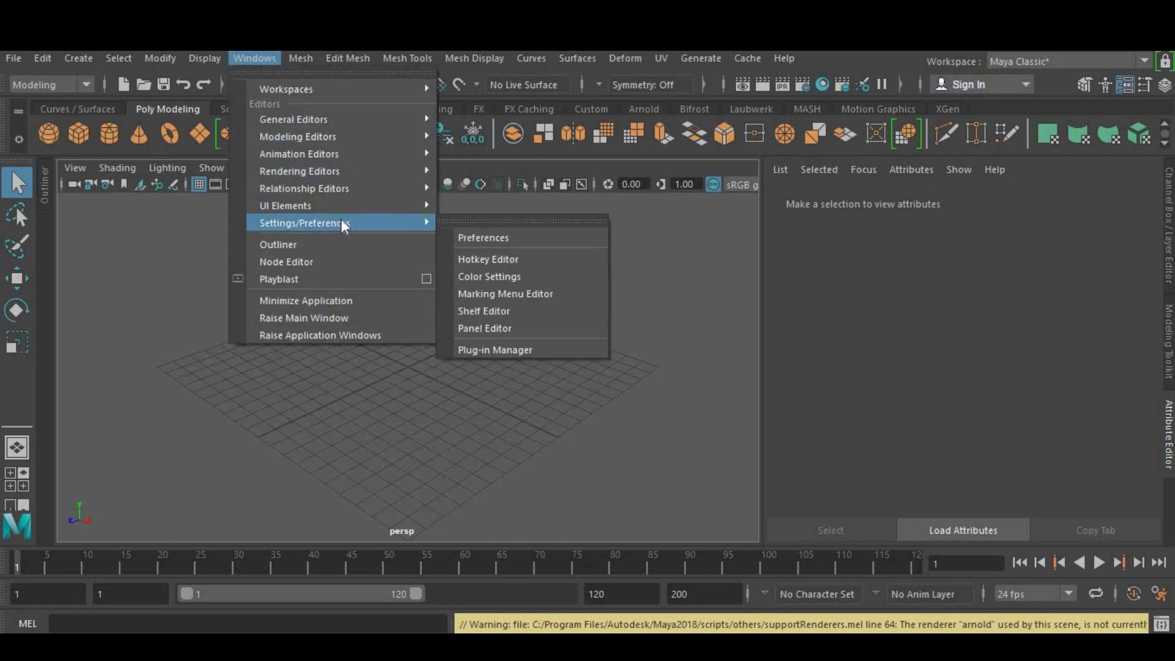
{"action": "left_click", "coordinate": [463, 238]}
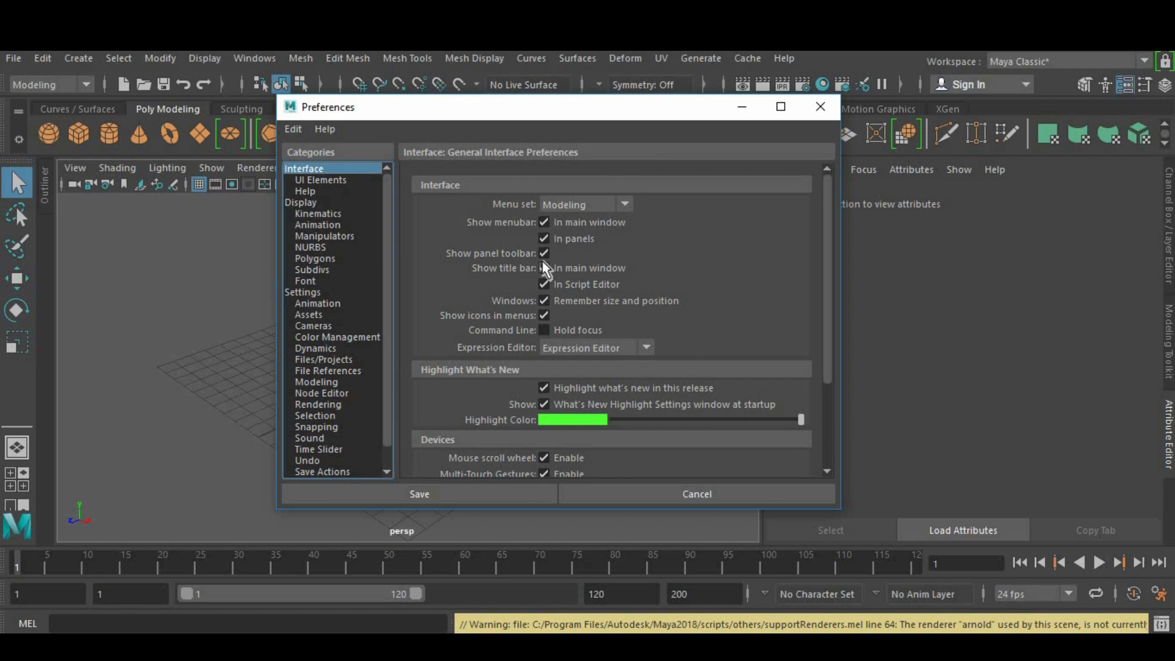
{"action": "left_click", "coordinate": [342, 370]}
{"action": "left_click", "coordinate": [341, 359]}
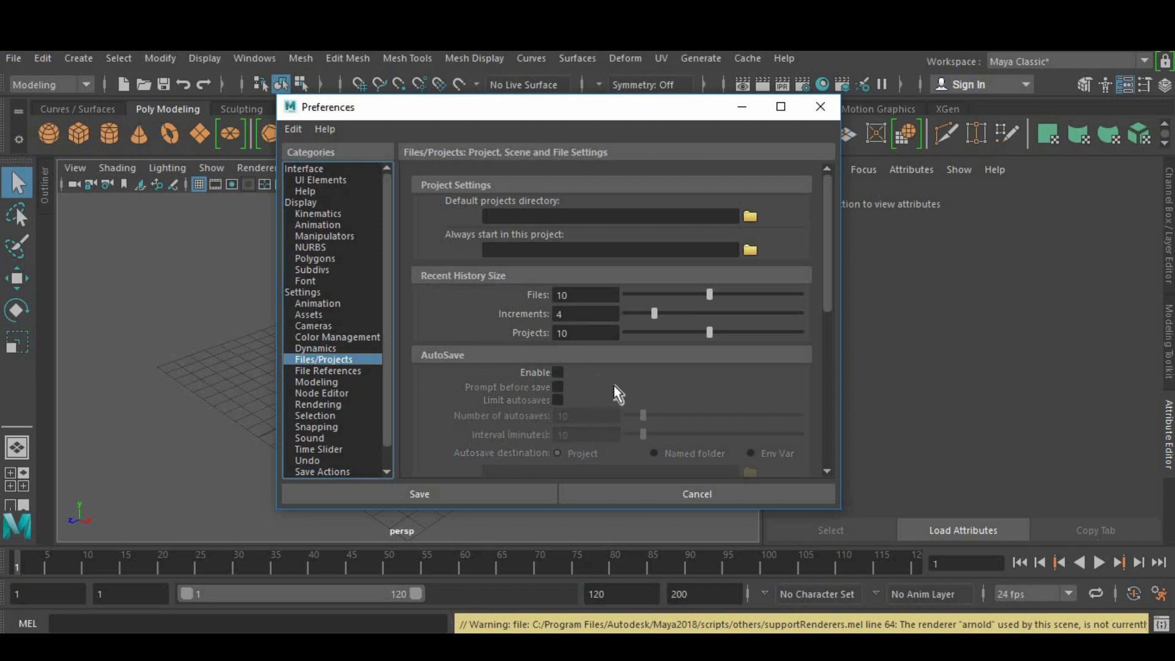
{"action": "left_click", "coordinate": [557, 372]}
{"action": "left_click", "coordinate": [557, 372]}
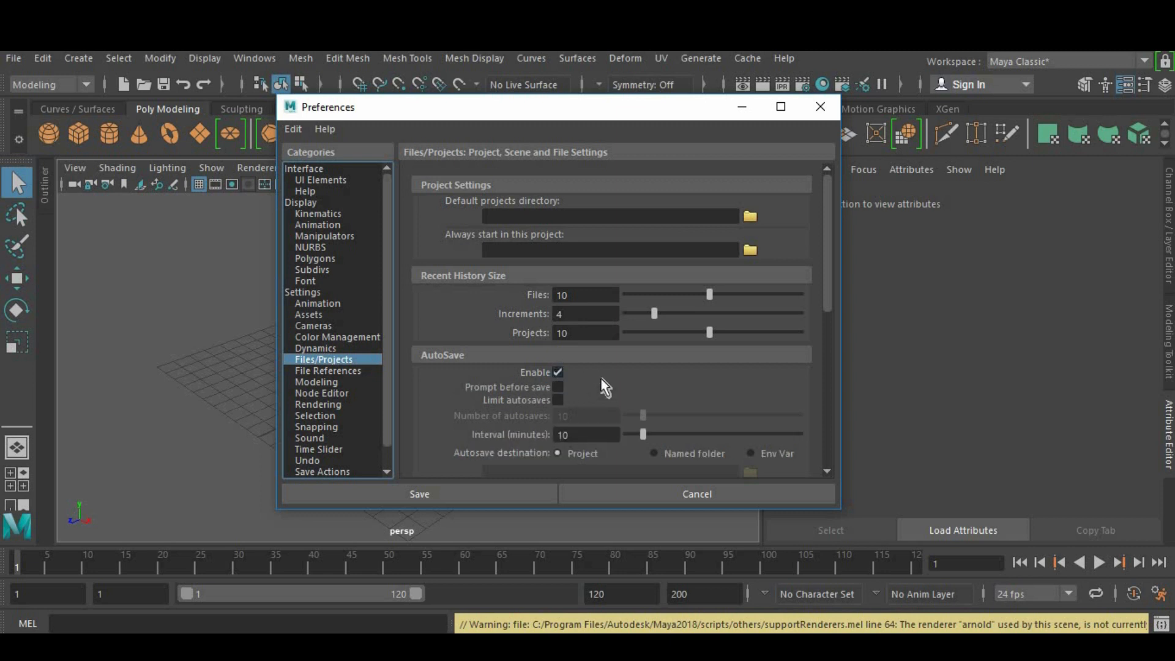
{"action": "scroll", "coordinate": [592, 403], "scroll_direction": "down", "scroll_amount": 1}
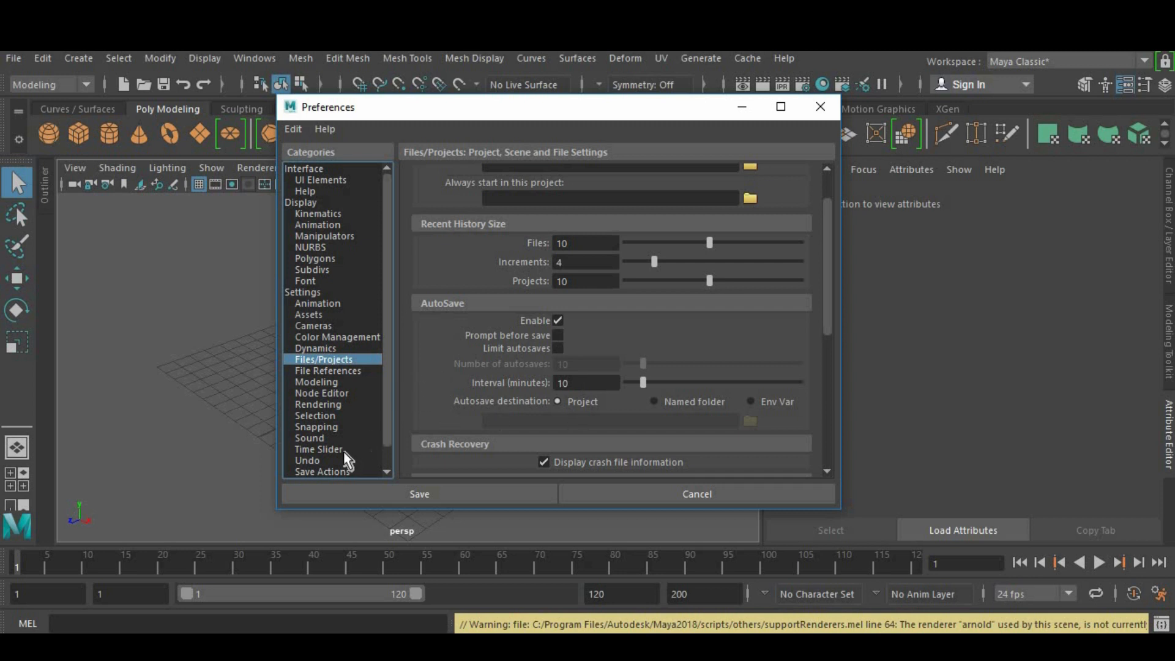
Try a finite undo queue, set the queue back to Infinite and save the preferences.
{"action": "left_click", "coordinate": [309, 460]}
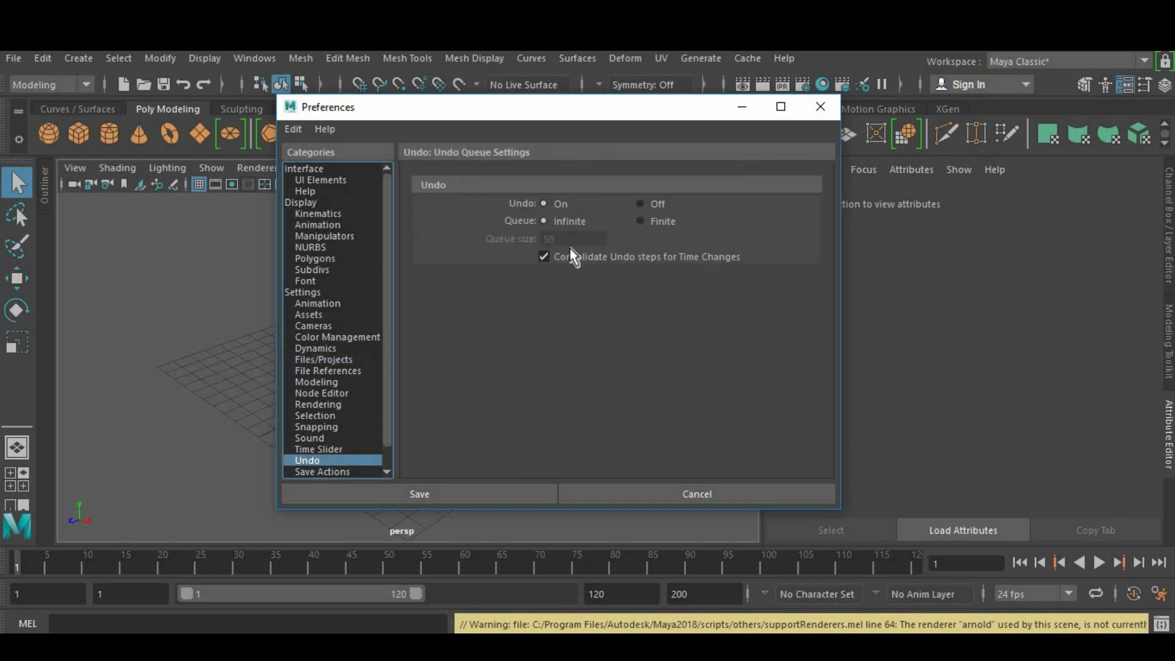
{"action": "left_click", "coordinate": [641, 221]}
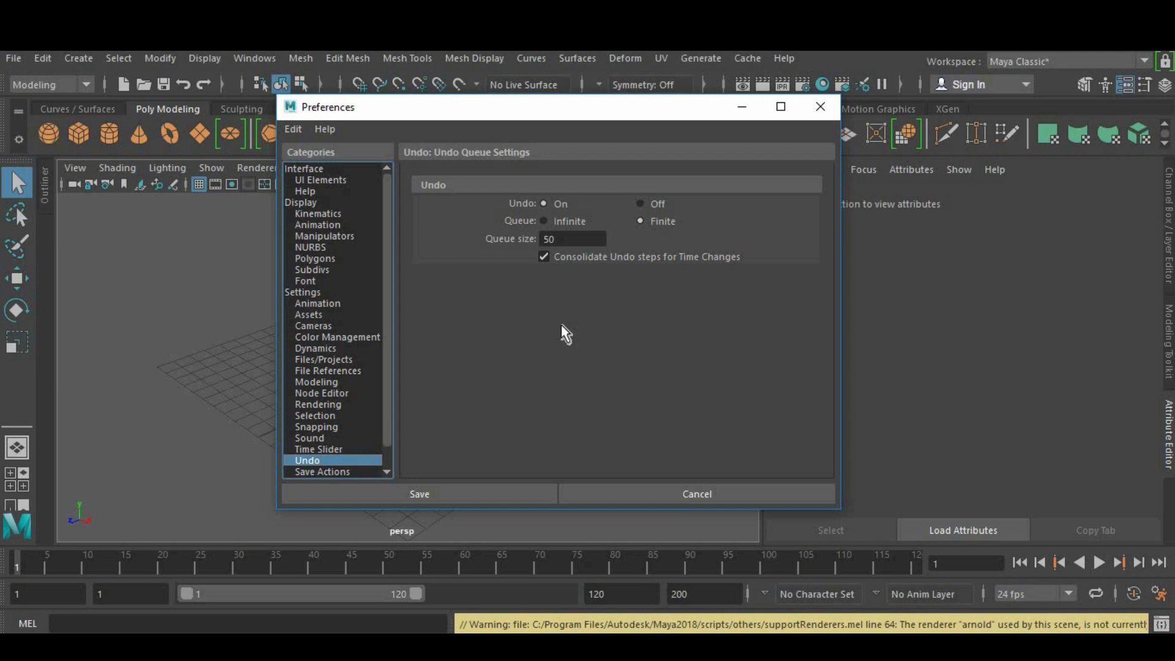
{"action": "left_click", "coordinate": [542, 222]}
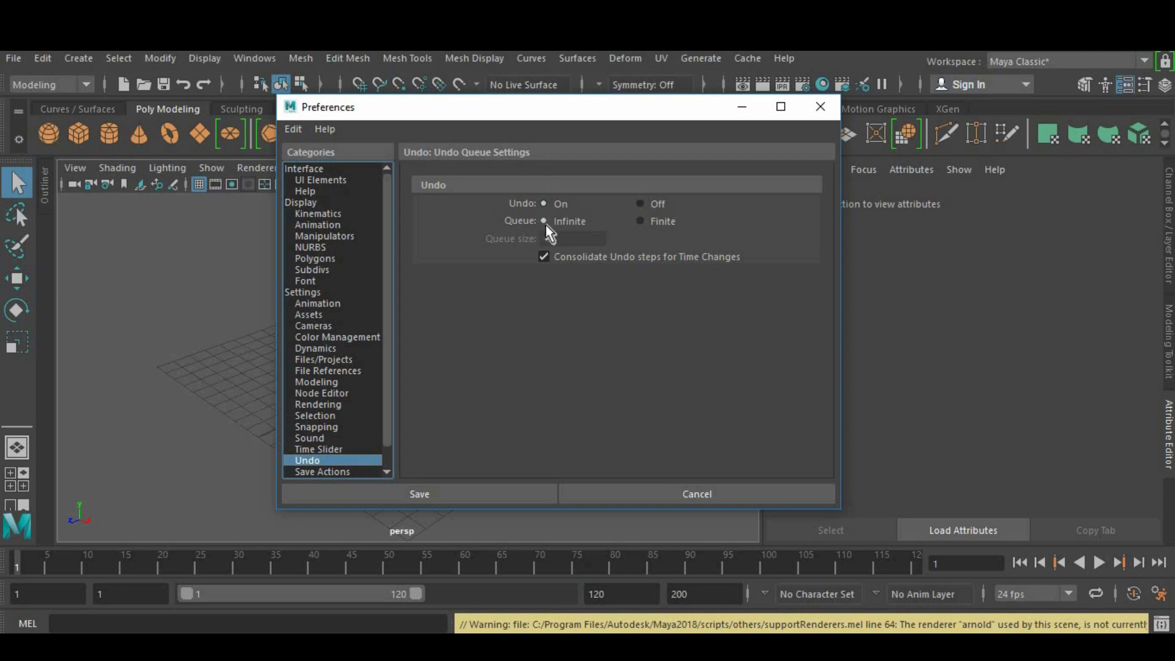
{"action": "left_click", "coordinate": [450, 493]}
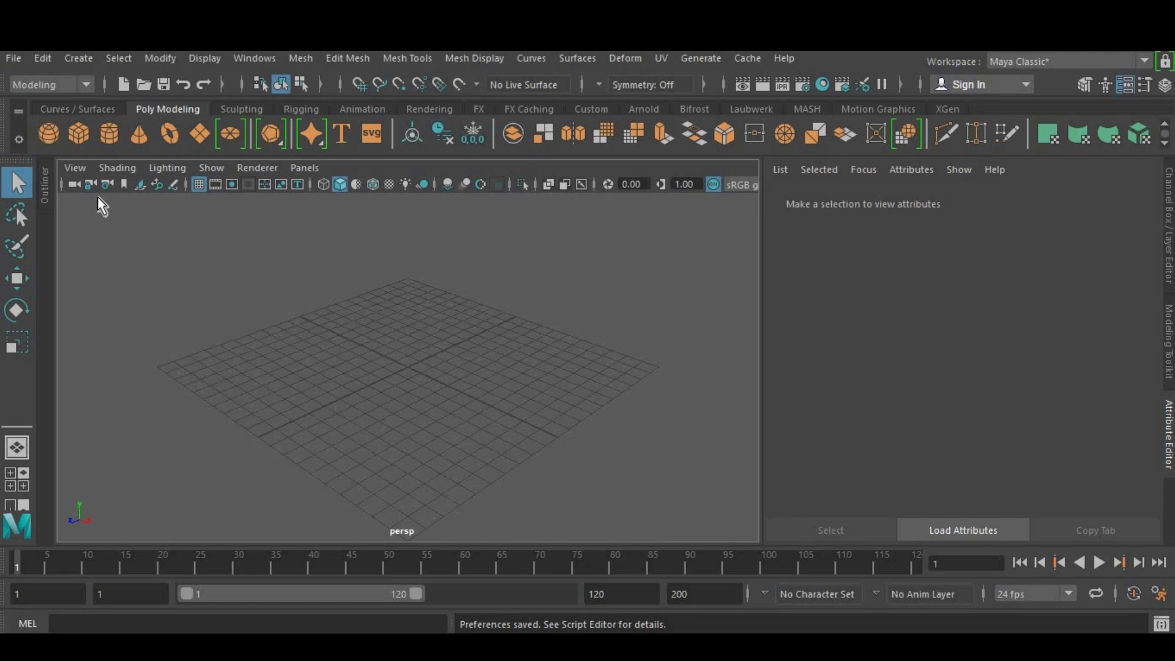
Minimize Maya and create a desktop folder named "lesson 1".
{"action": "left_click", "coordinate": [1078, 49]}
{"action": "right_click", "coordinate": [531, 274]}
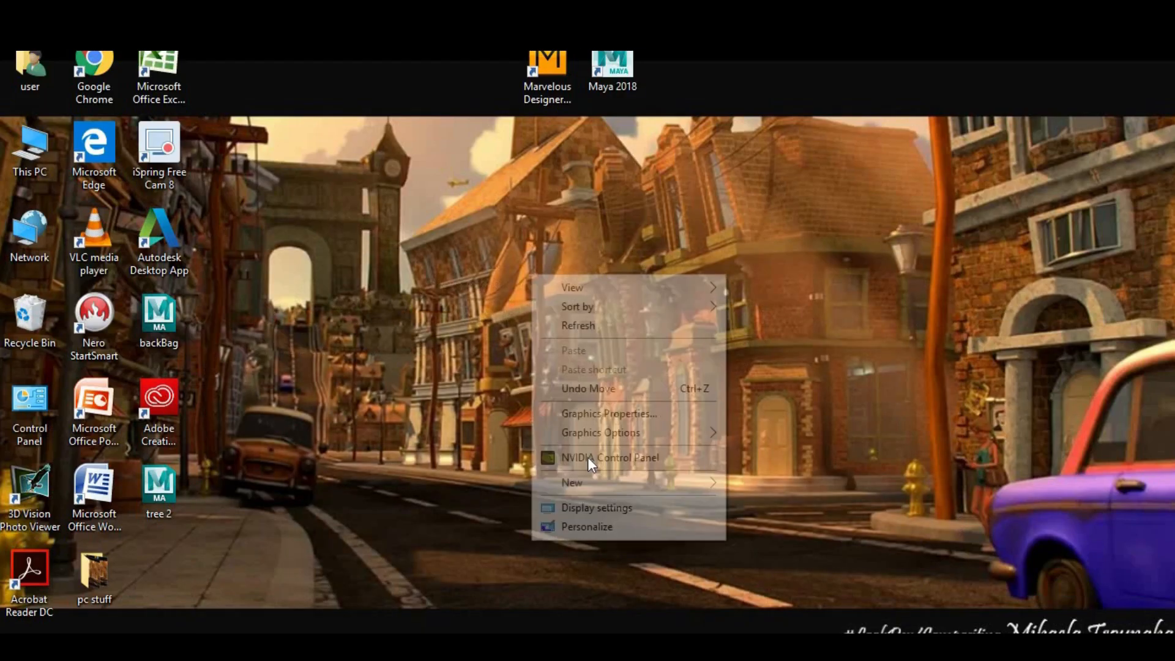
{"action": "mouse_move", "coordinate": [593, 483]}
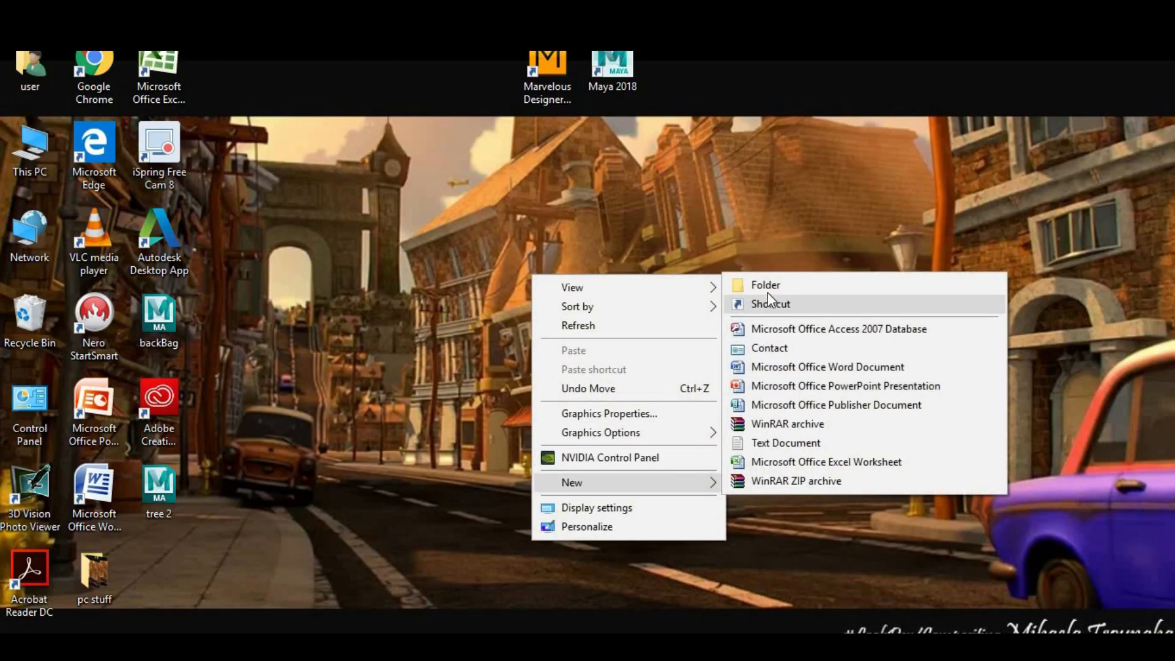
{"action": "left_click", "coordinate": [766, 285]}
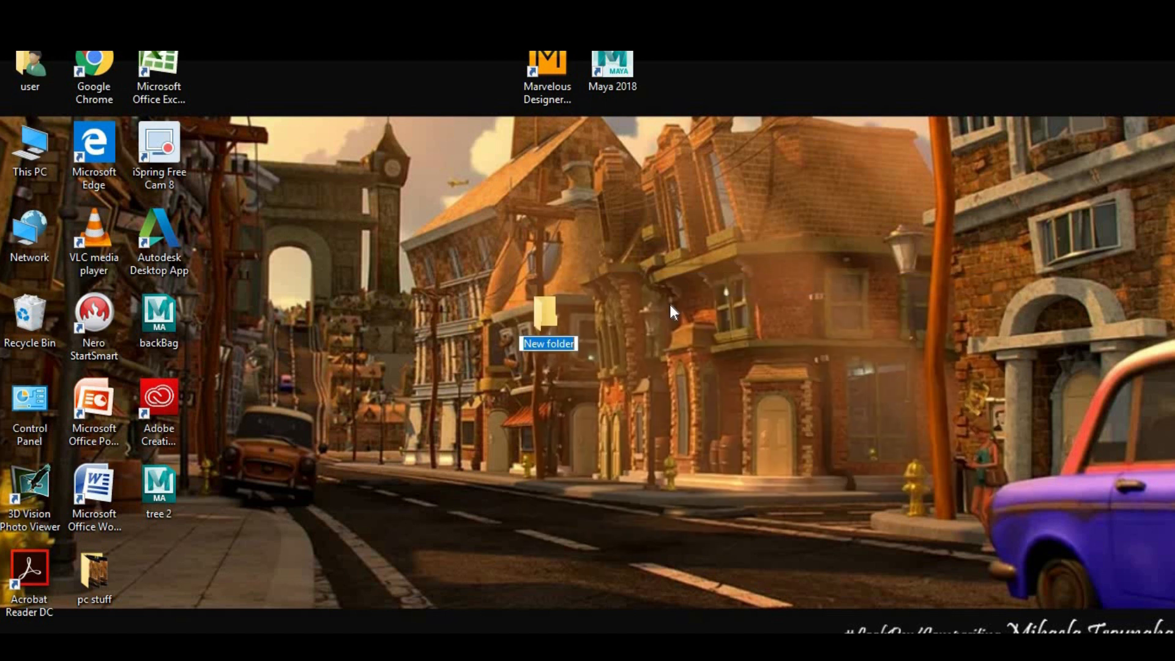
{"action": "type", "text": "lesson"}
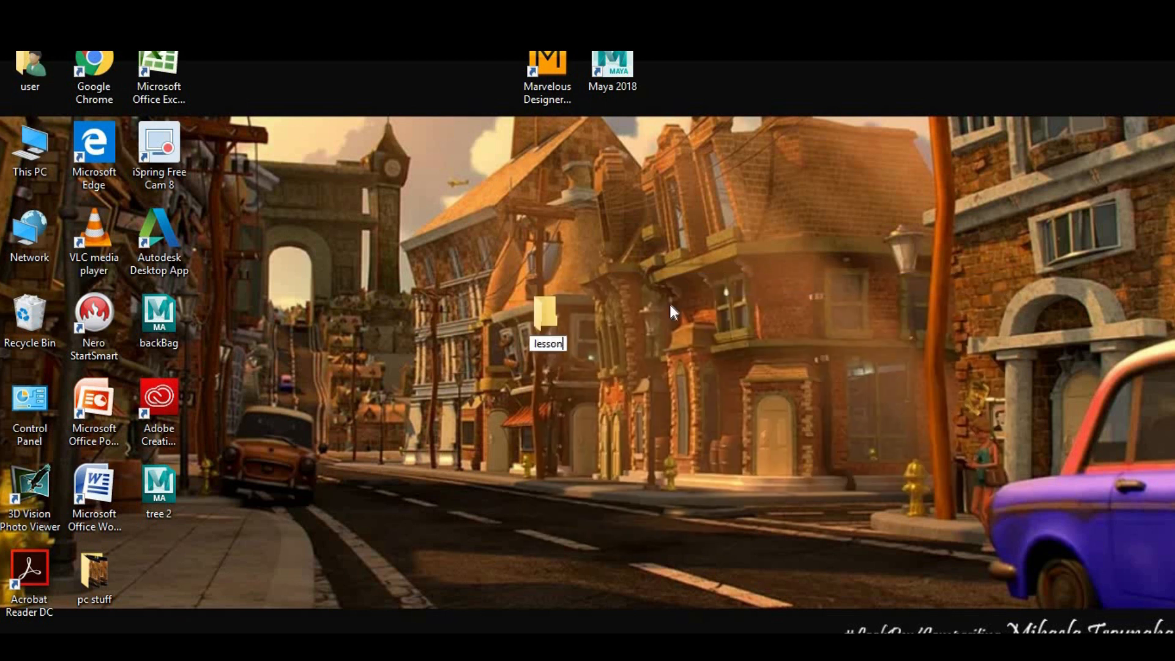
{"action": "type", "text": " 1"}
{"action": "key", "text": "Return"}
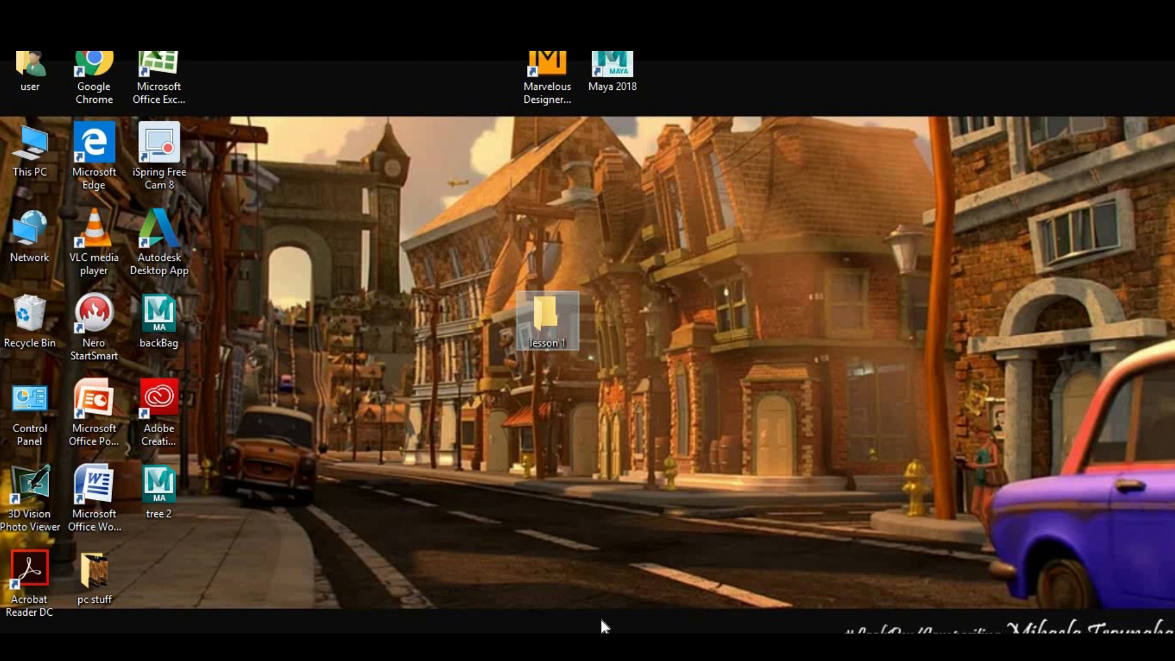
Switch back to Maya and start a new project definition in the Project Window.
{"action": "left_click", "coordinate": [573, 648]}
{"action": "left_click", "coordinate": [657, 584]}
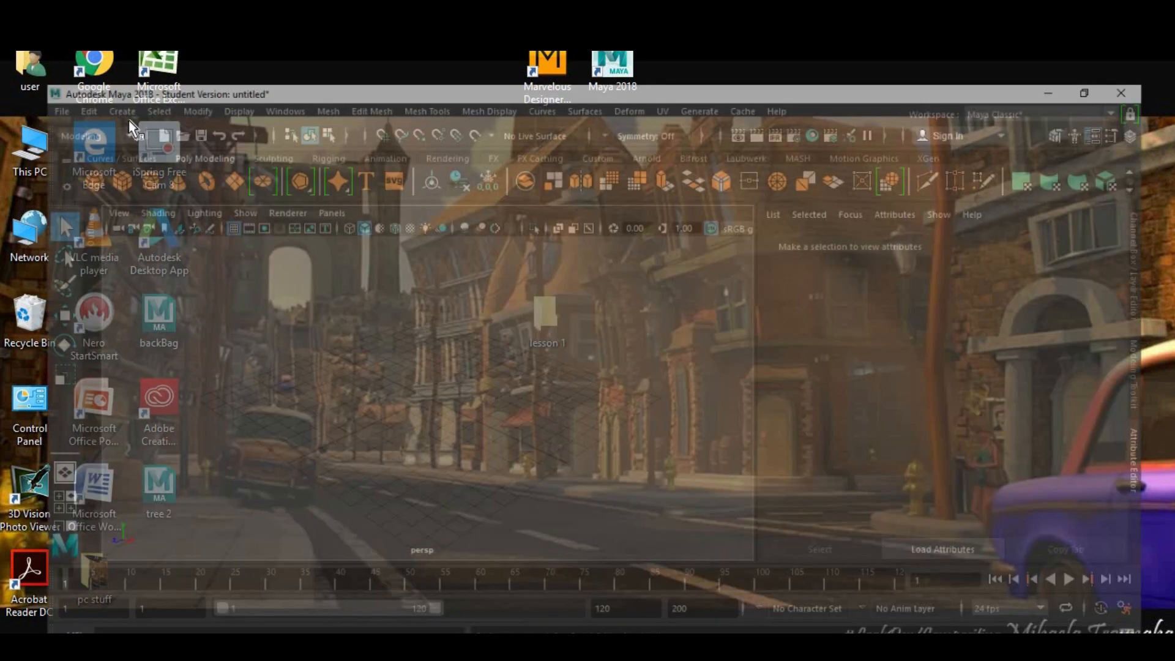
{"action": "left_click", "coordinate": [16, 63]}
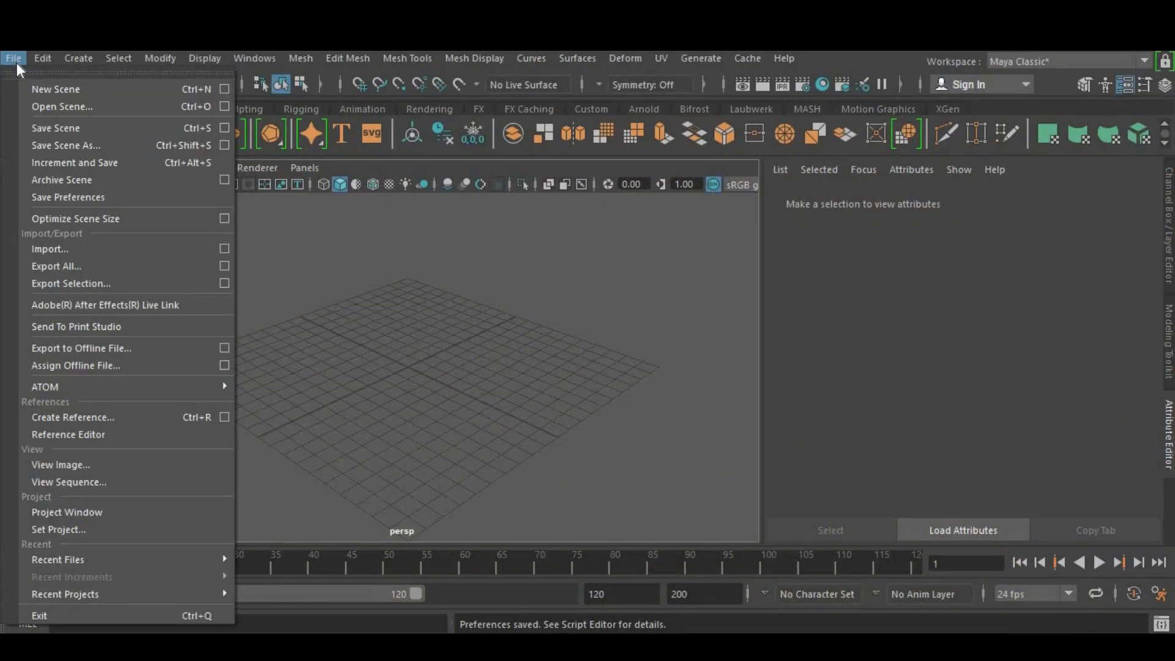
{"action": "left_click", "coordinate": [102, 518]}
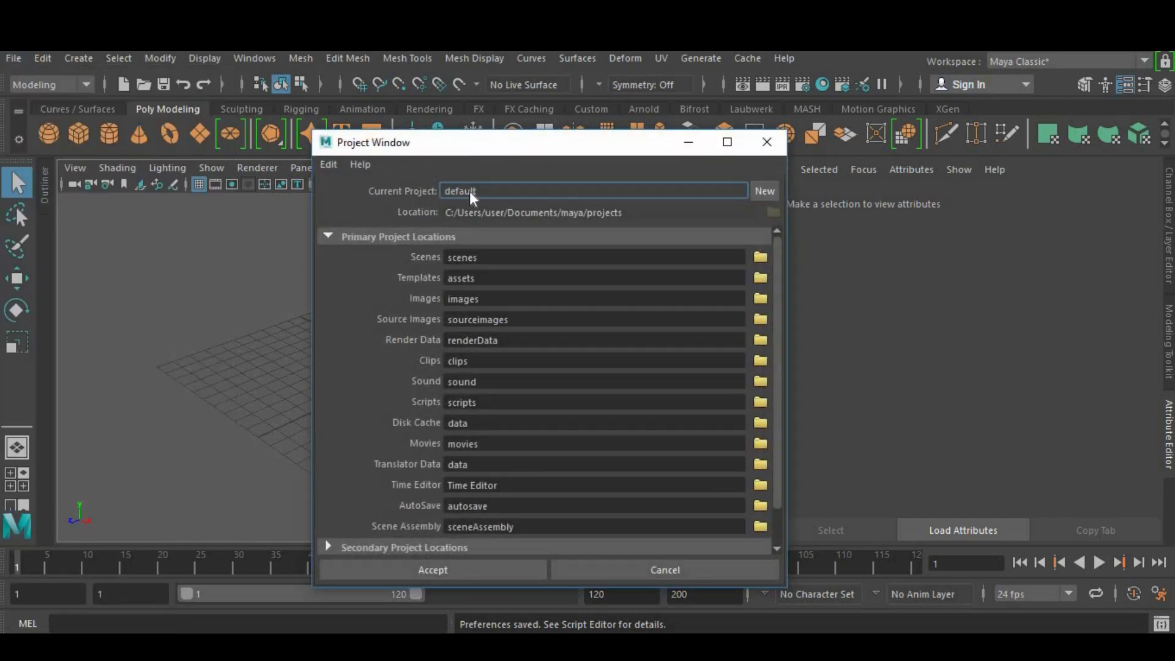
{"action": "left_click", "coordinate": [492, 217]}
{"action": "left_click", "coordinate": [501, 196]}
{"action": "left_click", "coordinate": [765, 191]}
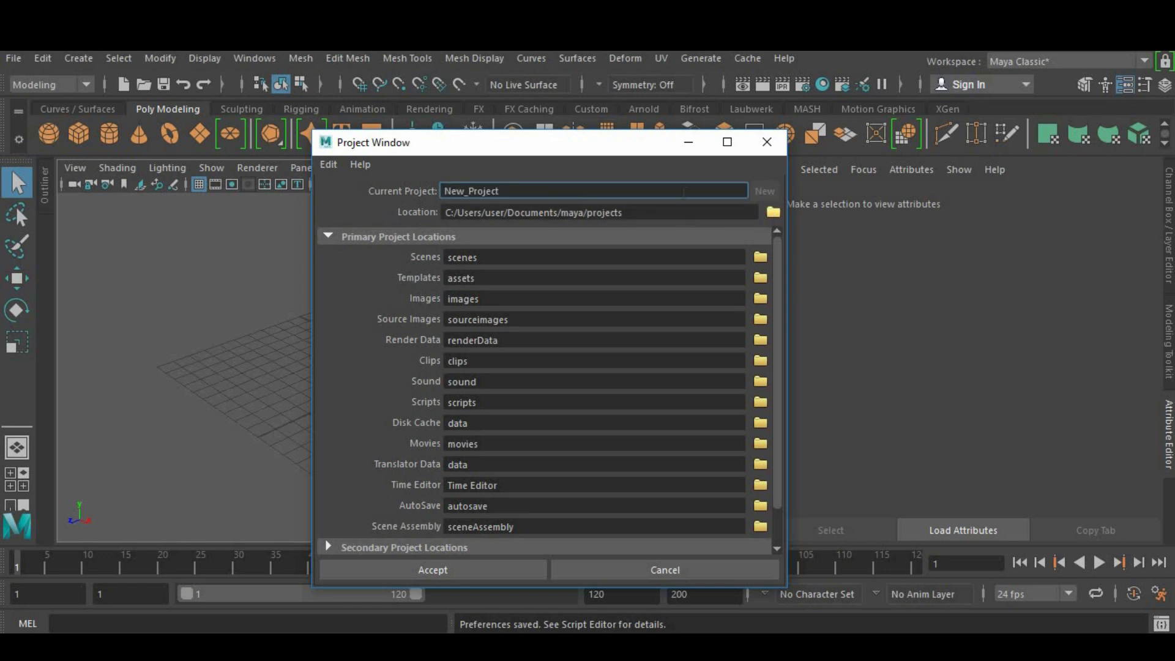
Set the new project's location to the "lesson 1" folder on the Desktop.
{"action": "left_click", "coordinate": [774, 214]}
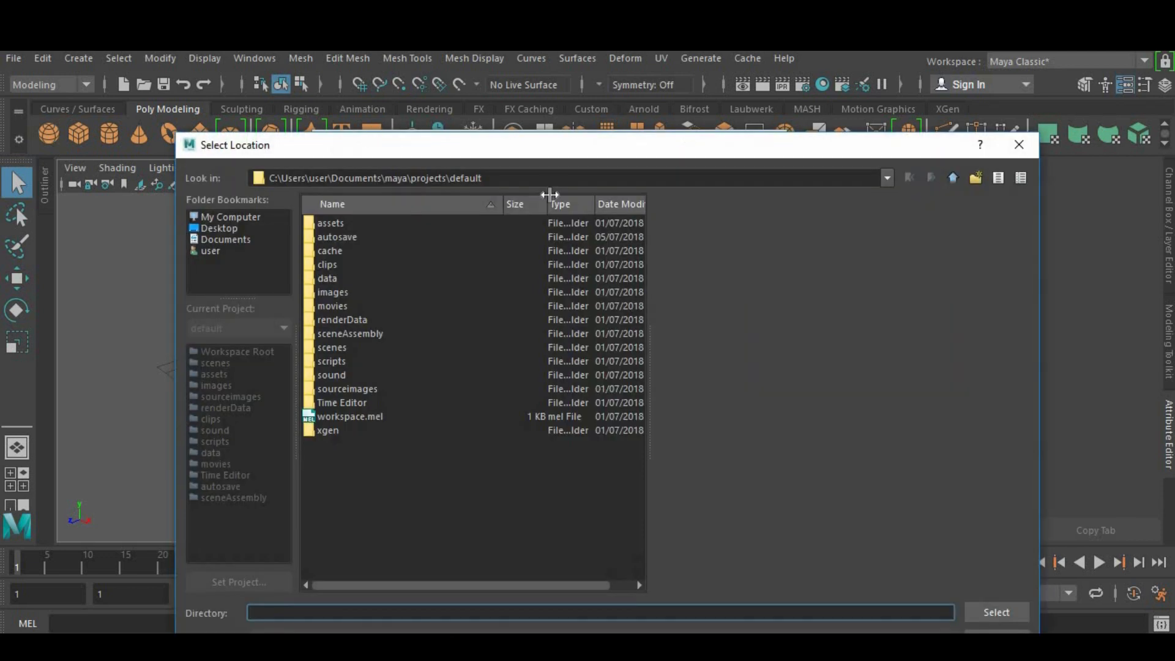
{"action": "left_click", "coordinate": [232, 217]}
{"action": "left_click", "coordinate": [233, 229]}
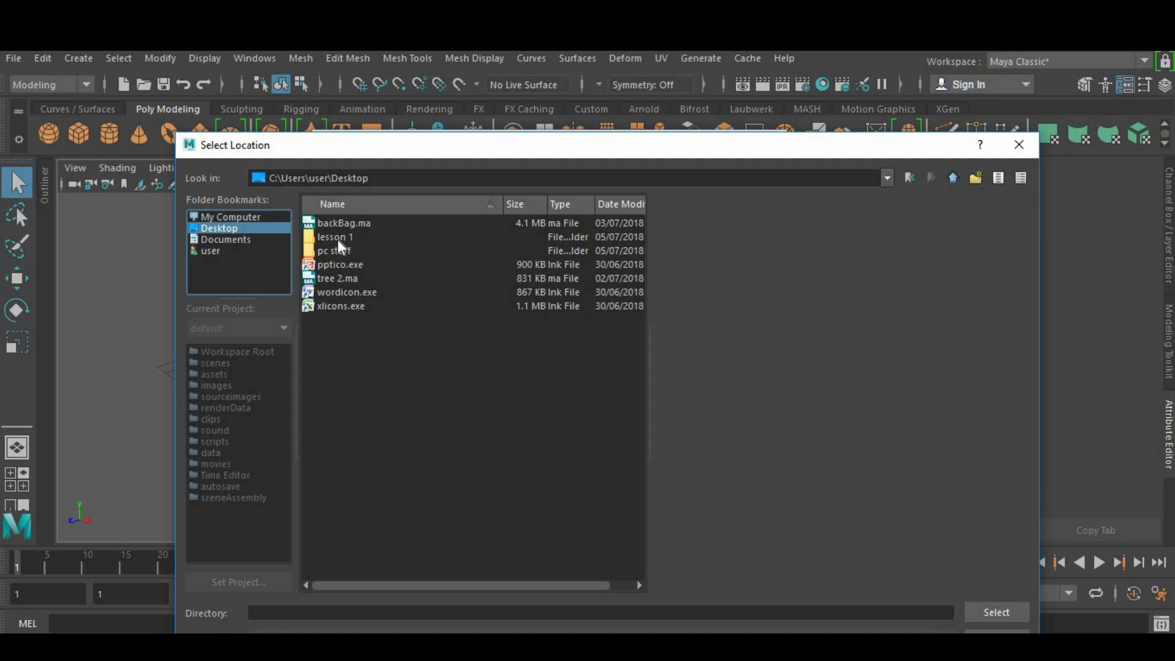
{"action": "double_click", "coordinate": [335, 238]}
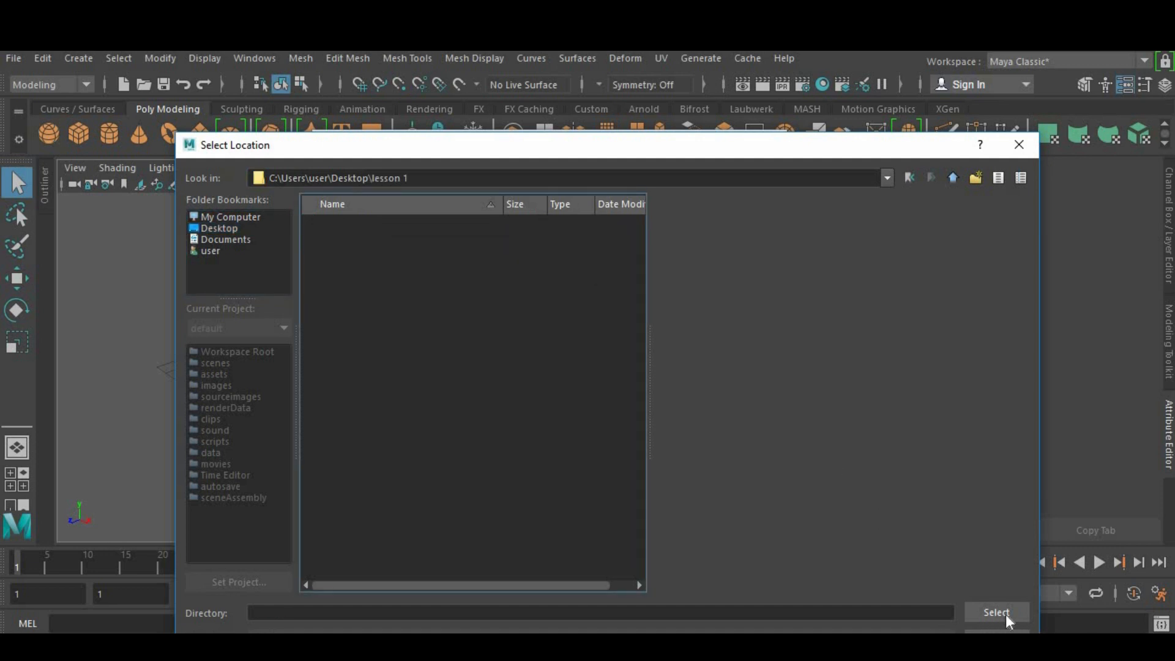
{"action": "left_click", "coordinate": [952, 178]}
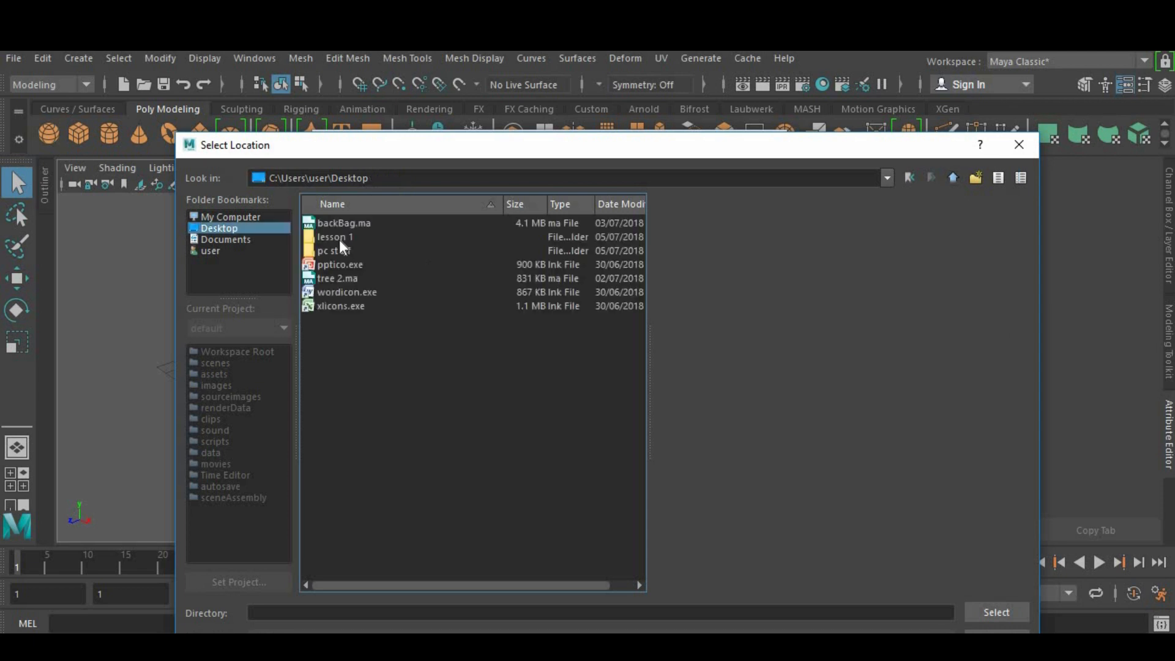
{"action": "left_click", "coordinate": [340, 239]}
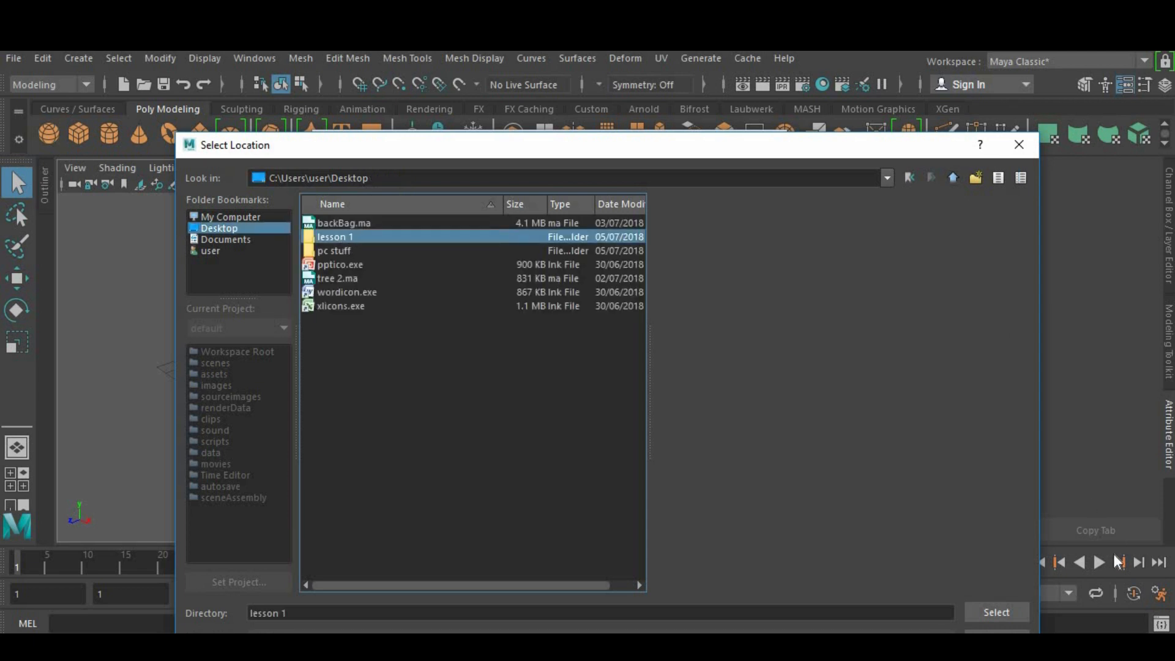
{"action": "left_click", "coordinate": [998, 611]}
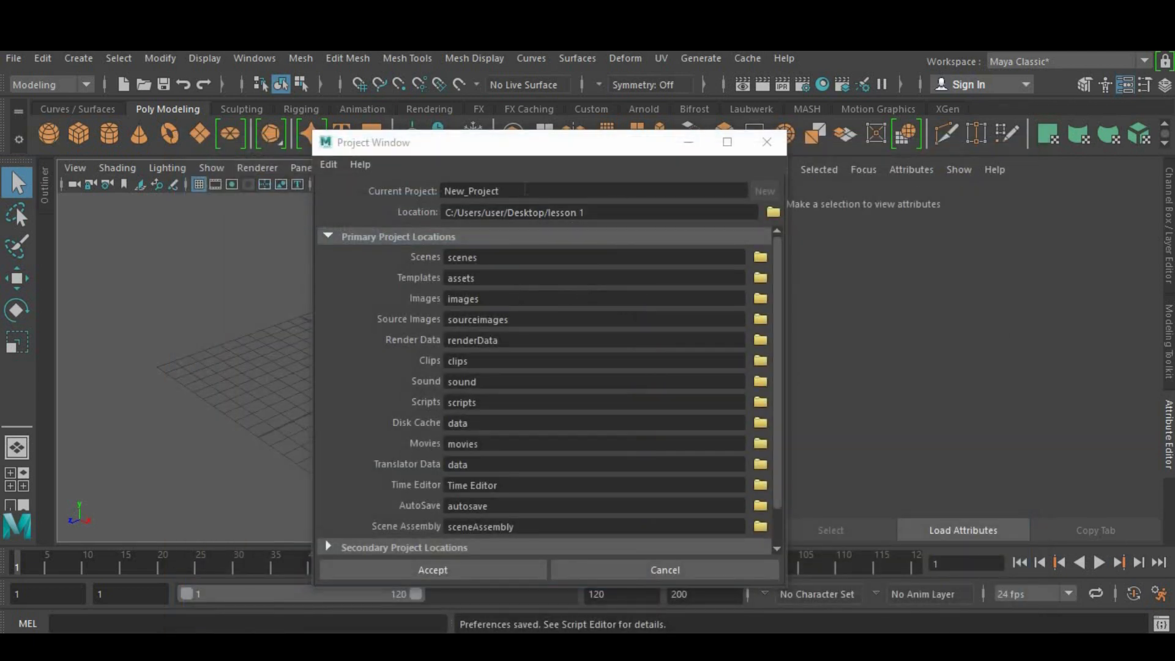
Name the project "project1" and accept the default folder locations.
{"action": "double_click", "coordinate": [526, 191]}
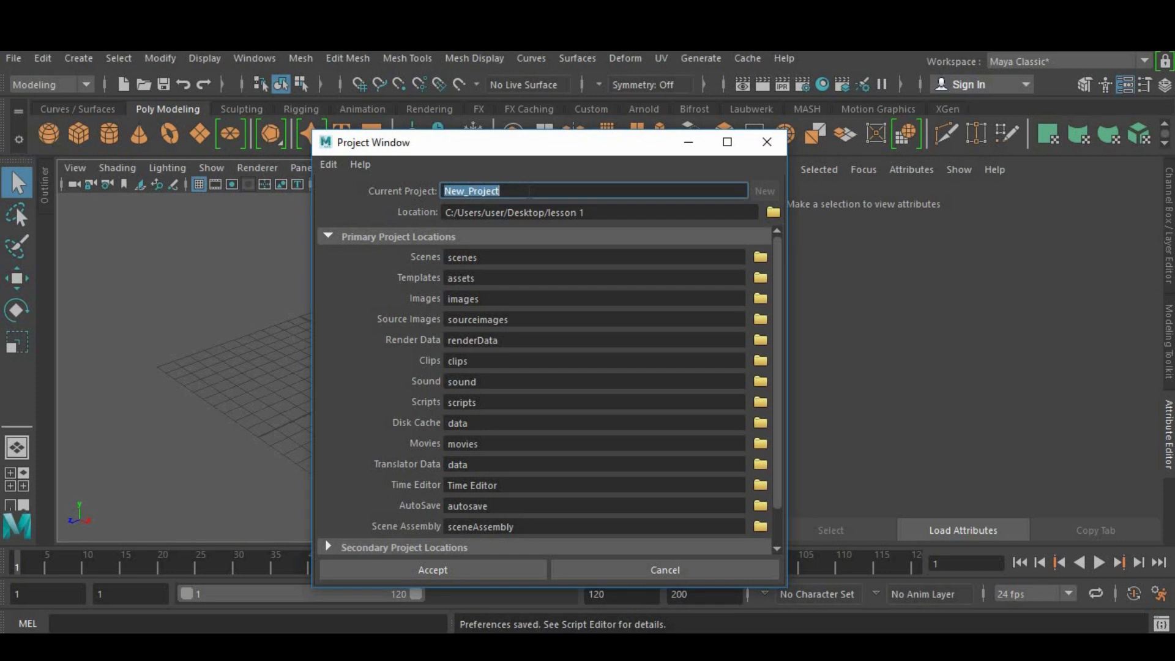
{"action": "type", "text": "project1"}
{"action": "left_click", "coordinate": [433, 572]}
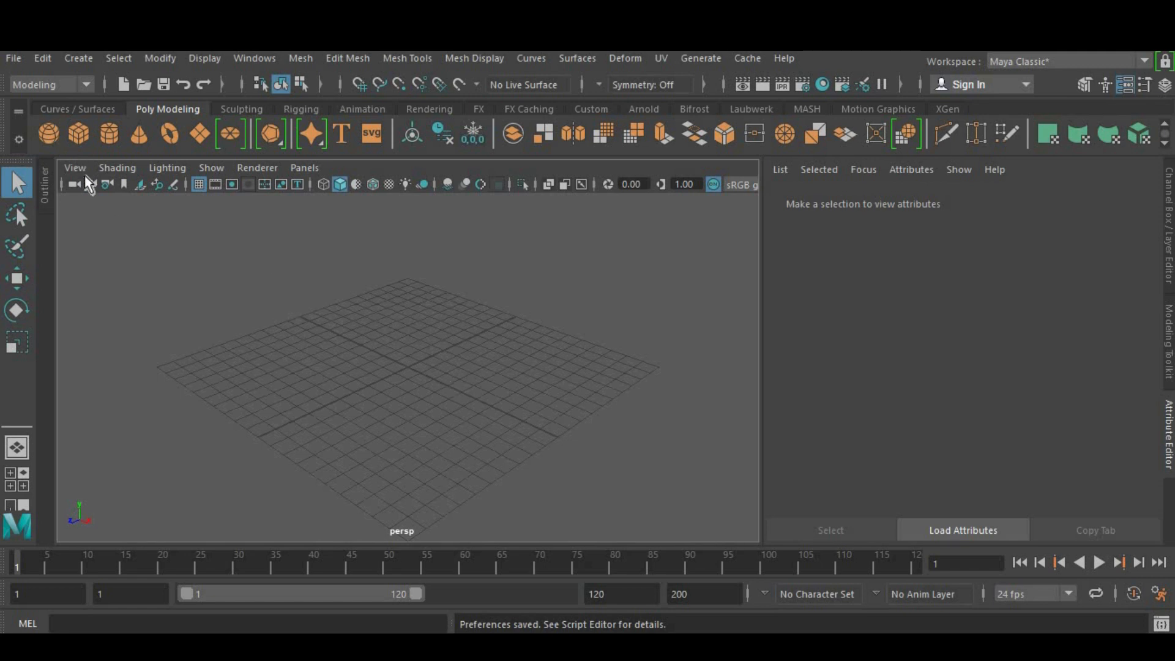
Create a new scene without saving the untitled one.
{"action": "left_click", "coordinate": [15, 60]}
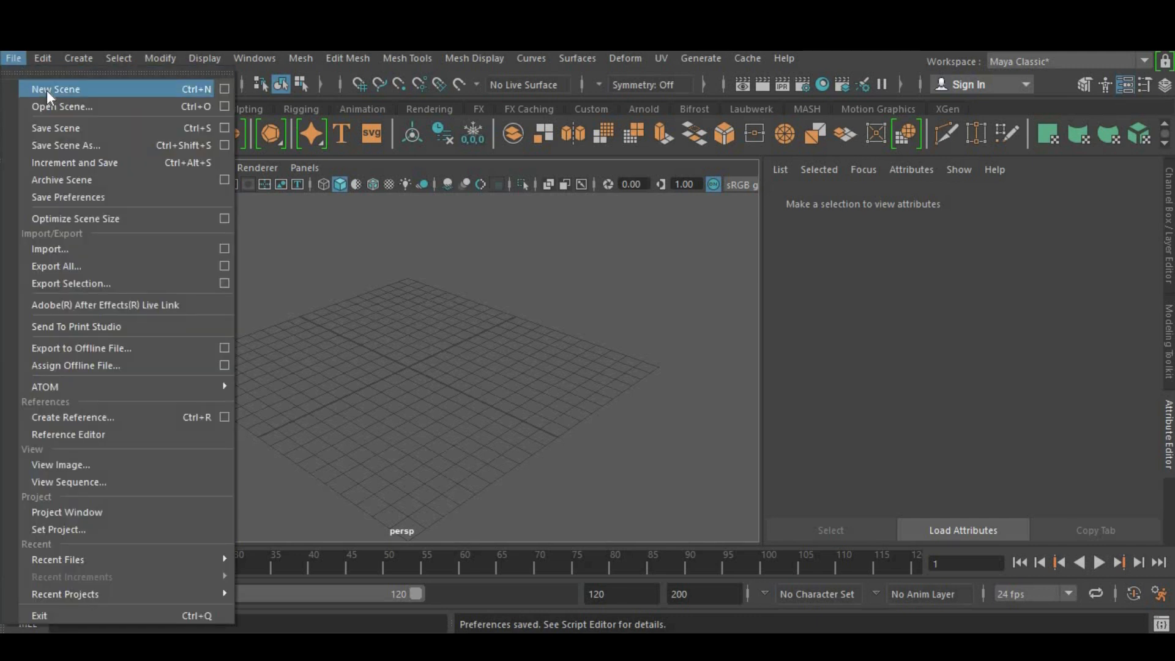
{"action": "left_click", "coordinate": [46, 90]}
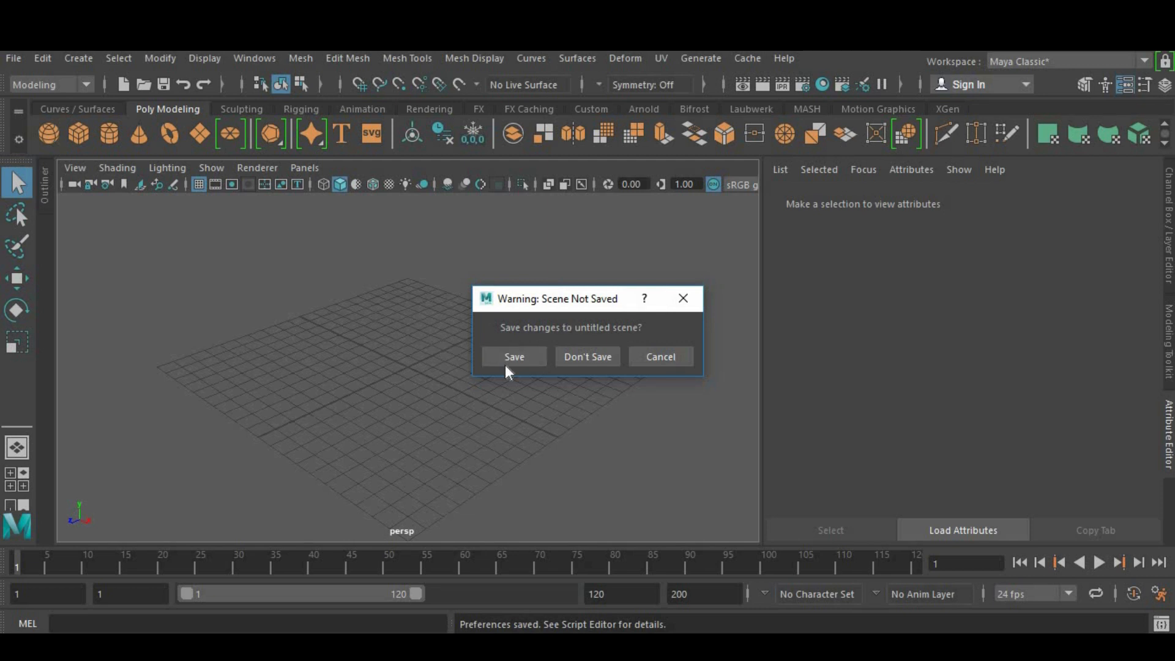
{"action": "left_click", "coordinate": [572, 359]}
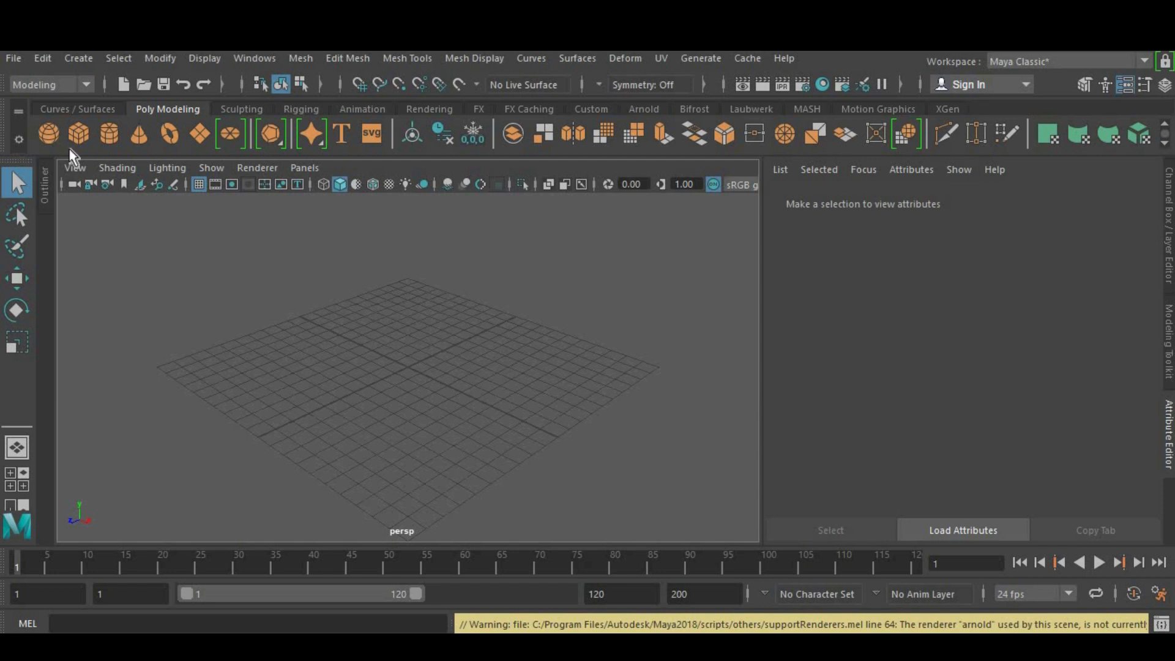
Save the scene as "lesson 1 part1" in the project's scenes folder and accept the student version notice.
{"action": "left_click", "coordinate": [13, 61]}
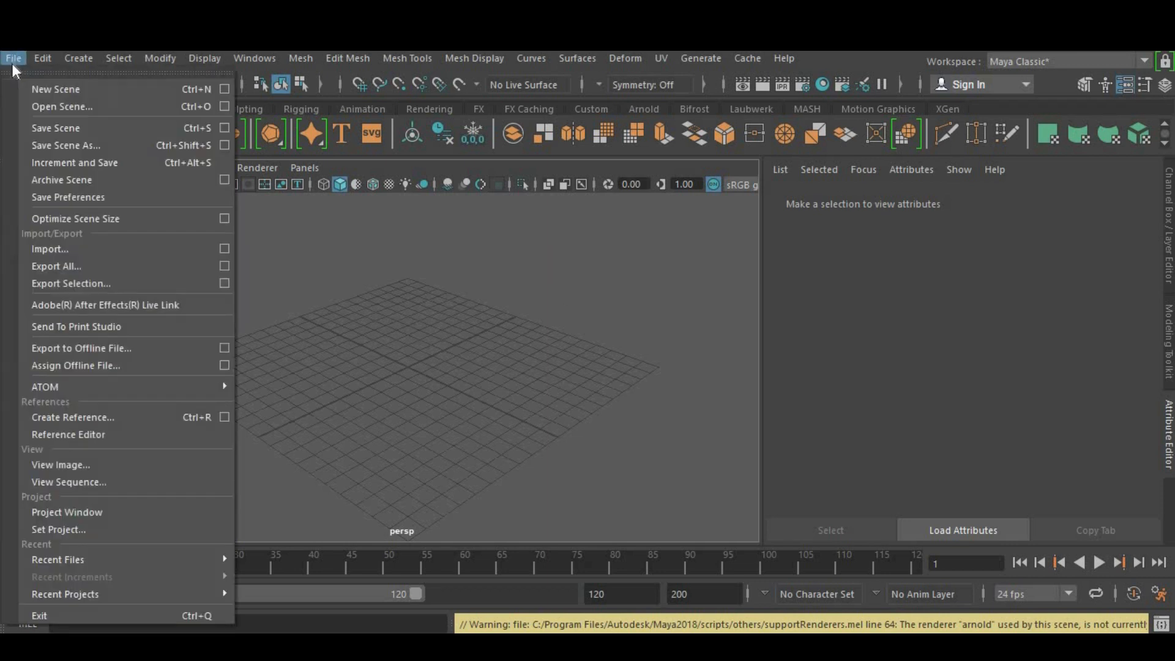
{"action": "left_click", "coordinate": [44, 149]}
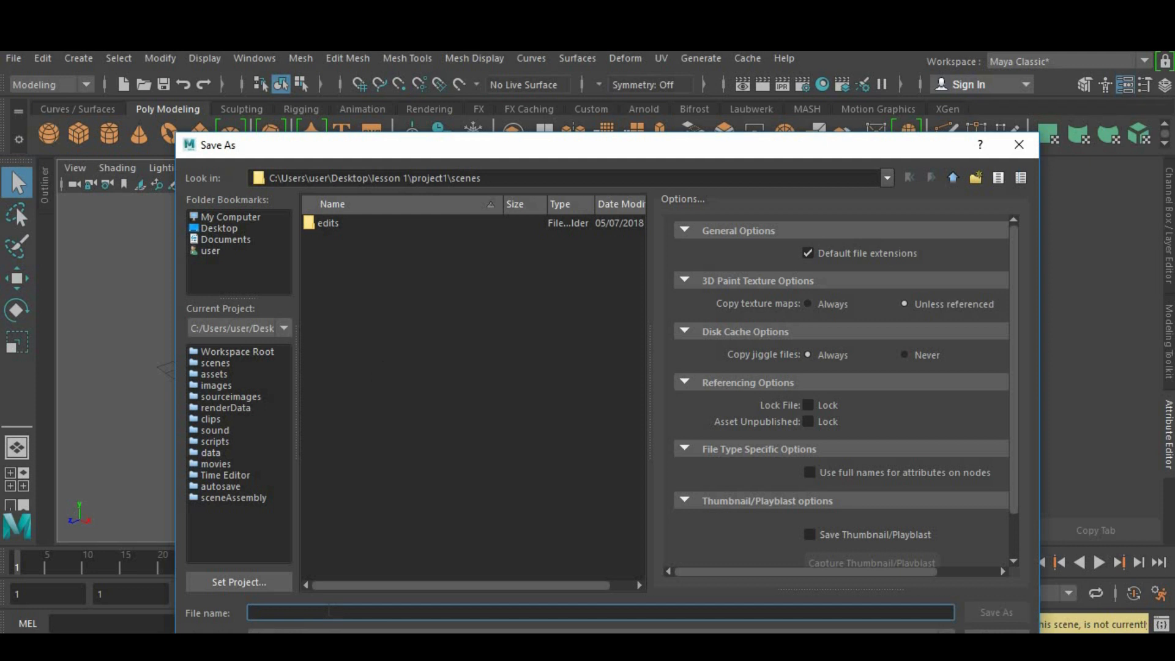
{"action": "type", "text": "lesson"}
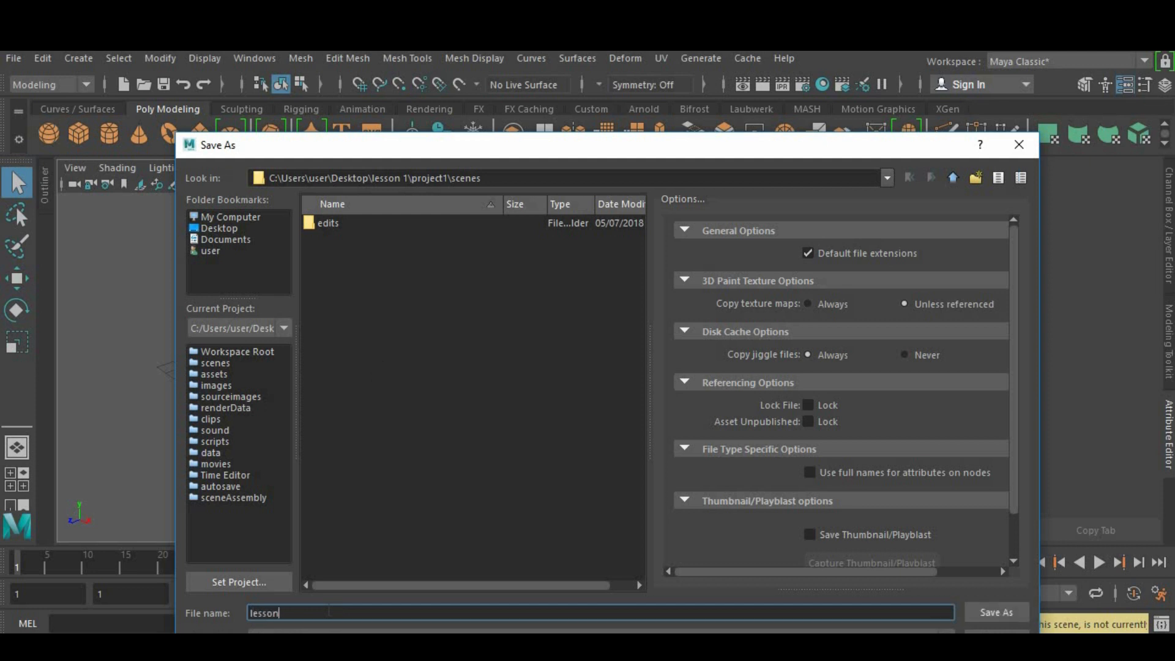
{"action": "type", "text": " 1 part1"}
{"action": "left_click", "coordinate": [1011, 616]}
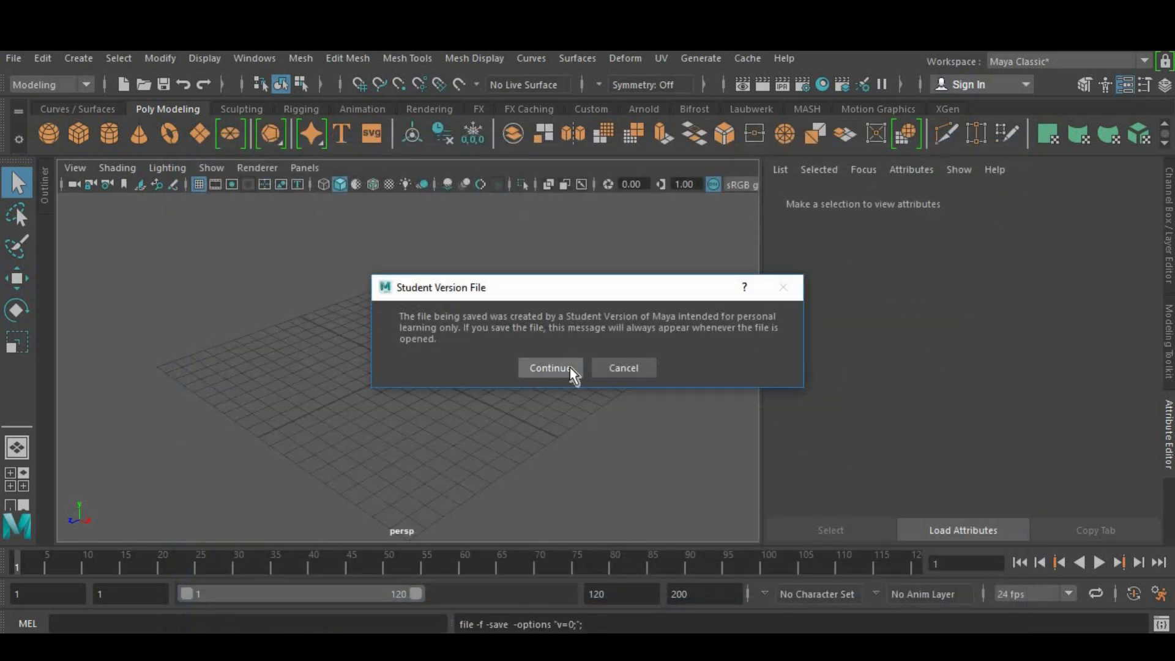
{"action": "left_click", "coordinate": [570, 367]}
{"action": "left_click", "coordinate": [20, 59]}
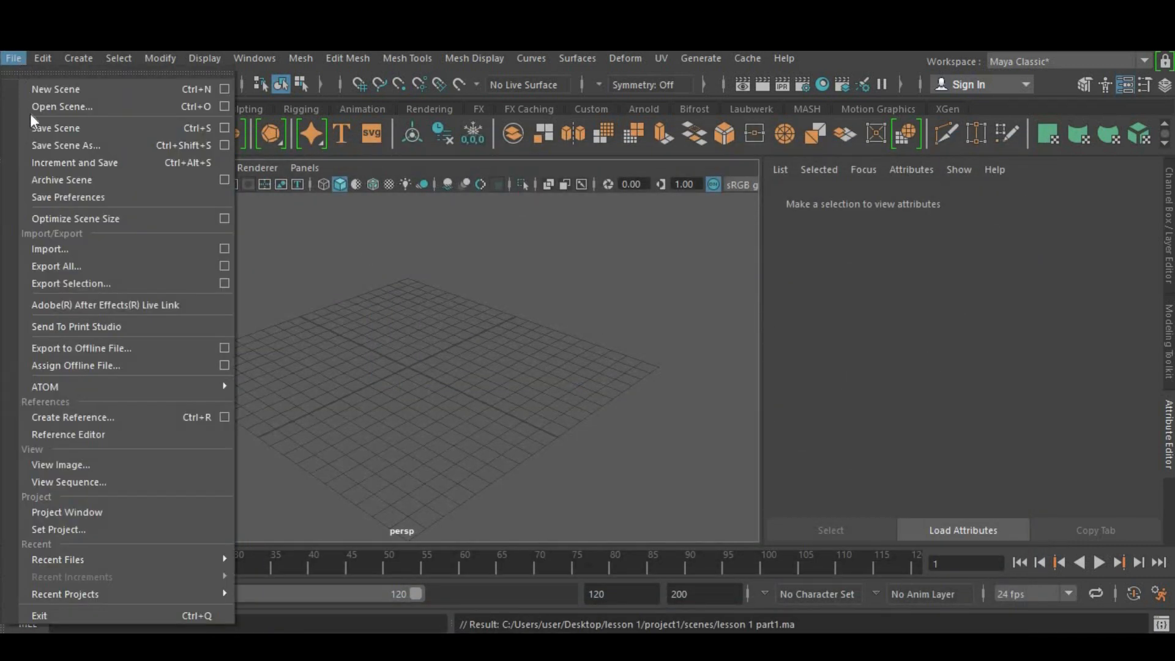
{"action": "left_click", "coordinate": [54, 145]}
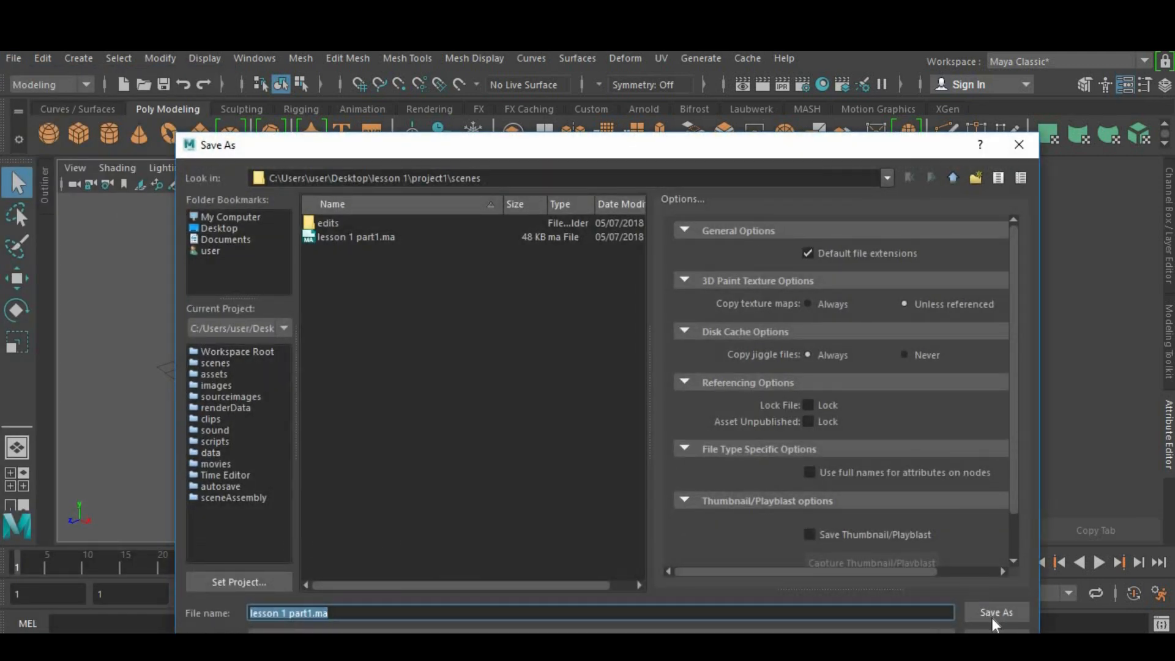
{"action": "left_click", "coordinate": [945, 636]}
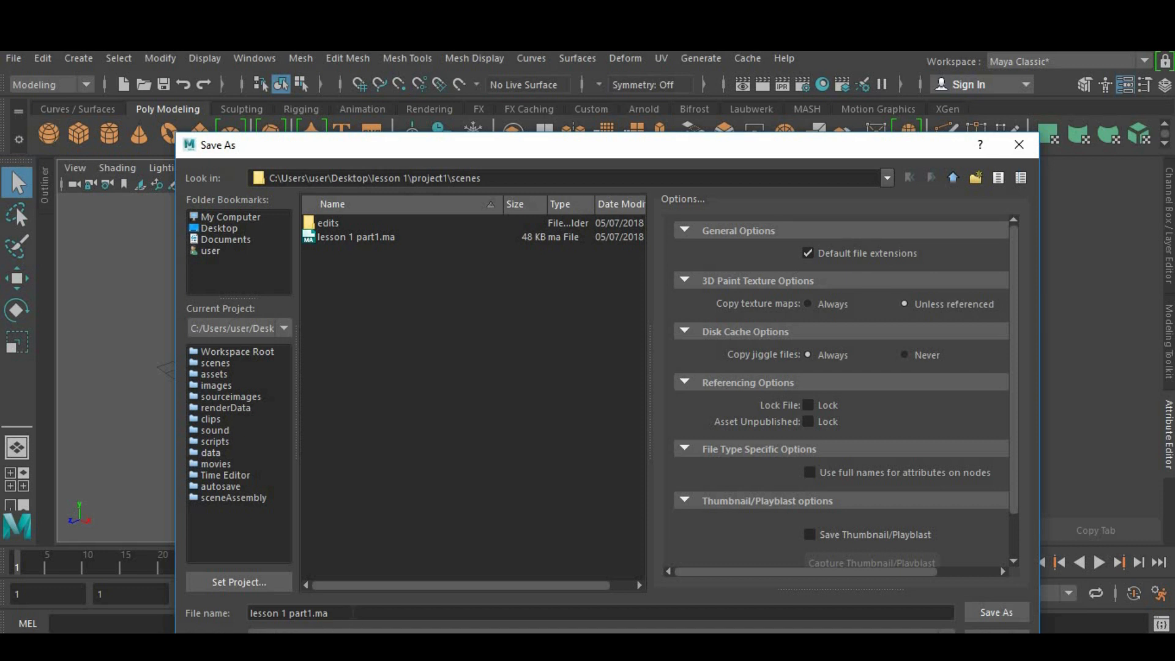
{"action": "left_click", "coordinate": [349, 614]}
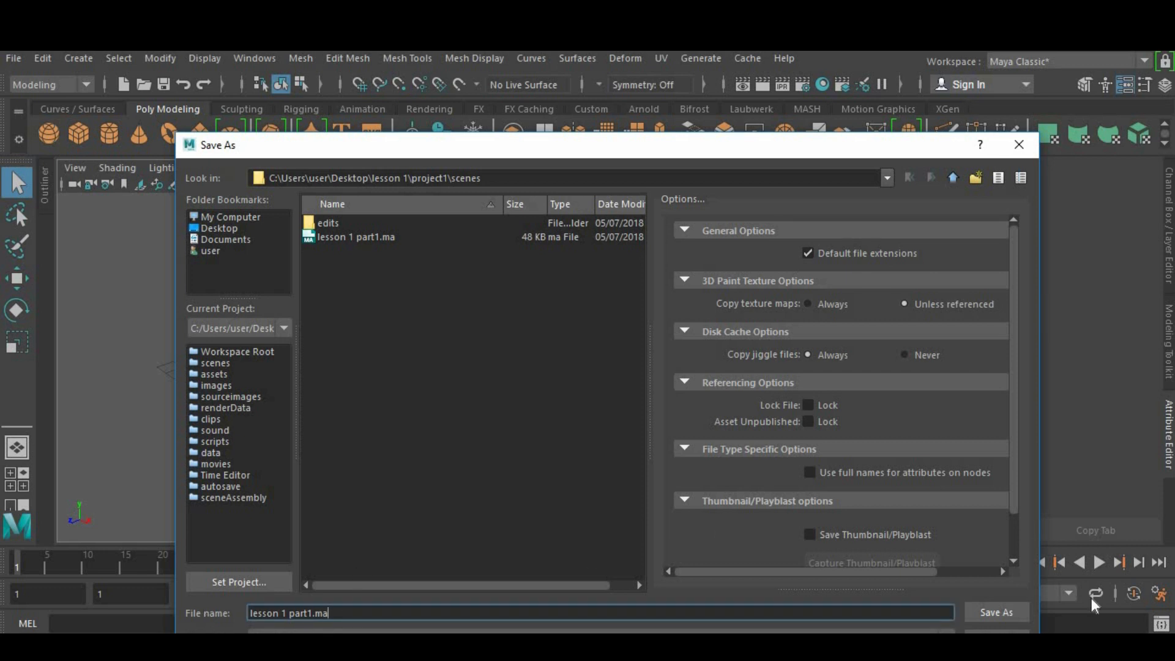
{"action": "left_click", "coordinate": [1019, 147]}
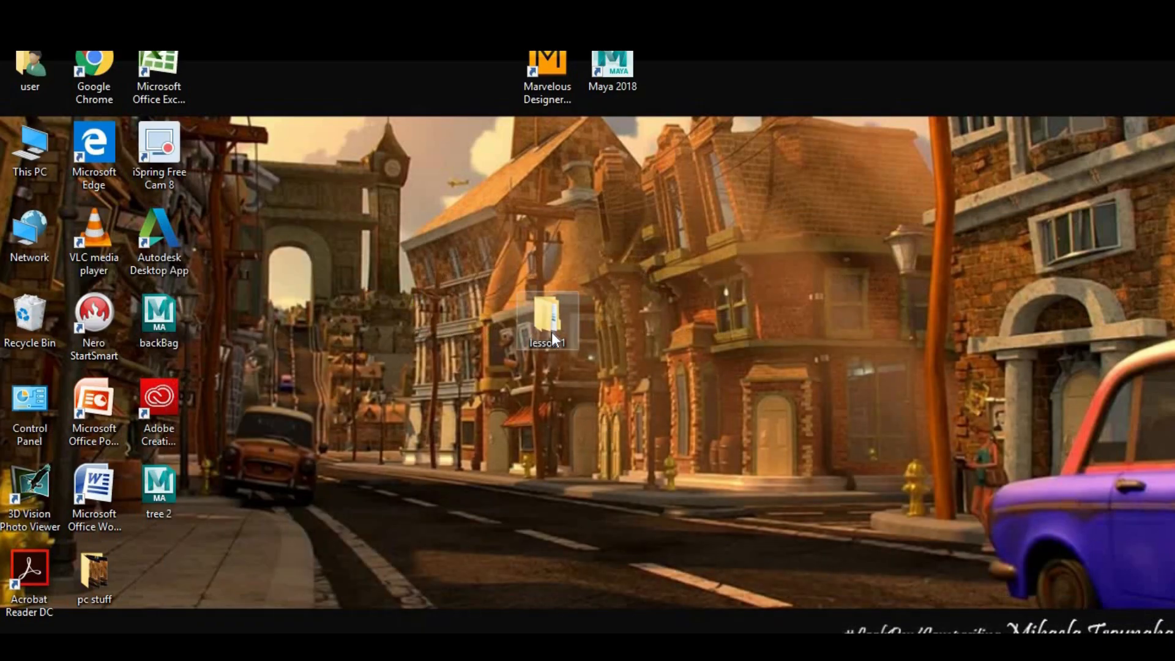
Check the scenes folder of project1 inside the Desktop's "lesson 1" folder for the saved scene, and switch back to Maya.
{"action": "double_click", "coordinate": [552, 333]}
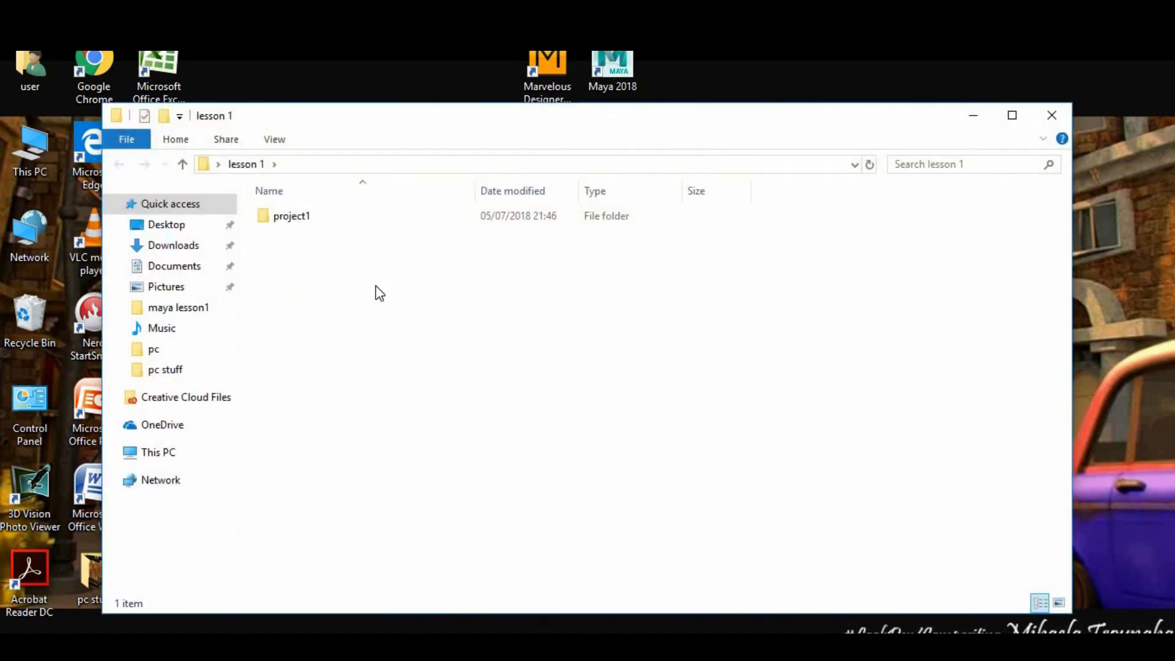
{"action": "double_click", "coordinate": [299, 227]}
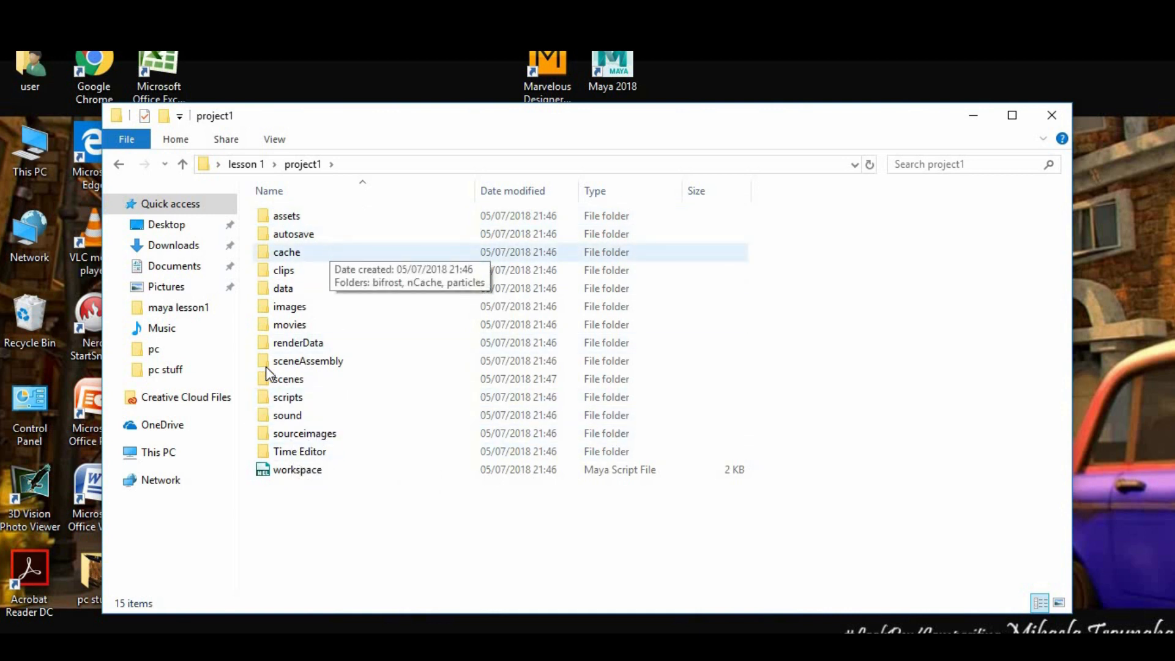
{"action": "double_click", "coordinate": [294, 382]}
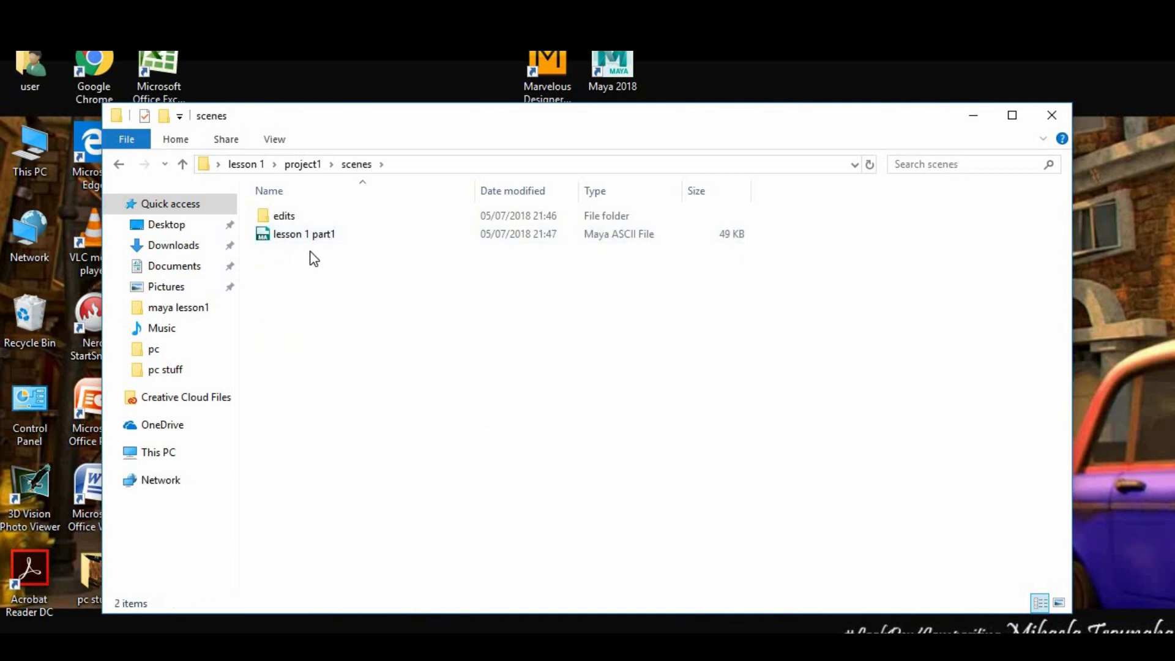
{"action": "left_click", "coordinate": [1051, 115]}
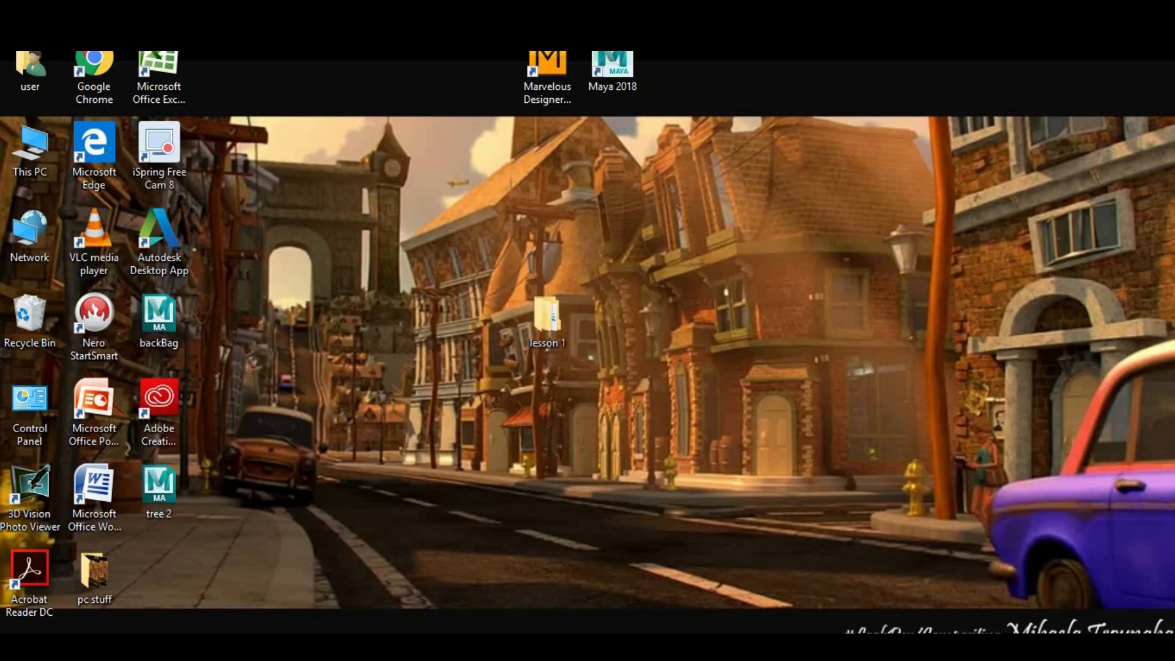
{"action": "left_click", "coordinate": [580, 601]}
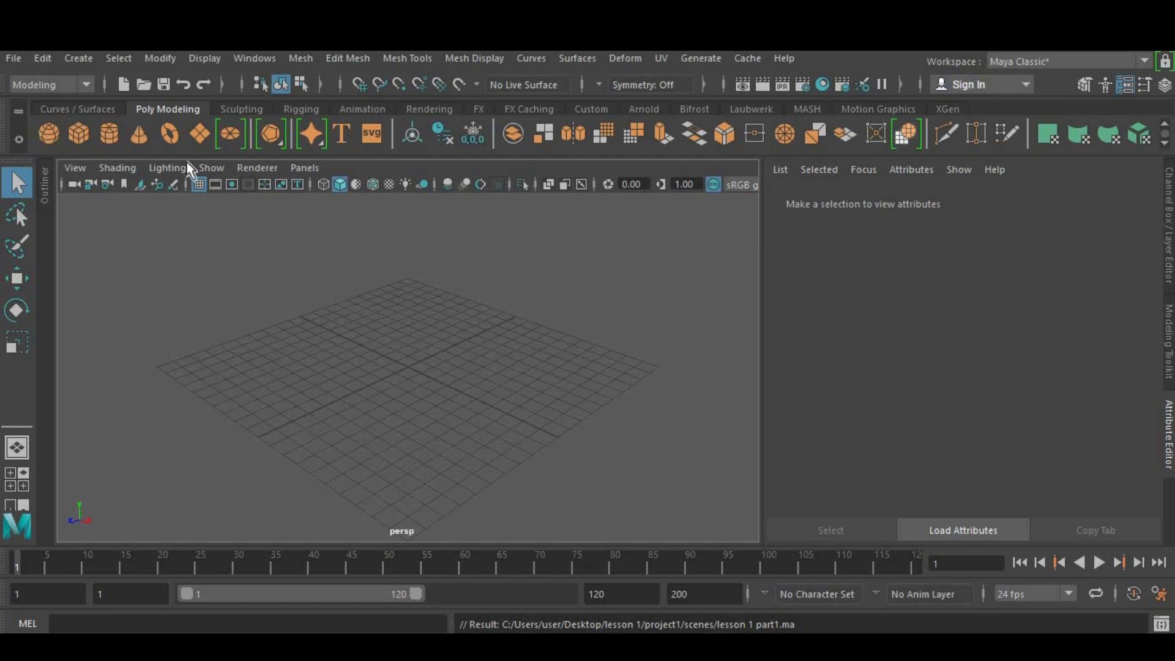
{"action": "left_click", "coordinate": [104, 111]}
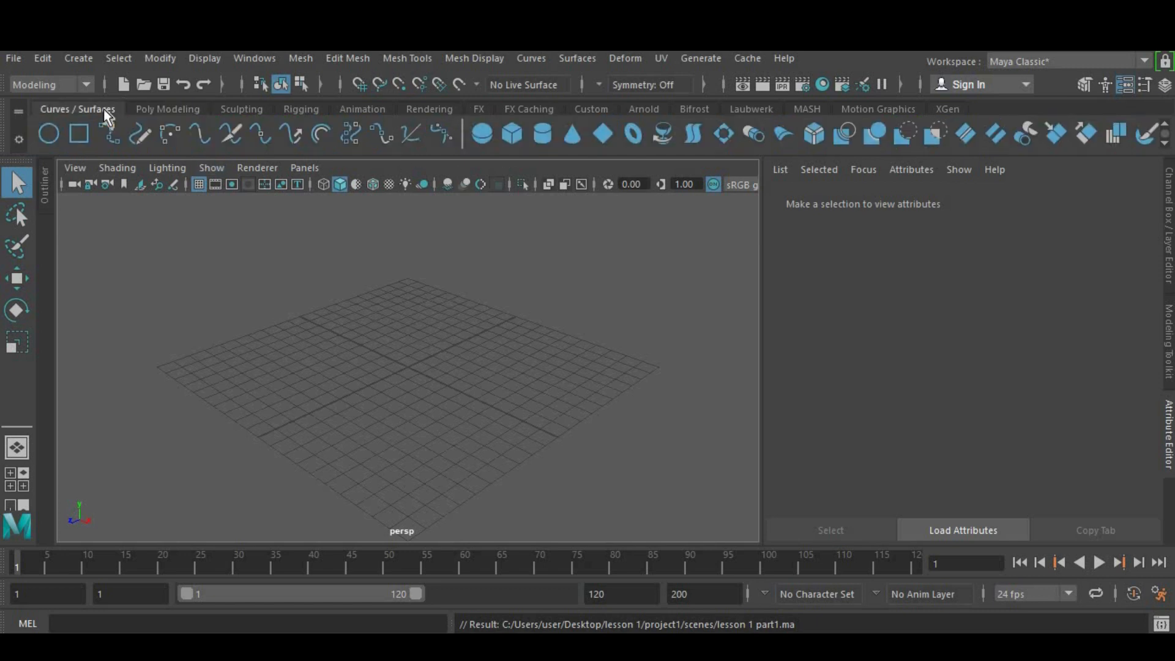
{"action": "left_click", "coordinate": [168, 108]}
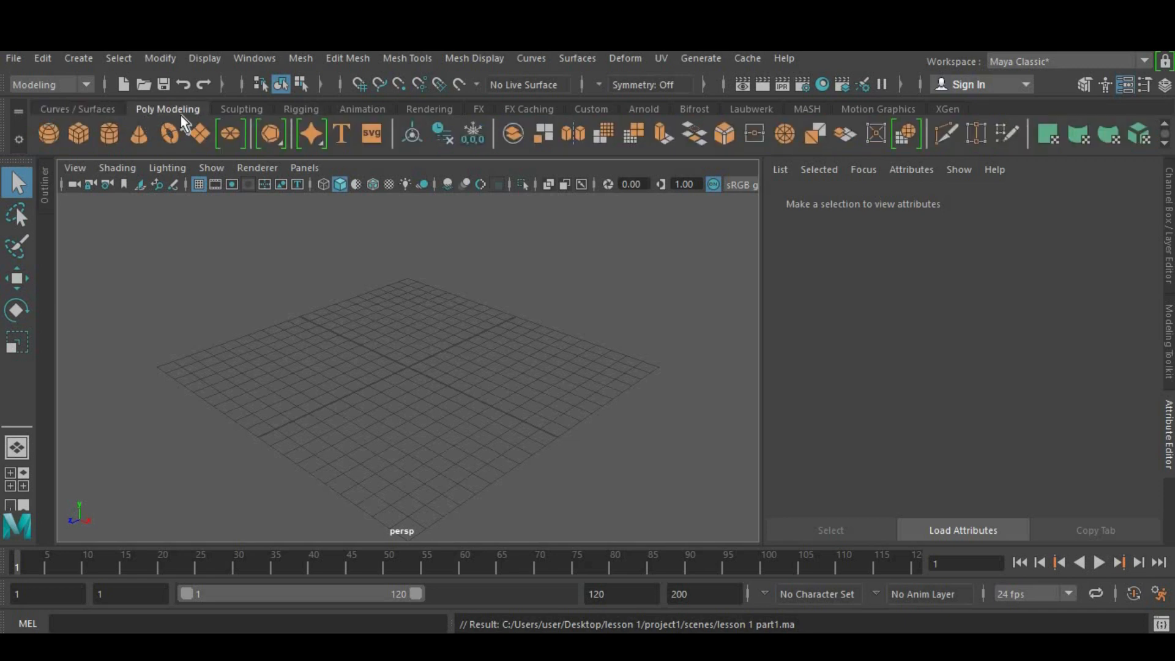
{"action": "left_click", "coordinate": [313, 108]}
{"action": "left_click", "coordinate": [429, 109]}
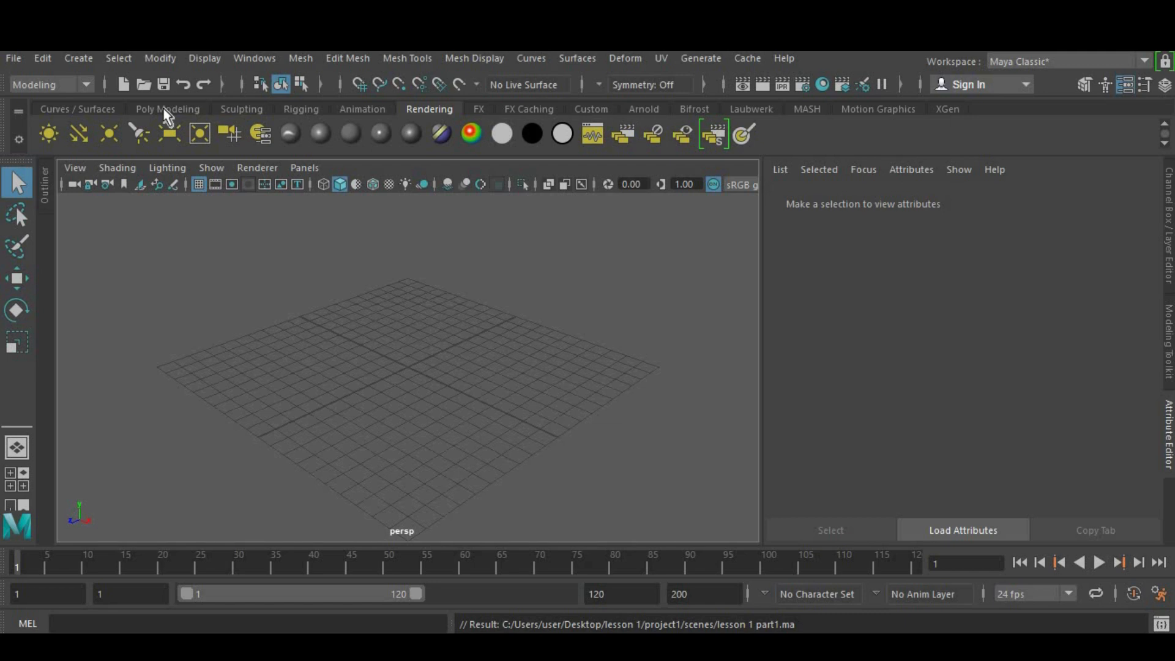
Create a polygon cube at the centre of the grid from the Poly Modeling shelf.
{"action": "left_click", "coordinate": [165, 109]}
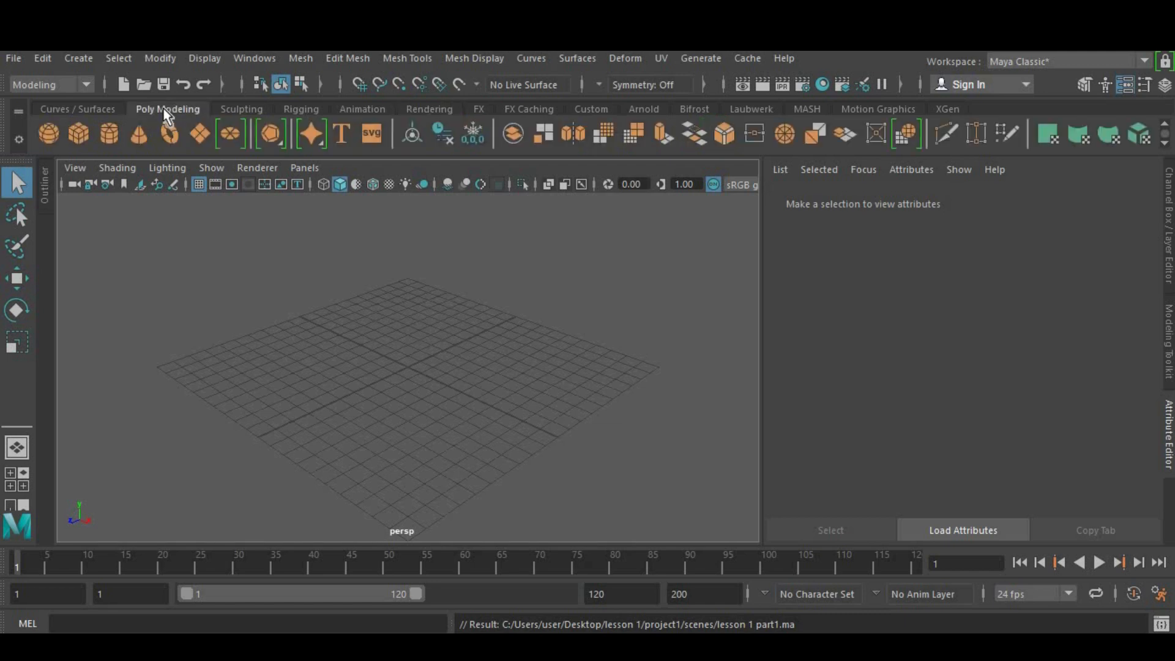
{"action": "left_click", "coordinate": [78, 133]}
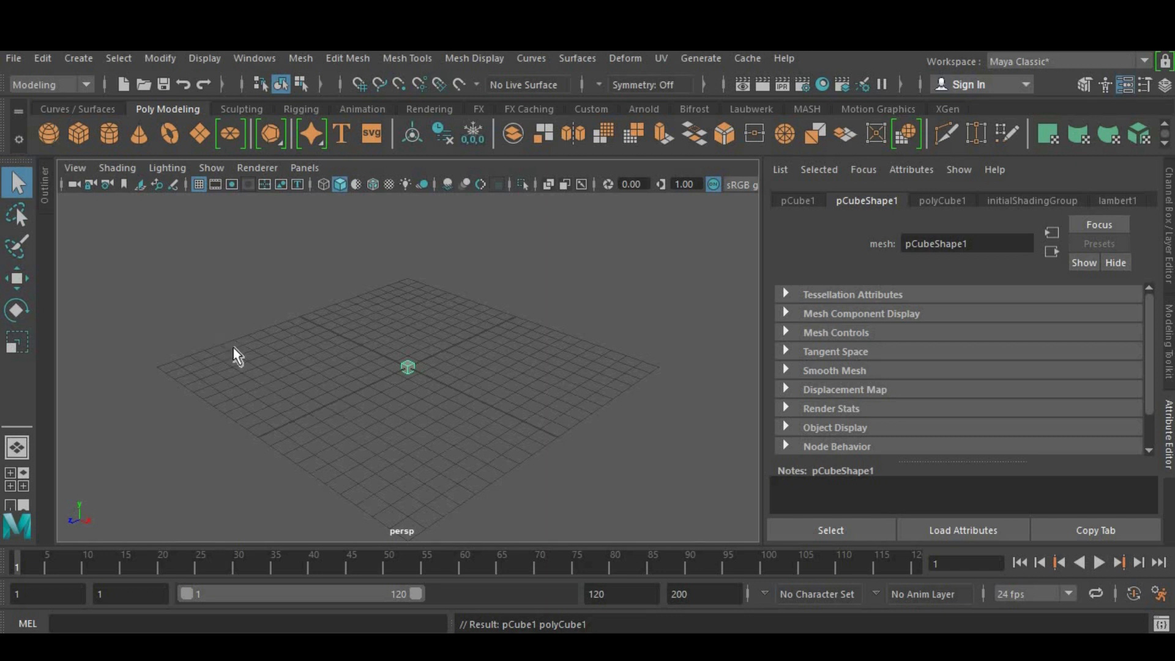
Expand the collapsed Outliner and remove it from the workspace.
{"action": "left_click", "coordinate": [46, 202]}
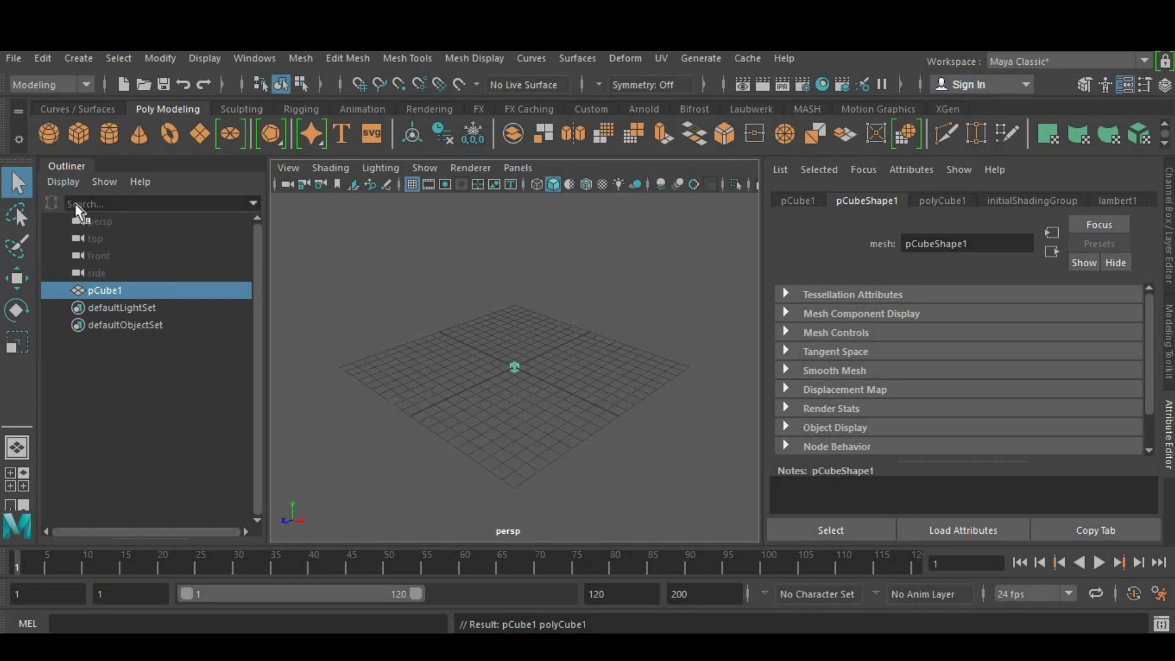
{"action": "left_click", "coordinate": [254, 178]}
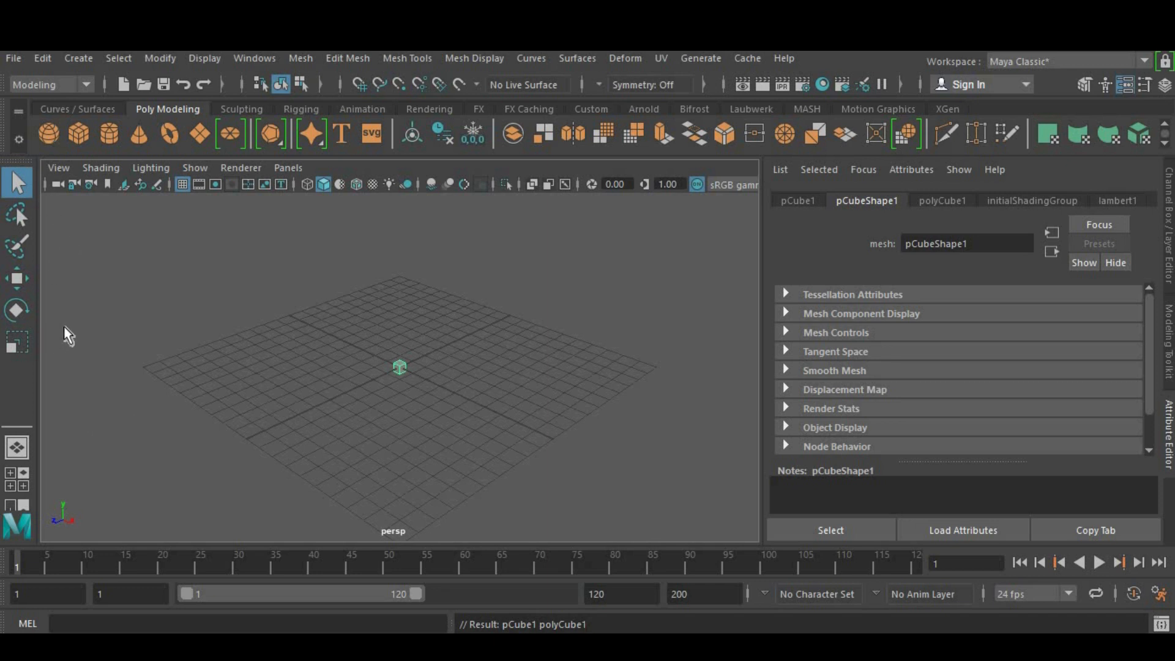
Reopen the Outliner as a floating window, dock it between the toolbox and the viewport, and collapse it.
{"action": "left_click", "coordinate": [257, 57]}
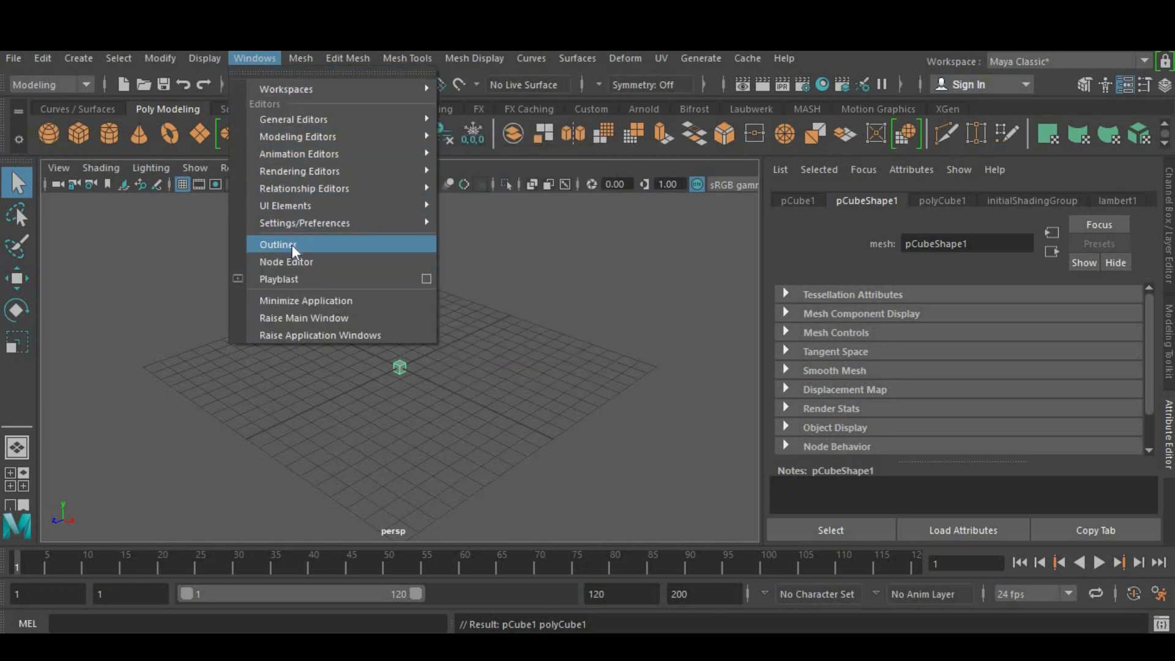
{"action": "left_click", "coordinate": [313, 243]}
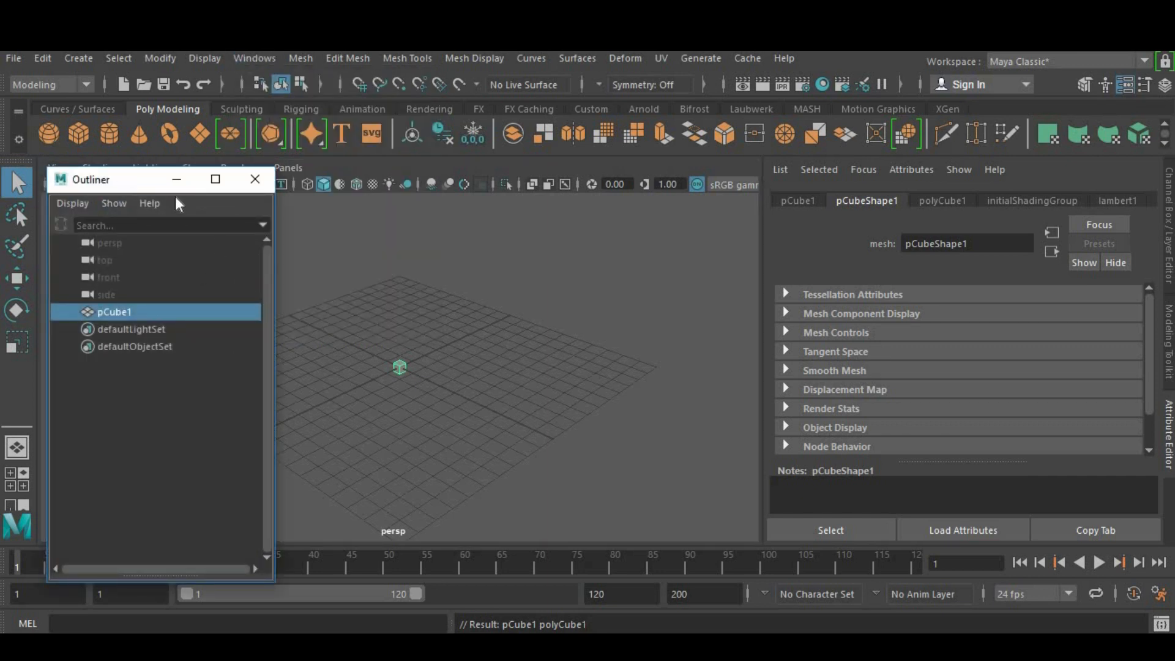
{"action": "left_click_drag", "start_coordinate": [175, 197], "coordinate": [274, 173]}
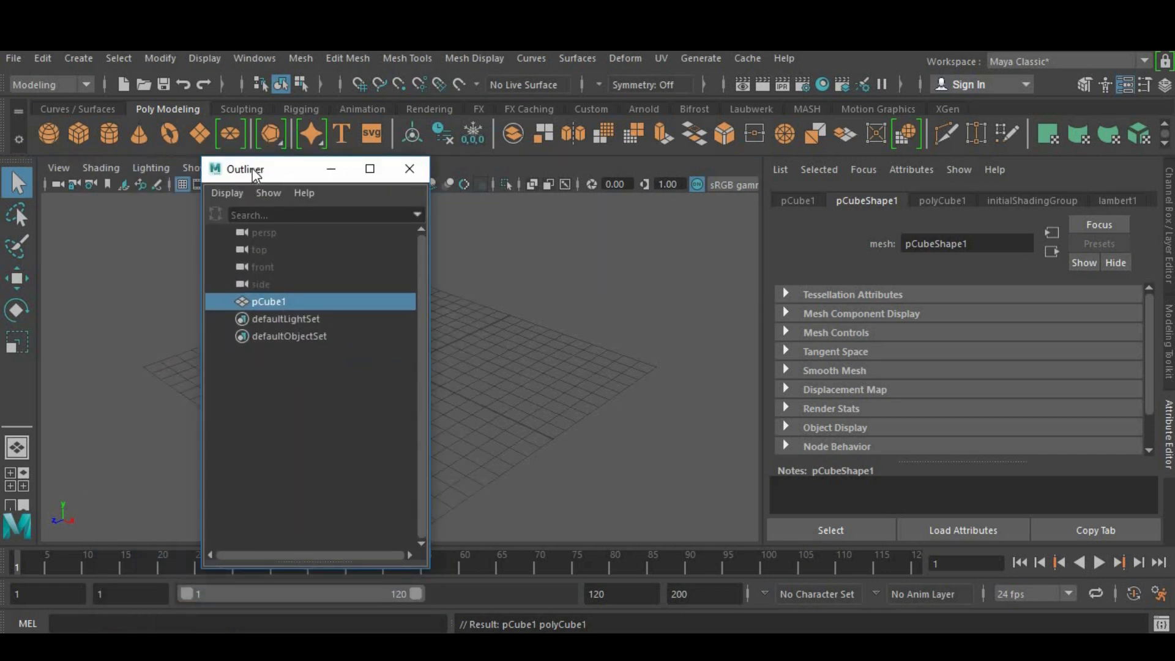
{"action": "left_click_drag", "start_coordinate": [295, 174], "coordinate": [36, 214]}
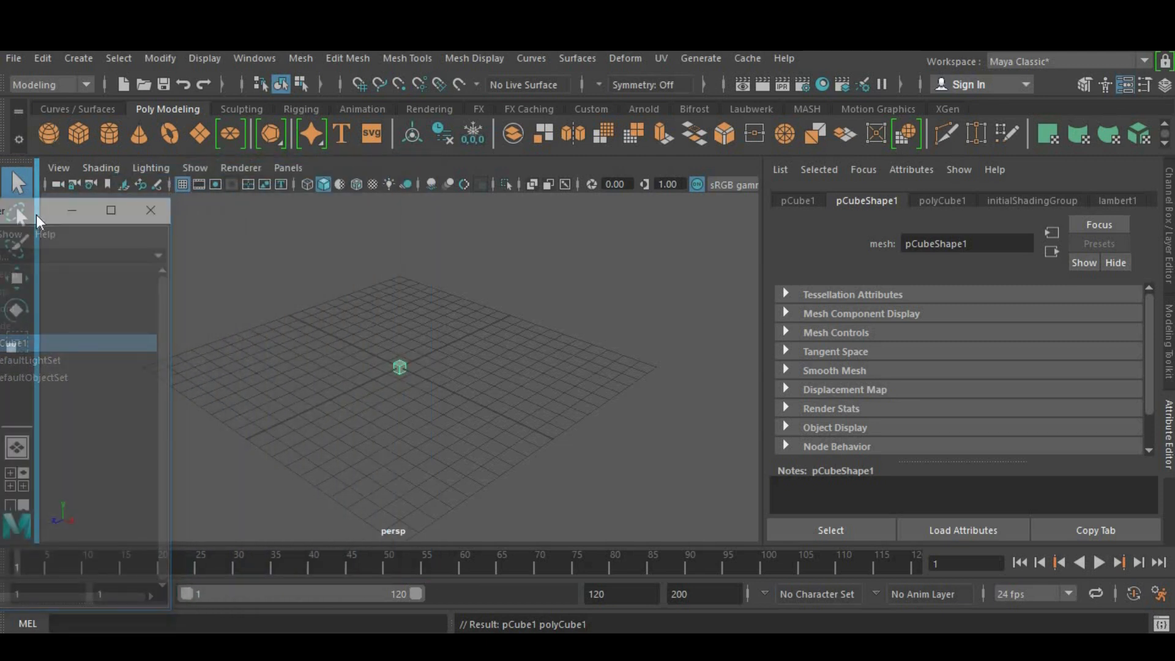
{"action": "left_click_drag", "start_coordinate": [35, 214], "coordinate": [36, 215]}
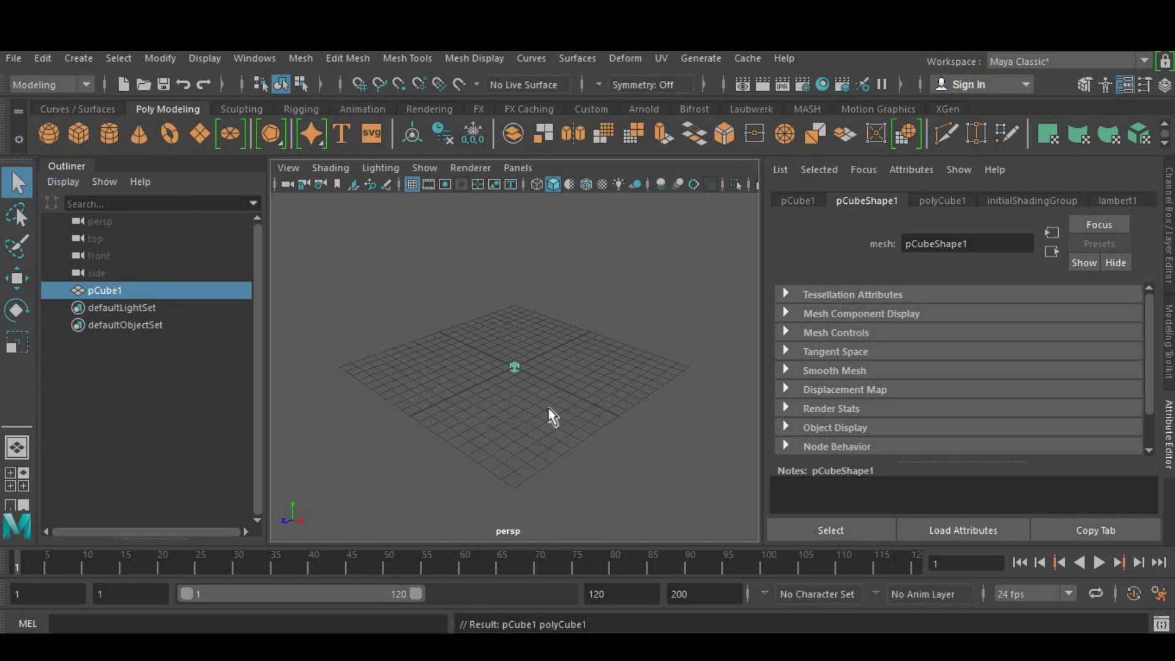
{"action": "left_click", "coordinate": [67, 167]}
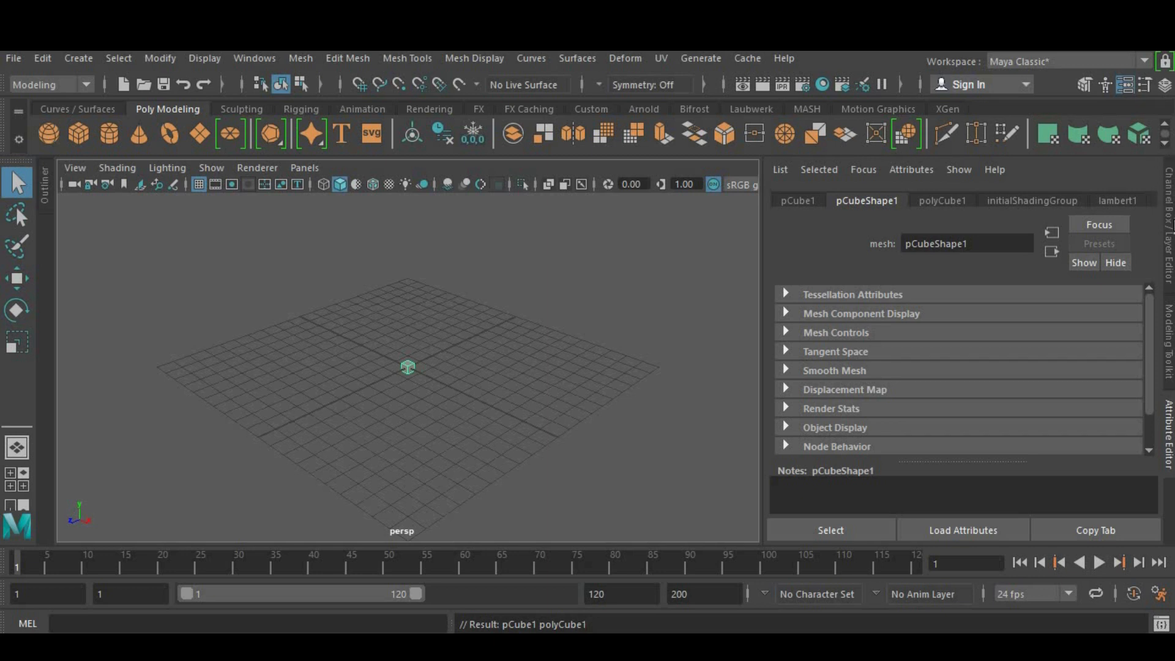
Show the cube's transform values in the Channel Box and move it up and down along Y, ending at about 2.8.
{"action": "left_click", "coordinate": [1169, 260]}
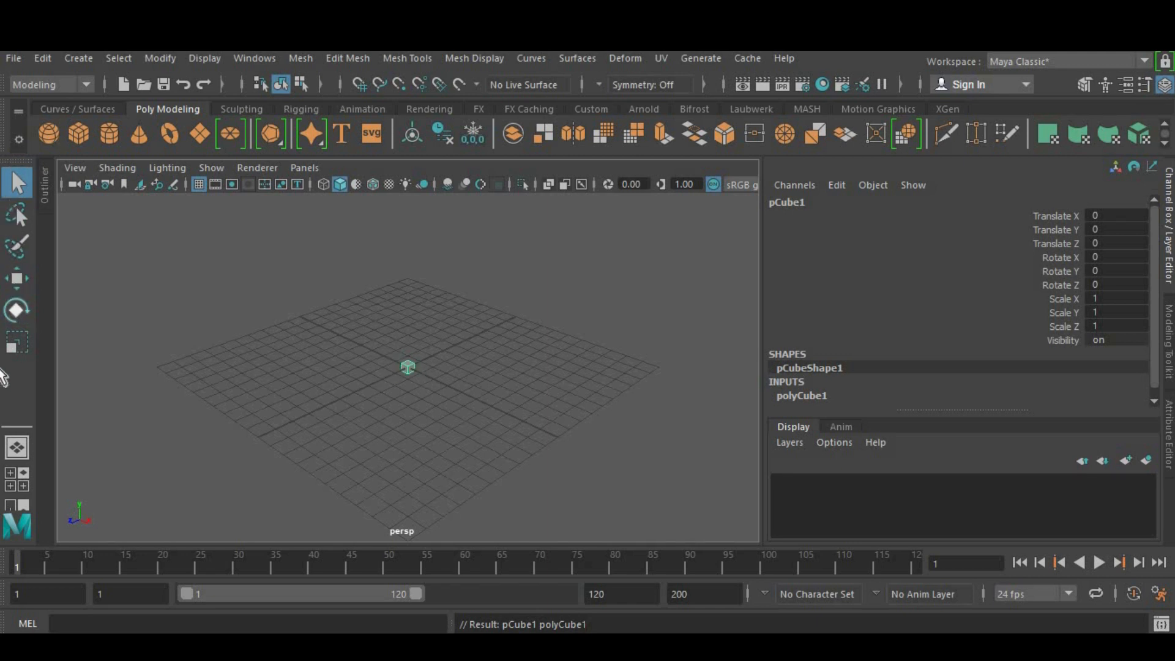
{"action": "left_click", "coordinate": [17, 279]}
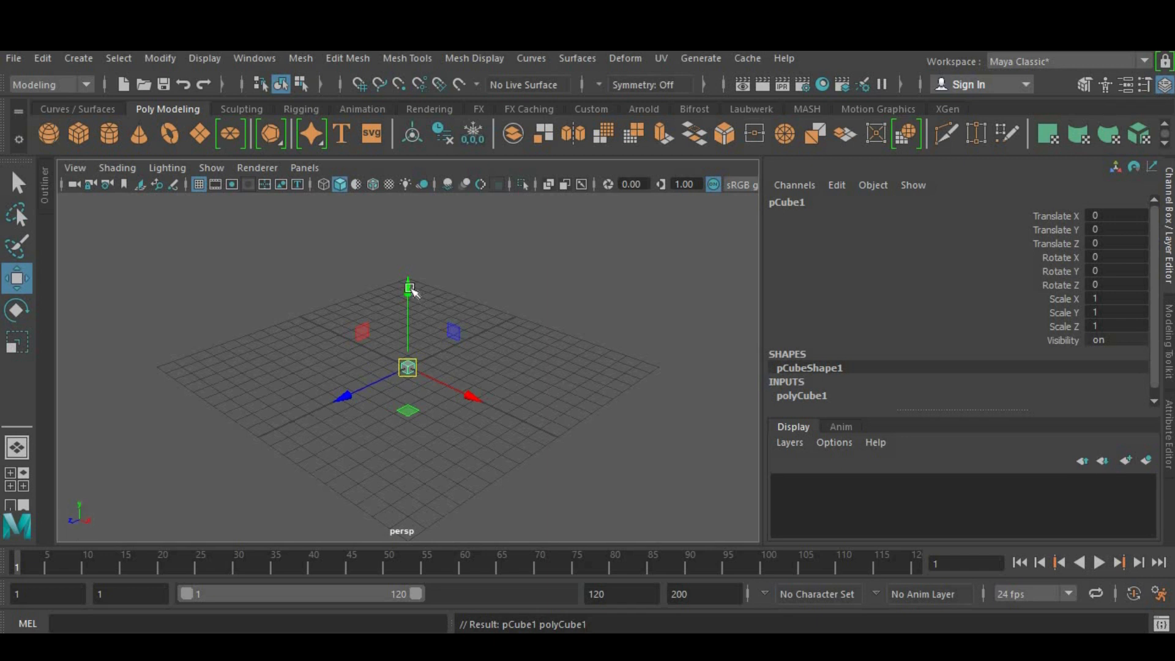
{"action": "left_click_drag", "start_coordinate": [409, 289], "coordinate": [411, 214]}
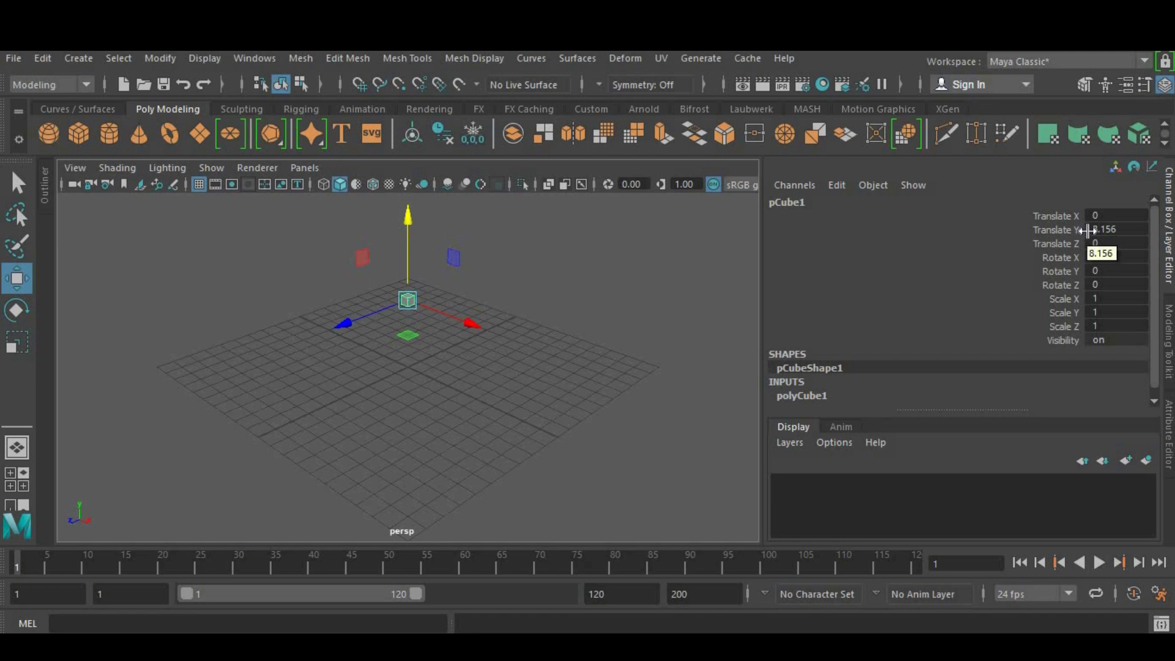
{"action": "left_click_drag", "start_coordinate": [408, 275], "coordinate": [422, 354]}
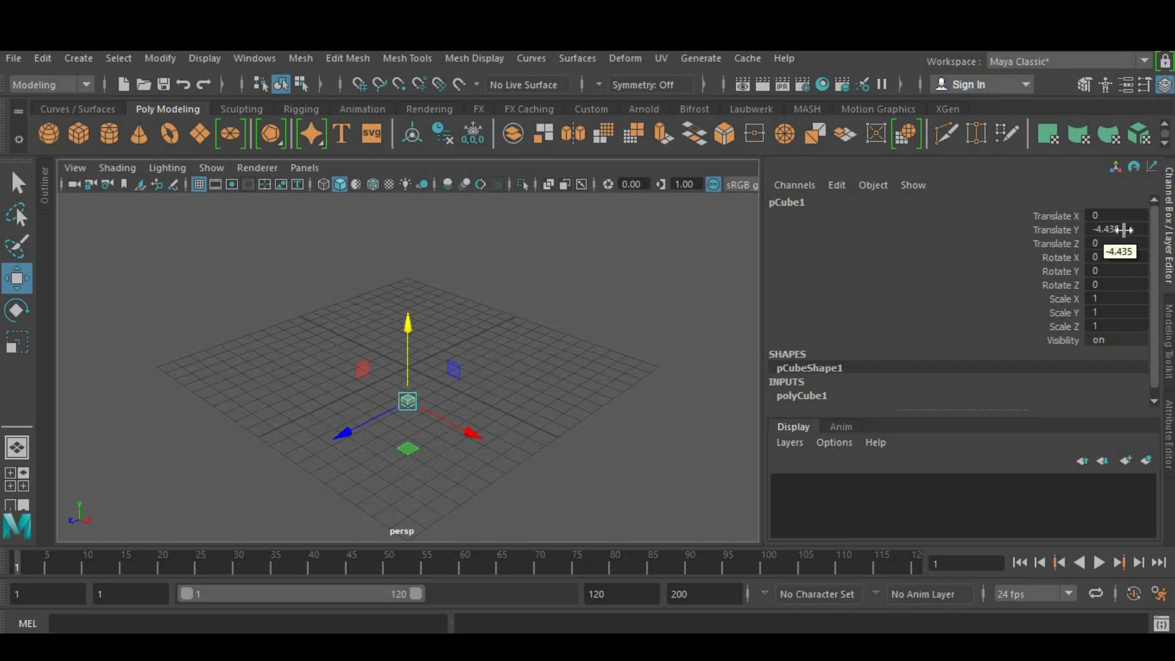
{"action": "left_click_drag", "start_coordinate": [410, 298], "coordinate": [413, 244]}
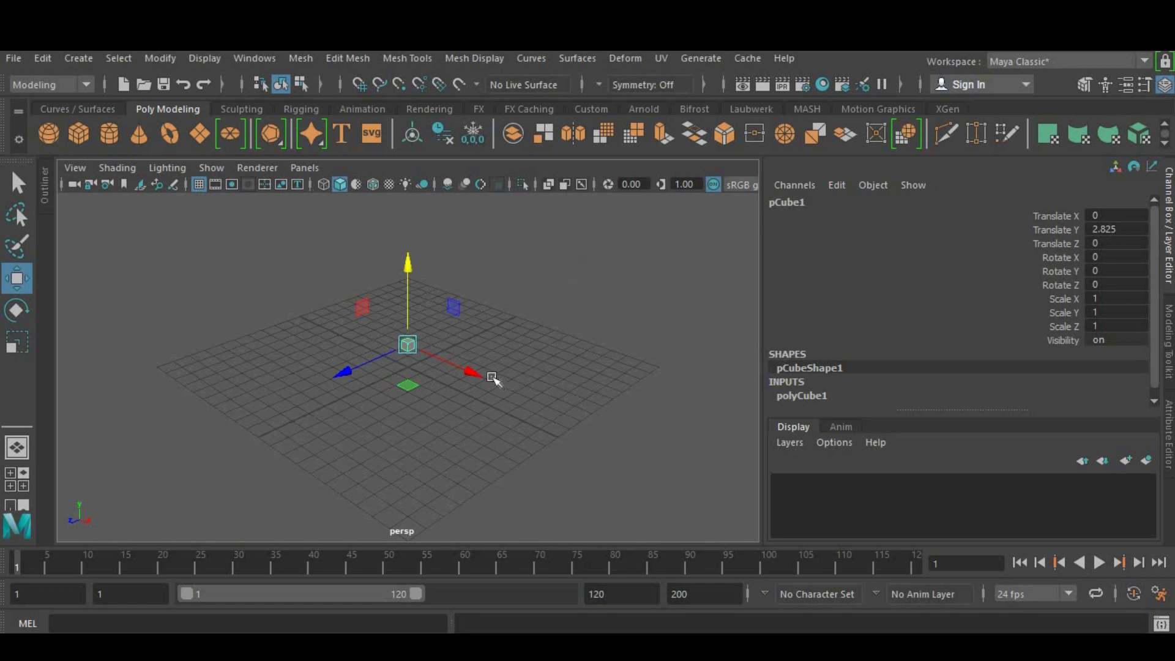
Move the cube along X to about 2.9 and along Z to about 3.
{"action": "left_click_drag", "start_coordinate": [475, 373], "coordinate": [483, 412]}
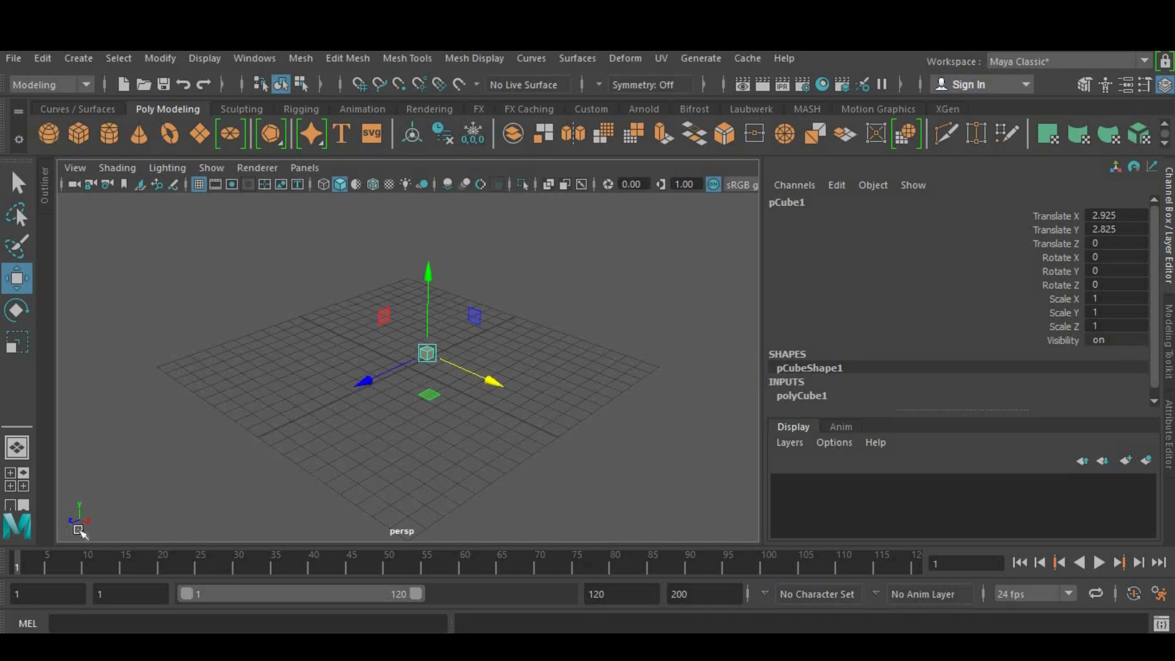
{"action": "left_click_drag", "start_coordinate": [366, 382], "coordinate": [407, 395]}
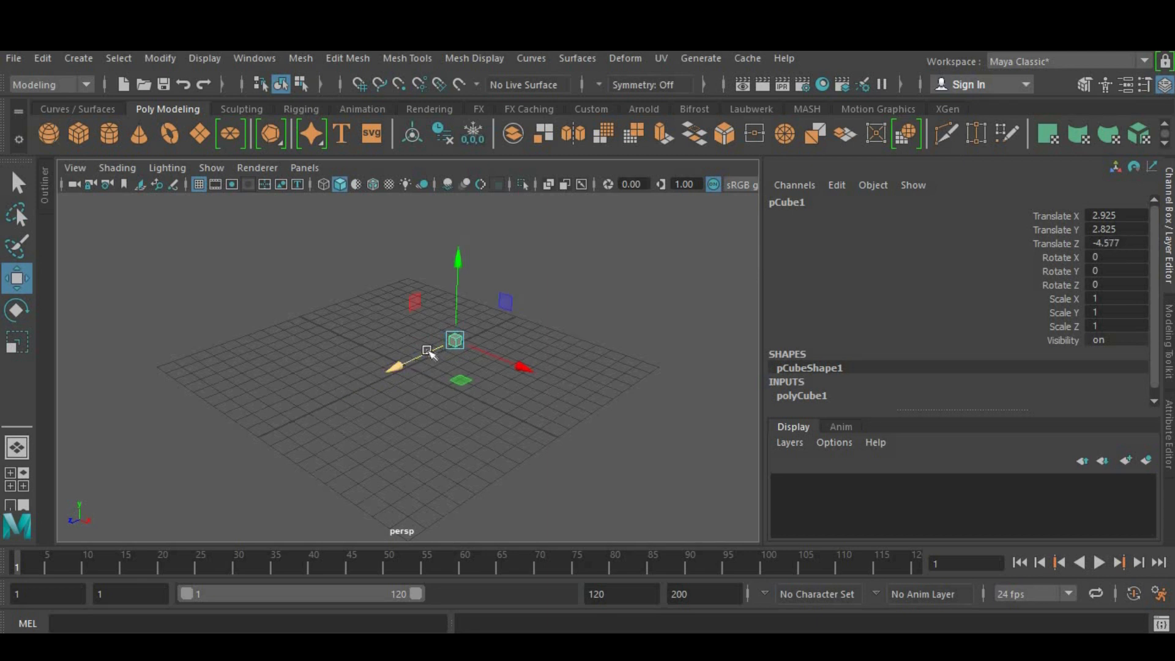
{"action": "middle_click_drag", "start_coordinate": [694, 316], "coordinate": [642, 340]}
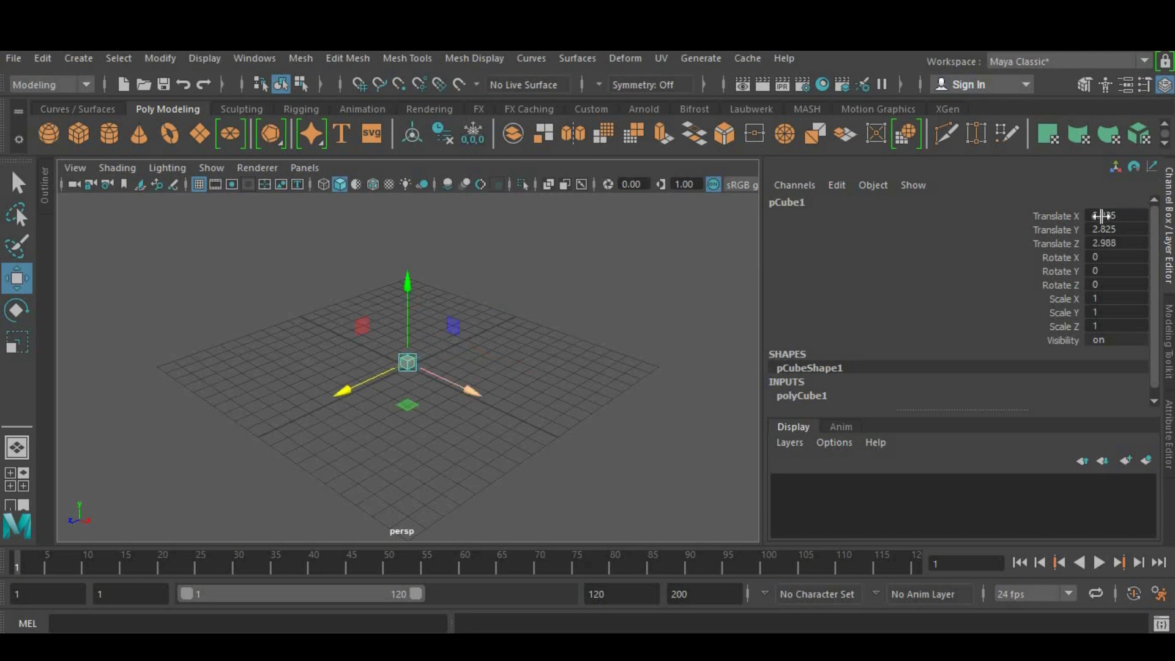
Set the cube's Translate X, Translate Y and Translate Z values to 1.
{"action": "mouse_move", "coordinate": [411, 300]}
{"action": "middle_mouse_down"}
{"action": "mouse_move", "coordinate": [414, 309]}
{"action": "mouse_move", "coordinate": [423, 298]}
{"action": "middle_mouse_up"}
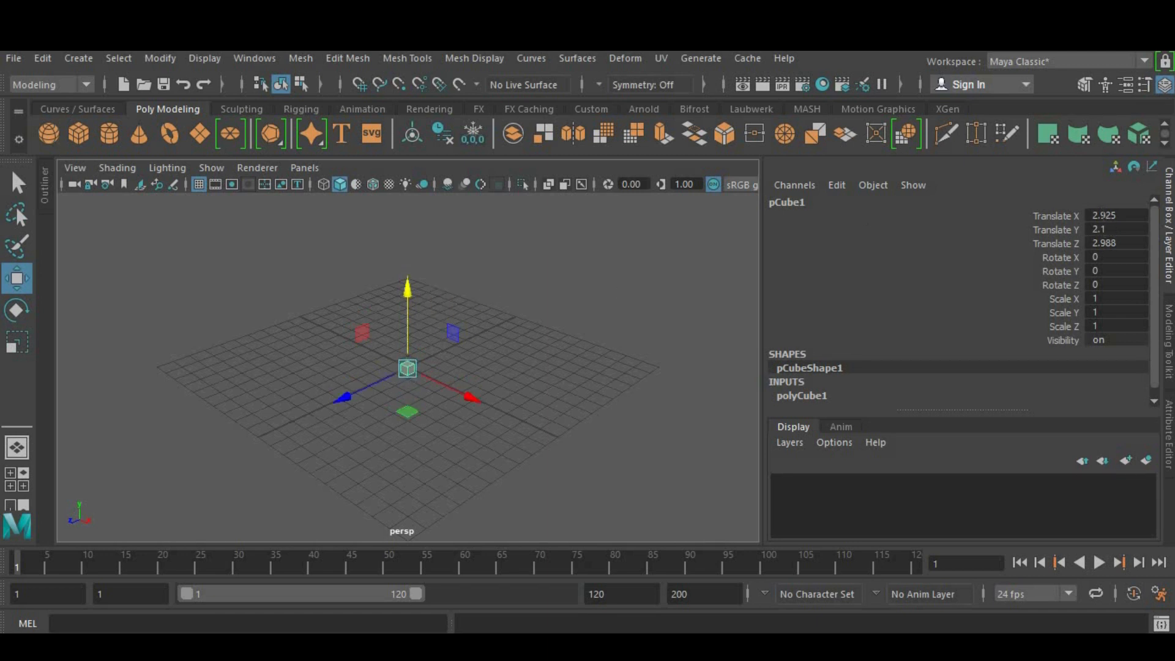
{"action": "double_click", "coordinate": [1105, 215]}
{"action": "type", "text": "1"}
{"action": "key", "text": "Tab"}
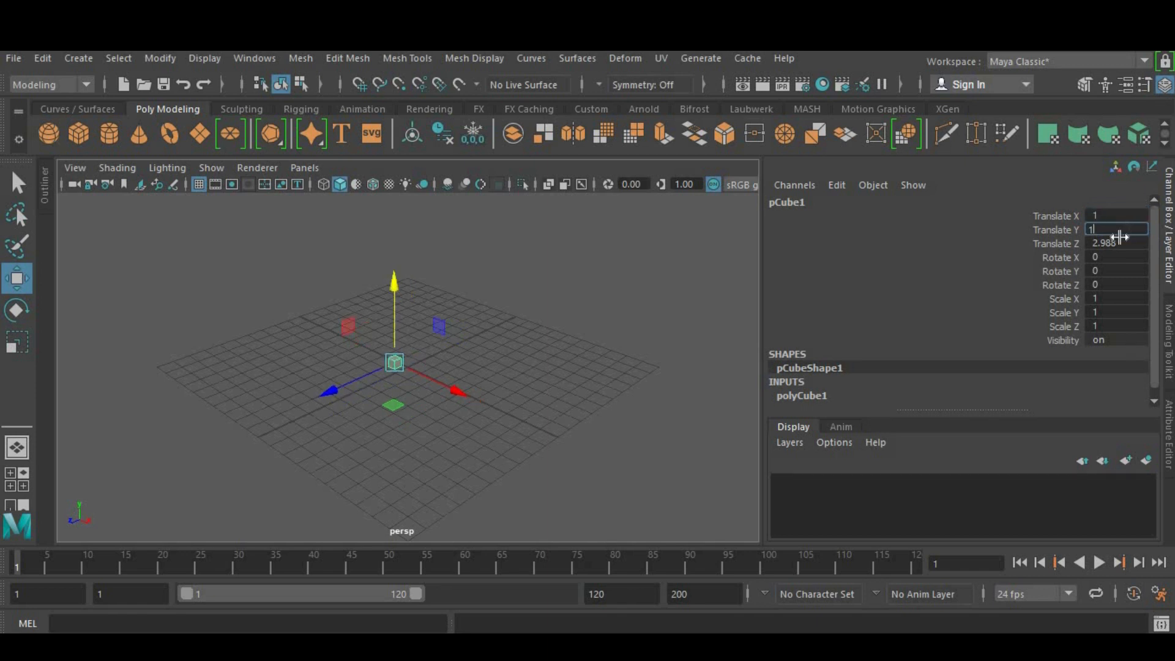
{"action": "type", "text": "1"}
{"action": "key", "text": "Tab"}
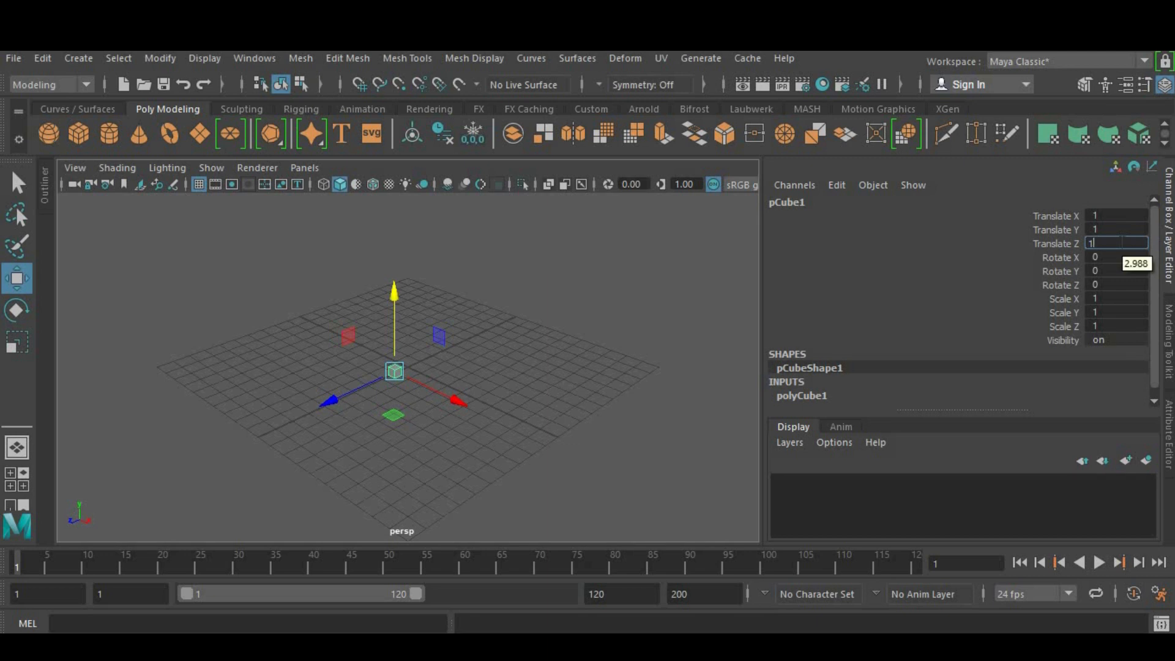
{"action": "type", "text": "1"}
{"action": "key", "text": "Return"}
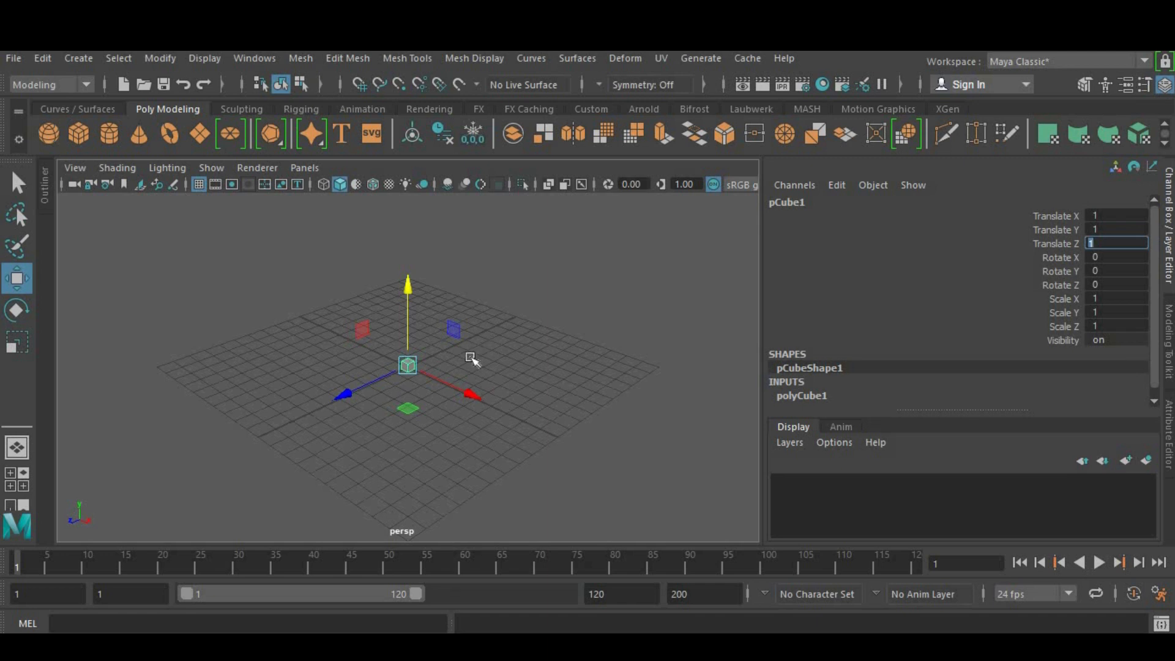
Examine the cube from several angles and distances in the perspective view by orbiting and zooming.
{"action": "left_click_drag", "start_coordinate": [470, 354], "coordinate": [457, 330], "text": "alt"}
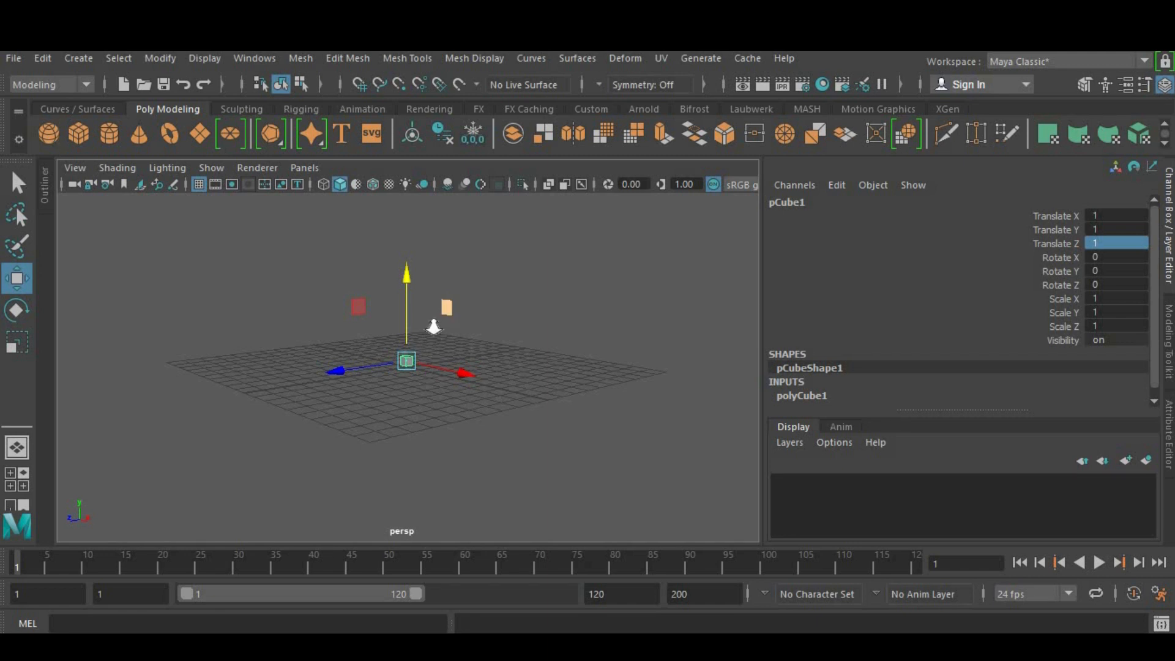
{"action": "right_click_drag", "start_coordinate": [452, 387], "coordinate": [508, 336], "text": "alt"}
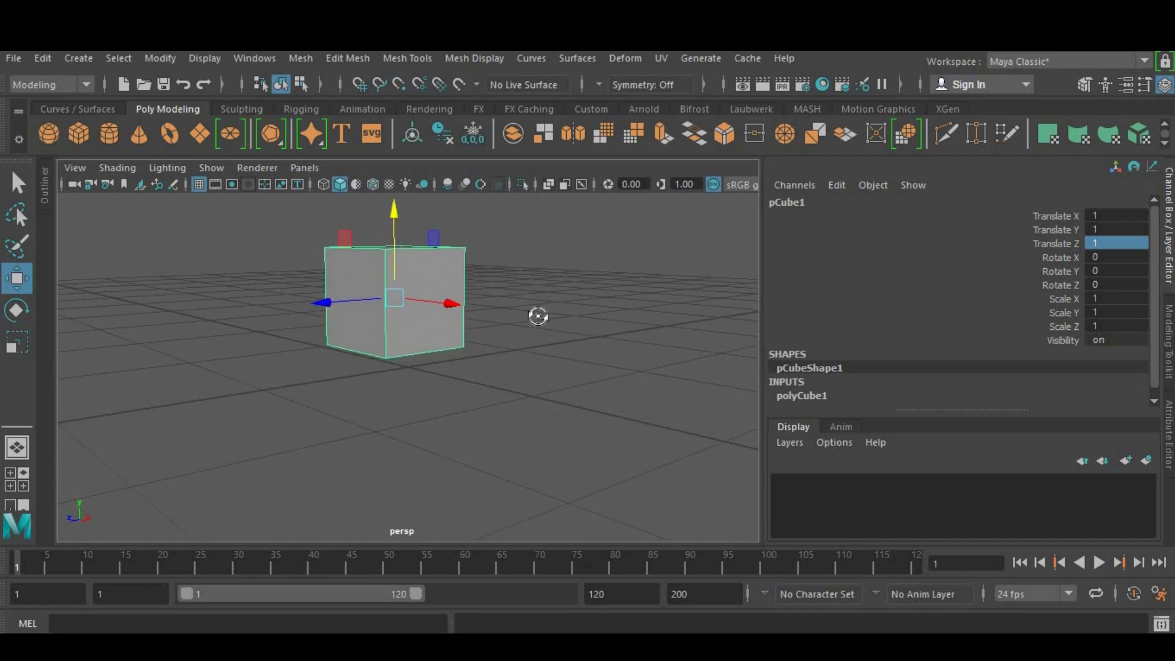
{"action": "left_click_drag", "start_coordinate": [537, 314], "coordinate": [508, 287], "text": "alt"}
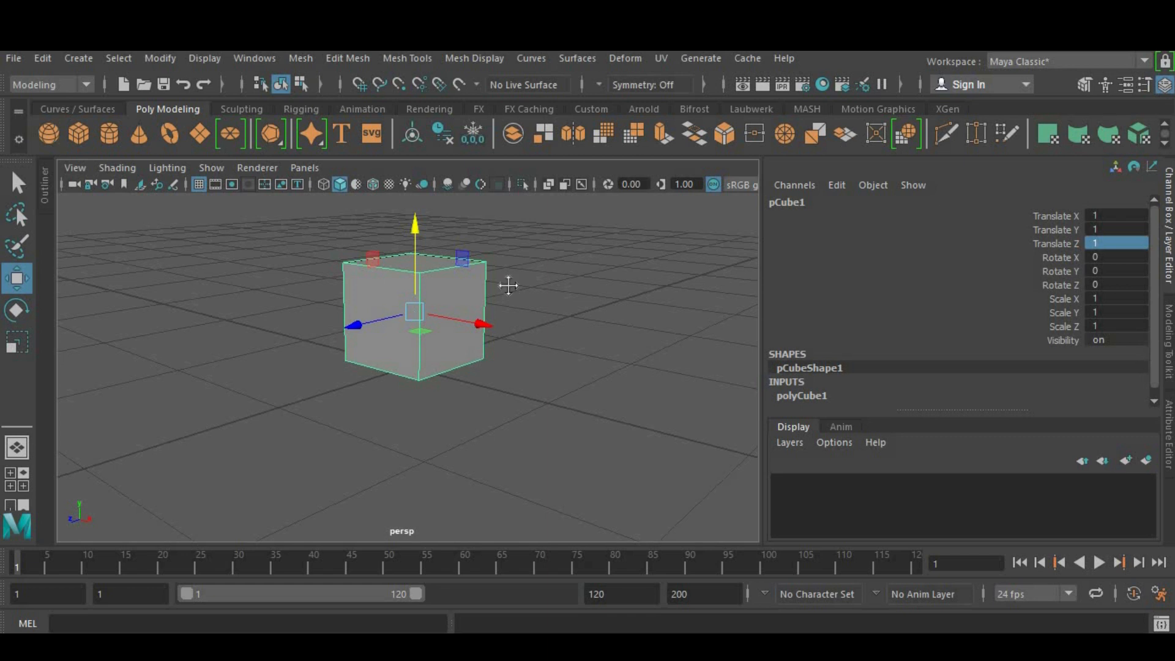
{"action": "left_click_drag", "start_coordinate": [504, 283], "coordinate": [480, 355], "text": "alt"}
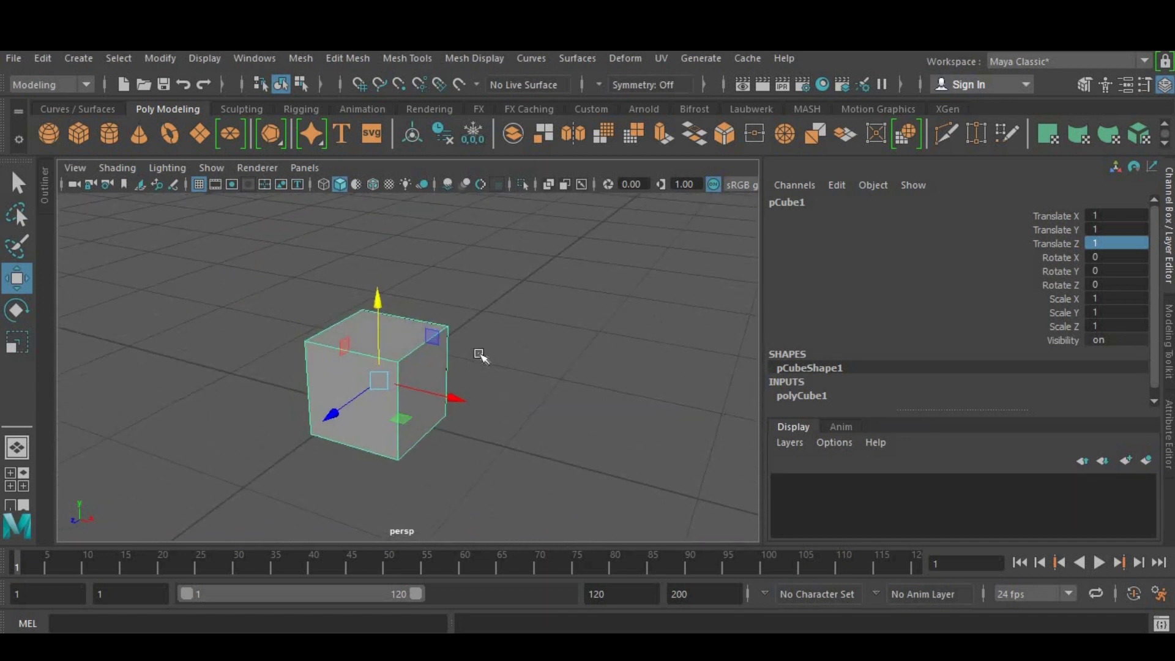
{"action": "scroll", "coordinate": [482, 348], "scroll_direction": "up", "scroll_amount": 2}
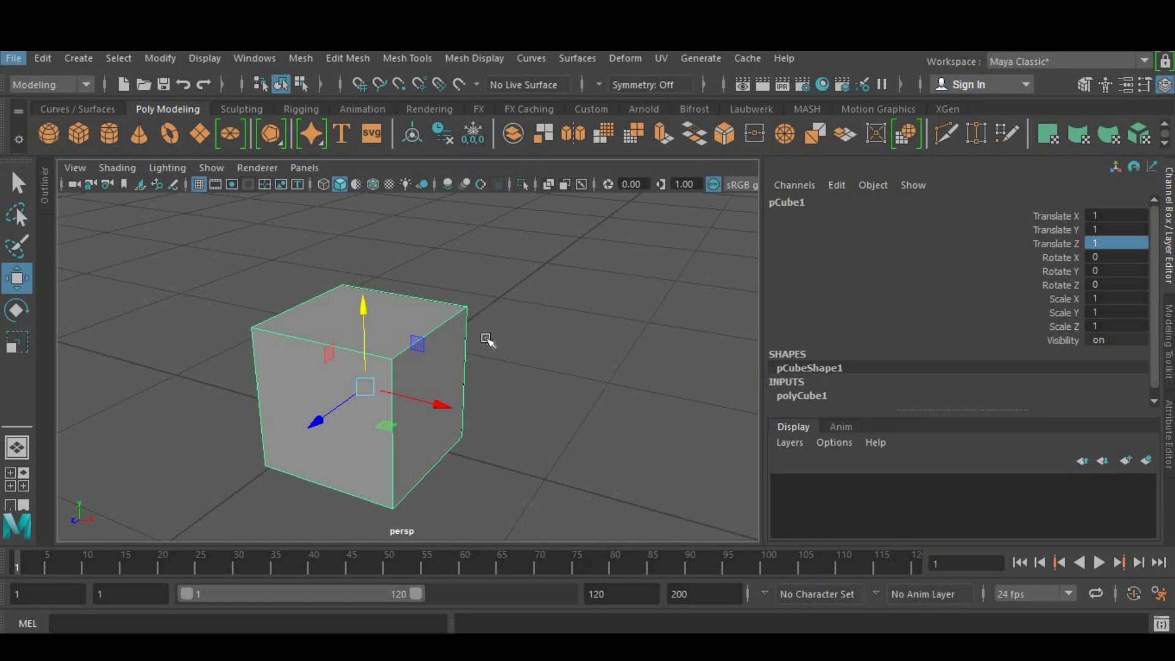
{"action": "scroll", "coordinate": [483, 337], "scroll_direction": "down", "scroll_amount": 4}
{"action": "scroll", "coordinate": [480, 345], "scroll_direction": "up", "scroll_amount": 5}
{"action": "scroll", "coordinate": [481, 353], "scroll_direction": "down", "scroll_amount": 3}
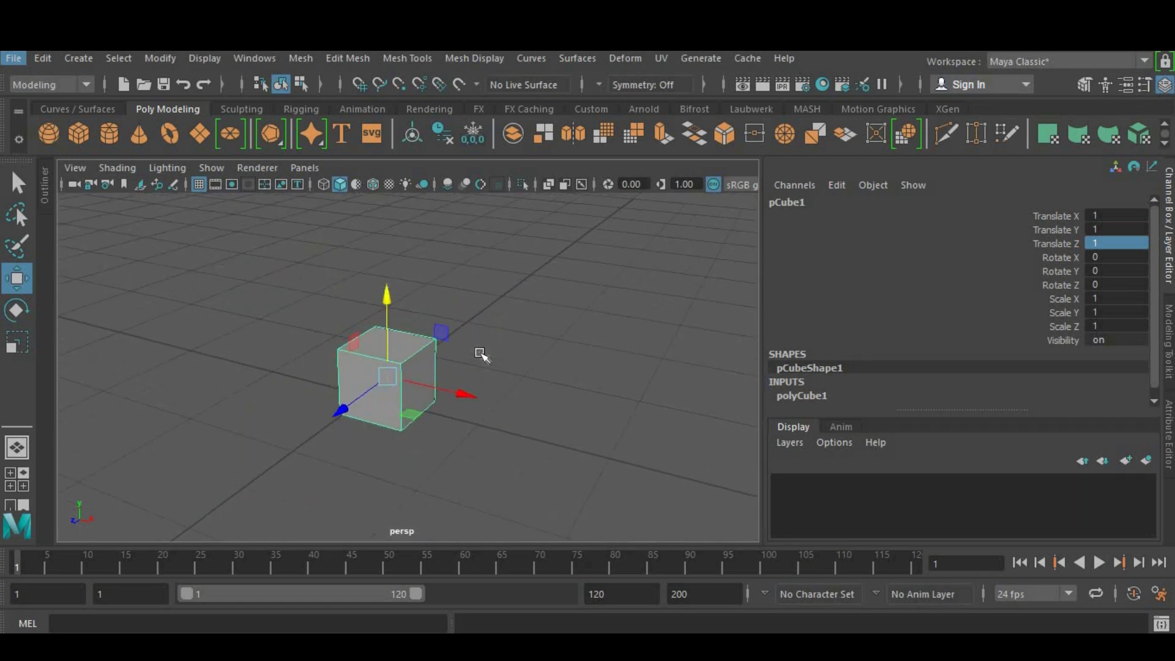
{"action": "scroll", "coordinate": [481, 354], "scroll_direction": "up", "scroll_amount": 5}
{"action": "scroll", "coordinate": [480, 354], "scroll_direction": "down", "scroll_amount": 5}
{"action": "scroll", "coordinate": [483, 337], "scroll_direction": "up", "scroll_amount": 2}
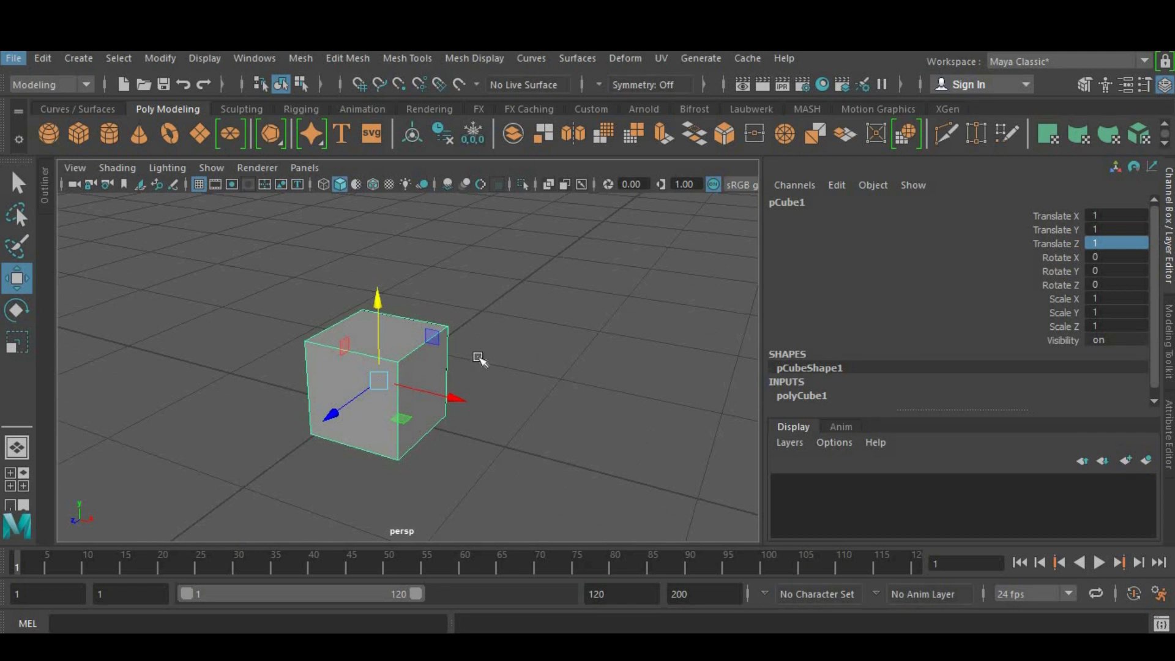
Lower the cube along Y to about 0.48 so its base sits close to the grid.
{"action": "left_click_drag", "start_coordinate": [498, 328], "coordinate": [411, 415], "text": "alt"}
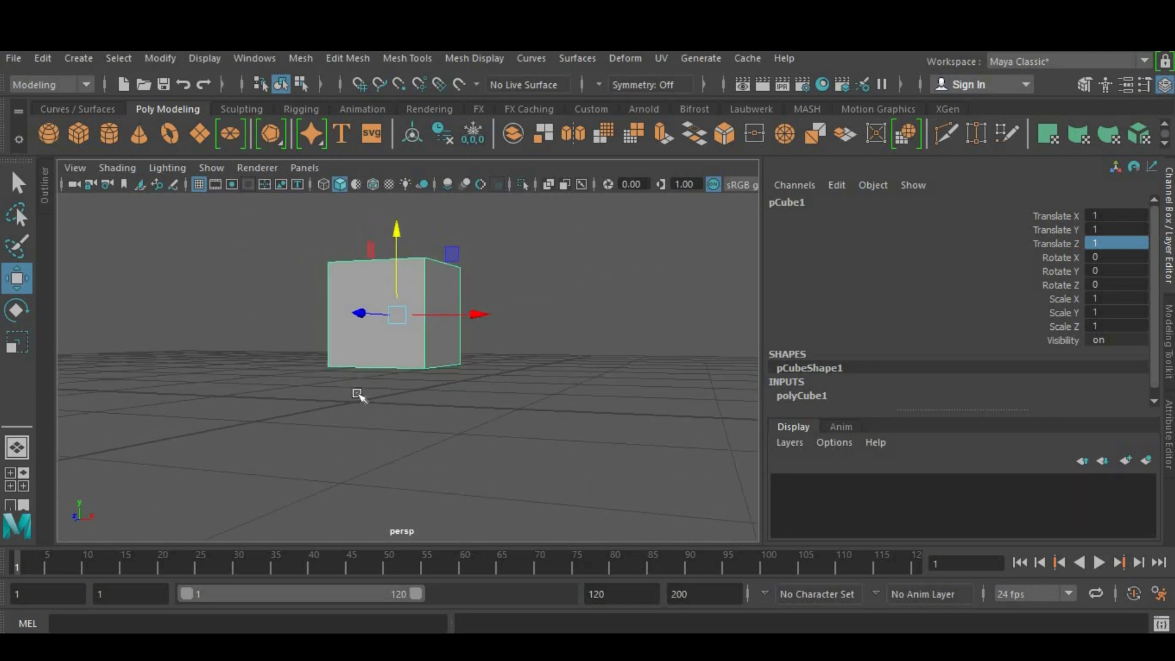
{"action": "left_click_drag", "start_coordinate": [530, 370], "coordinate": [440, 349], "text": "alt"}
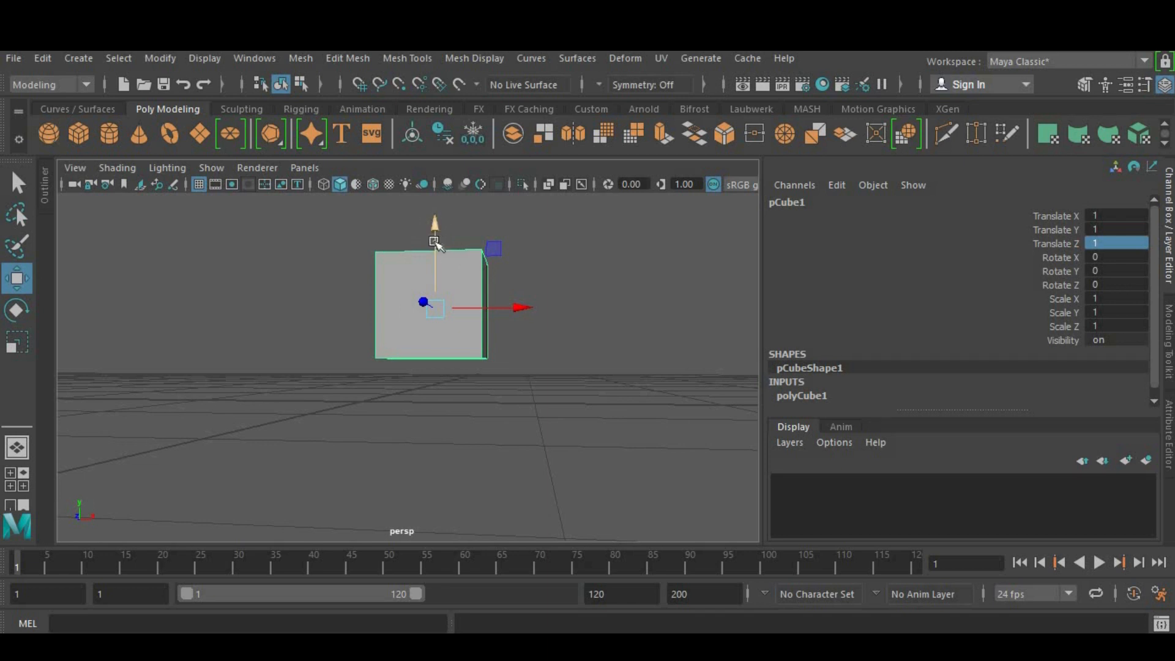
{"action": "left_click_drag", "start_coordinate": [438, 239], "coordinate": [448, 274]}
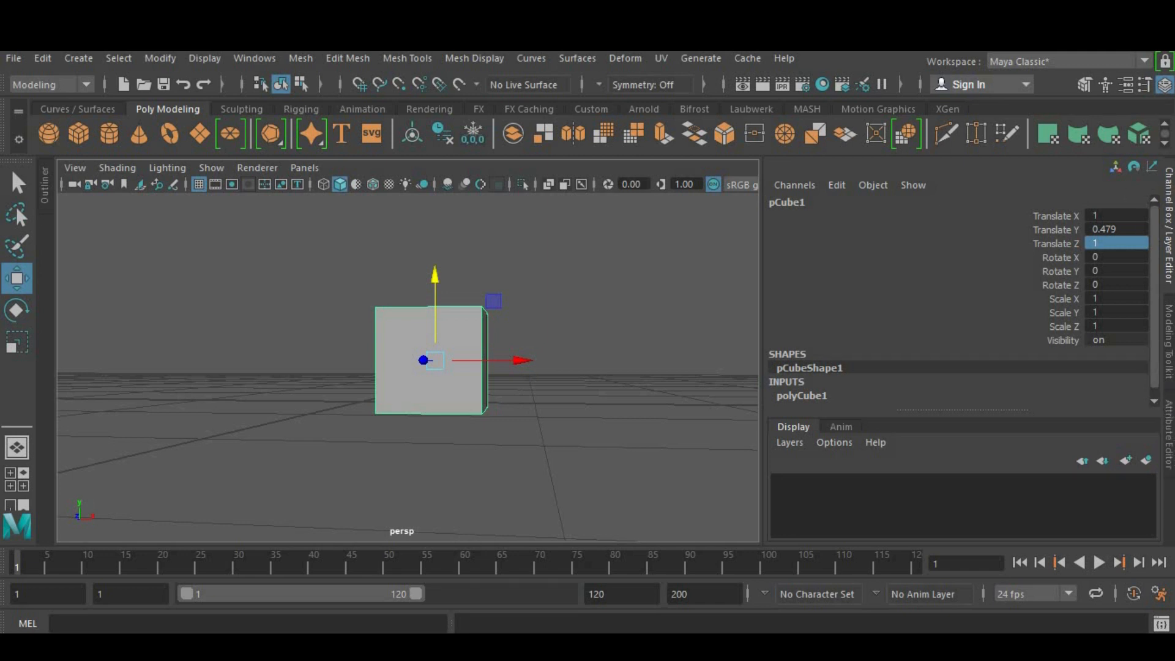
Show the cube's polyCube1 creation settings in the Attribute Editor and set its width to 5.
{"action": "left_click", "coordinate": [1169, 453]}
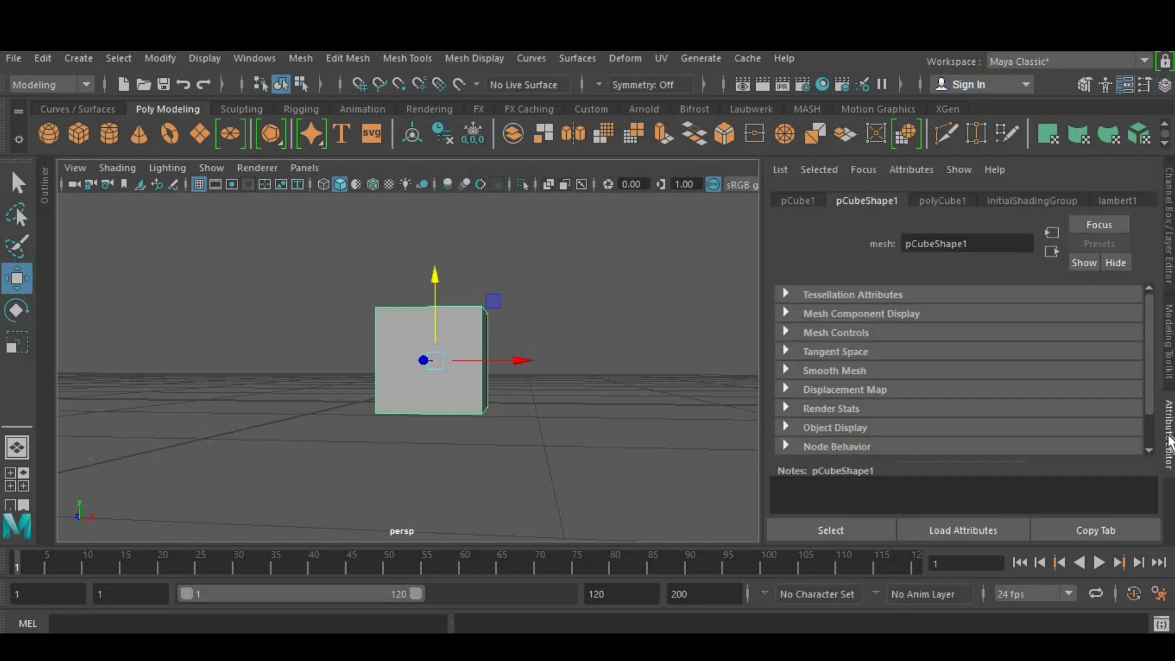
{"action": "left_click", "coordinate": [937, 206]}
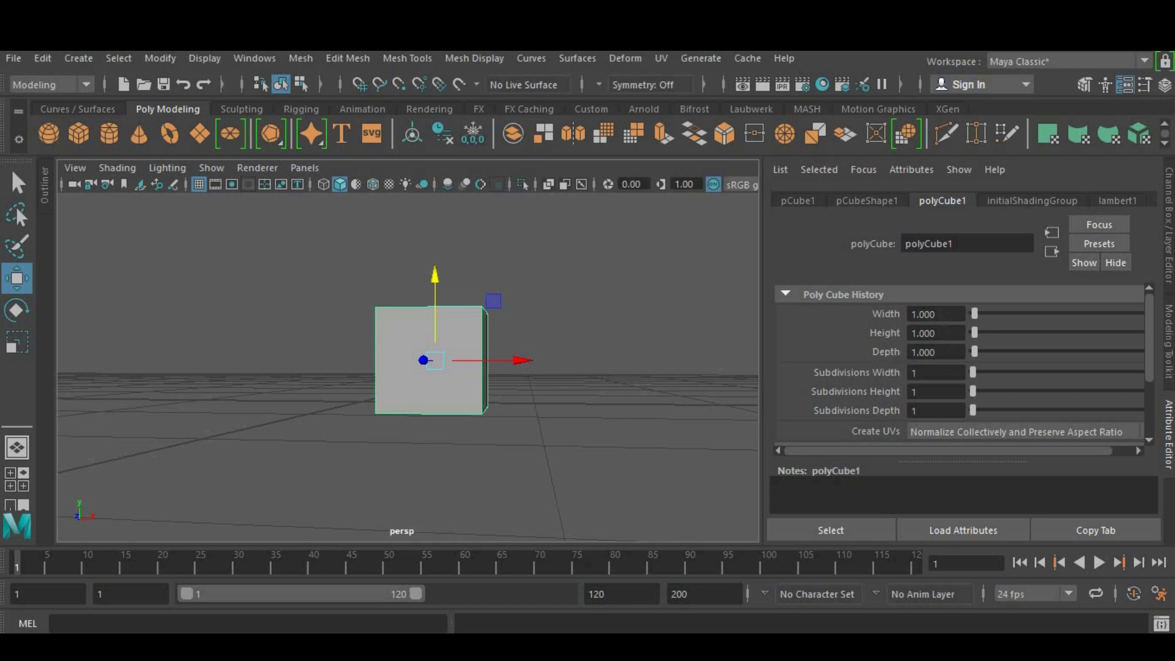
{"action": "left_click", "coordinate": [936, 314]}
{"action": "type", "text": "5"}
{"action": "key", "text": "Return"}
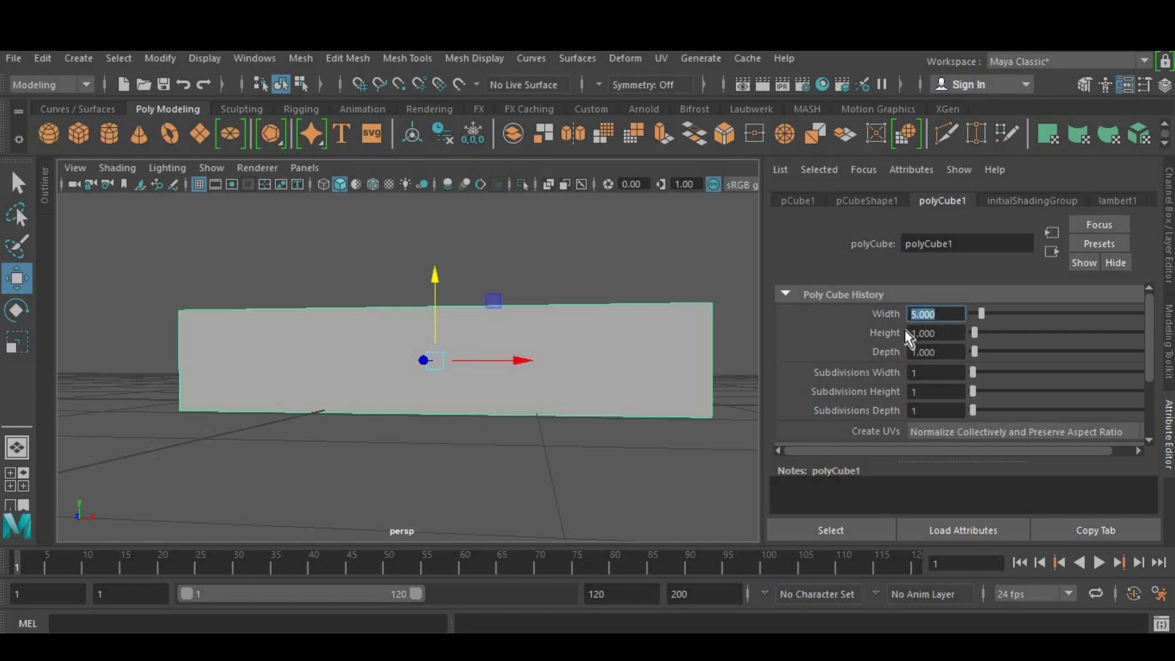
Set the height of the widened cube to 2 in its Poly Cube History.
{"action": "left_click_drag", "start_coordinate": [380, 467], "coordinate": [254, 451], "text": "alt"}
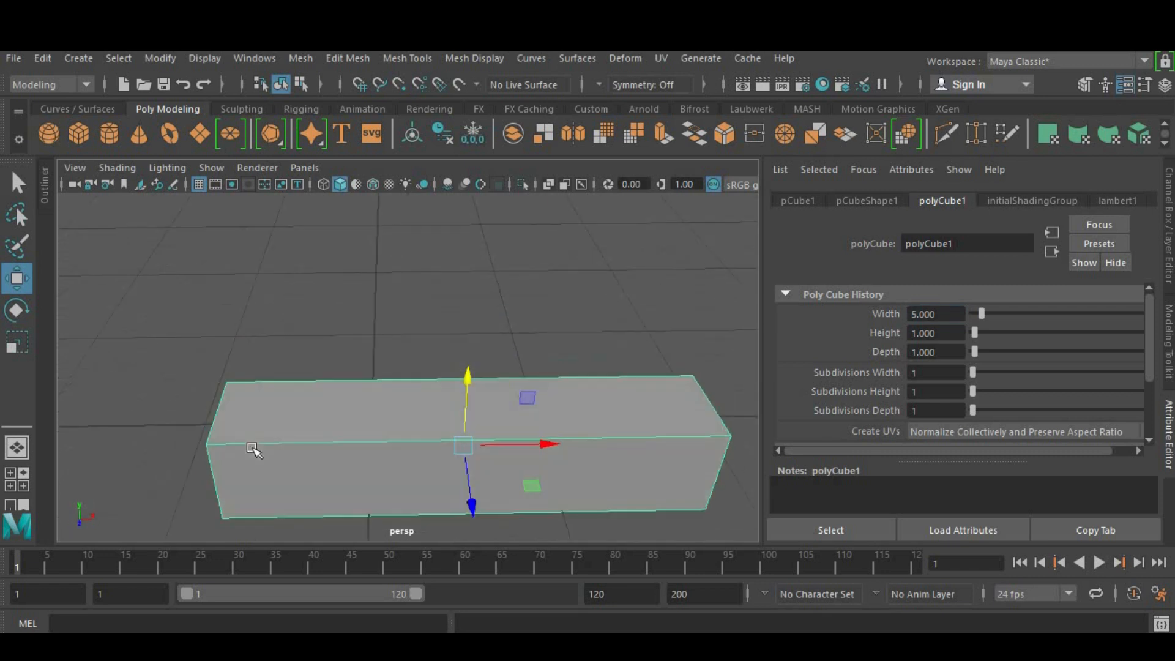
{"action": "middle_click_drag", "start_coordinate": [641, 443], "coordinate": [609, 393], "text": "alt"}
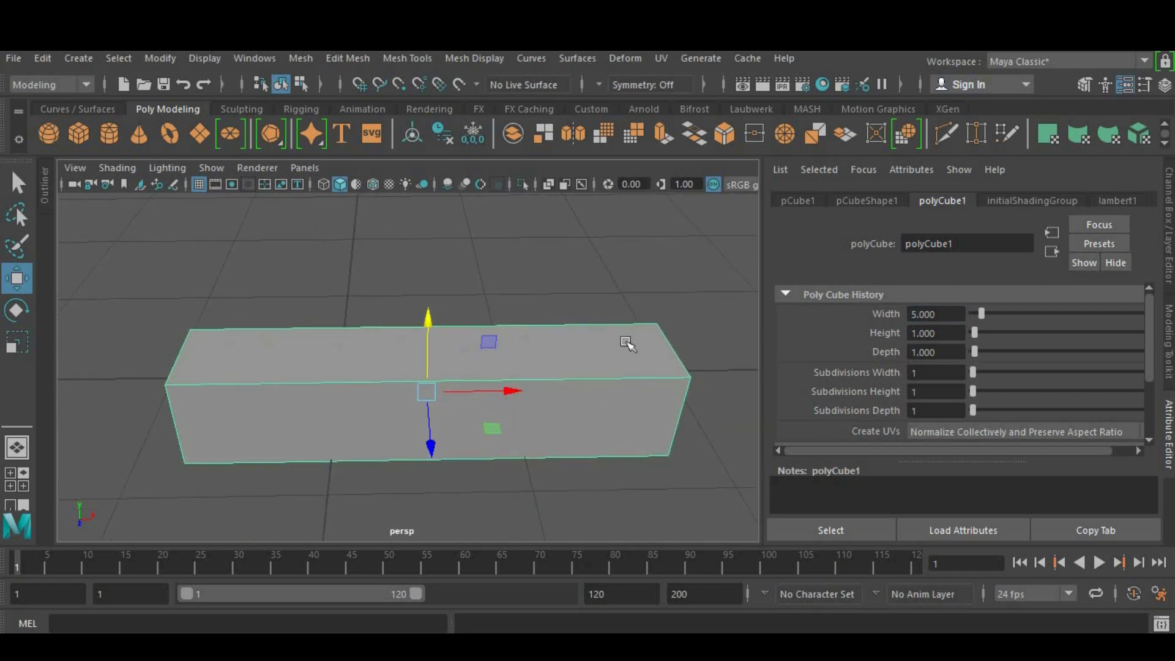
{"action": "left_click_drag", "start_coordinate": [548, 299], "coordinate": [651, 325], "text": "alt"}
{"action": "left_click_drag", "start_coordinate": [944, 334], "coordinate": [868, 346]}
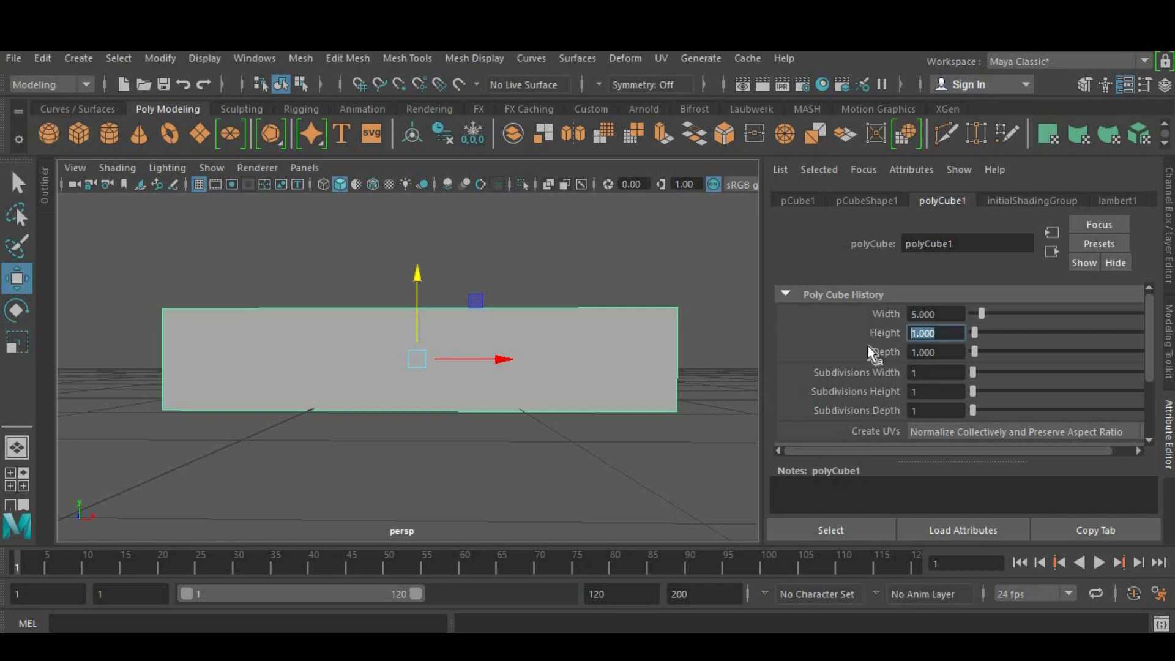
{"action": "type", "text": "2"}
{"action": "key", "text": "Return"}
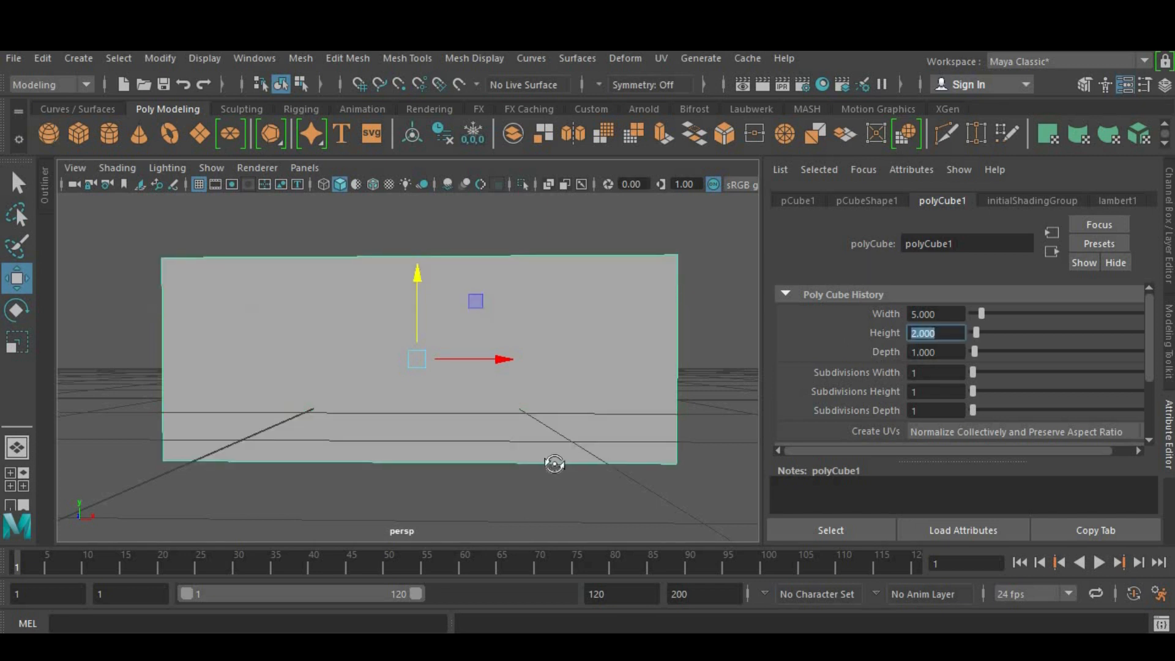
Set the box's depth to 5 in its Poly Cube History.
{"action": "left_click_drag", "start_coordinate": [553, 465], "coordinate": [454, 237], "text": "alt"}
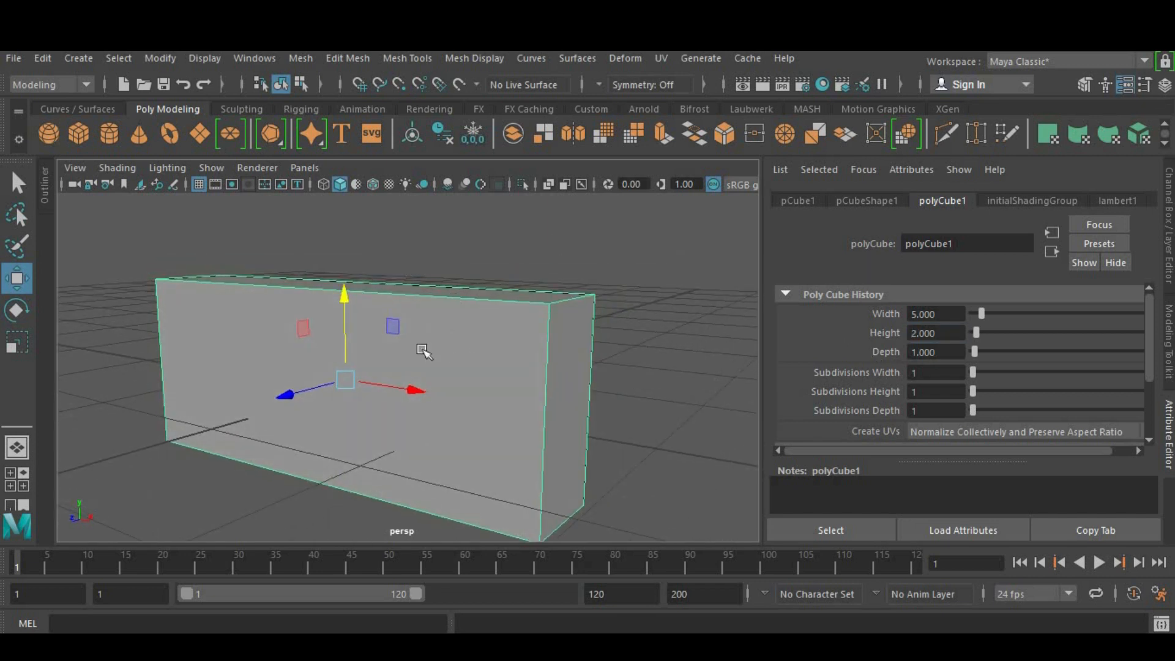
{"action": "left_click_drag", "start_coordinate": [505, 355], "coordinate": [440, 330], "text": "alt"}
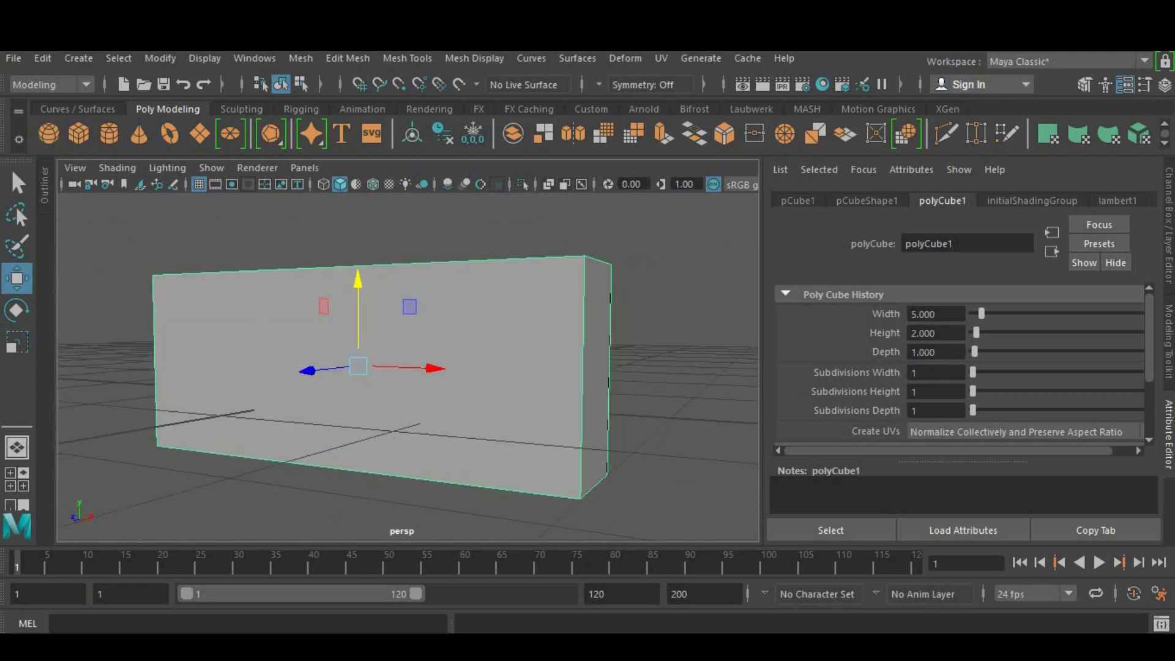
{"action": "left_click", "coordinate": [927, 352]}
{"action": "type", "text": "5"}
{"action": "key", "text": "Return"}
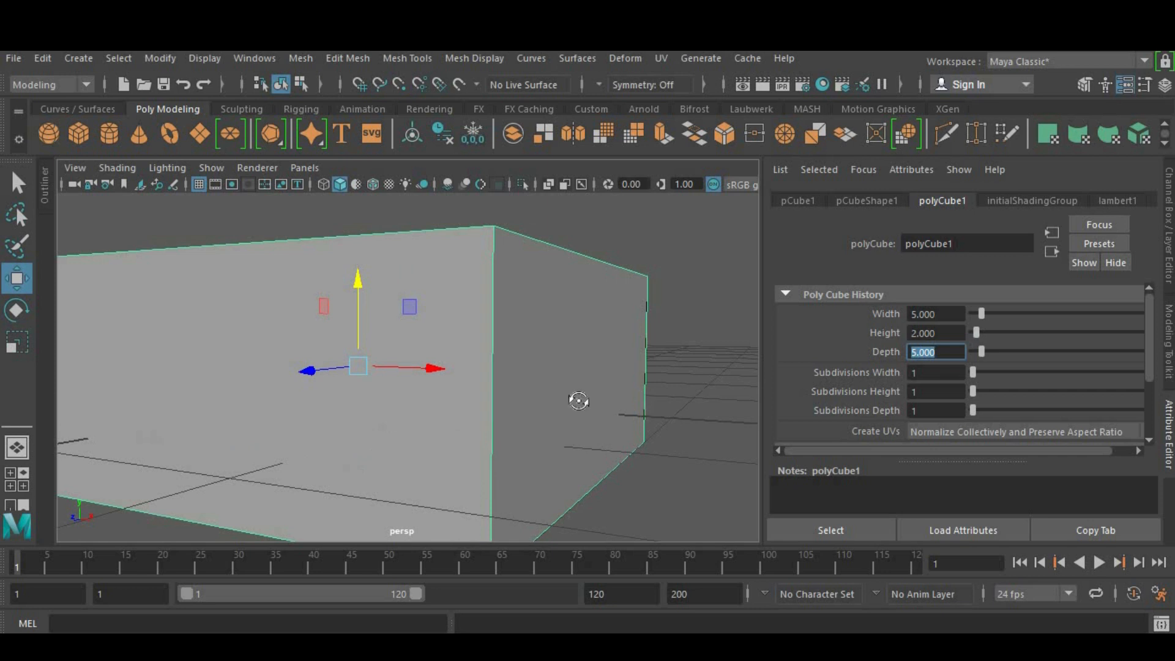
Raise the box along Y to a height of about 1.19 with the Move tool.
{"action": "left_click_drag", "start_coordinate": [577, 398], "coordinate": [494, 324], "text": "alt"}
{"action": "scroll", "coordinate": [526, 388], "scroll_direction": "down", "scroll_amount": 3}
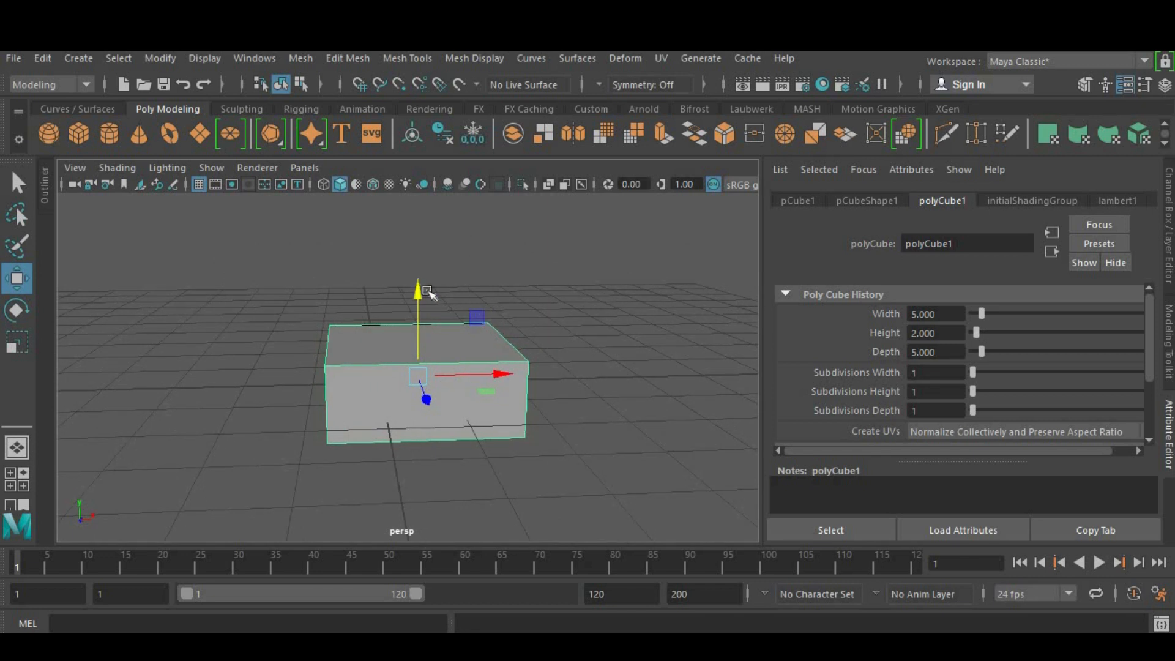
{"action": "mouse_move", "coordinate": [419, 289]}
{"action": "left_mouse_down"}
{"action": "mouse_move", "coordinate": [420, 263]}
{"action": "mouse_move", "coordinate": [420, 277]}
{"action": "left_mouse_up"}
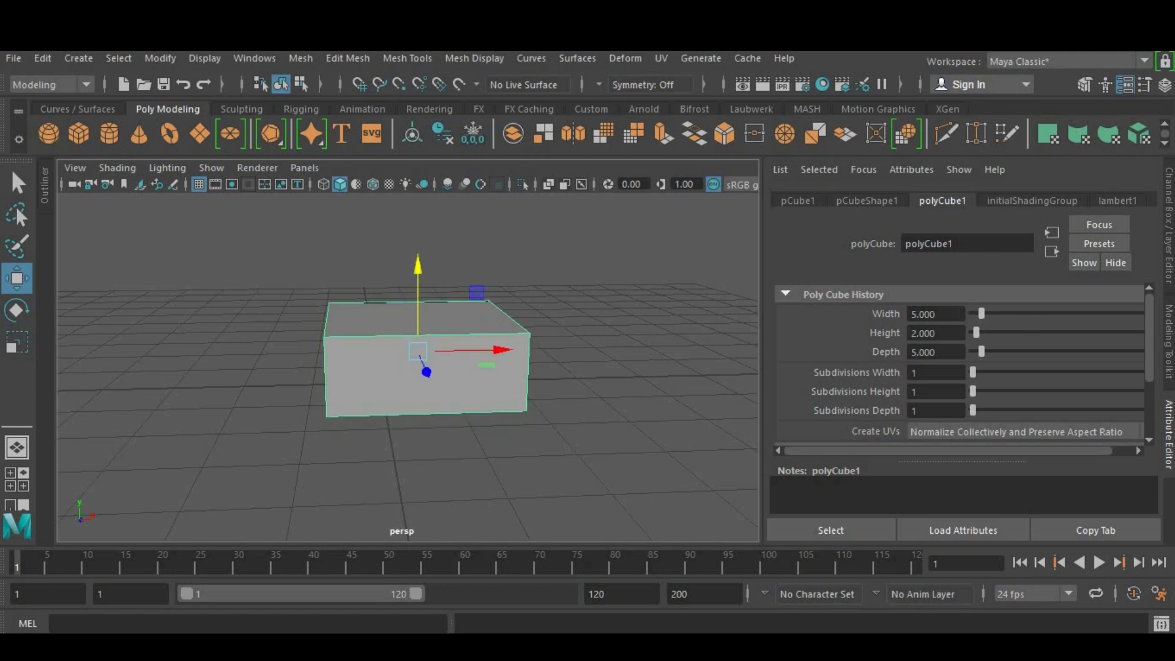
Reset the box's width, height and depth to 1 and keep it selected.
{"action": "left_click", "coordinate": [924, 314]}
{"action": "type", "text": "1"}
{"action": "key", "text": "Tab"}
{"action": "type", "text": "1"}
{"action": "key", "text": "Tab"}
{"action": "type", "text": "1"}
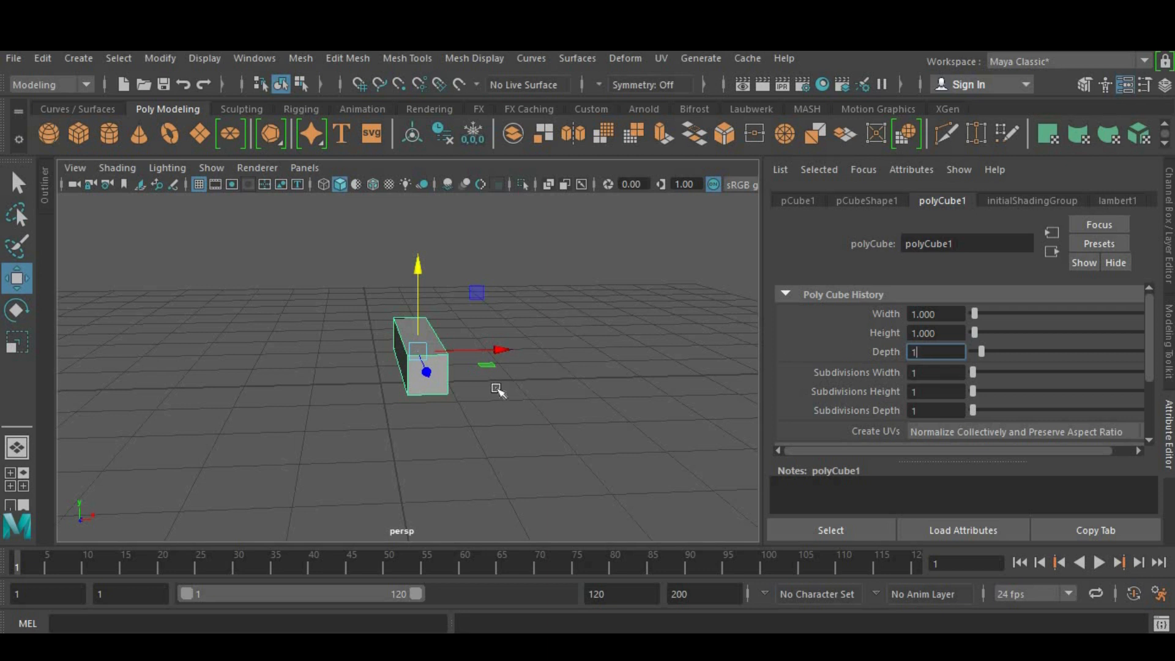
{"action": "left_click", "coordinate": [495, 388]}
{"action": "key", "text": "ctrl+z"}
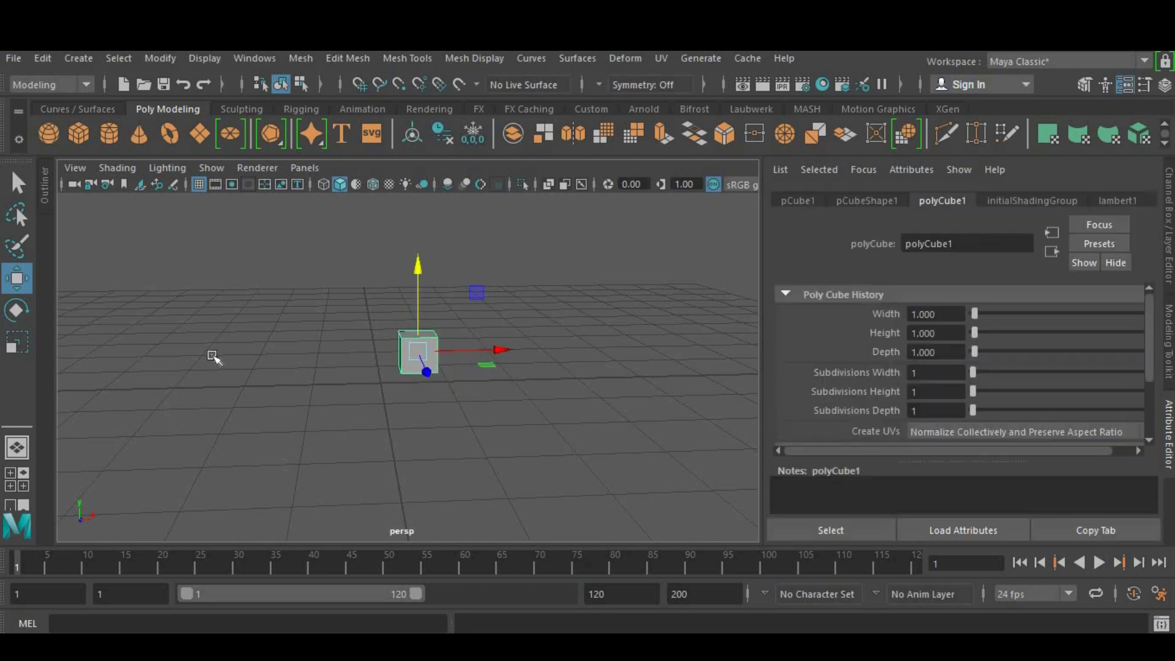
Scale the cube freehand along each axis with the Scale tool, ending at about 0.96 in Y and 1.73 in Z, and stretched in X.
{"action": "left_click", "coordinate": [19, 344]}
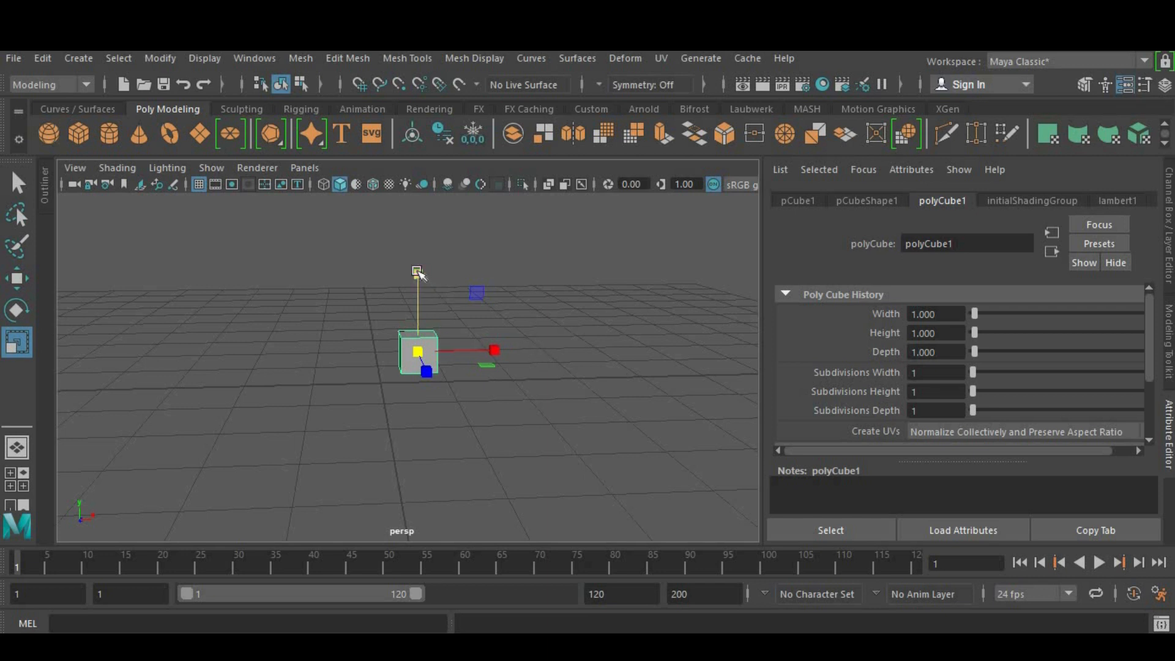
{"action": "left_click_drag", "start_coordinate": [416, 272], "coordinate": [458, 37]}
{"action": "left_click_drag", "start_coordinate": [430, 288], "coordinate": [483, 422]}
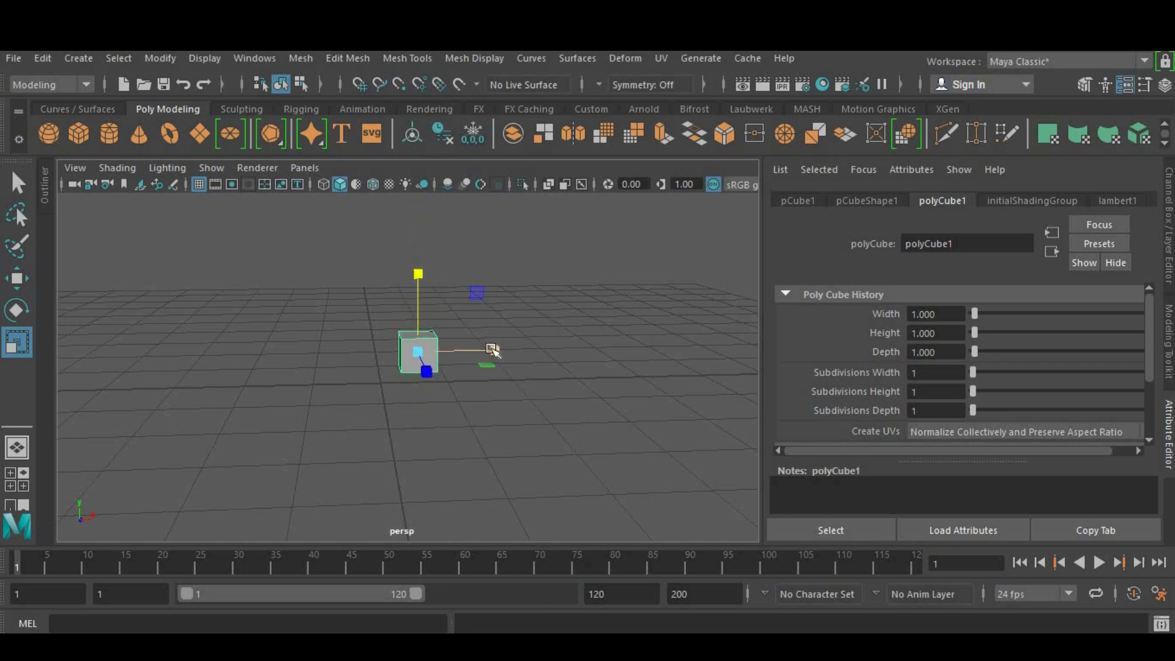
{"action": "left_click_drag", "start_coordinate": [505, 357], "coordinate": [609, 387]}
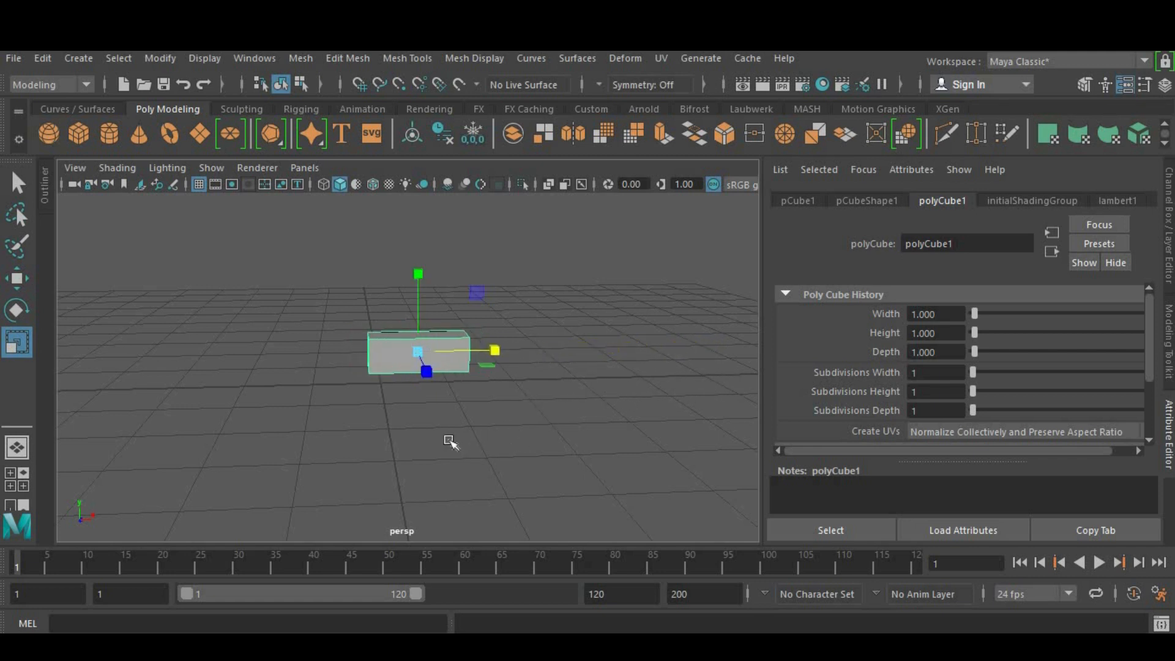
{"action": "left_click_drag", "start_coordinate": [598, 514], "coordinate": [569, 404], "text": "alt"}
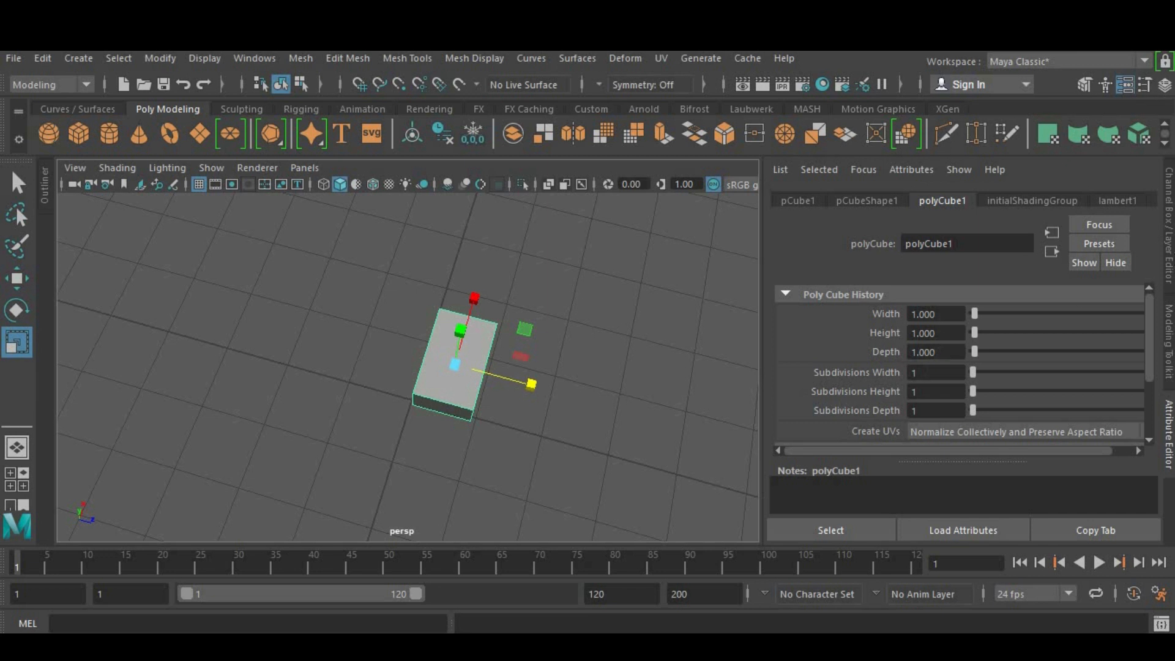
Reset the cube's Scale X, Y and Z to 1 in the Channel Box and deselect the cube.
{"action": "left_click", "coordinate": [1169, 256]}
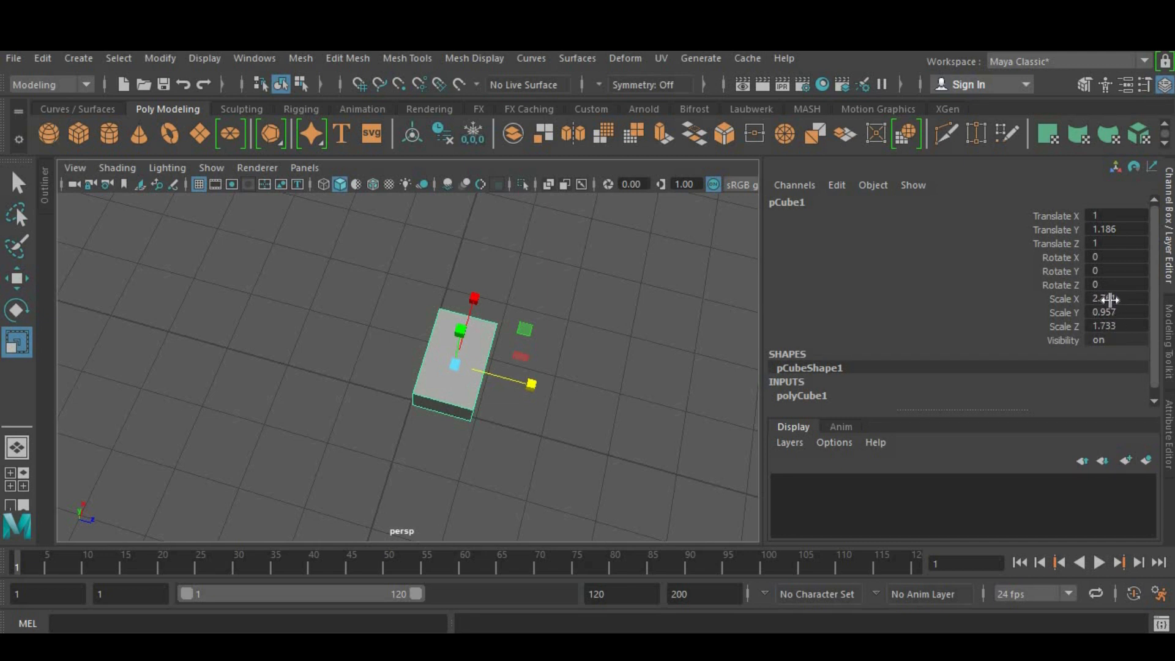
{"action": "left_click_drag", "start_coordinate": [1110, 300], "coordinate": [1113, 326]}
{"action": "type", "text": "1"}
{"action": "key", "text": "Return"}
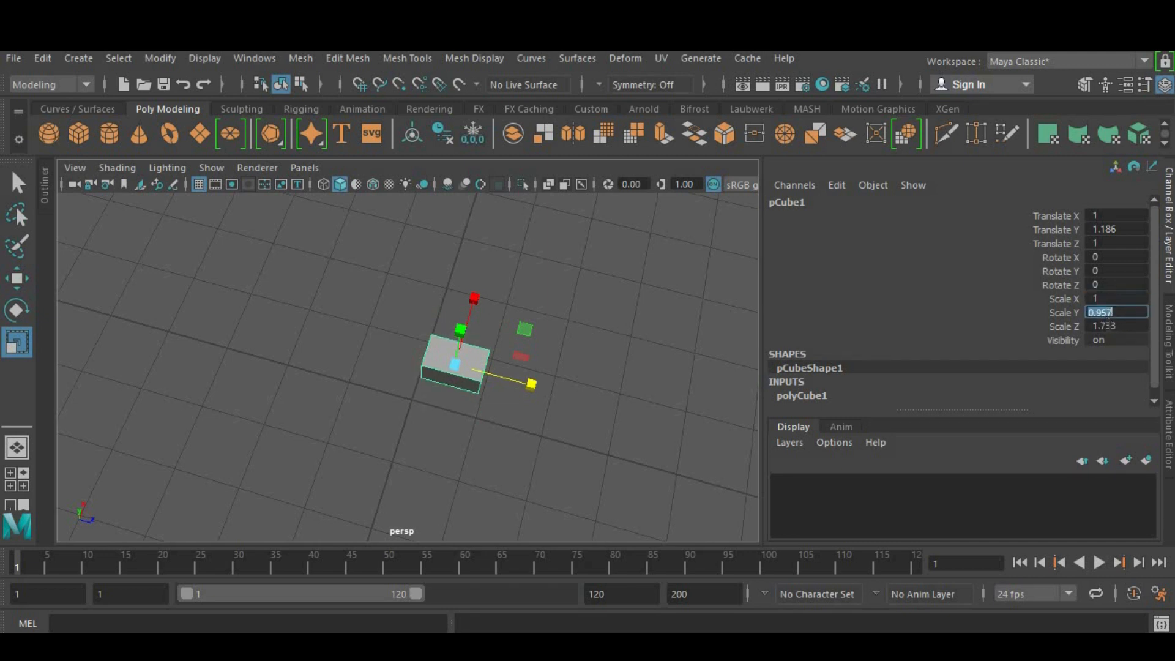
{"action": "left_click", "coordinate": [612, 424]}
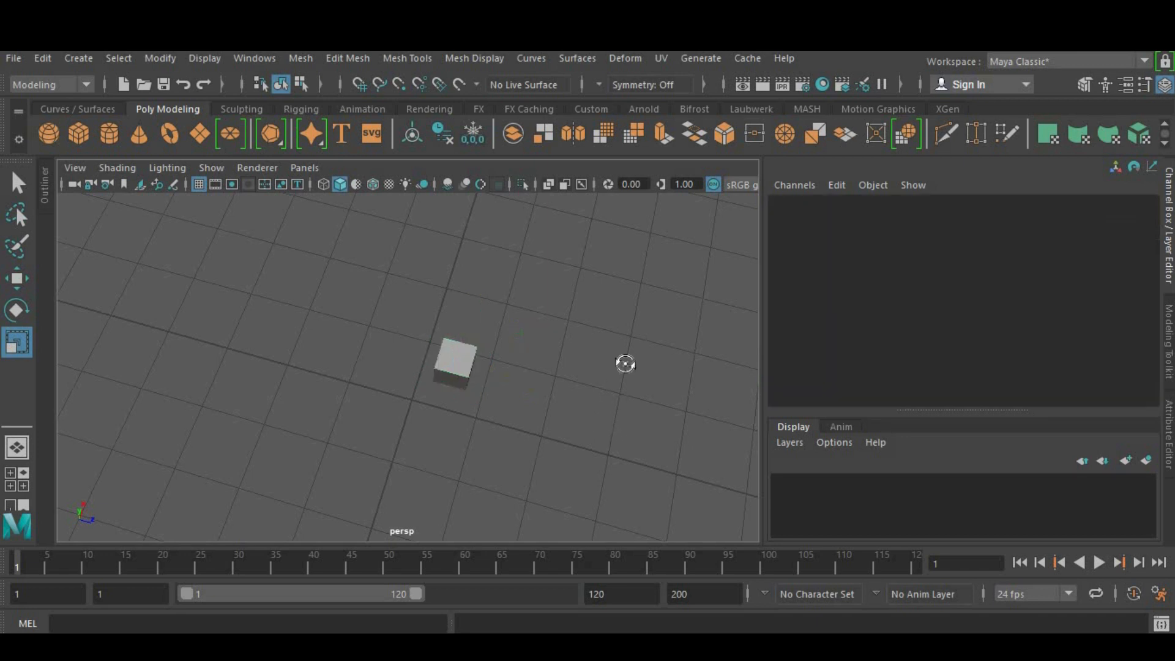
Reselect the cube and scale it uniformly to about 6.5 with the Scale tool, viewing it from several sides.
{"action": "left_click_drag", "start_coordinate": [624, 364], "coordinate": [465, 367], "text": "alt"}
{"action": "key", "text": "ctrl+z"}
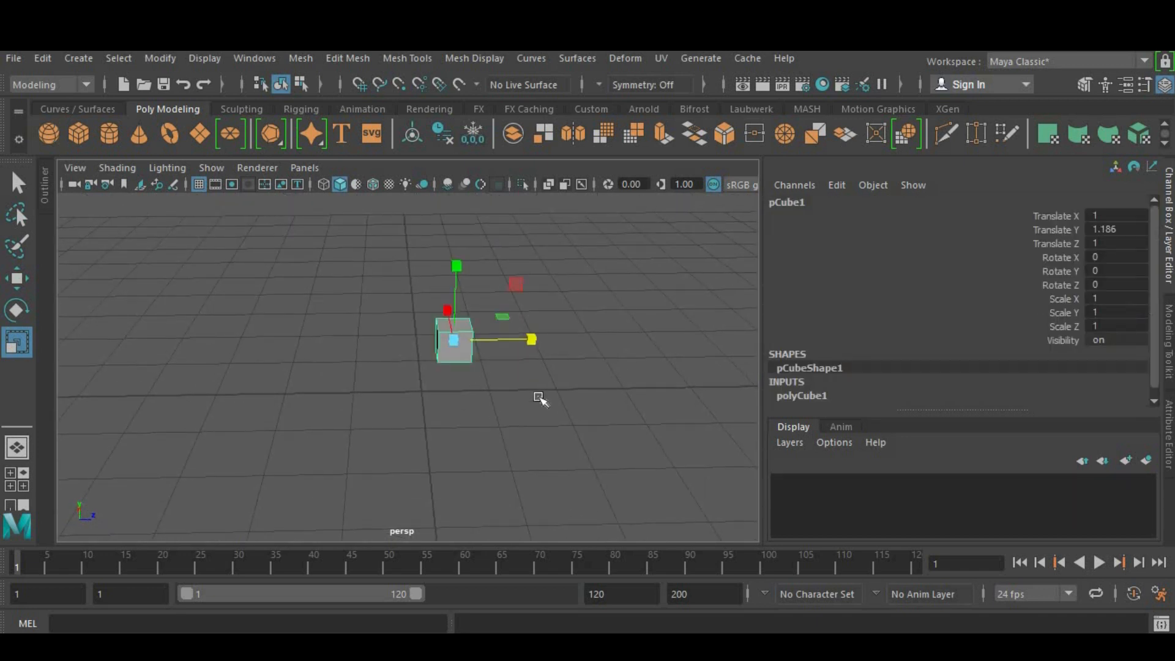
{"action": "right_click_drag", "start_coordinate": [539, 398], "coordinate": [597, 367], "text": "alt"}
{"action": "left_click_drag", "start_coordinate": [538, 421], "coordinate": [381, 347], "text": "alt"}
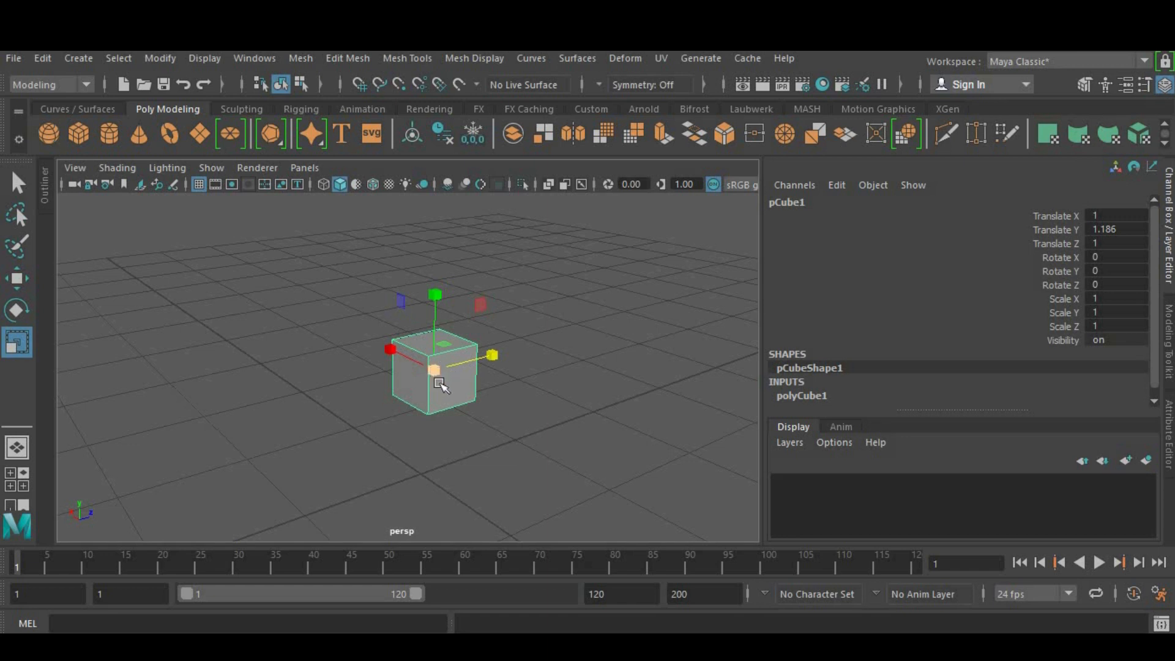
{"action": "left_click_drag", "start_coordinate": [439, 383], "coordinate": [711, 536]}
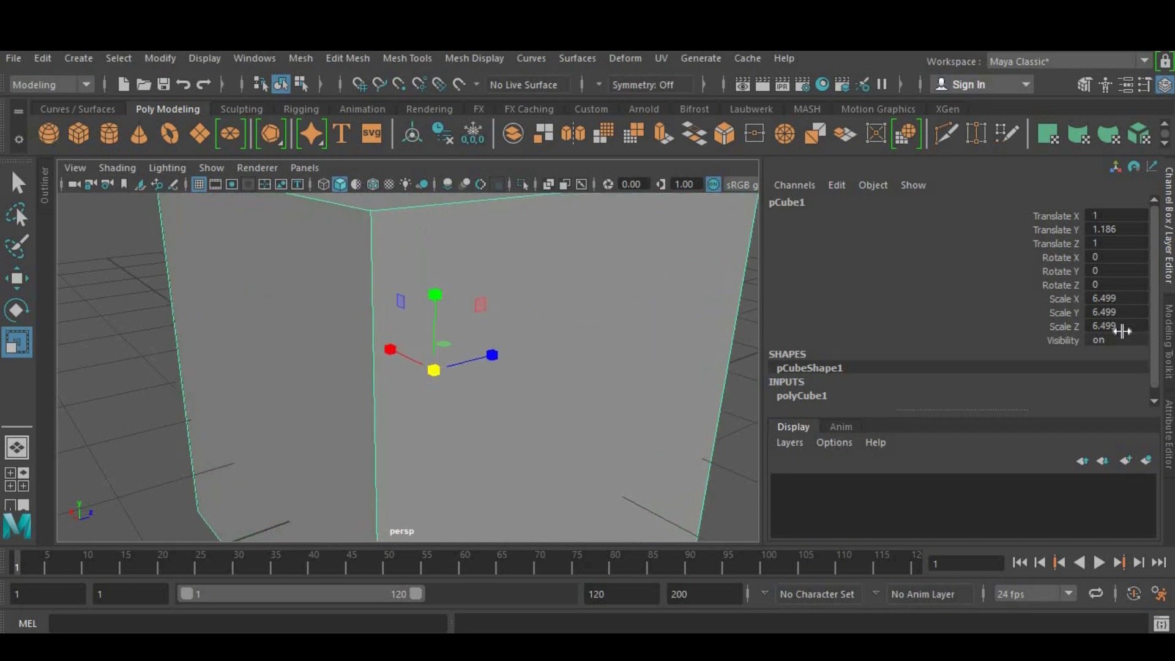
{"action": "scroll", "coordinate": [338, 396], "scroll_direction": "down", "scroll_amount": 5}
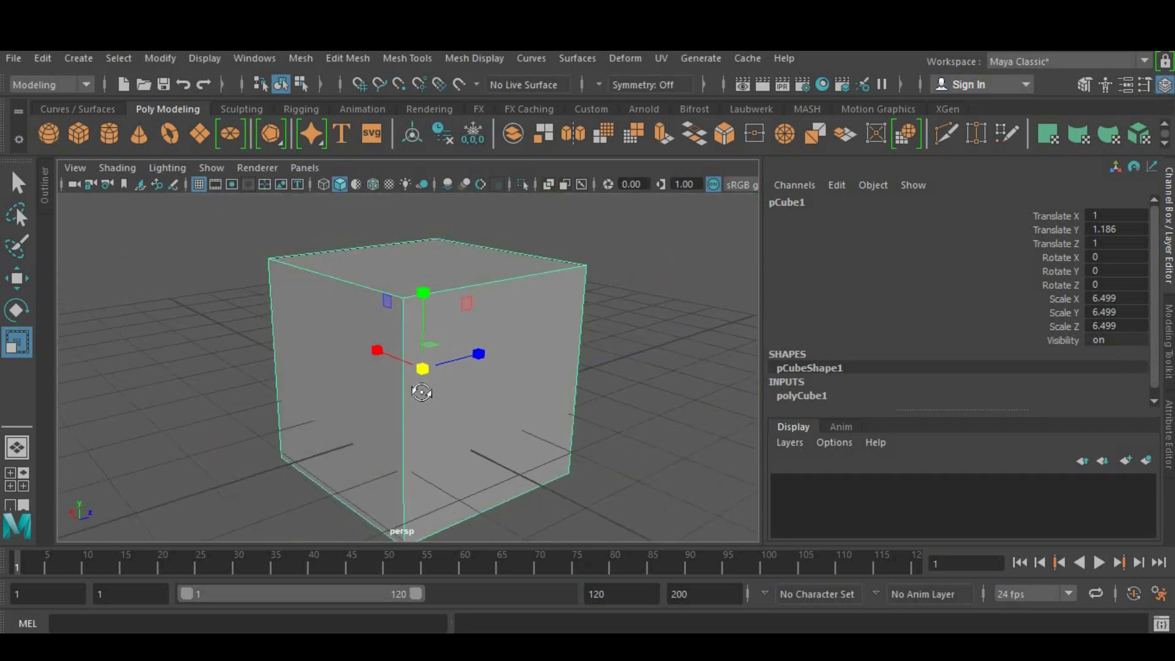
{"action": "left_click_drag", "start_coordinate": [433, 383], "coordinate": [484, 364], "text": "alt"}
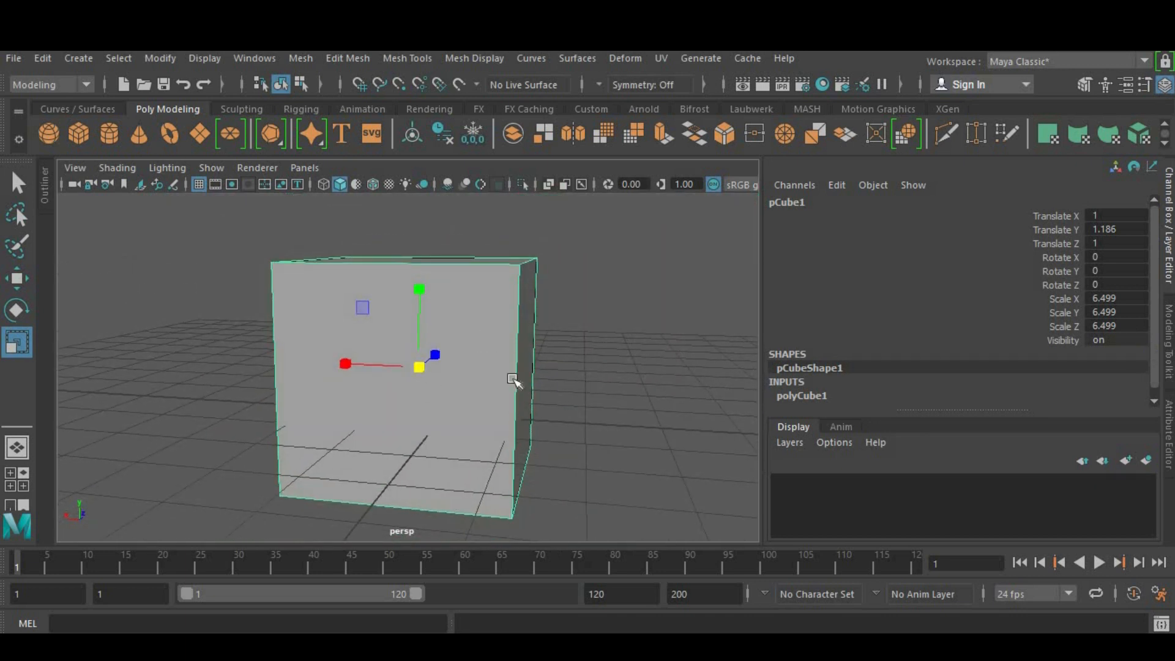
{"action": "left_click_drag", "start_coordinate": [420, 401], "coordinate": [393, 359], "text": "alt"}
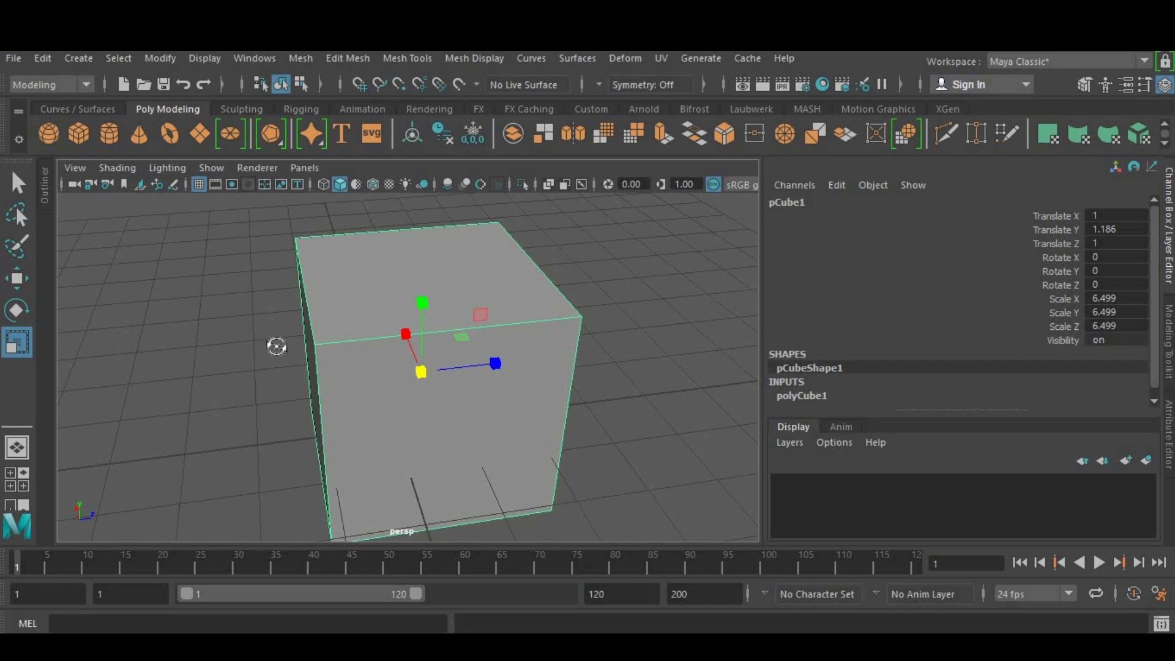
{"action": "left_click_drag", "start_coordinate": [303, 333], "coordinate": [340, 370], "text": "alt"}
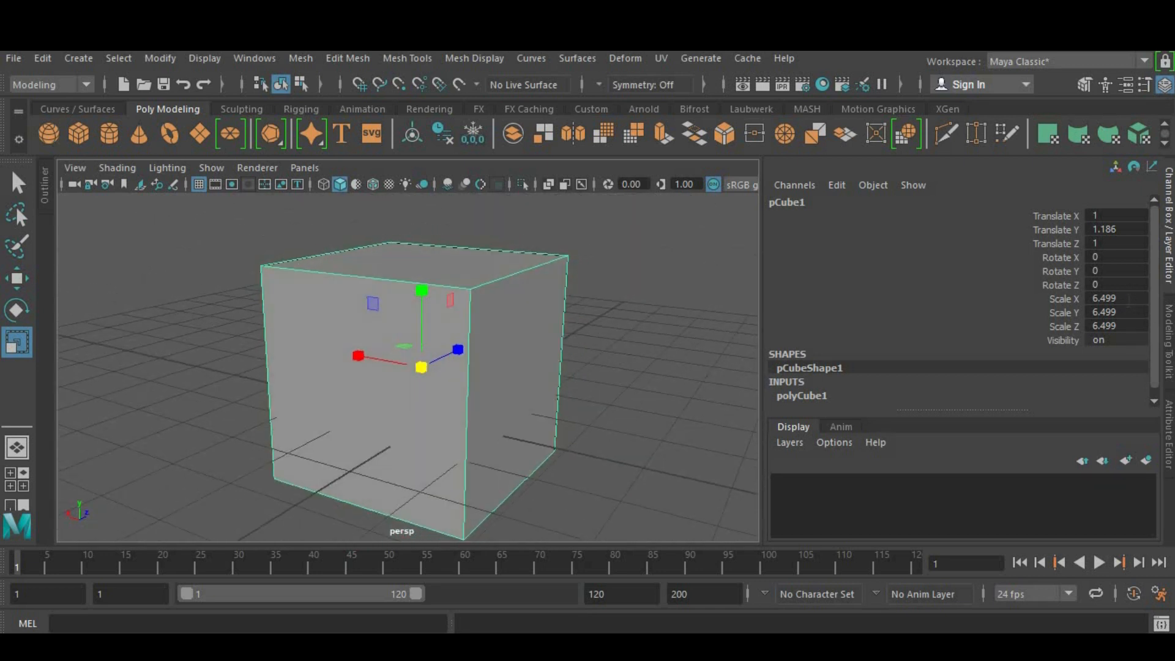
Set the cube's Scale X, Y and Z back to 1 in the Channel Box and clear the selection.
{"action": "left_click", "coordinate": [1128, 298]}
{"action": "type", "text": "1"}
{"action": "key", "text": "Tab"}
{"action": "type", "text": "1"}
{"action": "key", "text": "Tab"}
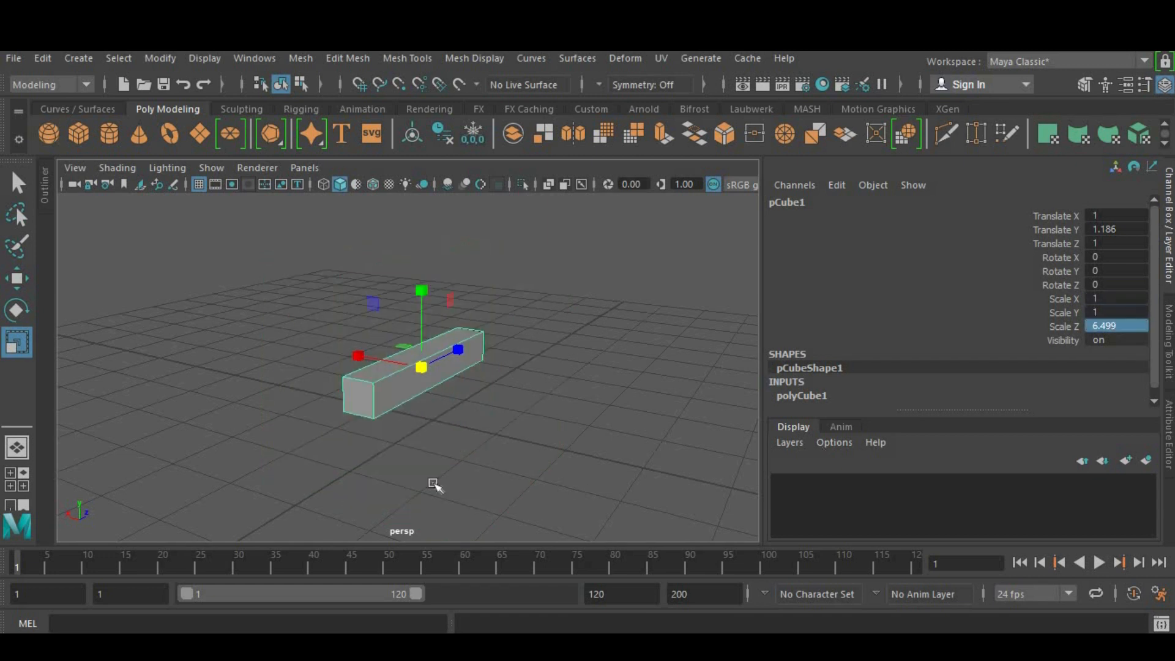
{"action": "type", "text": "1"}
{"action": "key", "text": "Return"}
{"action": "left_click", "coordinate": [541, 416]}
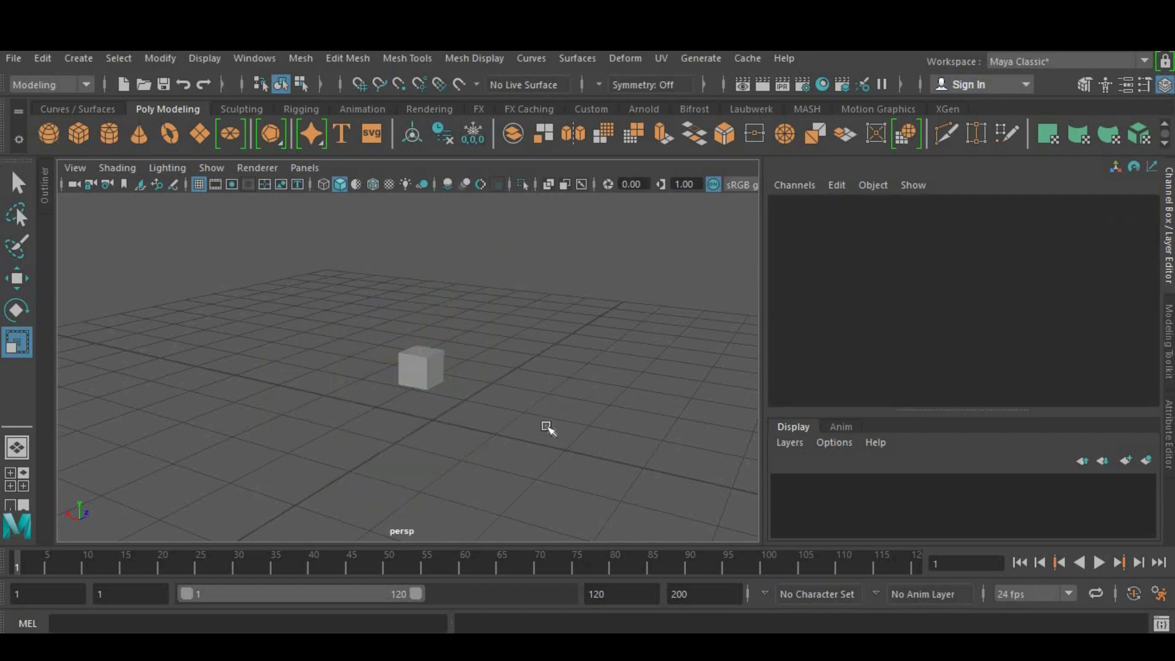
Select the cube and rotate it freehand around all axes with the Rotate tool, to about 47.5 in X, 138.5 in Y and 61.9 in Z.
{"action": "scroll", "coordinate": [502, 414], "scroll_direction": "up", "scroll_amount": 3}
{"action": "left_click", "coordinate": [441, 397]}
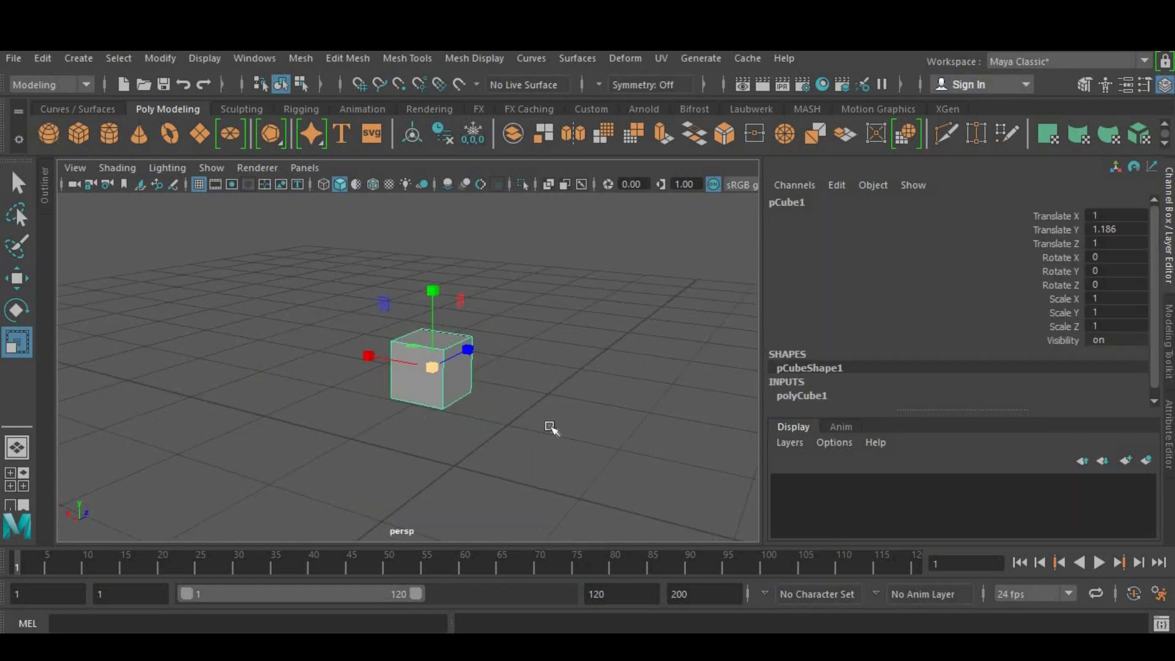
{"action": "left_click", "coordinate": [16, 311]}
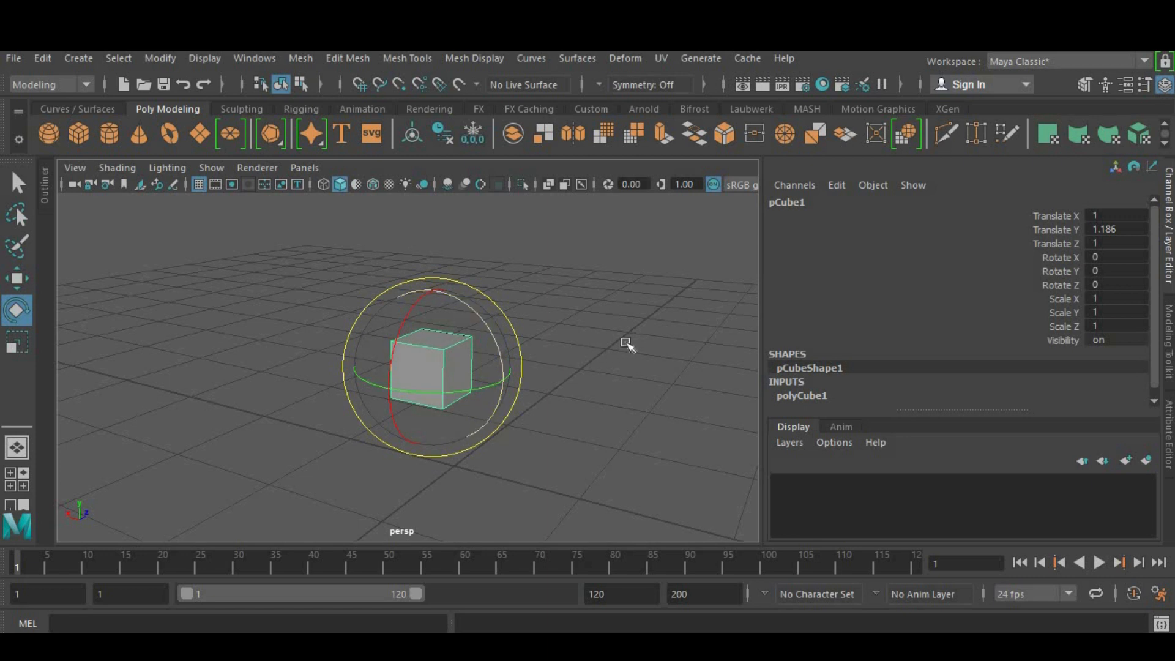
{"action": "left_click_drag", "start_coordinate": [519, 341], "coordinate": [476, 338], "text": "alt"}
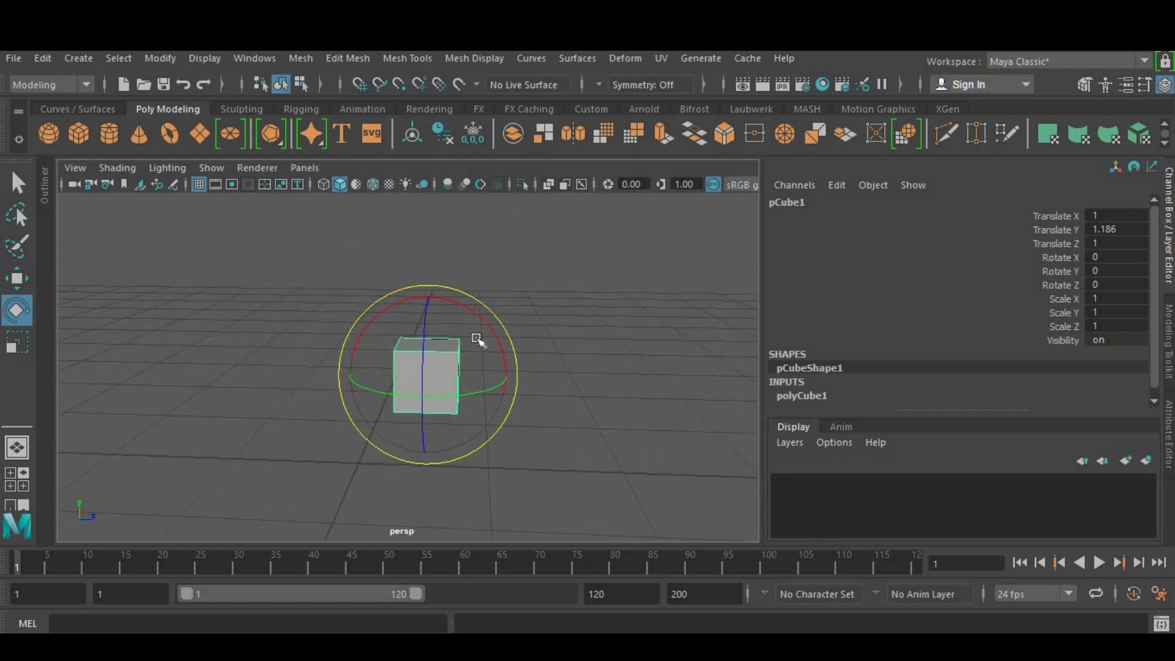
{"action": "left_click_drag", "start_coordinate": [383, 433], "coordinate": [405, 448], "text": "alt"}
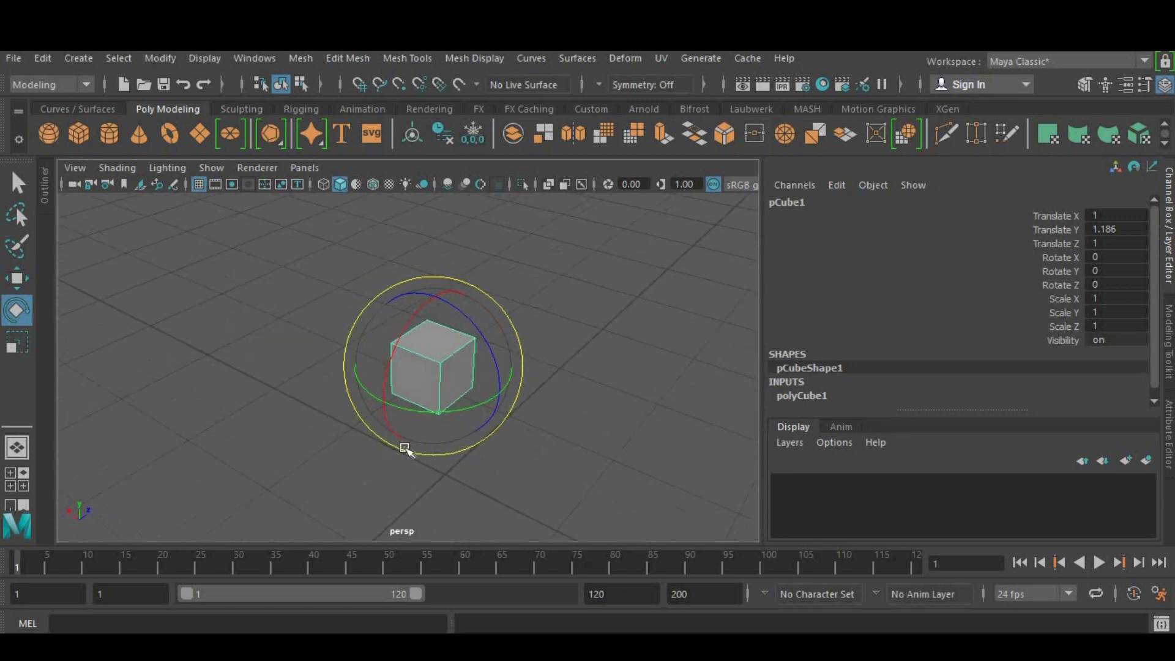
{"action": "left_click_drag", "start_coordinate": [471, 386], "coordinate": [446, 393], "text": "alt"}
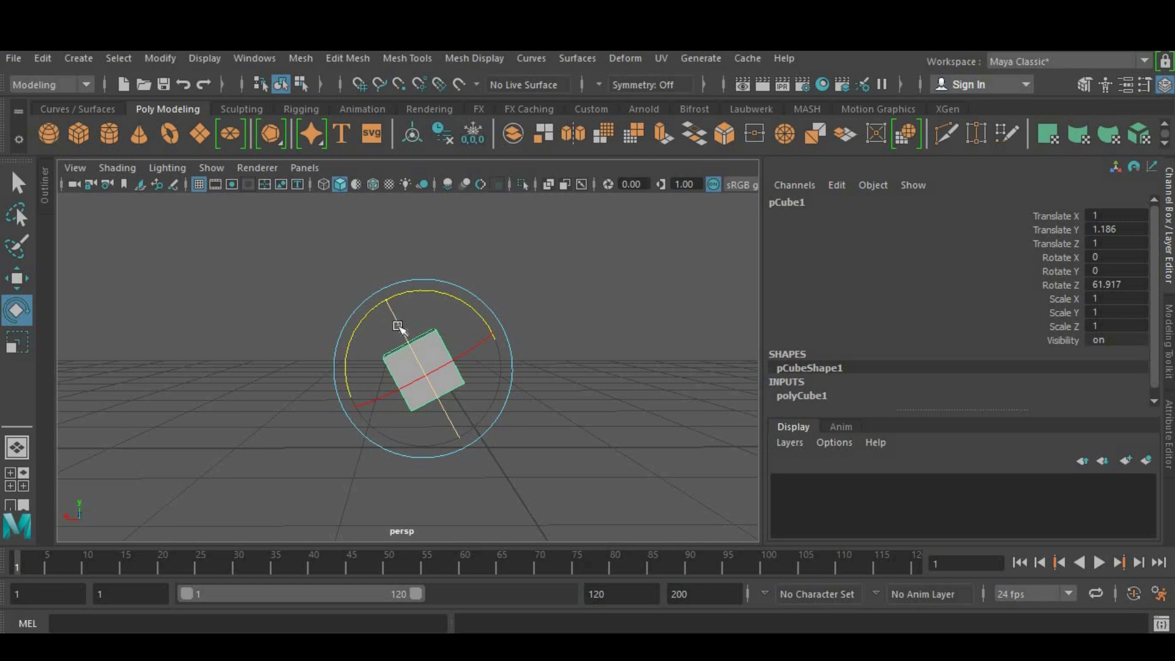
{"action": "left_click_drag", "start_coordinate": [398, 326], "coordinate": [455, 426]}
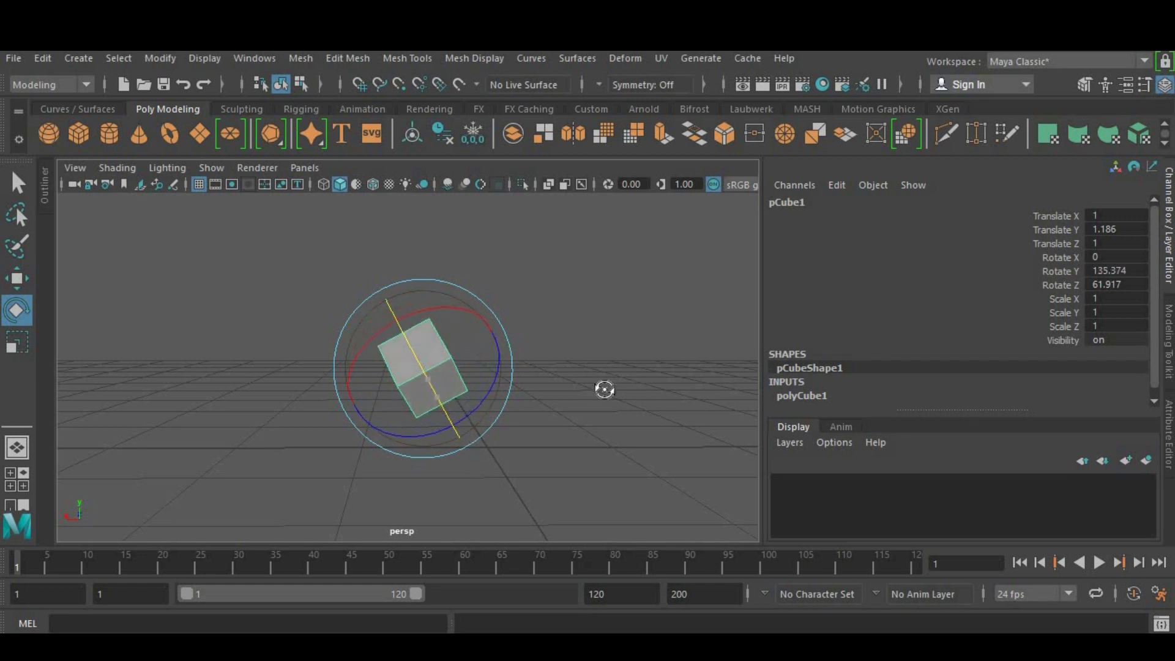
{"action": "left_click_drag", "start_coordinate": [603, 388], "coordinate": [427, 361], "text": "alt"}
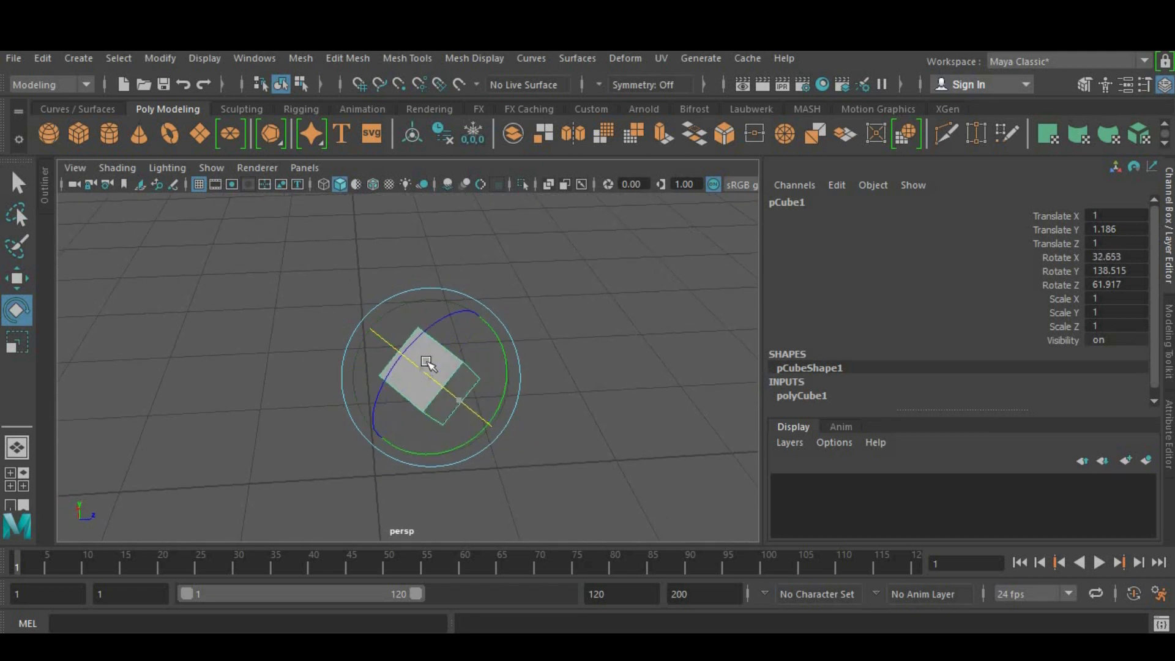
Set the cube's Rotate X, Y and Z together to 1, keep it selected and accept the student-version autosave.
{"action": "left_click", "coordinate": [1105, 256]}
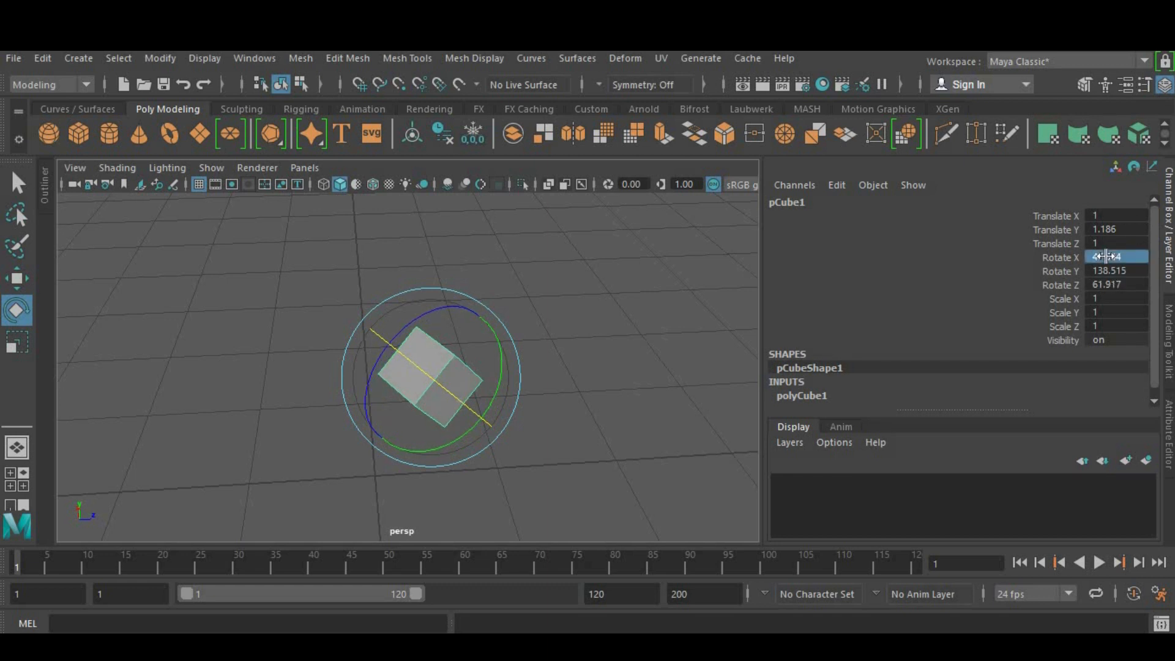
{"action": "left_click_drag", "start_coordinate": [1105, 257], "coordinate": [1112, 285]}
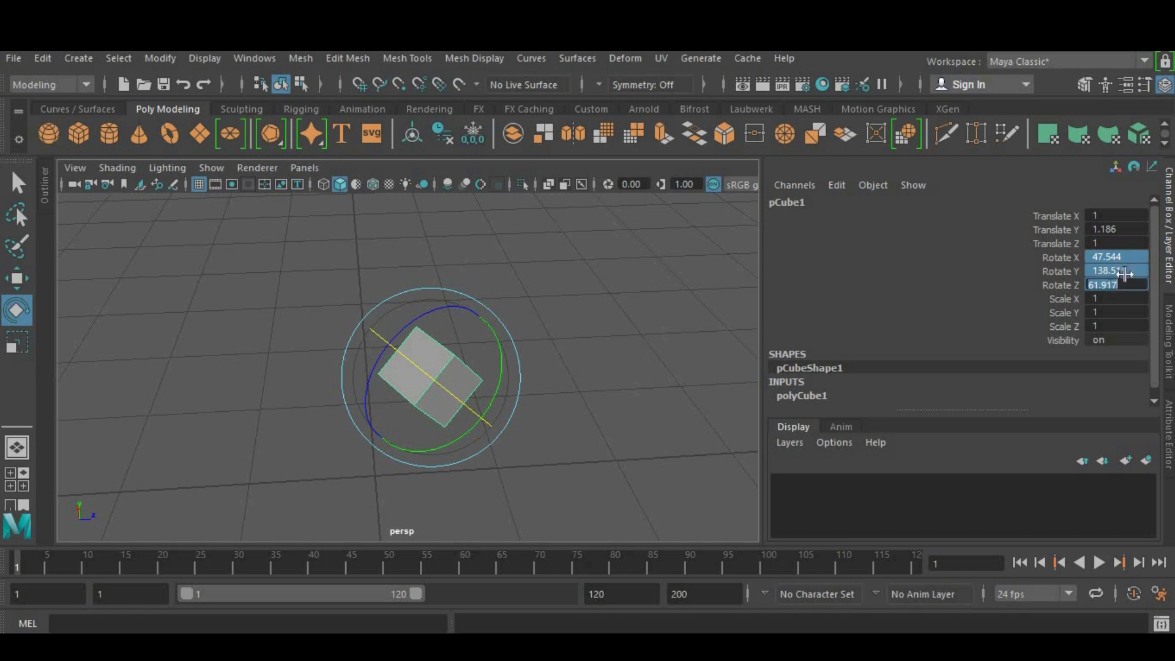
{"action": "type", "text": "1"}
{"action": "key", "text": "Return"}
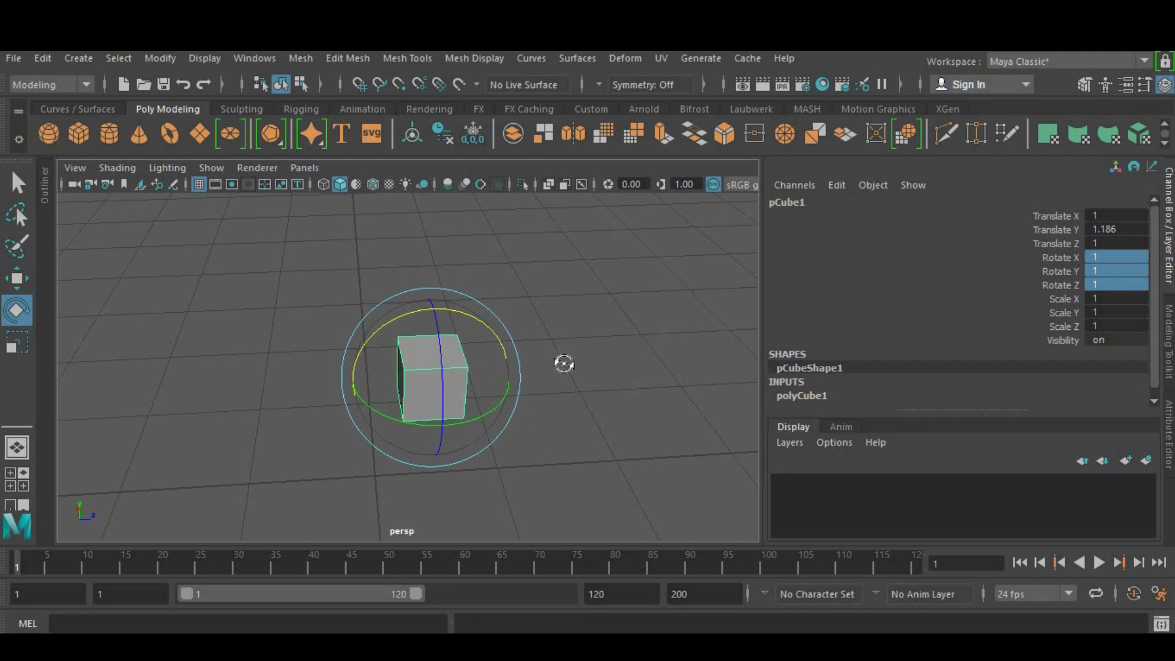
{"action": "left_click_drag", "start_coordinate": [621, 365], "coordinate": [586, 405], "text": "alt"}
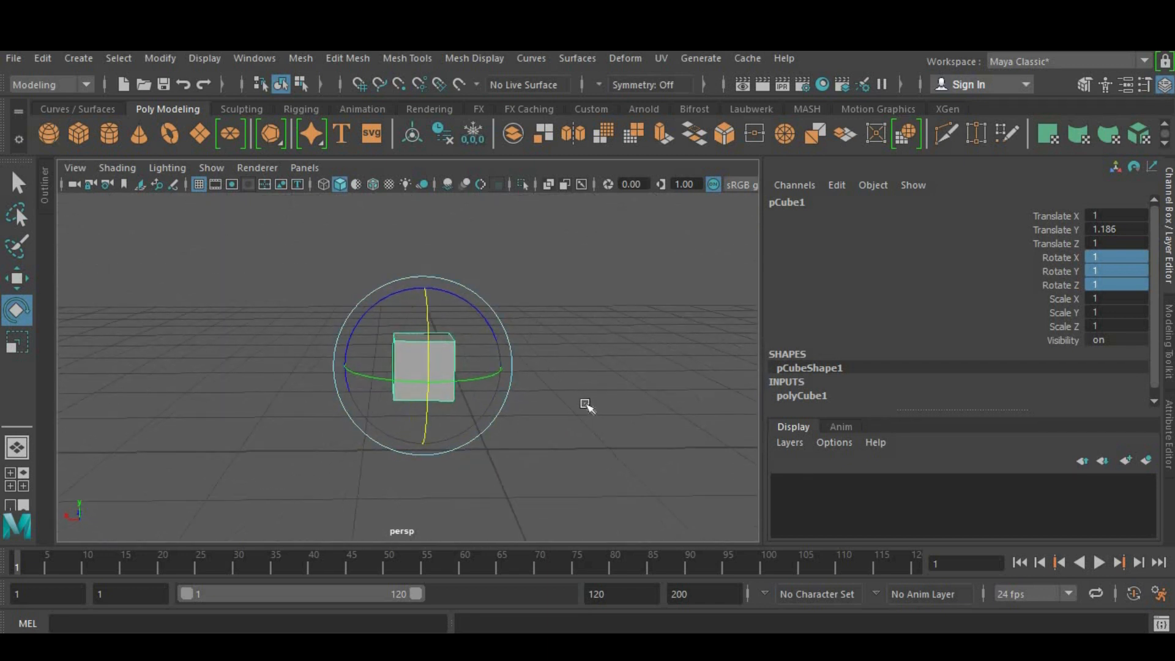
{"action": "left_click", "coordinate": [527, 388]}
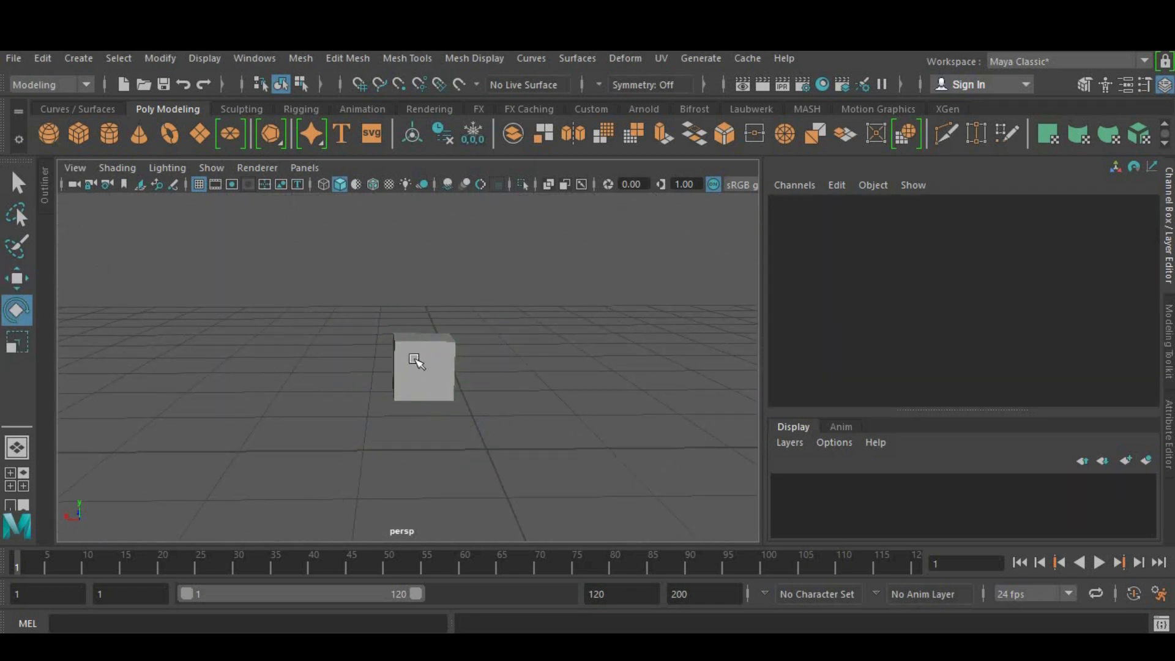
{"action": "key", "text": "ctrl+z"}
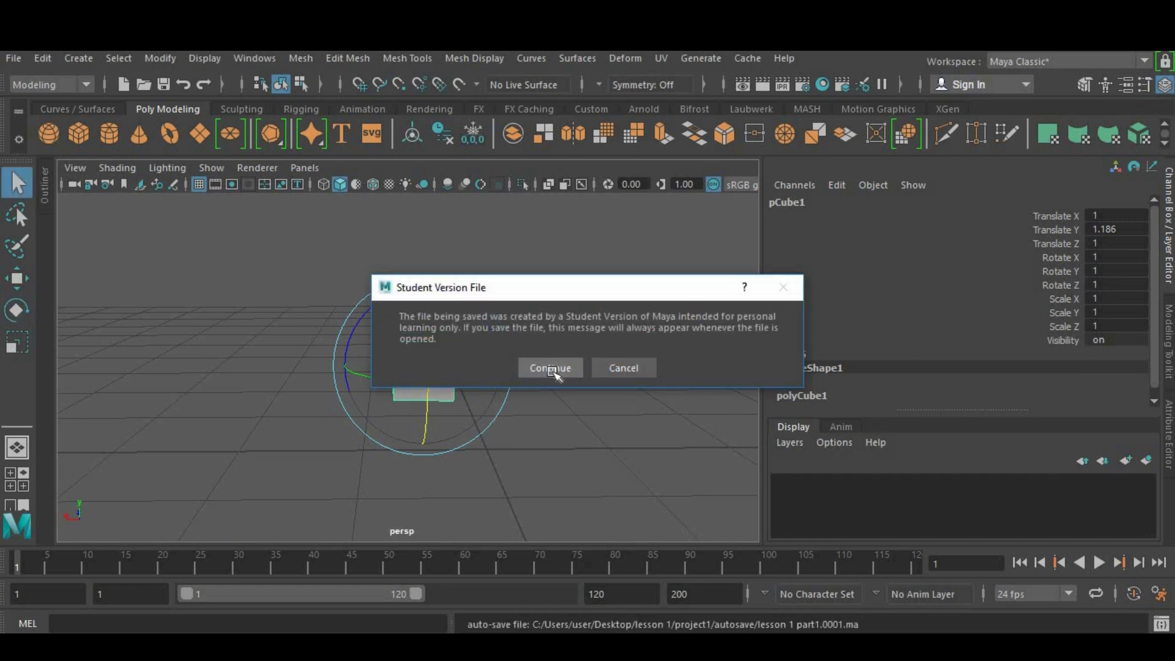
{"action": "left_click", "coordinate": [555, 367]}
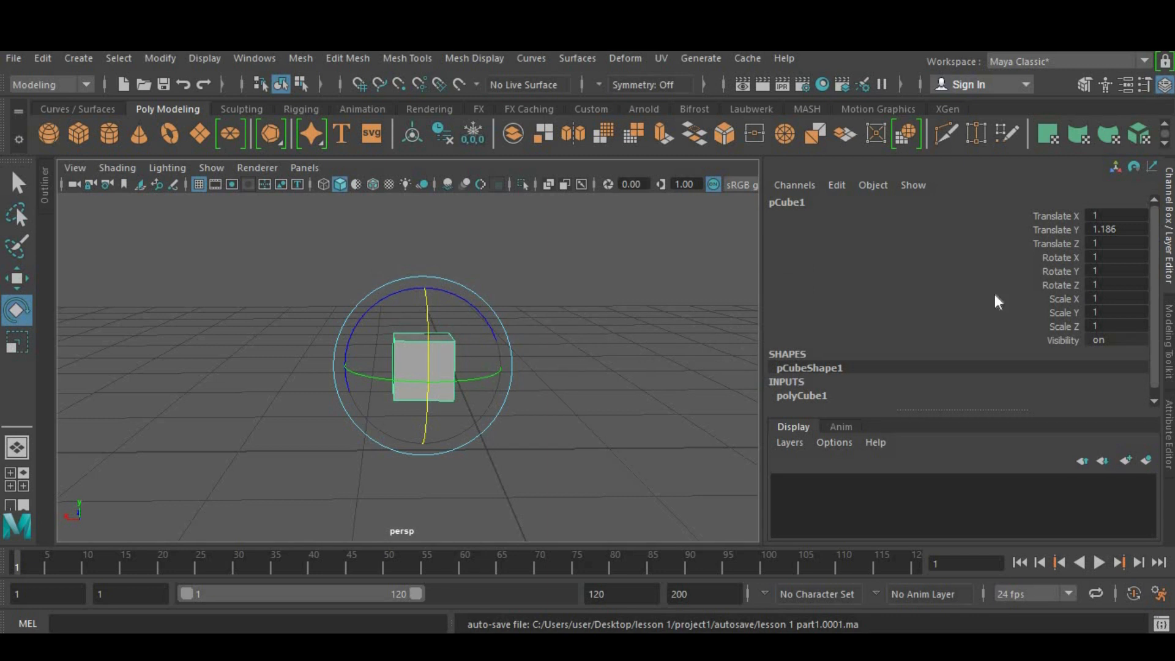
Set the cube's Rotate Y to 5 and Rotate Z to 20 in the Channel Box.
{"action": "left_click", "coordinate": [1106, 271]}
{"action": "key", "text": "Return"}
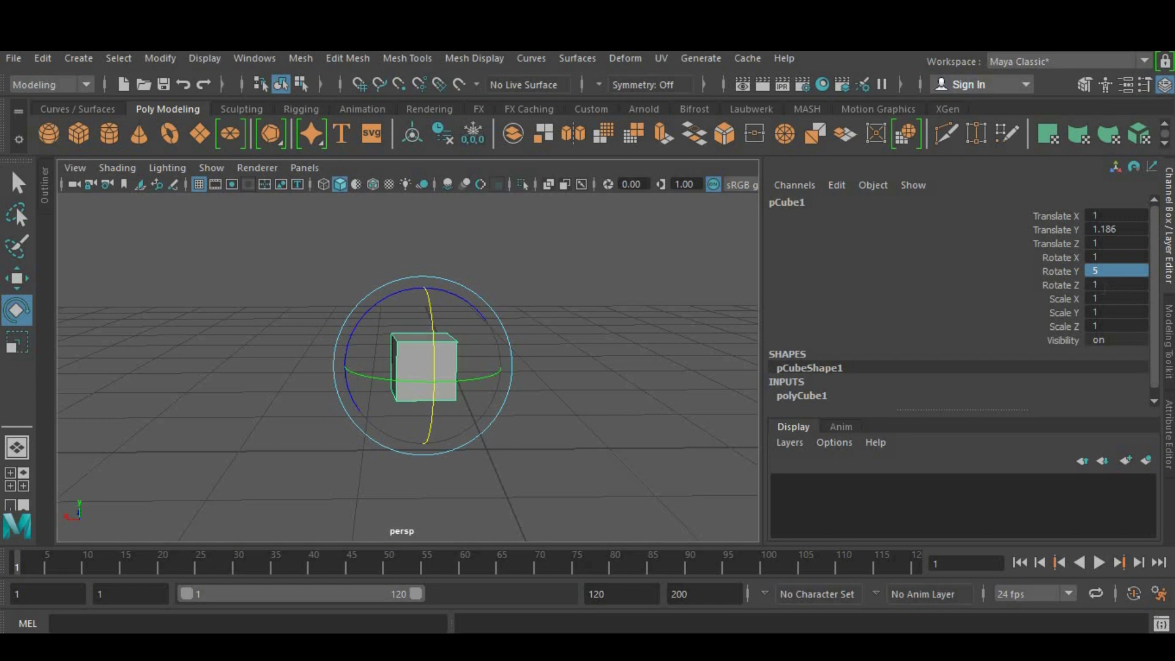
{"action": "double_click", "coordinate": [1104, 286]}
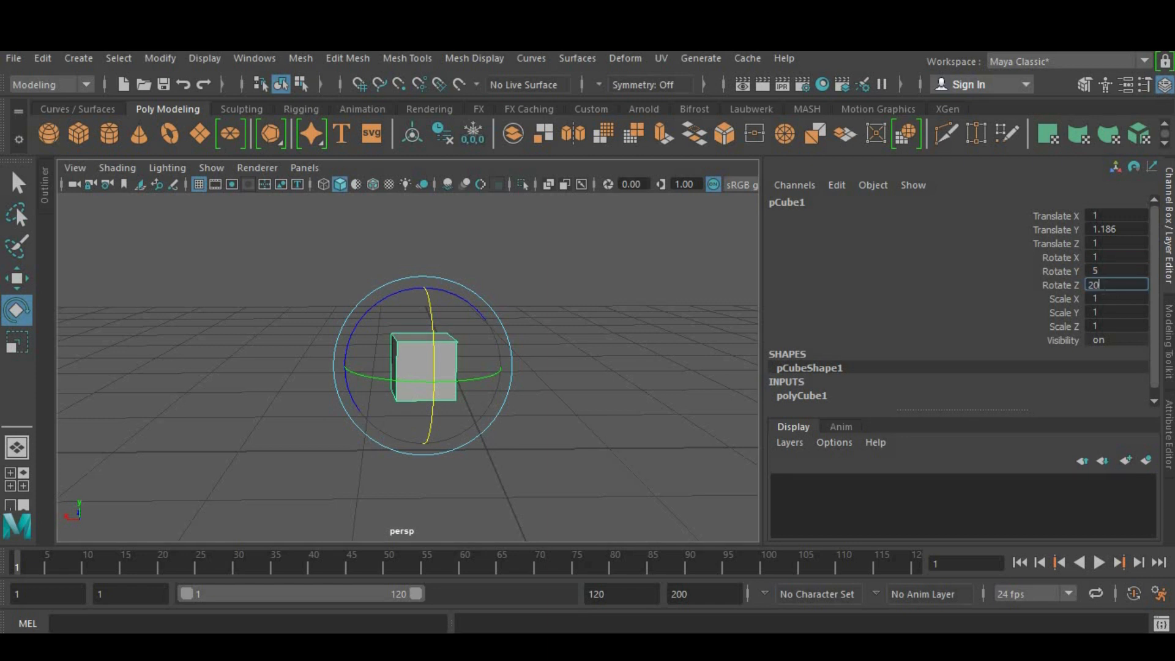
{"action": "key", "text": "Return"}
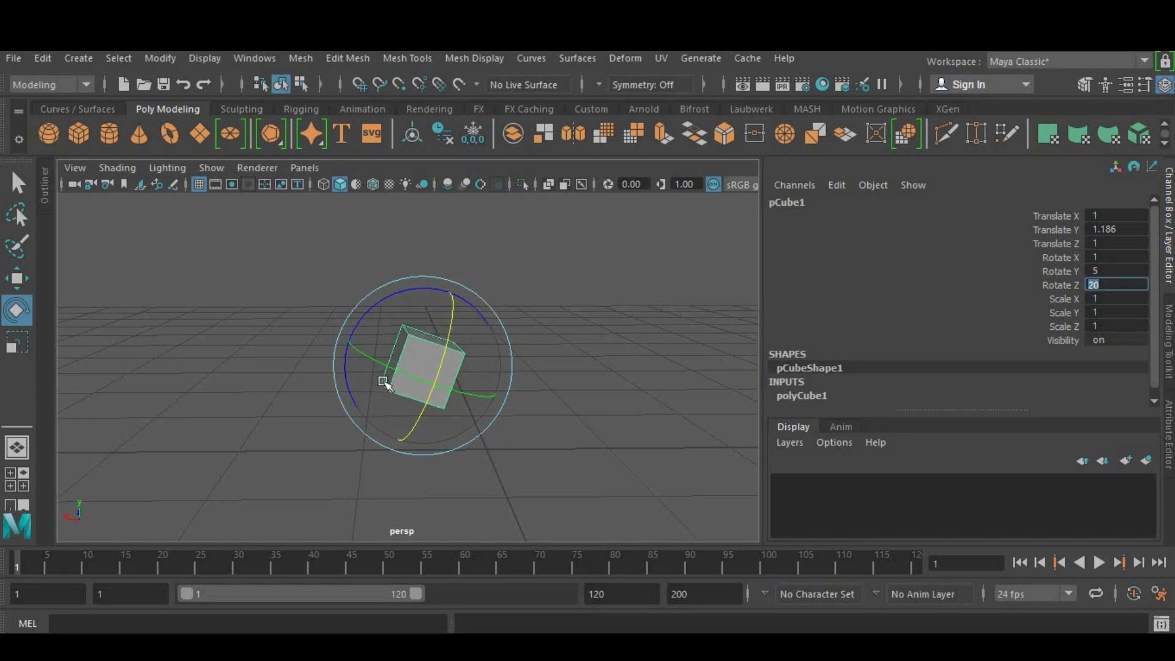
Delete the rotated cube and create a polygon sphere with default settings in its place.
{"action": "left_click", "coordinate": [432, 366], "text": "shift"}
{"action": "left_click", "coordinate": [431, 366], "text": "shift"}
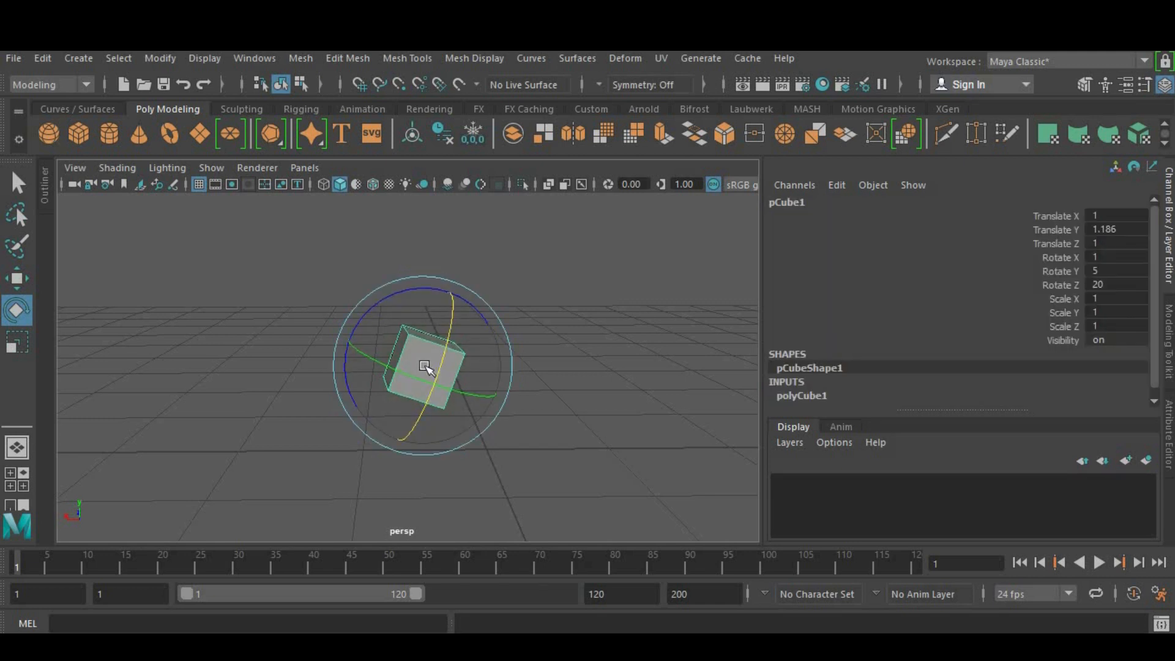
{"action": "key", "text": "Delete"}
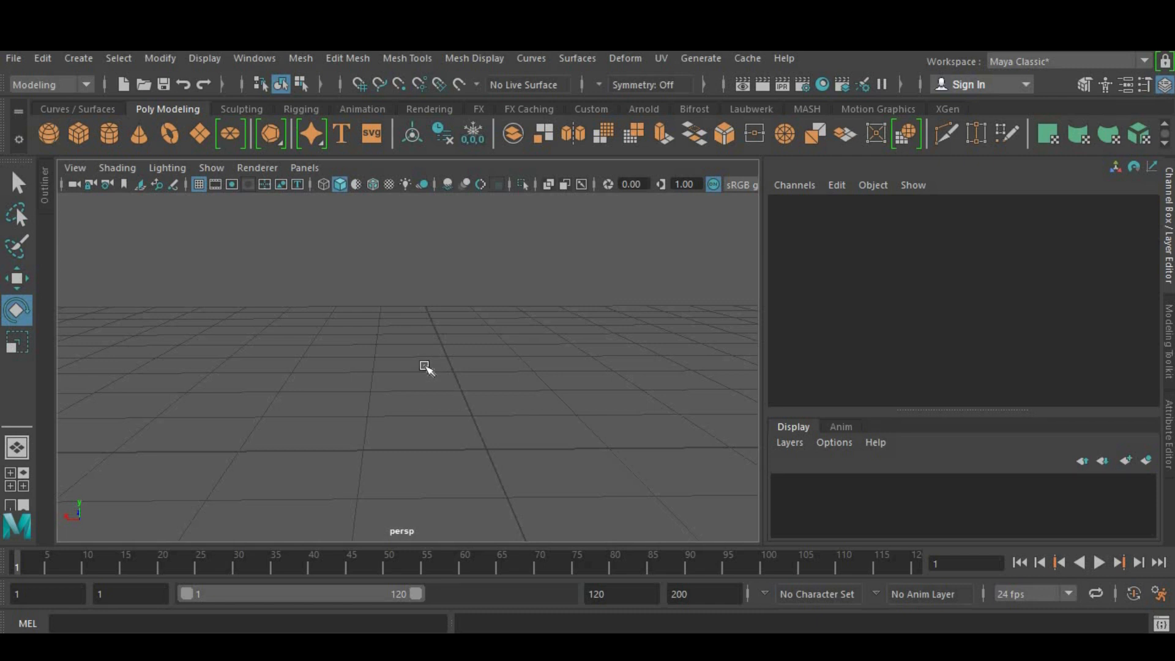
{"action": "left_click", "coordinate": [49, 134]}
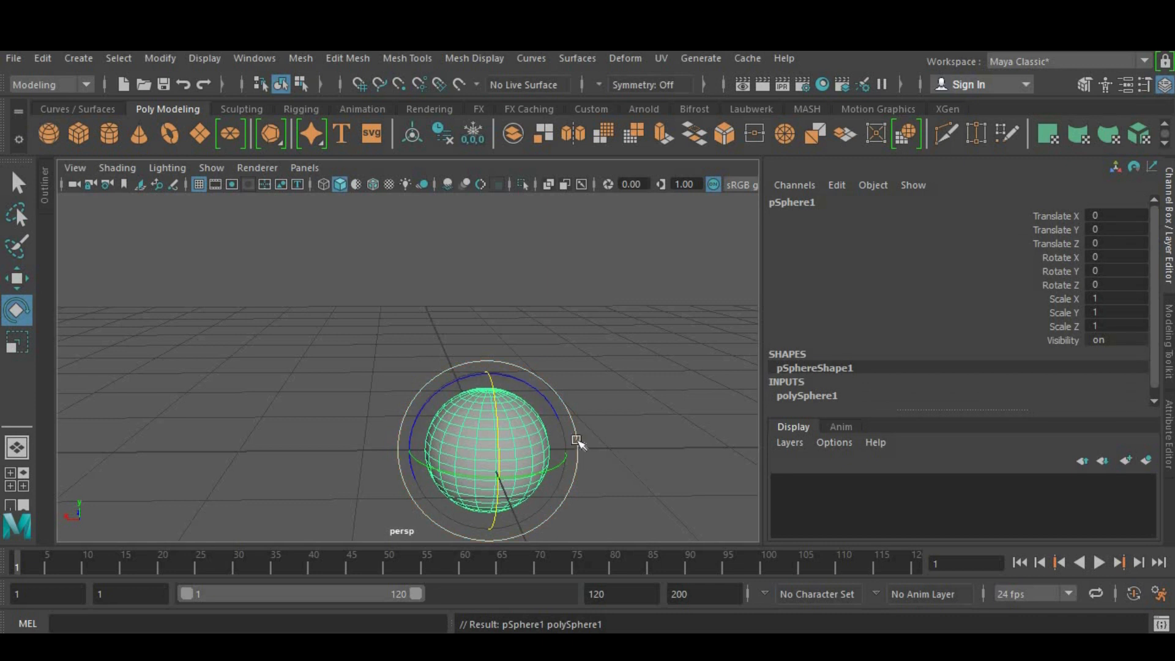
Rotate the sphere freehand to about -121 around X and shift it to about -0.09 along X with the Move tool.
{"action": "left_click_drag", "start_coordinate": [541, 370], "coordinate": [1124, 254], "text": "alt"}
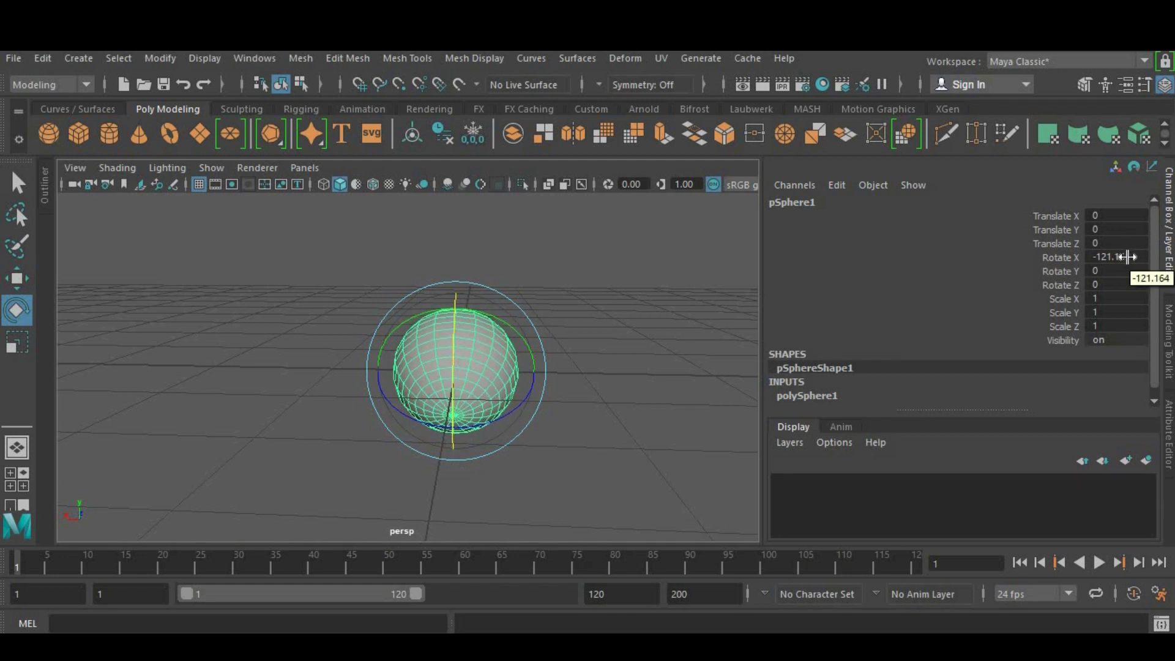
{"action": "left_click", "coordinate": [17, 279]}
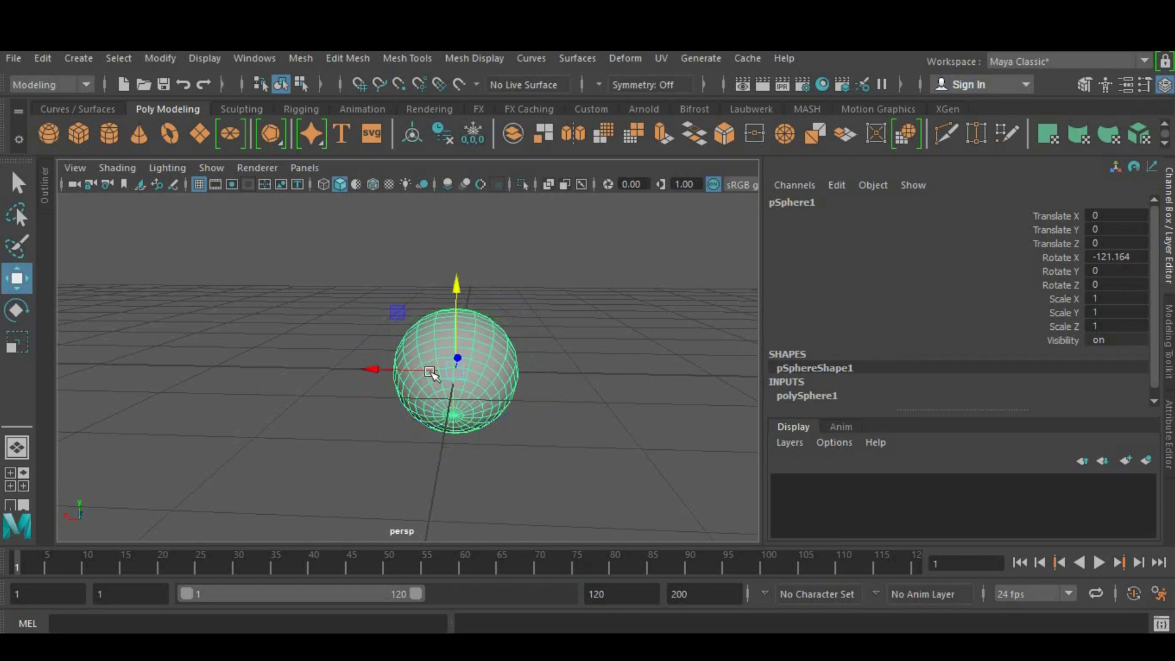
{"action": "left_click_drag", "start_coordinate": [369, 373], "coordinate": [454, 424]}
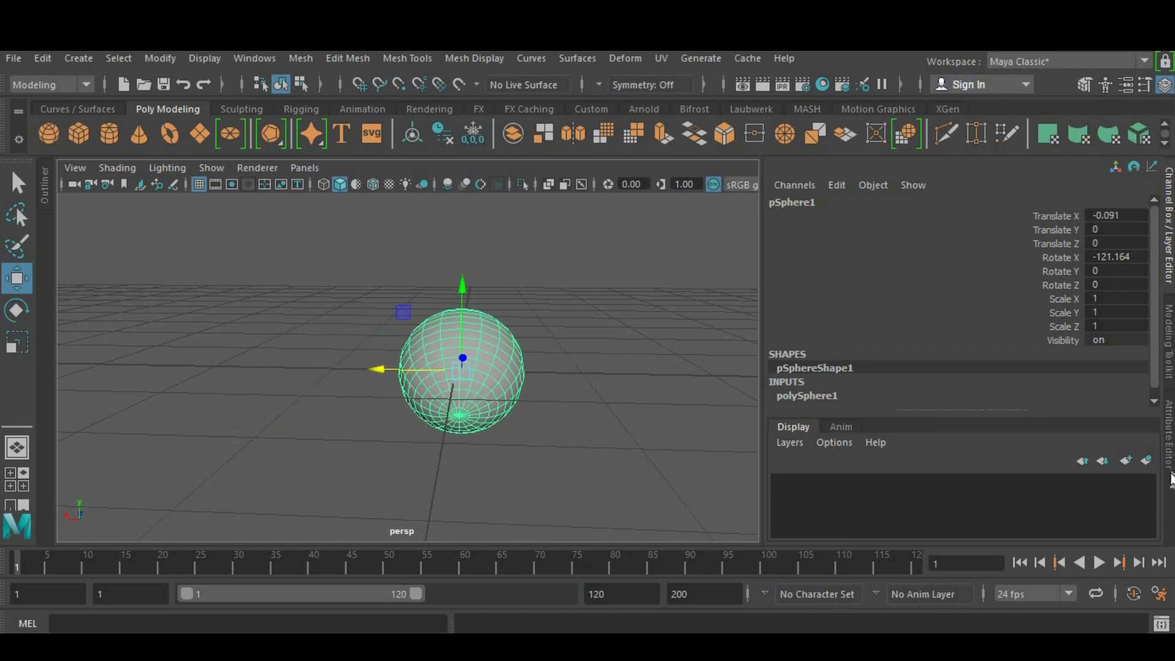
Set the sphere's Radius to 2 in its polySphere1 history in the Attribute Editor.
{"action": "left_click", "coordinate": [1170, 460]}
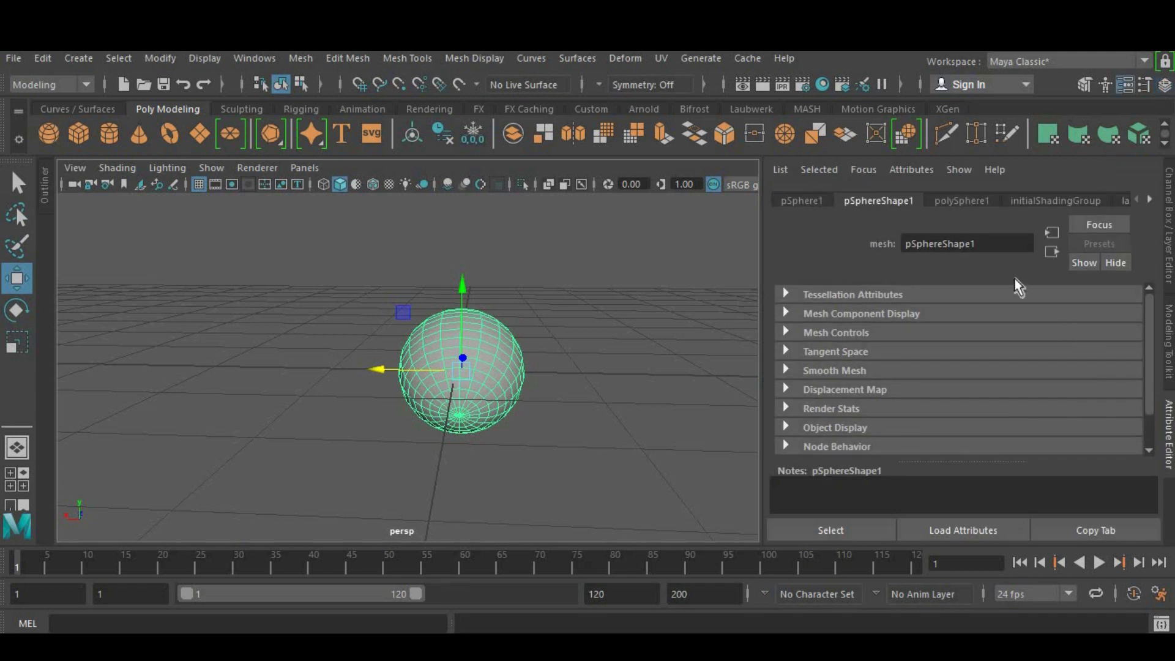
{"action": "left_click", "coordinate": [961, 201]}
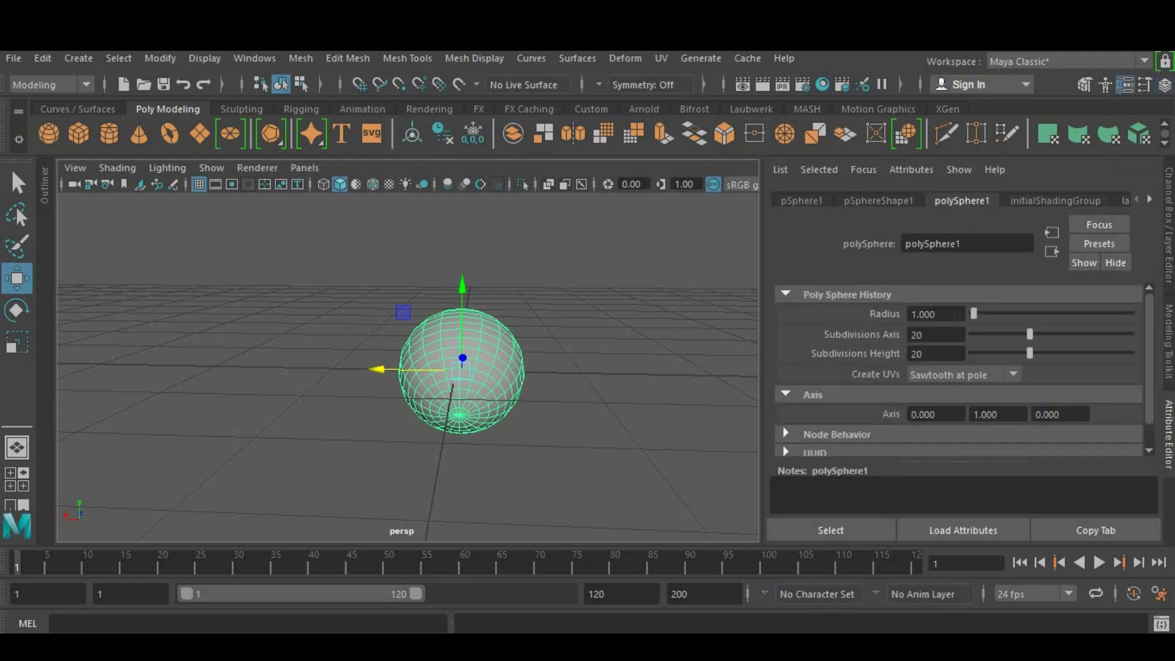
{"action": "key", "text": "Tab"}
{"action": "type", "text": "2"}
{"action": "key", "text": "Return"}
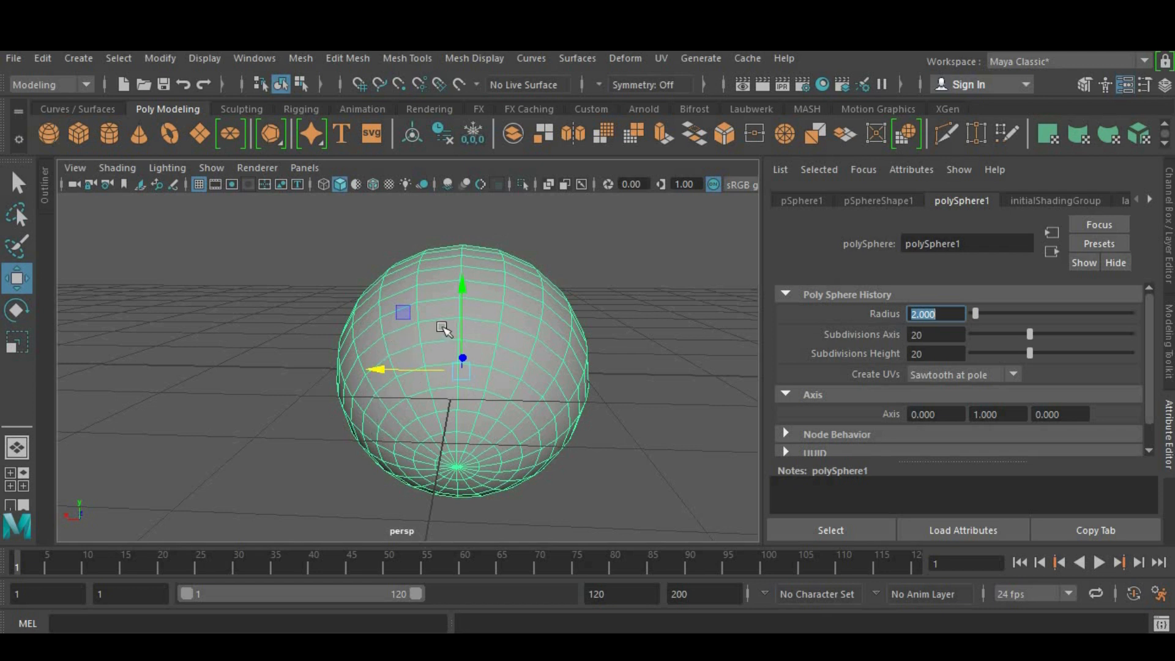
Set the sphere's Subdivisions Axis to 45 and its Subdivisions Height to 40.
{"action": "scroll", "coordinate": [446, 327], "scroll_direction": "up", "scroll_amount": 5}
{"action": "left_click_drag", "start_coordinate": [420, 315], "coordinate": [436, 296], "text": "alt"}
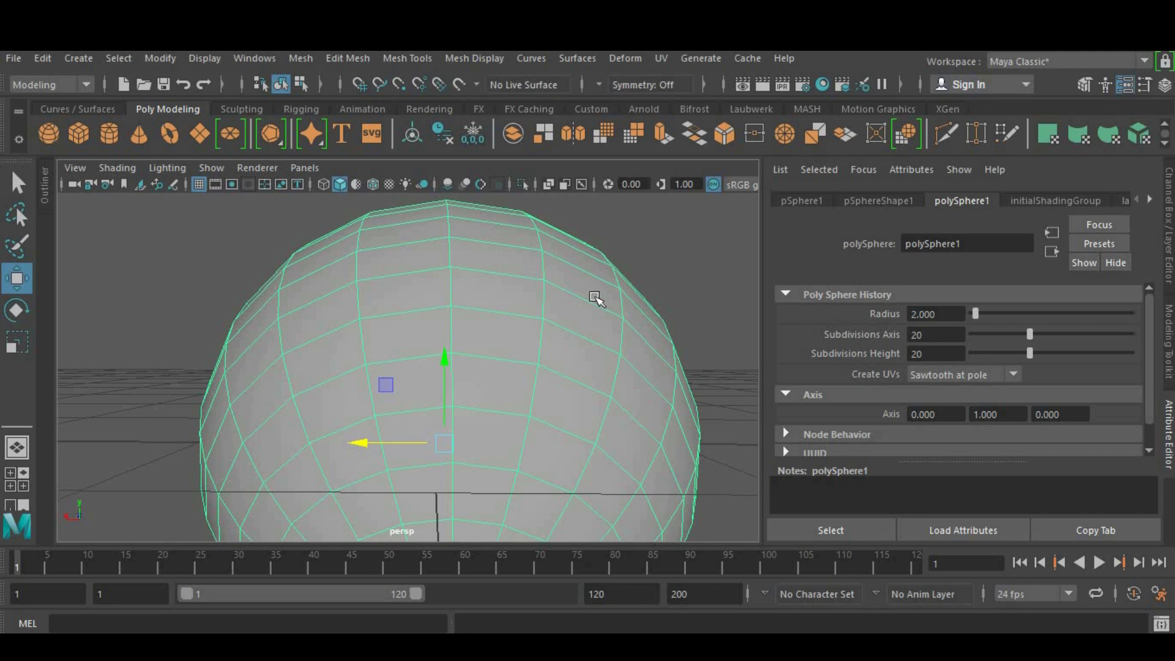
{"action": "scroll", "coordinate": [598, 296], "scroll_direction": "down", "scroll_amount": 3}
{"action": "key", "text": "Tab"}
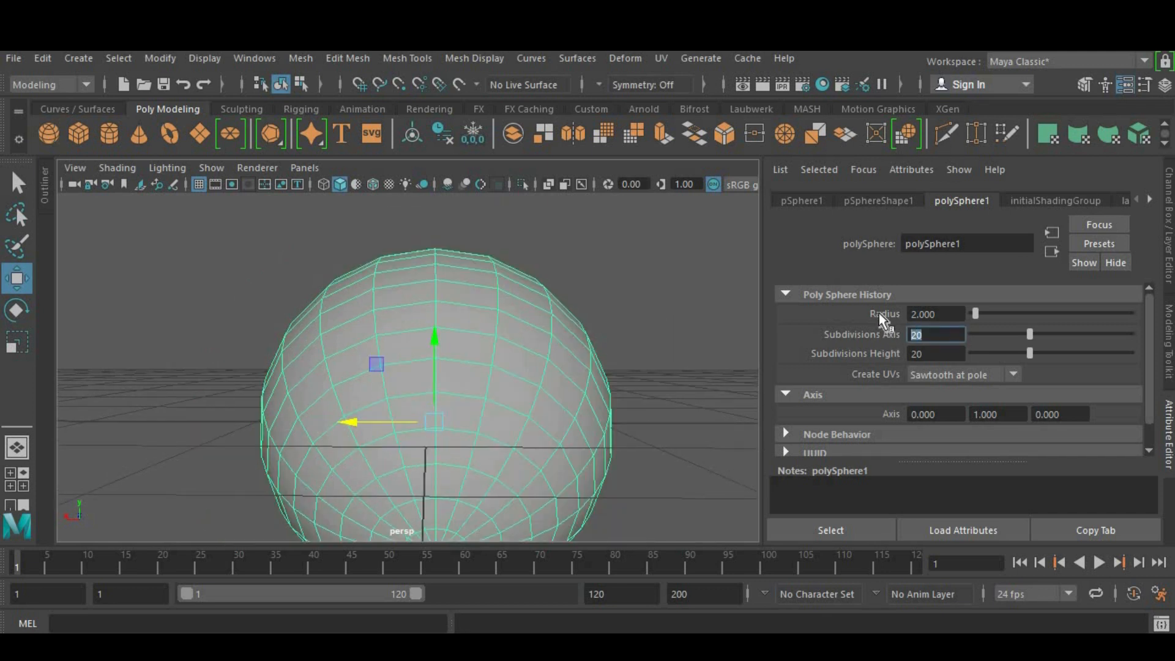
{"action": "type", "text": "45"}
{"action": "key", "text": "Return"}
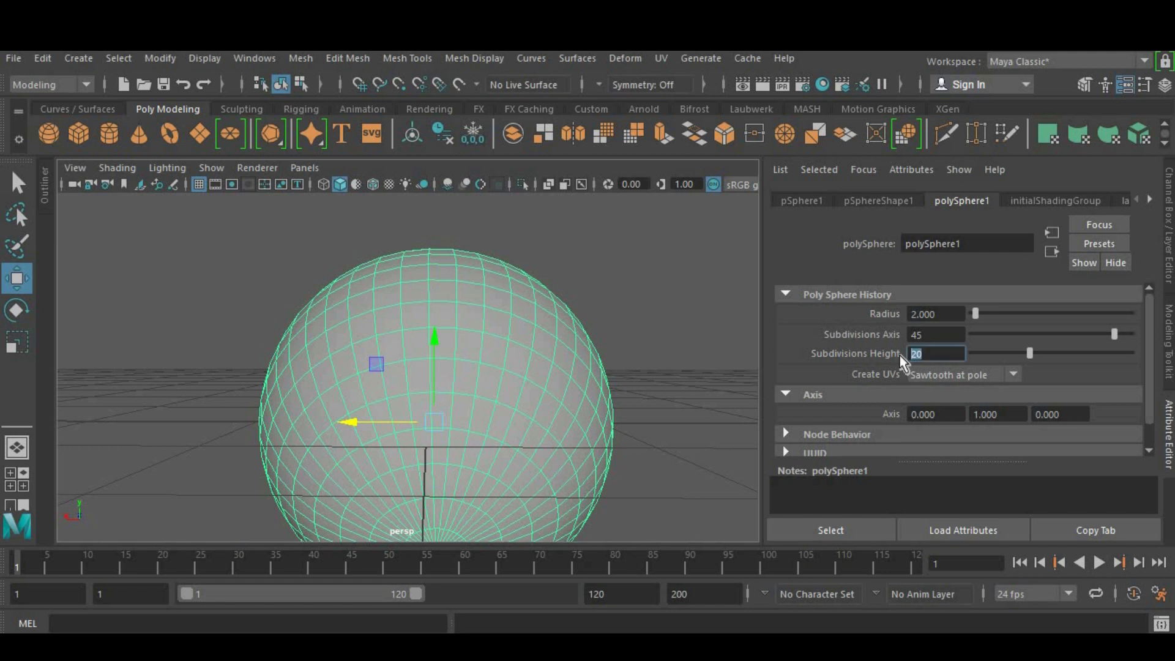
{"action": "type", "text": "0"}
{"action": "key", "text": "Return"}
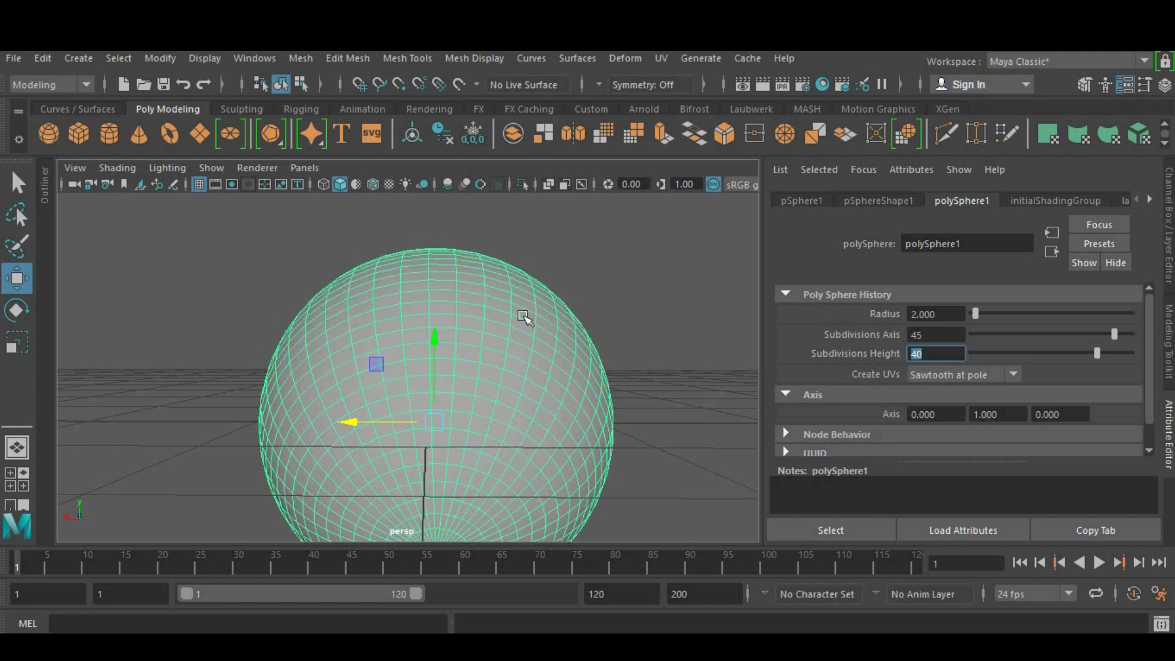
Delete the subdivided sphere and create a polygon cylinder with default settings in its place.
{"action": "scroll", "coordinate": [417, 353], "scroll_direction": "down", "scroll_amount": 5}
{"action": "left_click_drag", "start_coordinate": [422, 353], "coordinate": [498, 386], "text": "alt"}
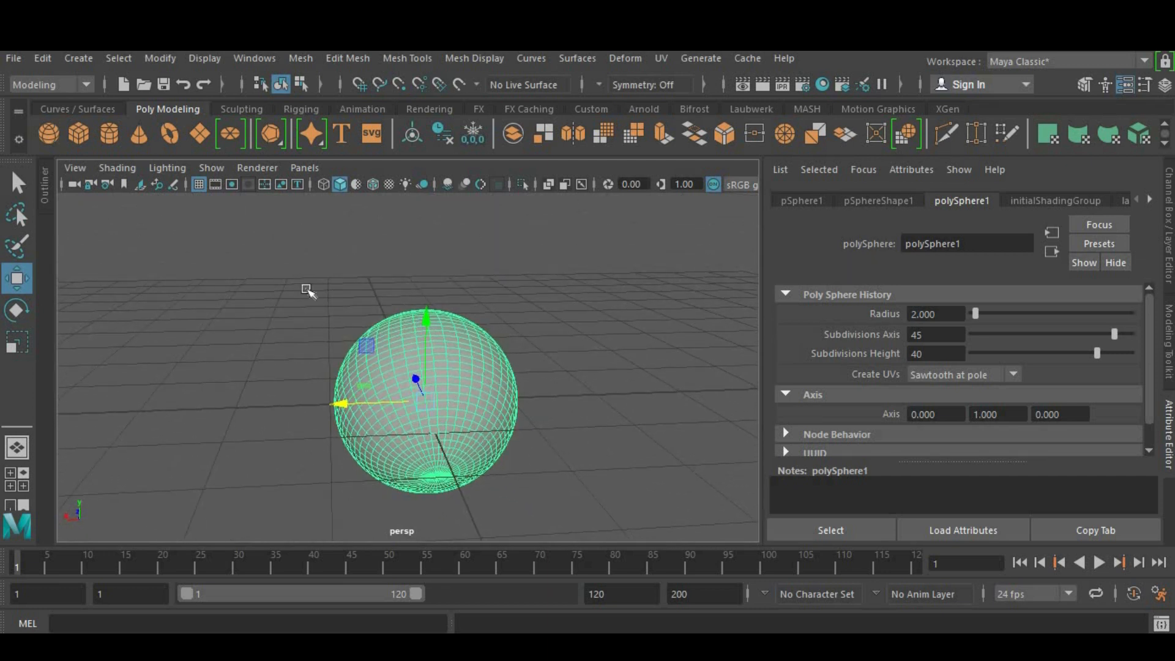
{"action": "key", "text": "Delete"}
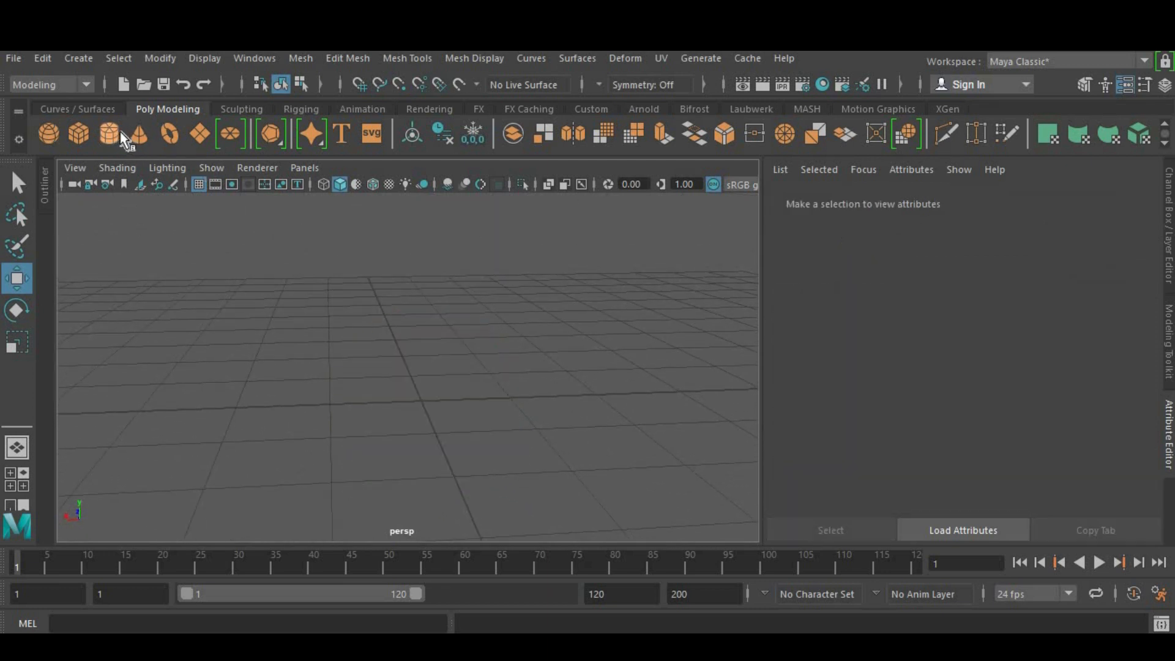
{"action": "left_click", "coordinate": [119, 132]}
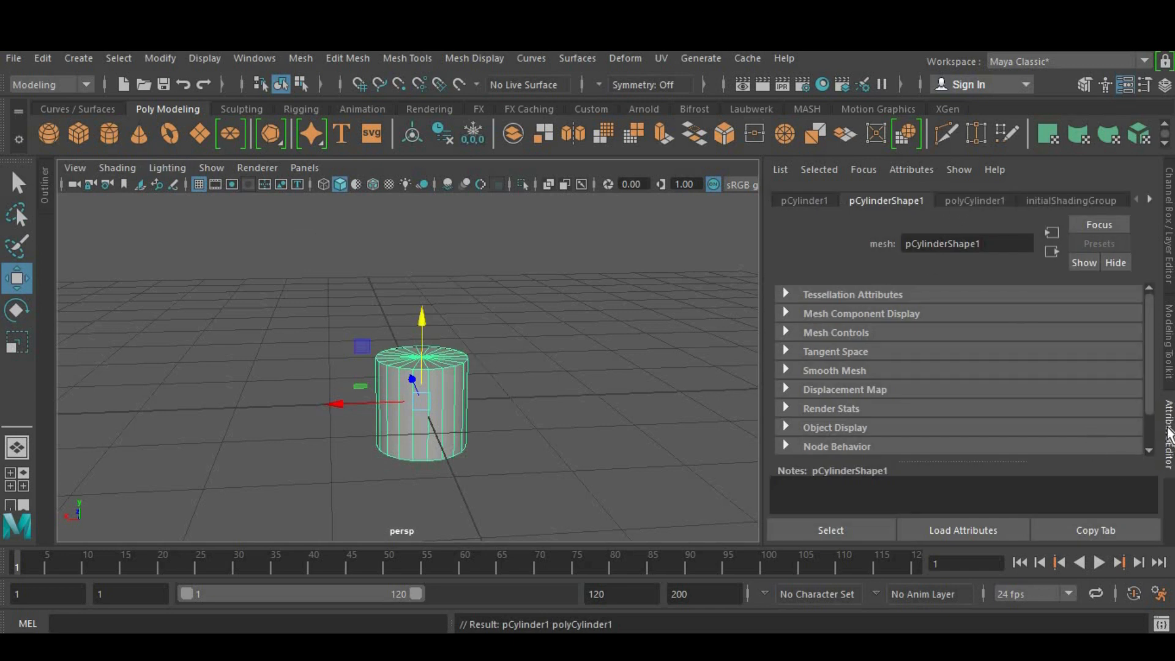
Set the cylinder's Subdivisions Axis to 40 in its polyCylinder1 history and deselect the cylinder.
{"action": "left_click", "coordinate": [991, 195]}
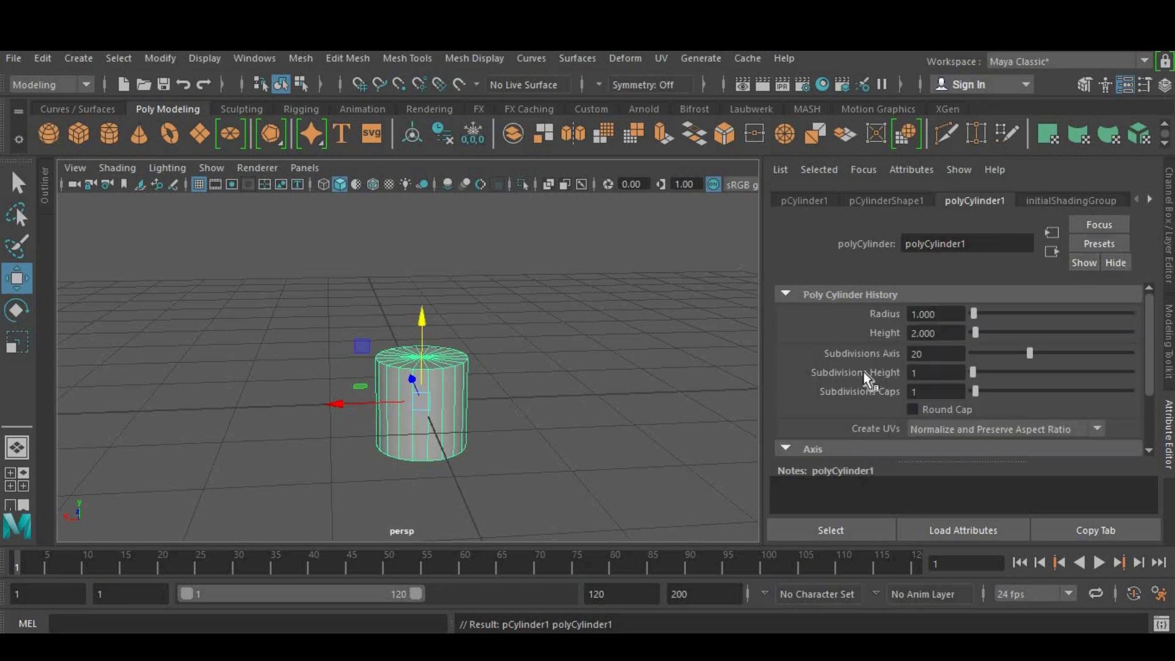
{"action": "double_click", "coordinate": [934, 353]}
{"action": "type", "text": "40"}
{"action": "key", "text": "Return"}
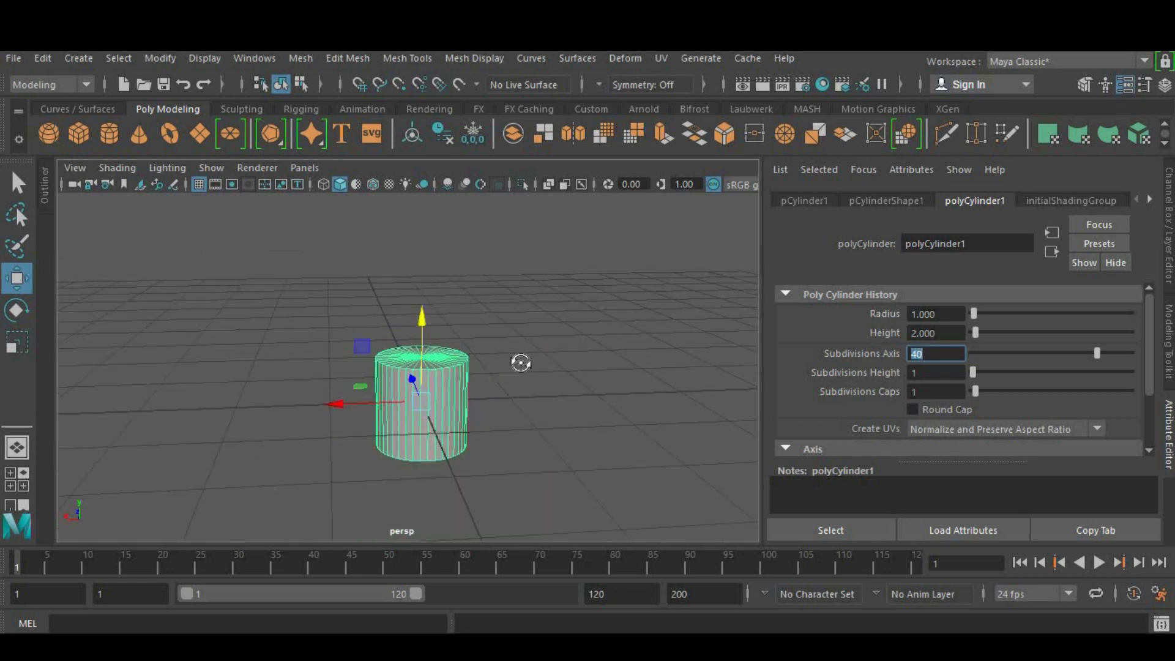
{"action": "left_click_drag", "start_coordinate": [525, 362], "coordinate": [428, 260], "text": "alt"}
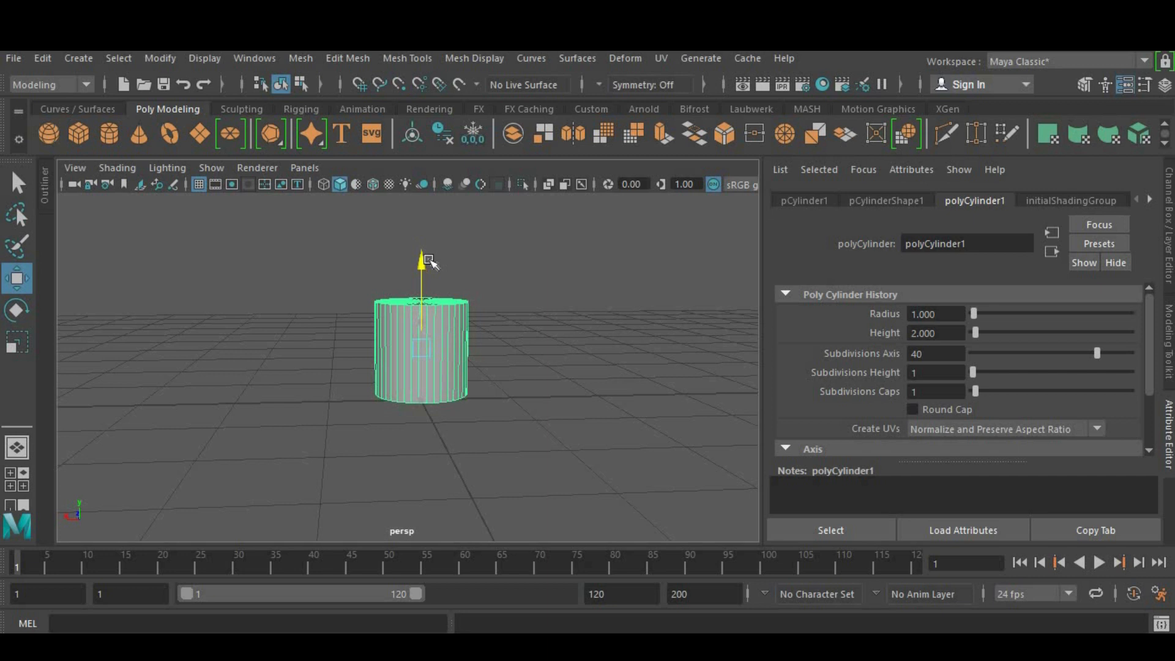
{"action": "left_click", "coordinate": [562, 309]}
Hide and reshow the grid, once with the perspective view's own toggle and once with the general Grid display option.
{"action": "left_click_drag", "start_coordinate": [562, 310], "coordinate": [505, 347], "text": "alt"}
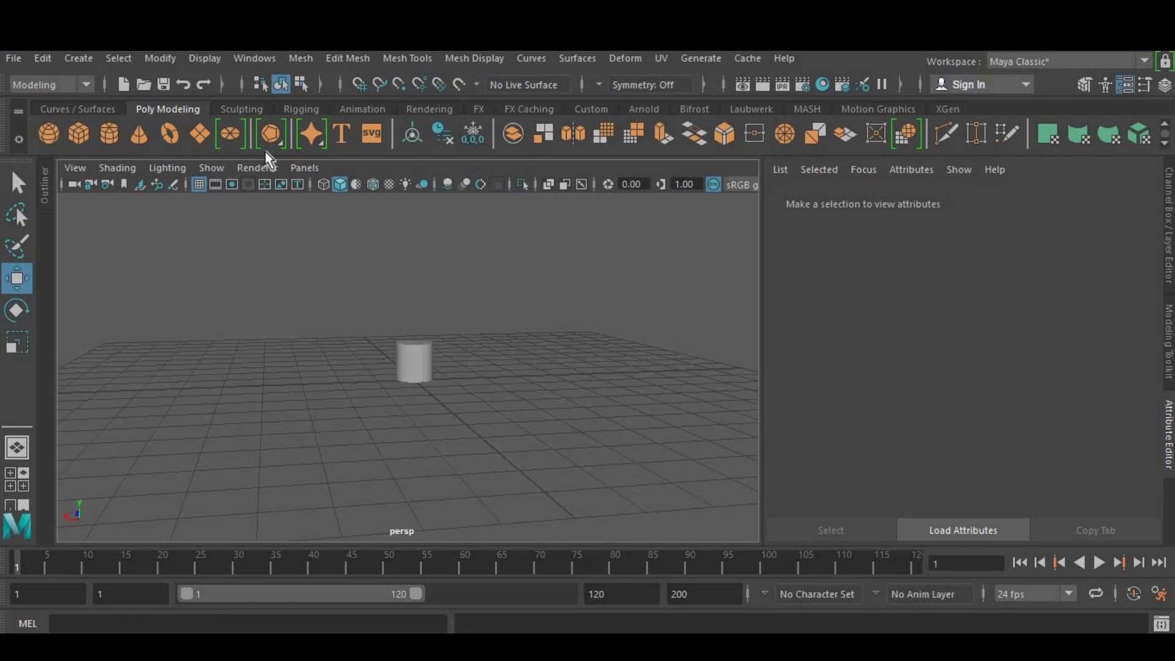
{"action": "left_click", "coordinate": [199, 185]}
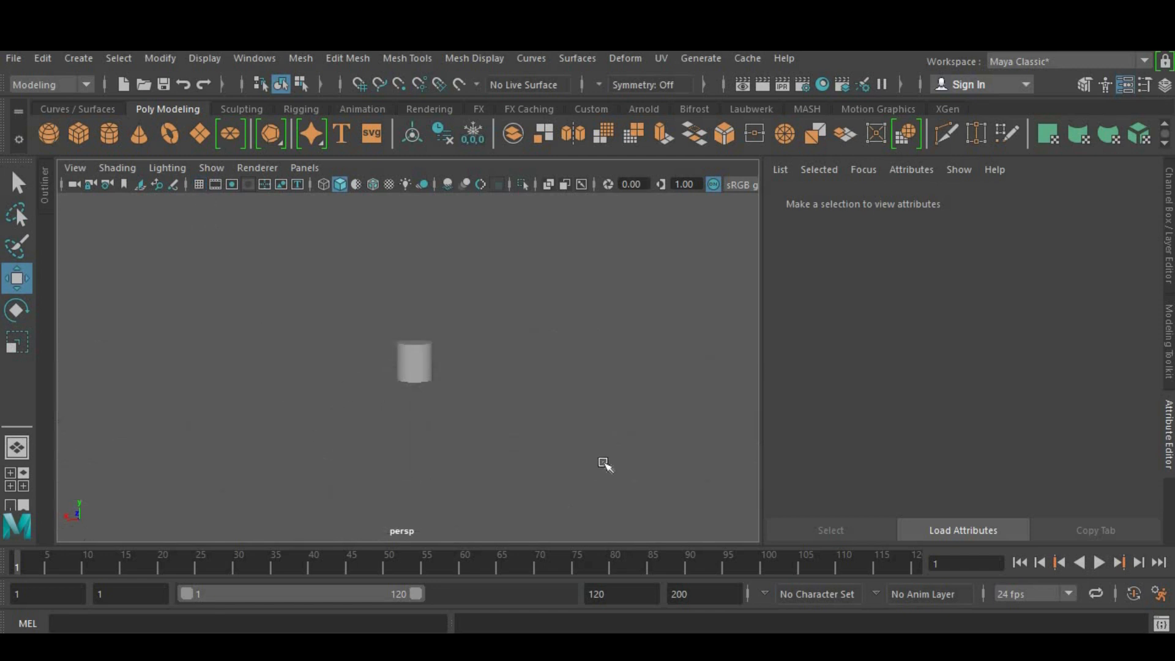
{"action": "left_click", "coordinate": [199, 185]}
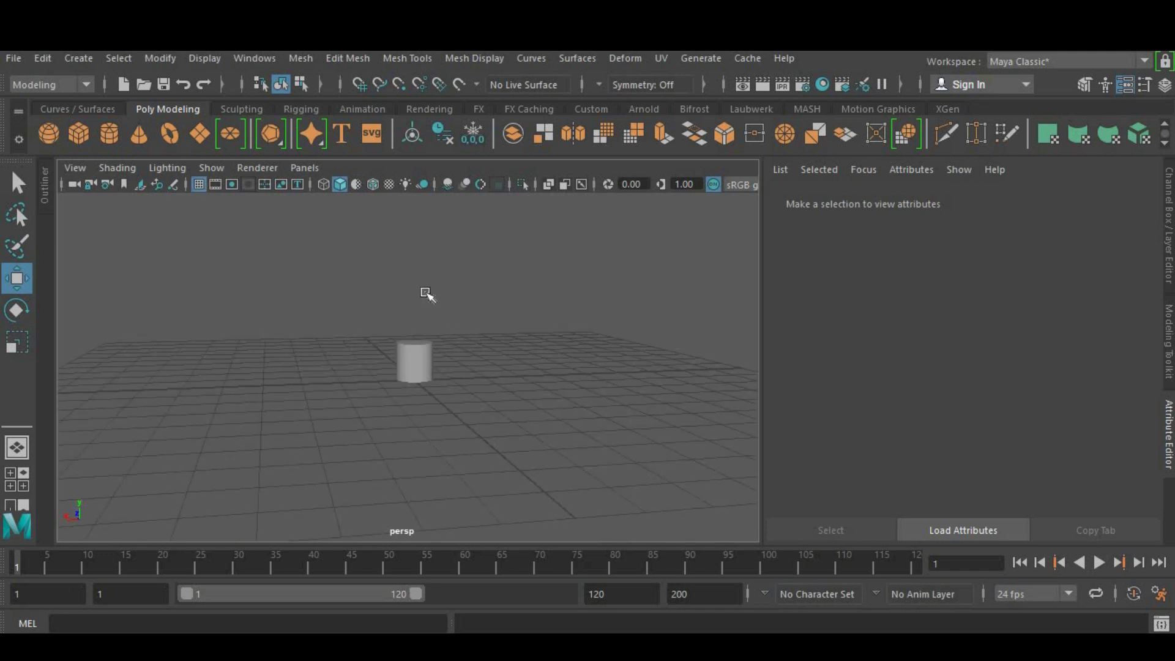
{"action": "left_click", "coordinate": [200, 57]}
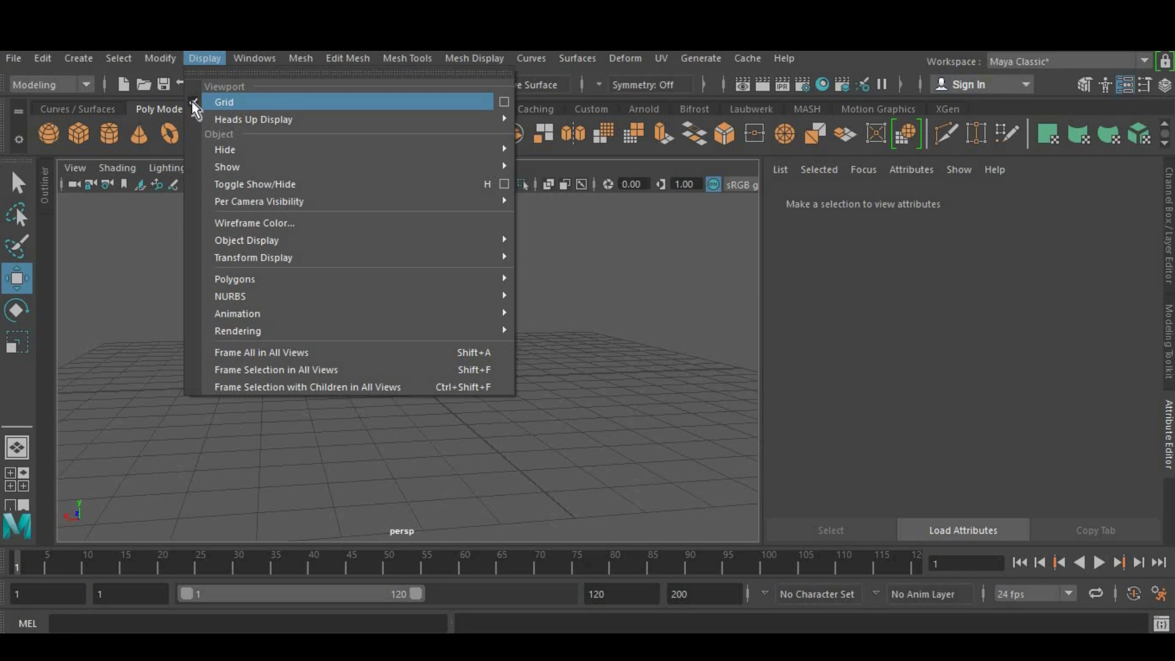
{"action": "left_click", "coordinate": [194, 102]}
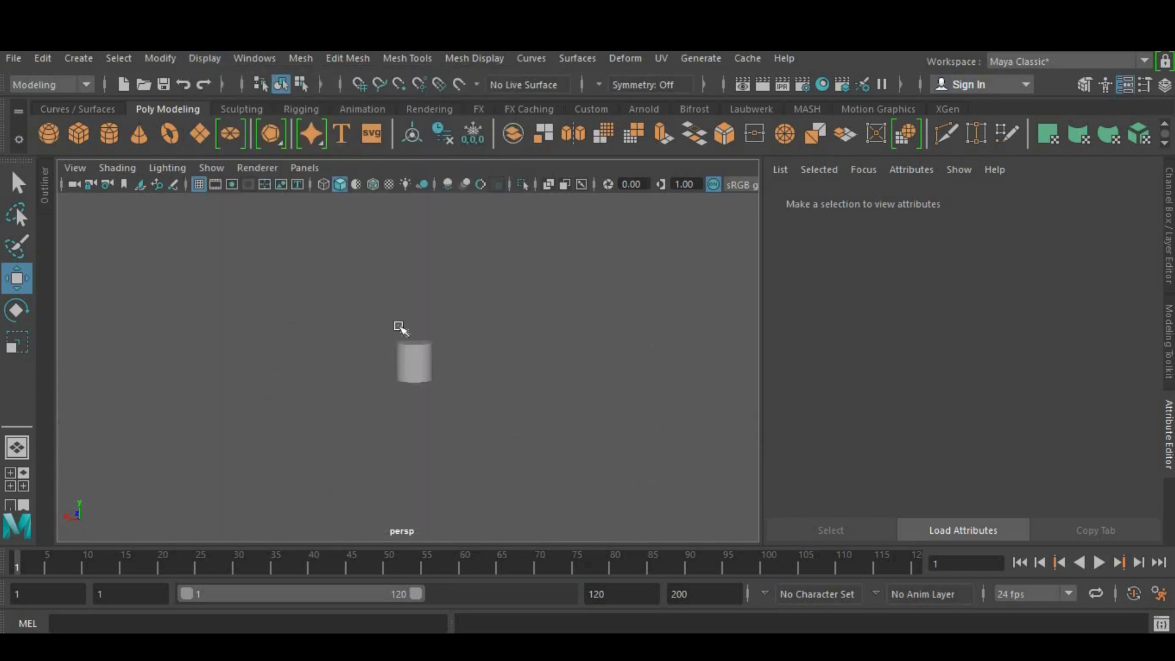
{"action": "left_click", "coordinate": [204, 59]}
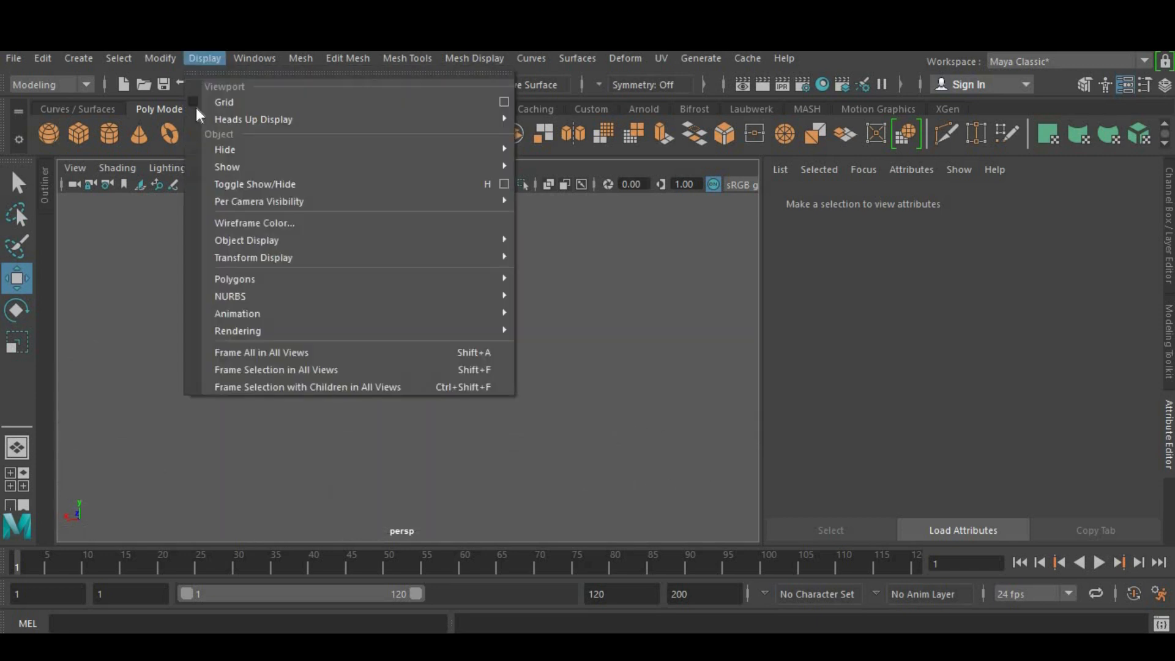
{"action": "left_click", "coordinate": [195, 104]}
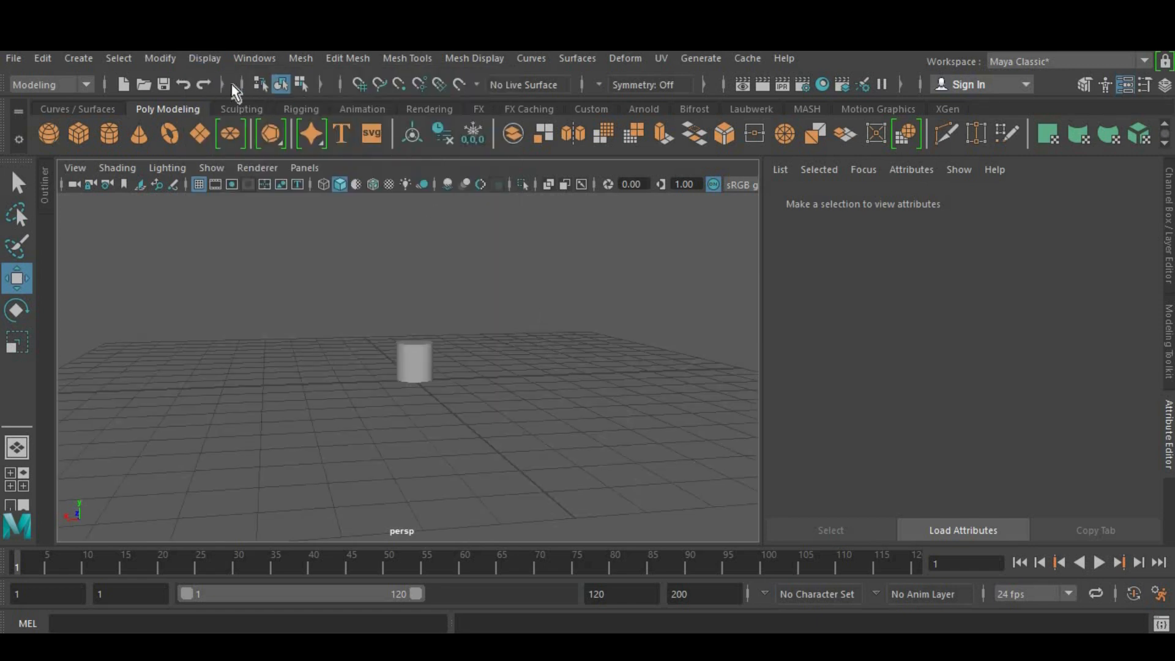
Open the Grid Options and set the grid's length and width to 50 units.
{"action": "left_click", "coordinate": [207, 60]}
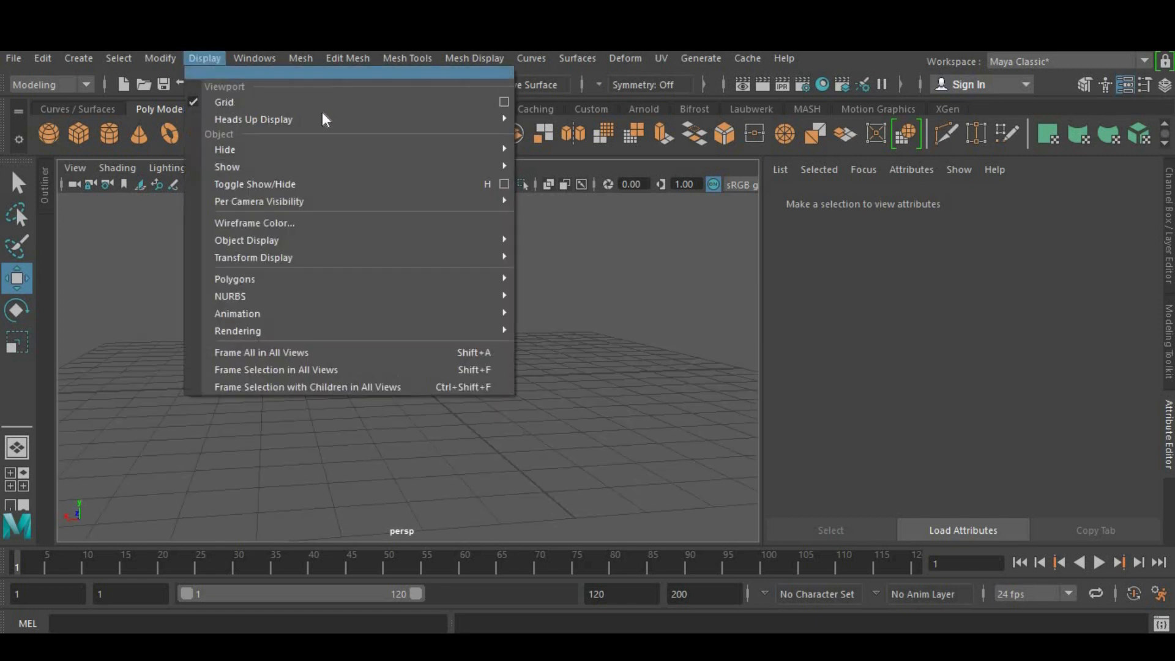
{"action": "left_click", "coordinate": [504, 102]}
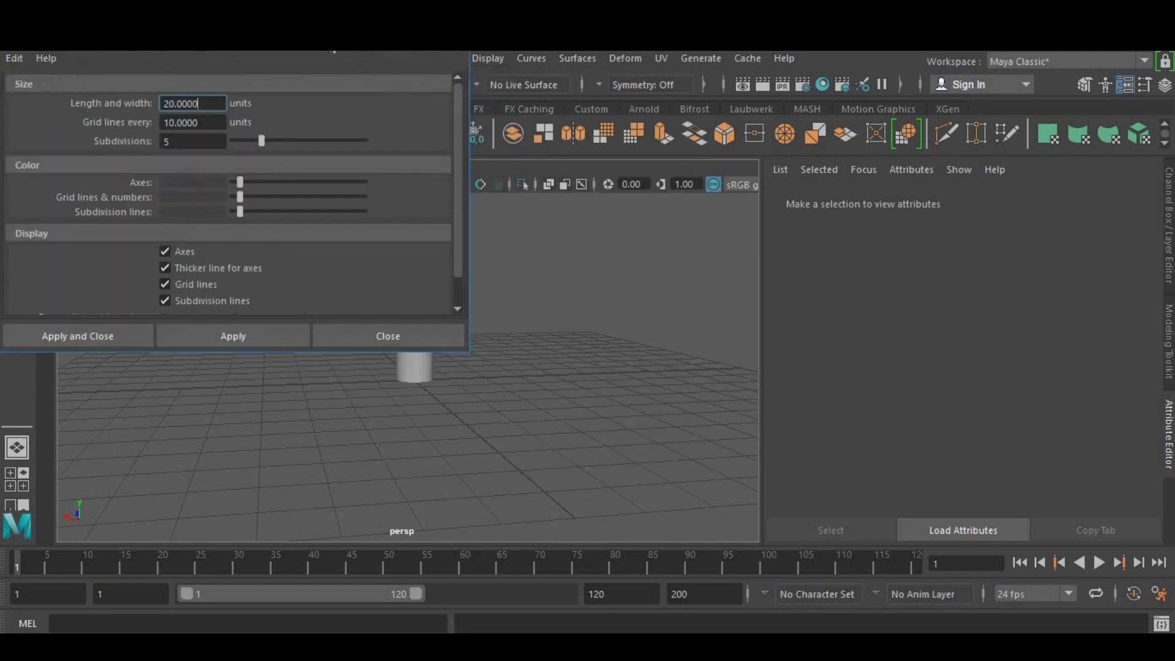
{"action": "left_click_drag", "start_coordinate": [353, 105], "coordinate": [331, 116]}
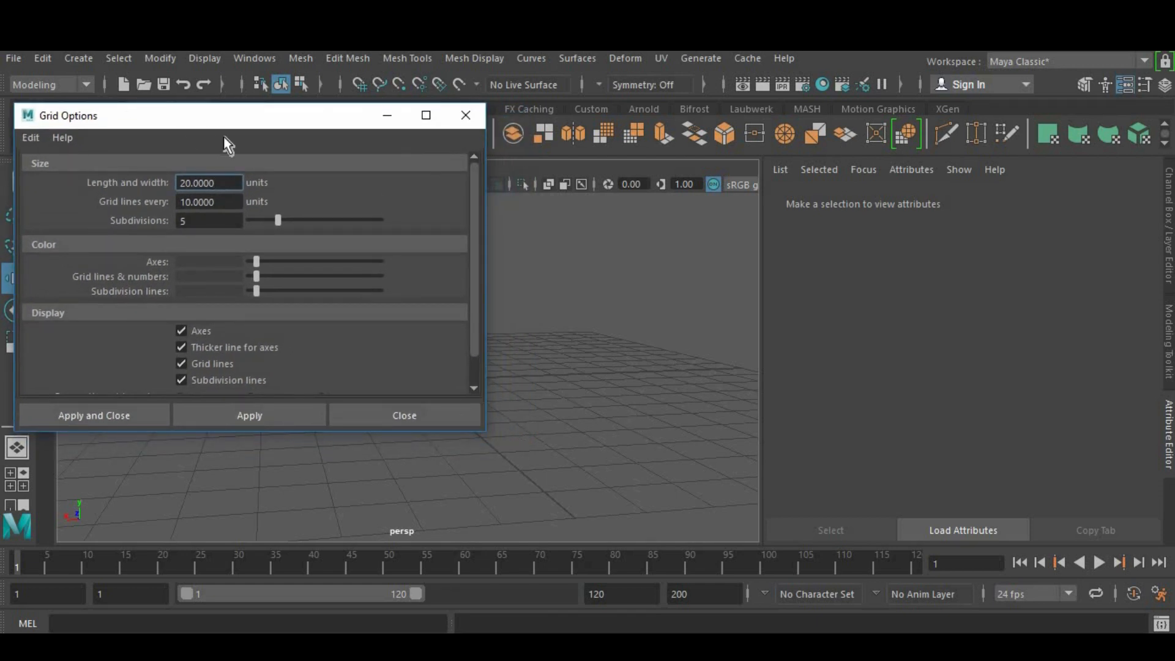
{"action": "key", "text": "shift+Left"}
{"action": "key", "text": "shift+Left"}
{"action": "key", "text": "shift+Left"}
{"action": "key", "text": "shift+Left"}
{"action": "key", "text": "shift+Left"}
{"action": "key", "text": "shift+Left"}
{"action": "key", "text": "shift+Left"}
{"action": "type", "text": "50"}
{"action": "key", "text": "Tab"}
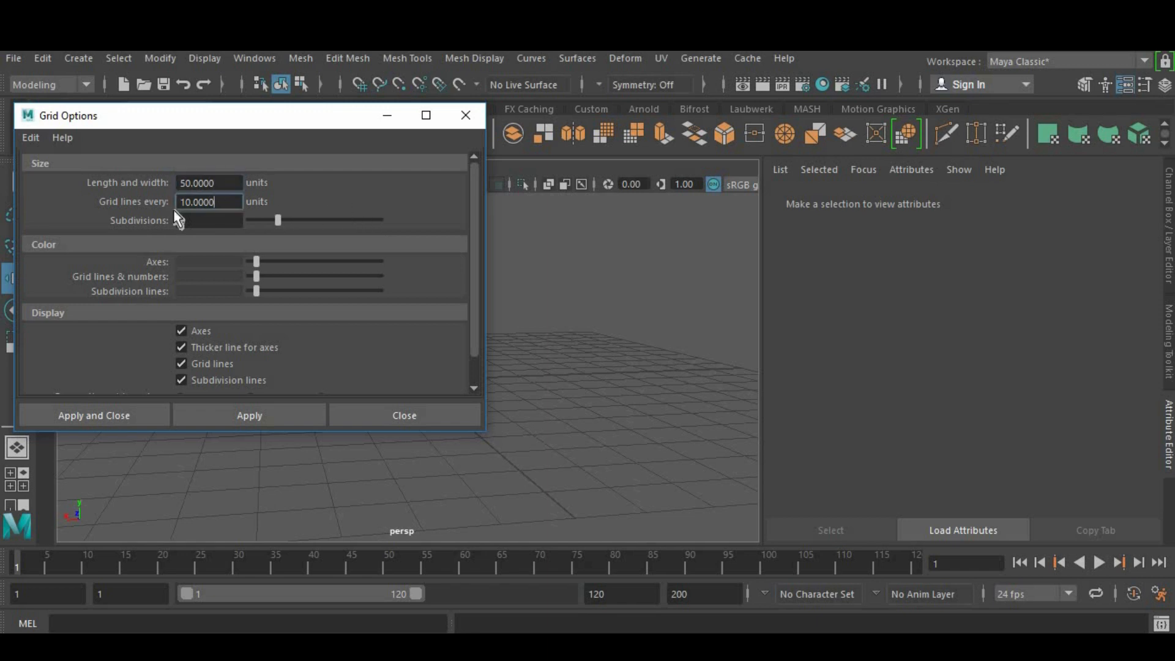
Set grid lines every 20 units with 10 subdivisions, apply the settings and close the Grid Options.
{"action": "type", "text": "20"}
{"action": "left_click", "coordinate": [294, 419]}
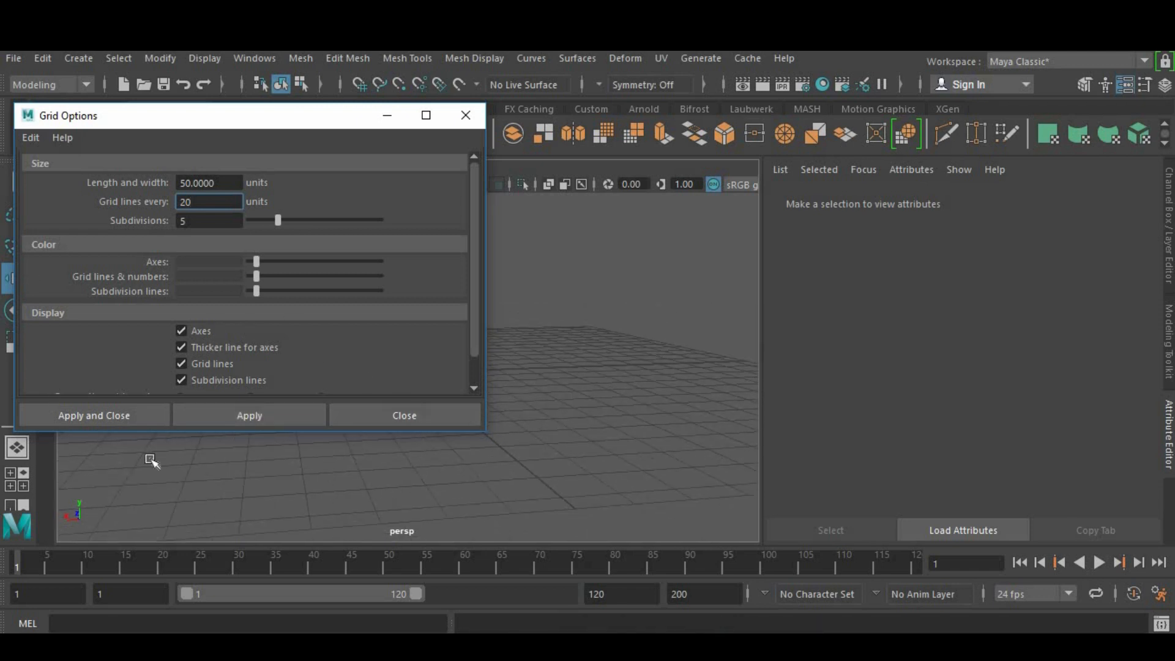
{"action": "key", "text": "Tab"}
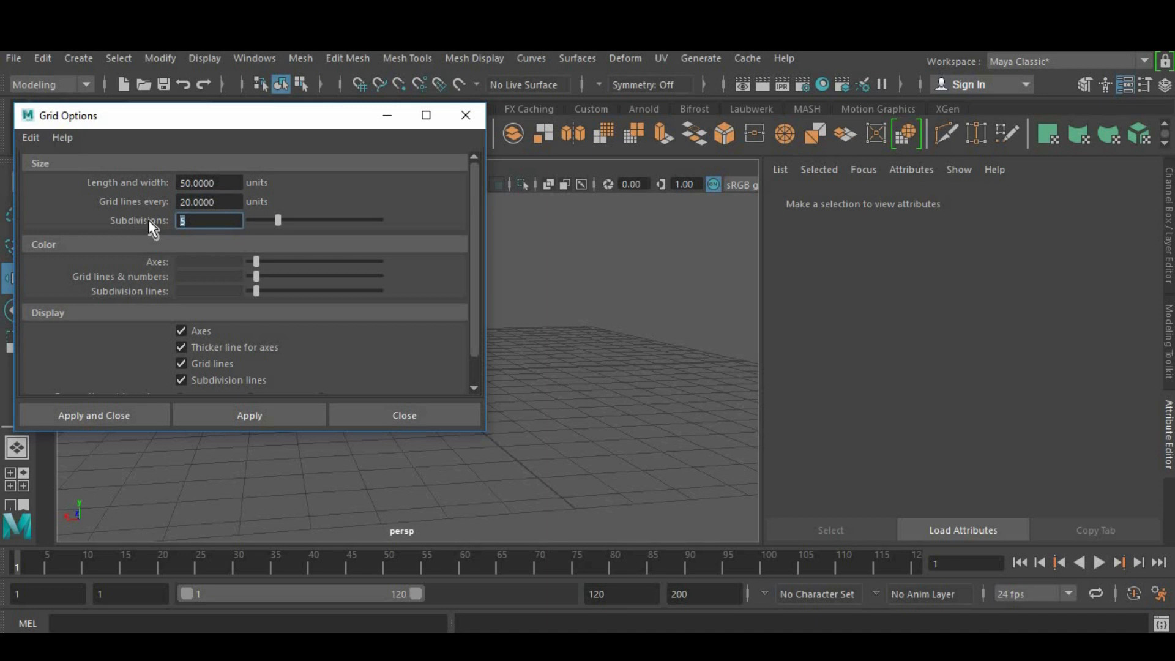
{"action": "left_click", "coordinate": [243, 417]}
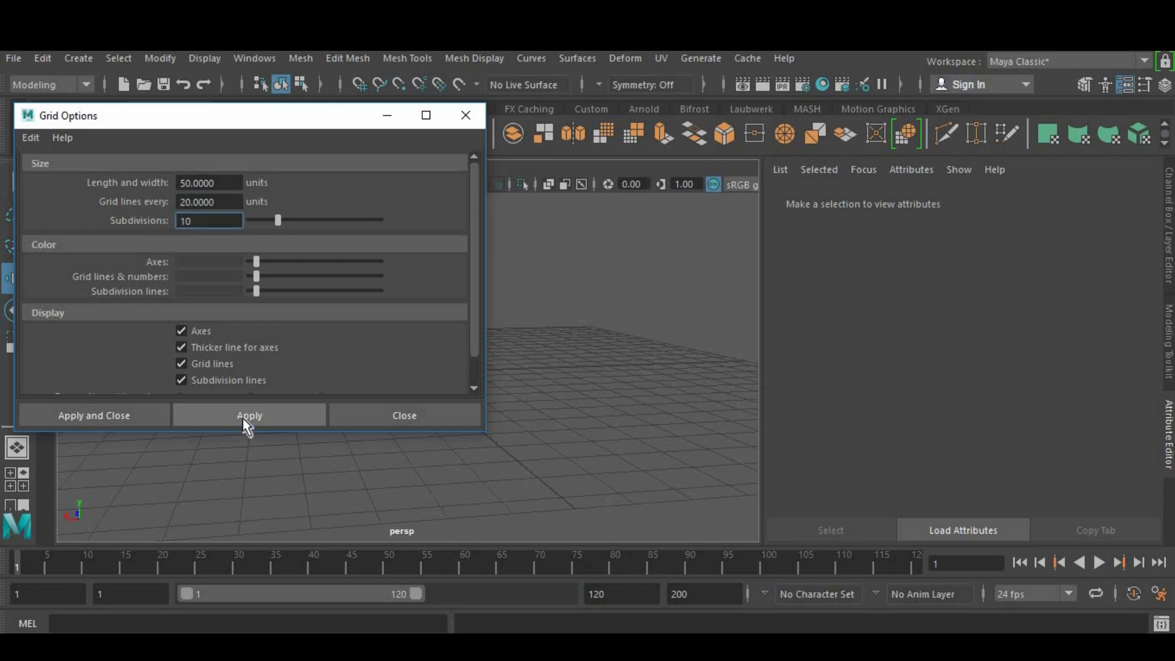
{"action": "left_click", "coordinate": [62, 413]}
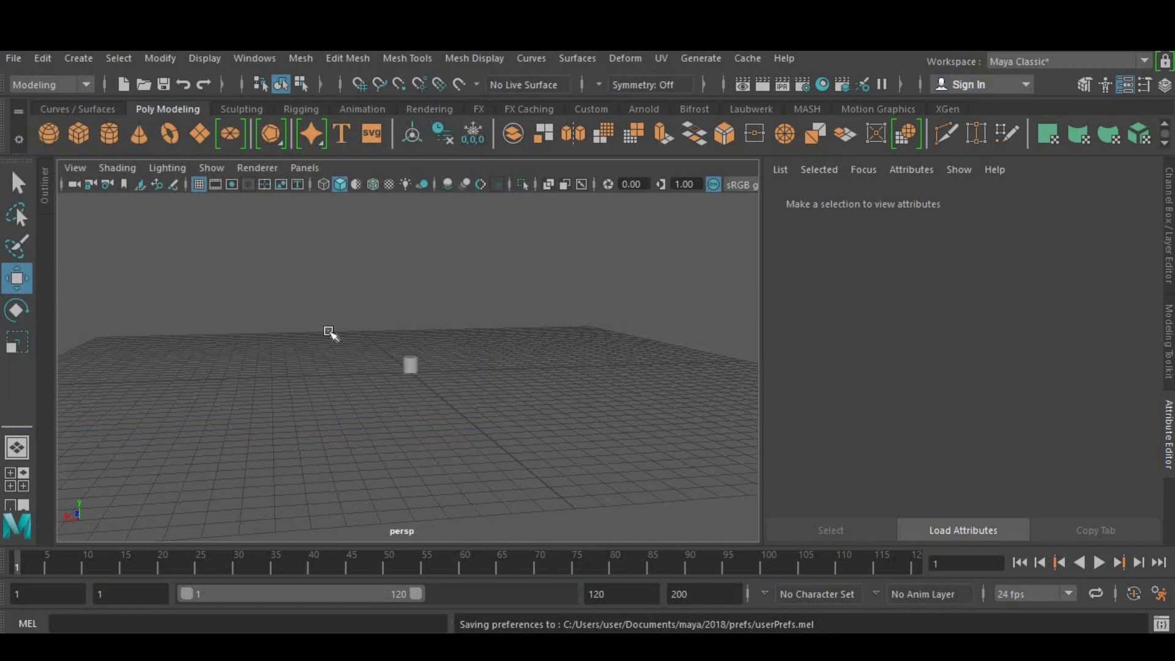
Select the cylinder and examine it on the resized grid up close and from several angles.
{"action": "left_click", "coordinate": [409, 357]}
{"action": "right_click_drag", "start_coordinate": [409, 357], "coordinate": [512, 307], "text": "alt"}
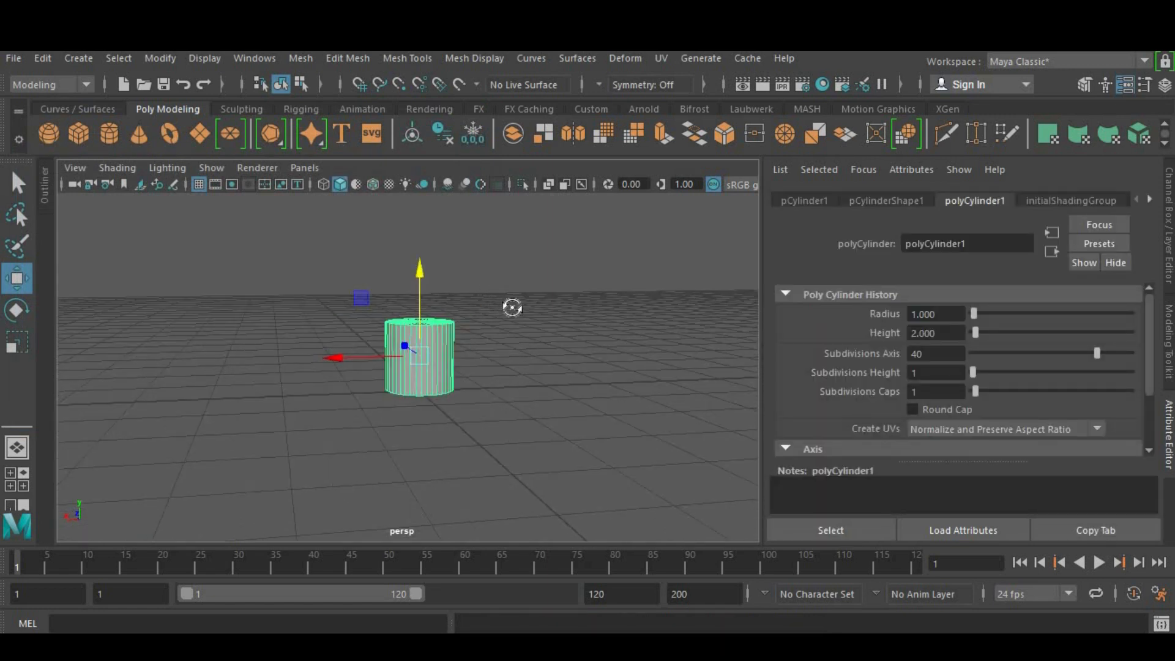
{"action": "left_click_drag", "start_coordinate": [512, 307], "coordinate": [433, 278], "text": "alt"}
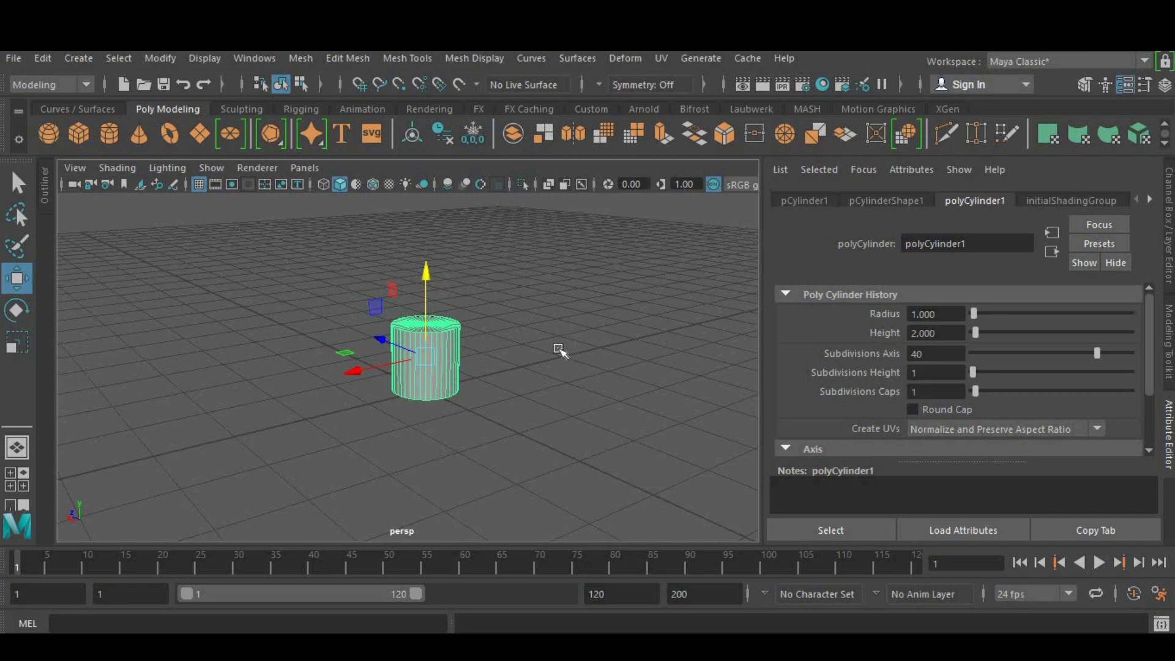
{"action": "left_click_drag", "start_coordinate": [486, 311], "coordinate": [500, 370], "text": "alt"}
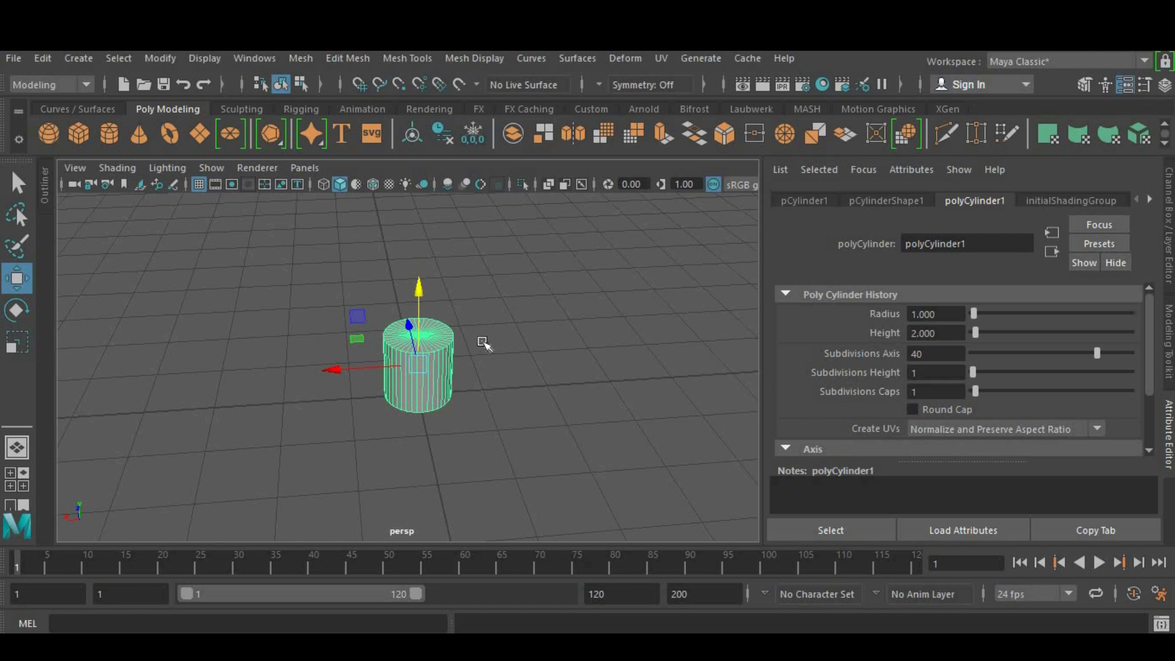
{"action": "left_click_drag", "start_coordinate": [526, 325], "coordinate": [420, 369], "text": "alt"}
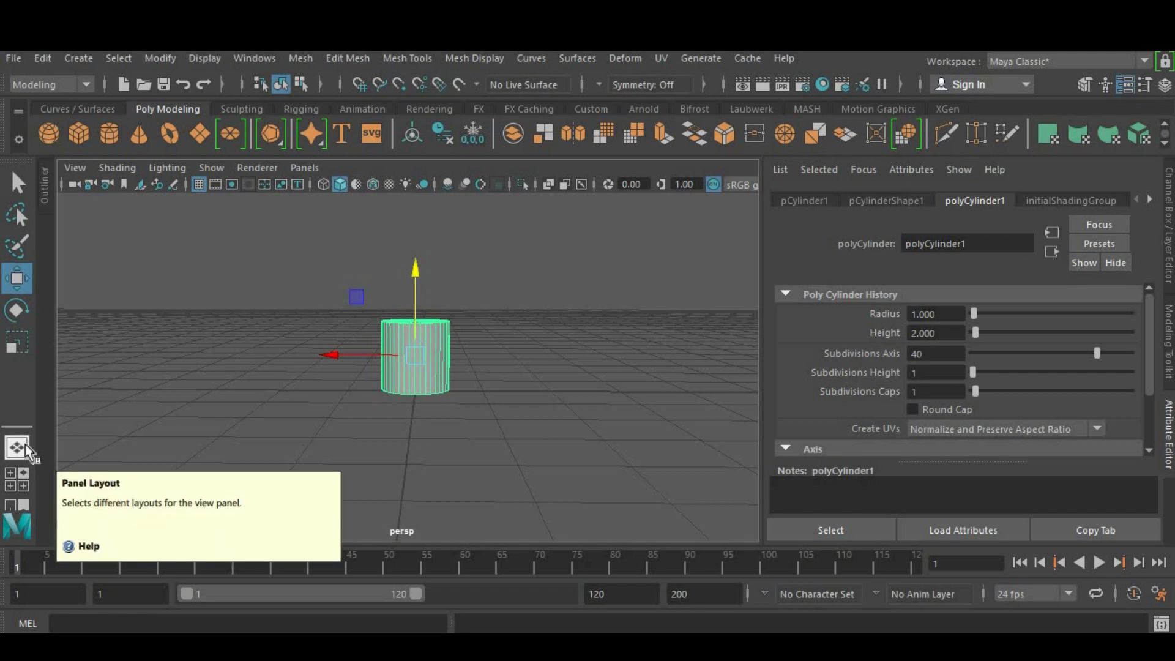
Switch to the four-view layout and examine the cylinder in the perspective view, framing it and orbiting around it.
{"action": "left_click", "coordinate": [22, 486]}
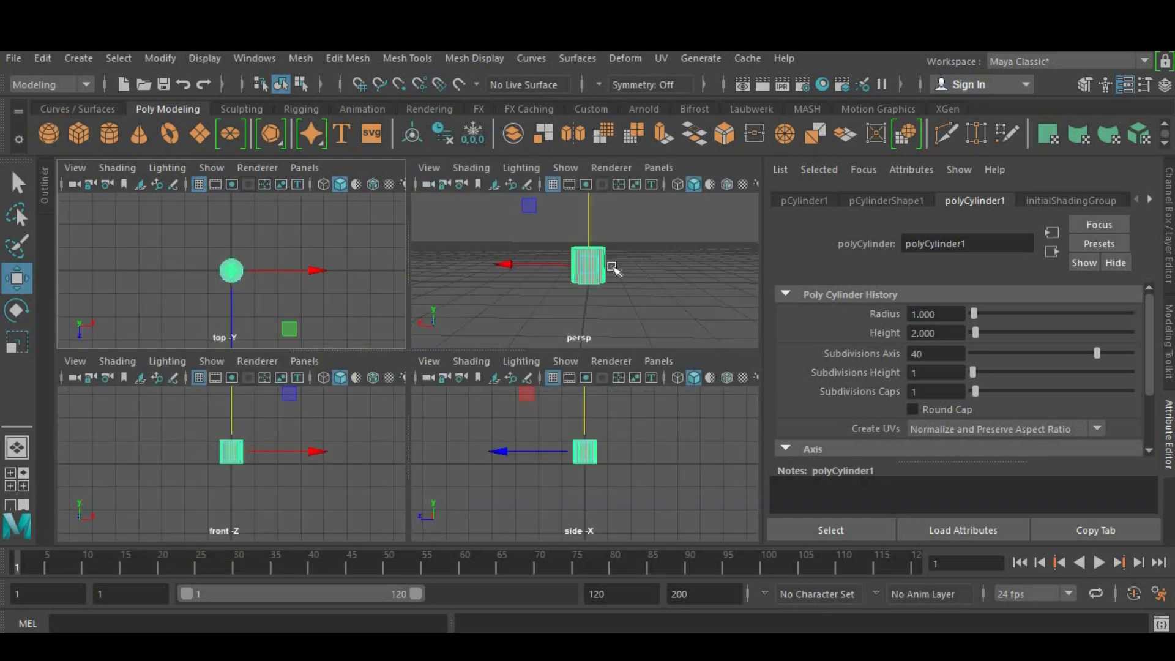
{"action": "left_click_drag", "start_coordinate": [687, 286], "coordinate": [636, 263], "text": "alt"}
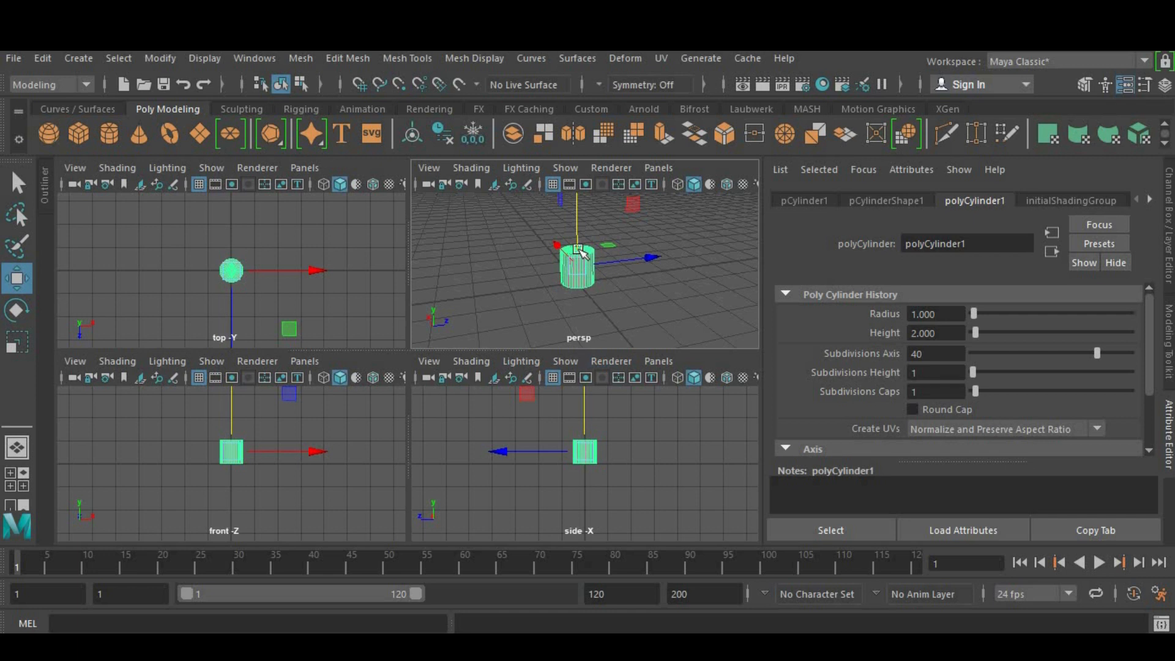
{"action": "key", "text": "f"}
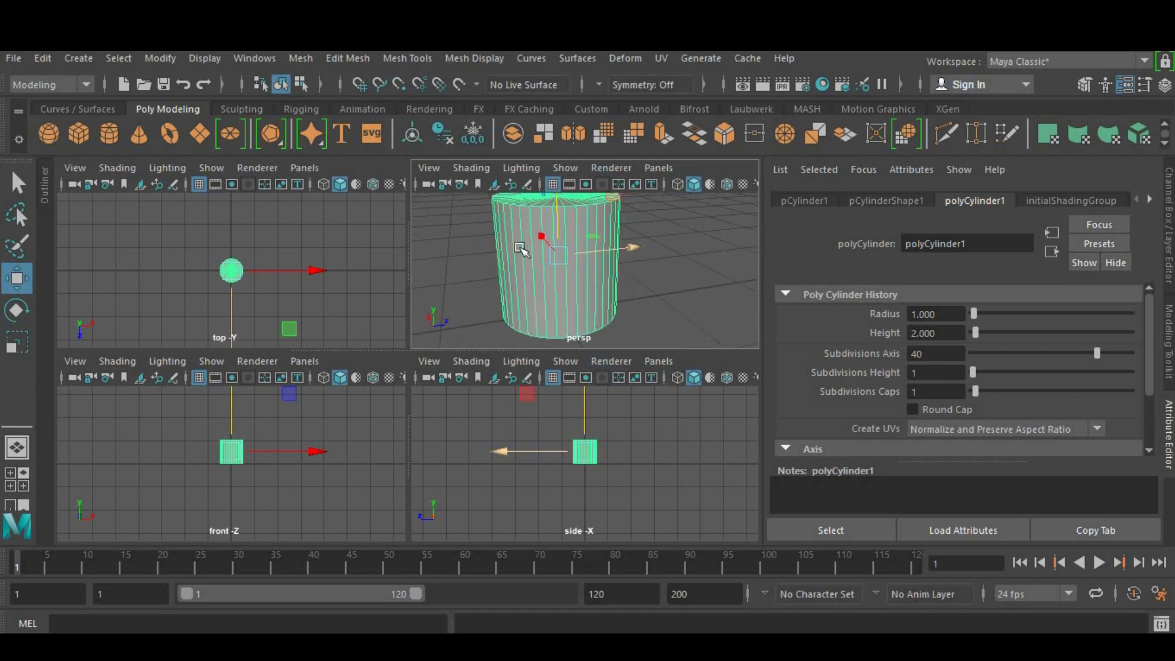
{"action": "left_click_drag", "start_coordinate": [527, 244], "coordinate": [550, 267], "text": "alt"}
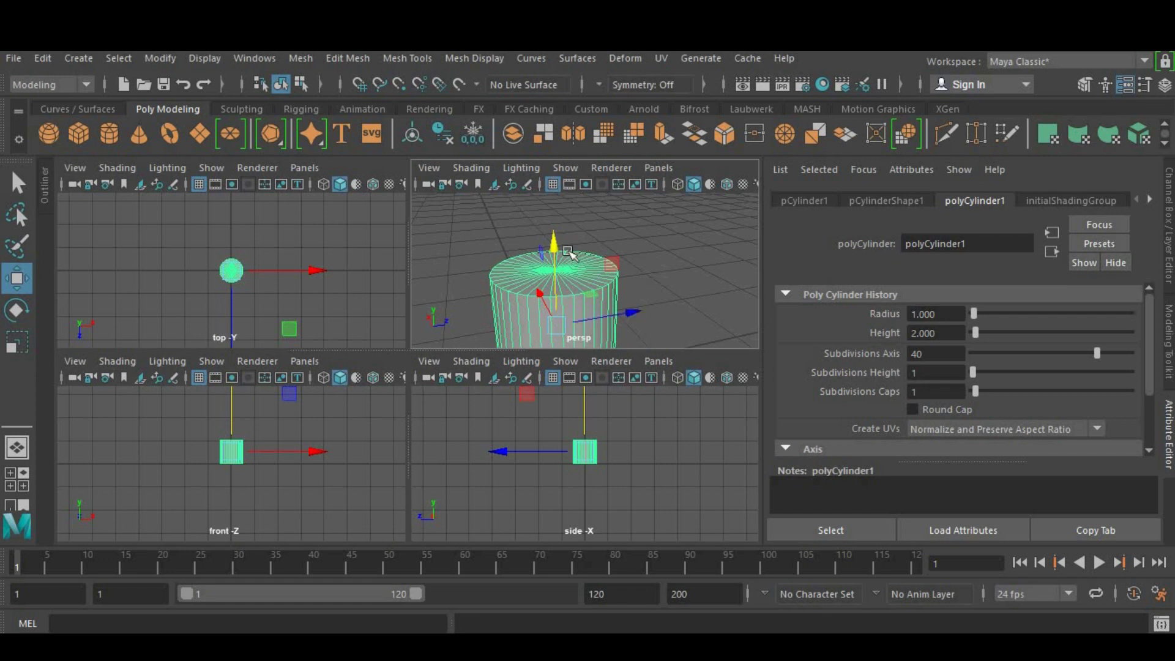
{"action": "scroll", "coordinate": [591, 254], "scroll_direction": "down", "scroll_amount": 3}
{"action": "scroll", "coordinate": [595, 255], "scroll_direction": "down", "scroll_amount": 4}
{"action": "left_click_drag", "start_coordinate": [600, 257], "coordinate": [566, 299], "text": "alt"}
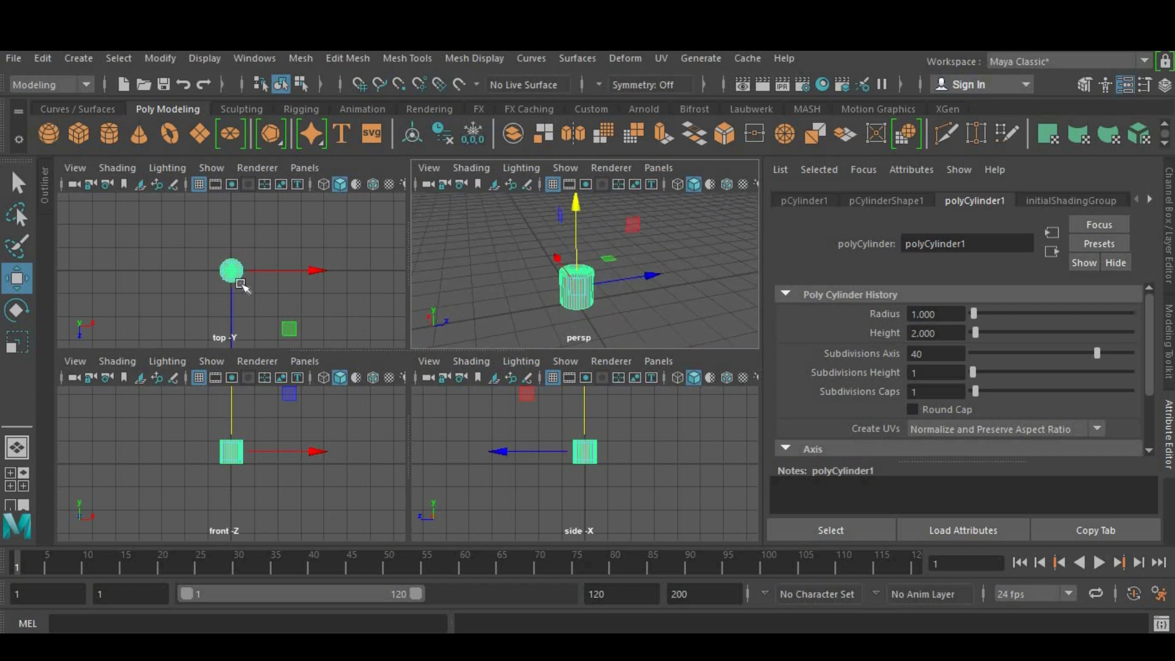
Switch to the two-pane layout showing the front and perspective views side by side.
{"action": "left_click", "coordinate": [608, 278]}
{"action": "left_click", "coordinate": [19, 506]}
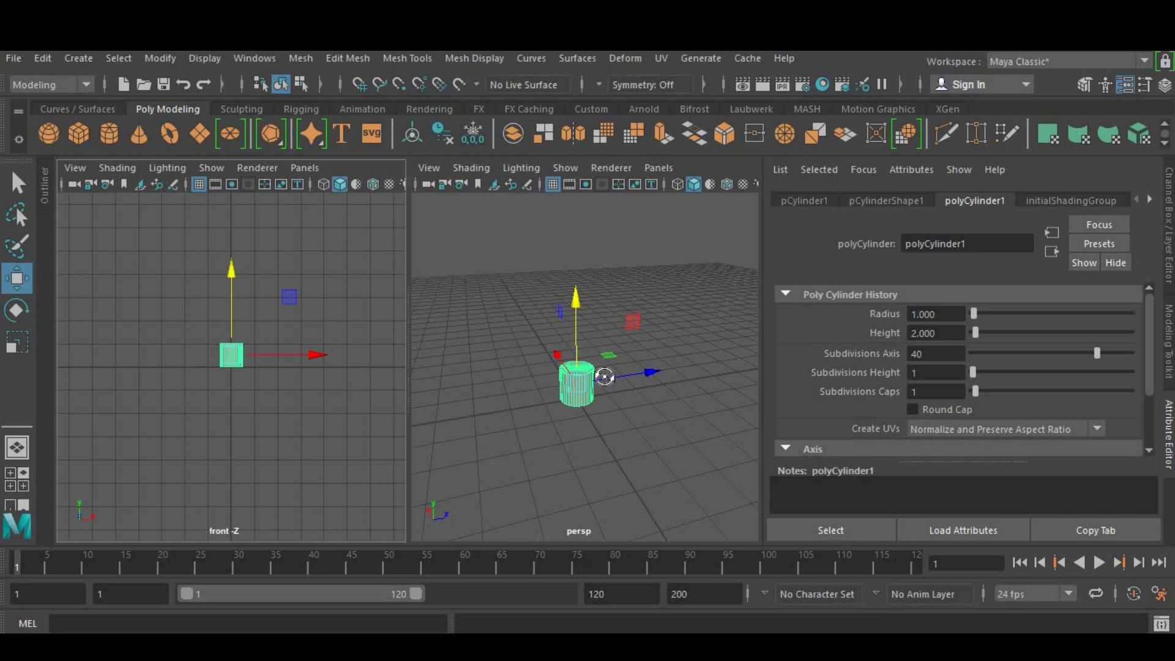
Switch the front view pane to the top camera, then select the cylinder and view it up close.
{"action": "left_click_drag", "start_coordinate": [603, 376], "coordinate": [495, 420], "text": "alt"}
{"action": "scroll", "coordinate": [202, 380], "scroll_direction": "up", "scroll_amount": 3}
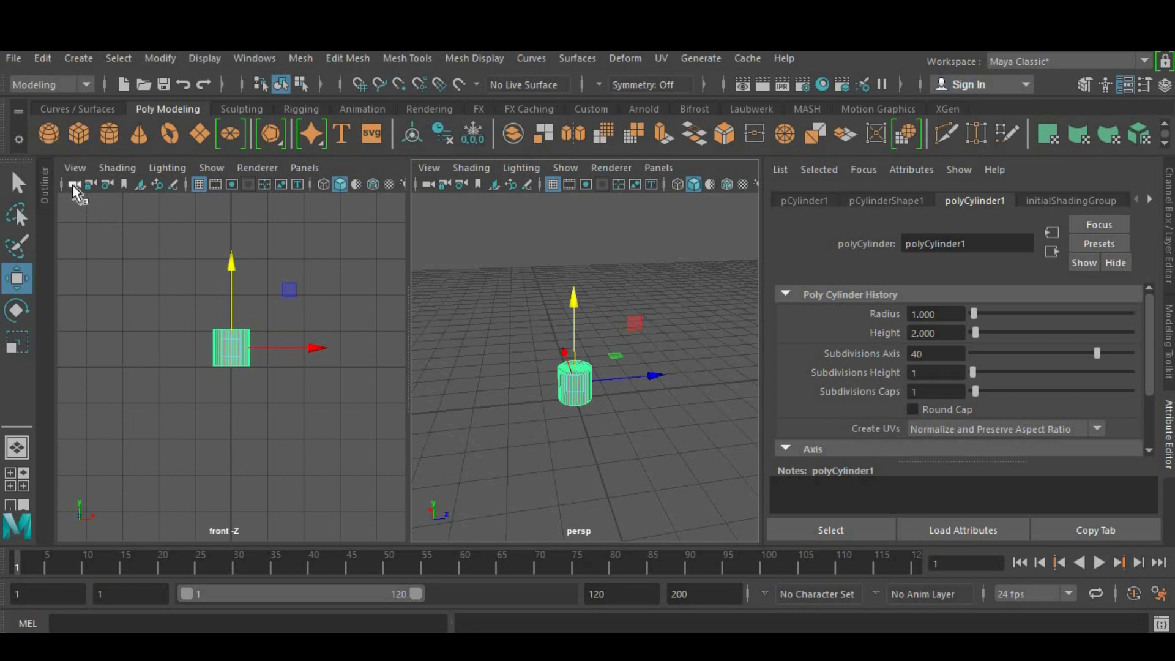
{"action": "left_click", "coordinate": [73, 186]}
{"action": "right_click", "coordinate": [74, 186]}
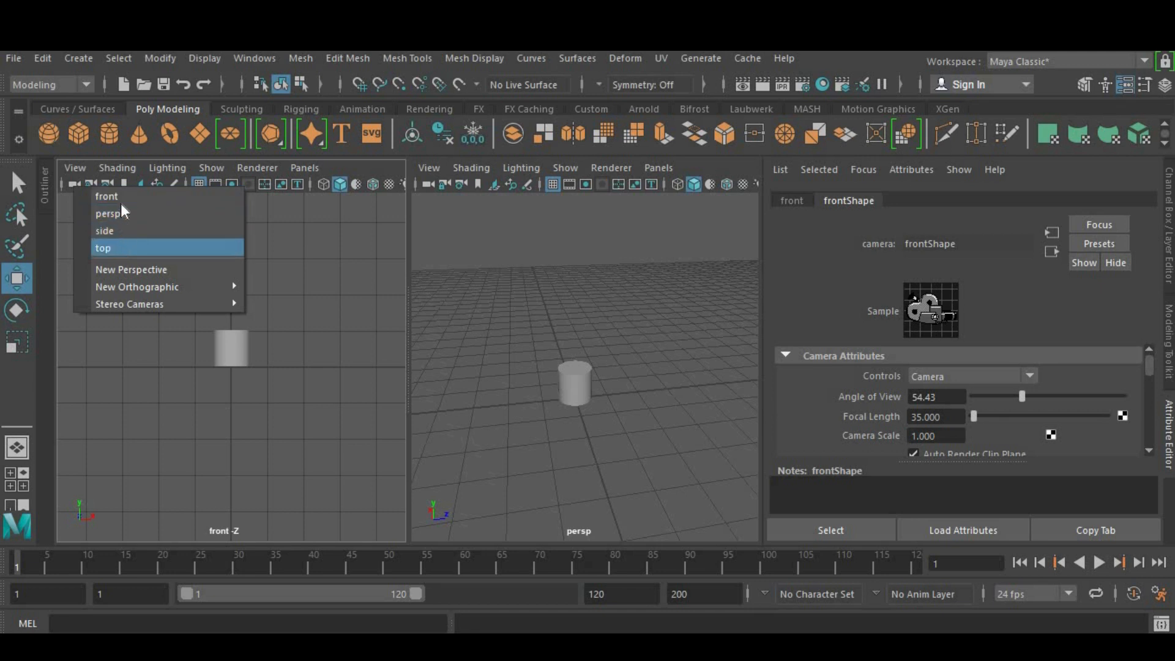
{"action": "left_click", "coordinate": [120, 247]}
{"action": "scroll", "coordinate": [233, 414], "scroll_direction": "up", "scroll_amount": 3}
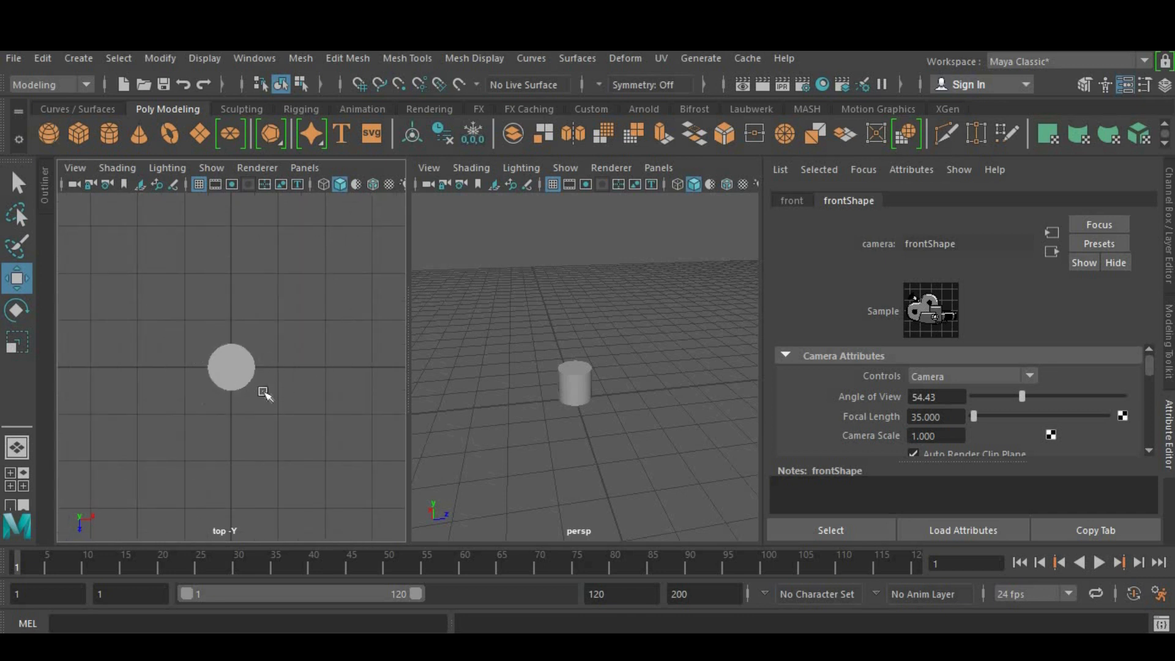
{"action": "left_click", "coordinate": [233, 375]}
{"action": "scroll", "coordinate": [233, 380], "scroll_direction": "up", "scroll_amount": 3}
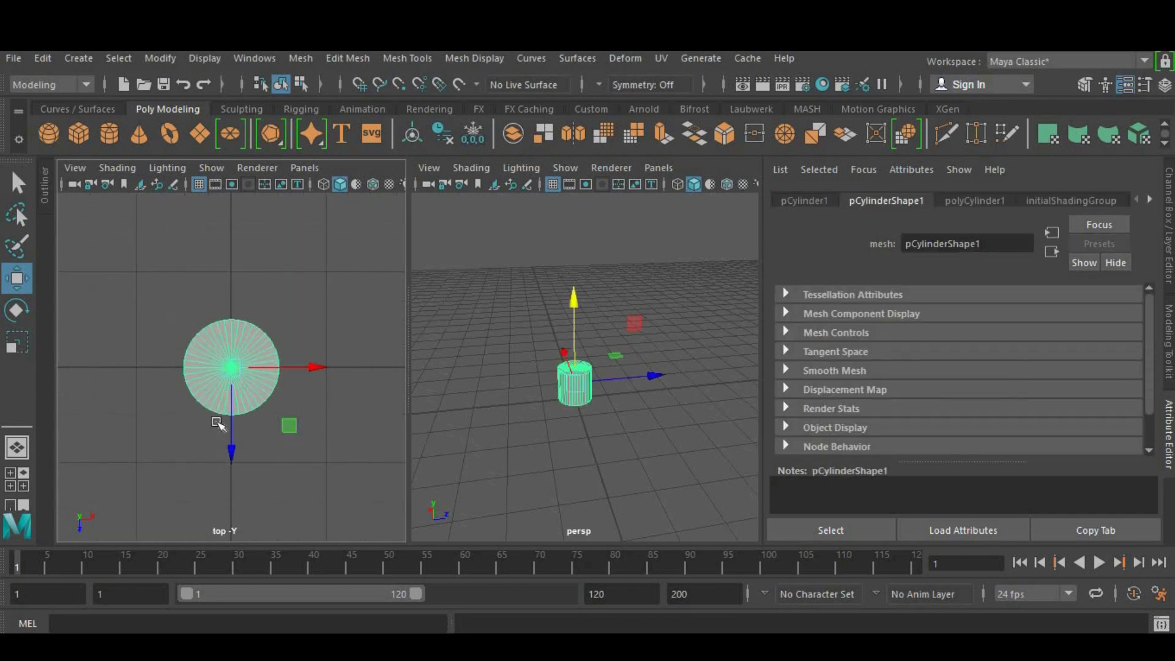
Switch the top view pane to the side camera and view the cylinder up close.
{"action": "left_click", "coordinate": [74, 186]}
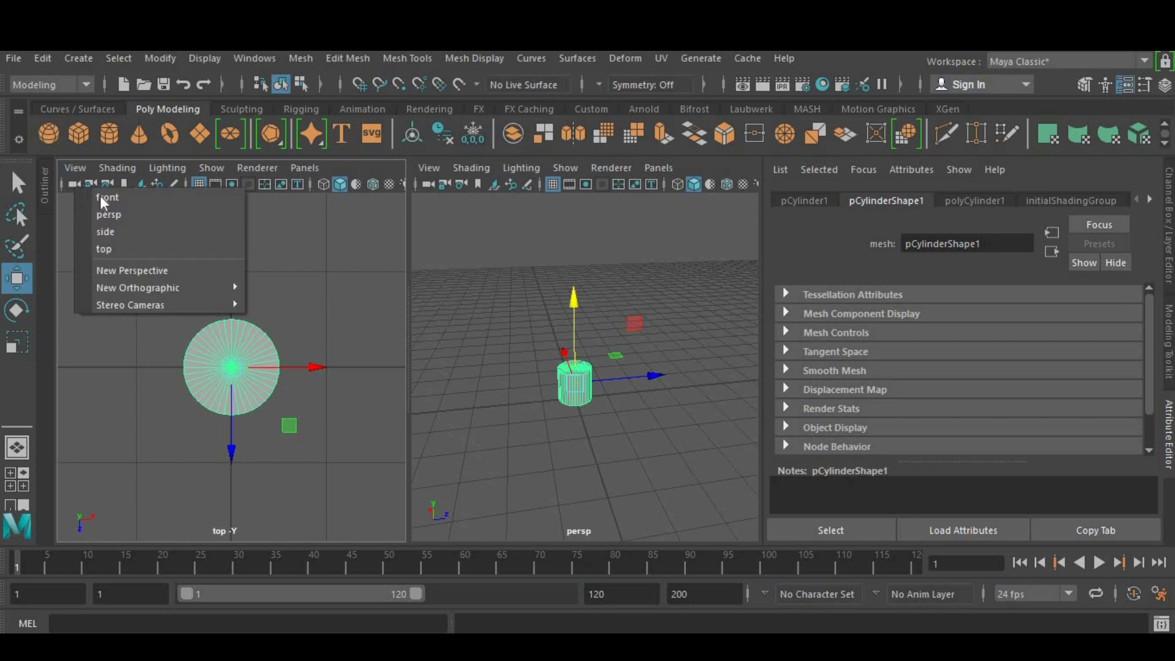
{"action": "left_click", "coordinate": [134, 231]}
{"action": "scroll", "coordinate": [226, 269], "scroll_direction": "up", "scroll_amount": 3}
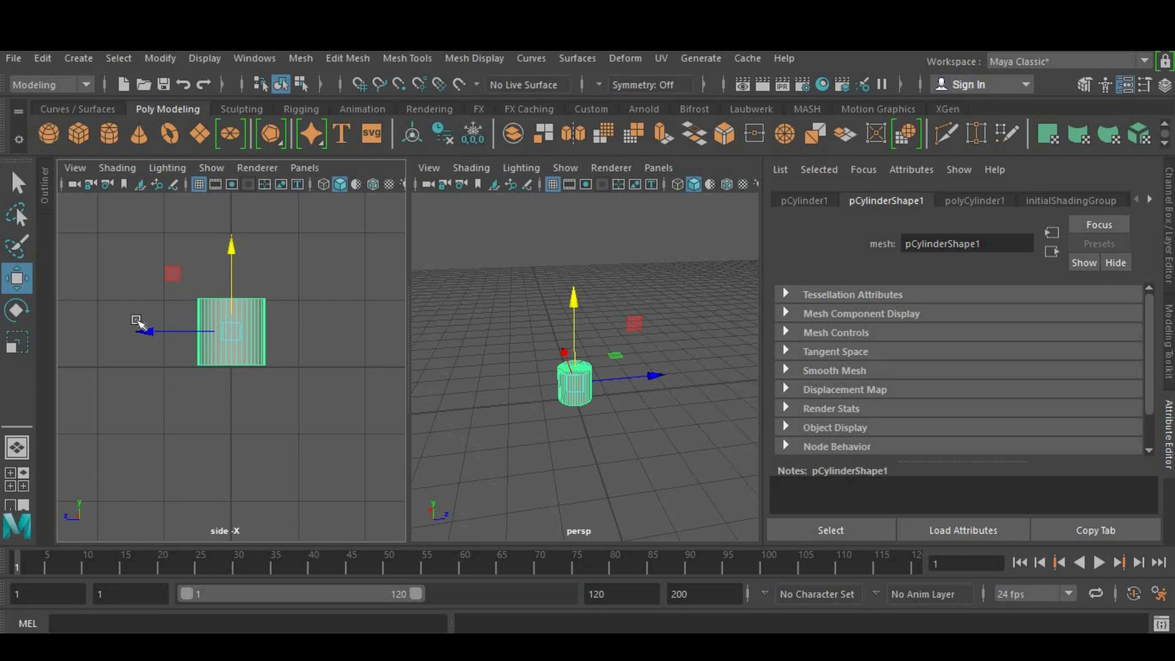
Return to the single perspective view and examine the cylinder from several angles.
{"action": "left_click", "coordinate": [17, 450]}
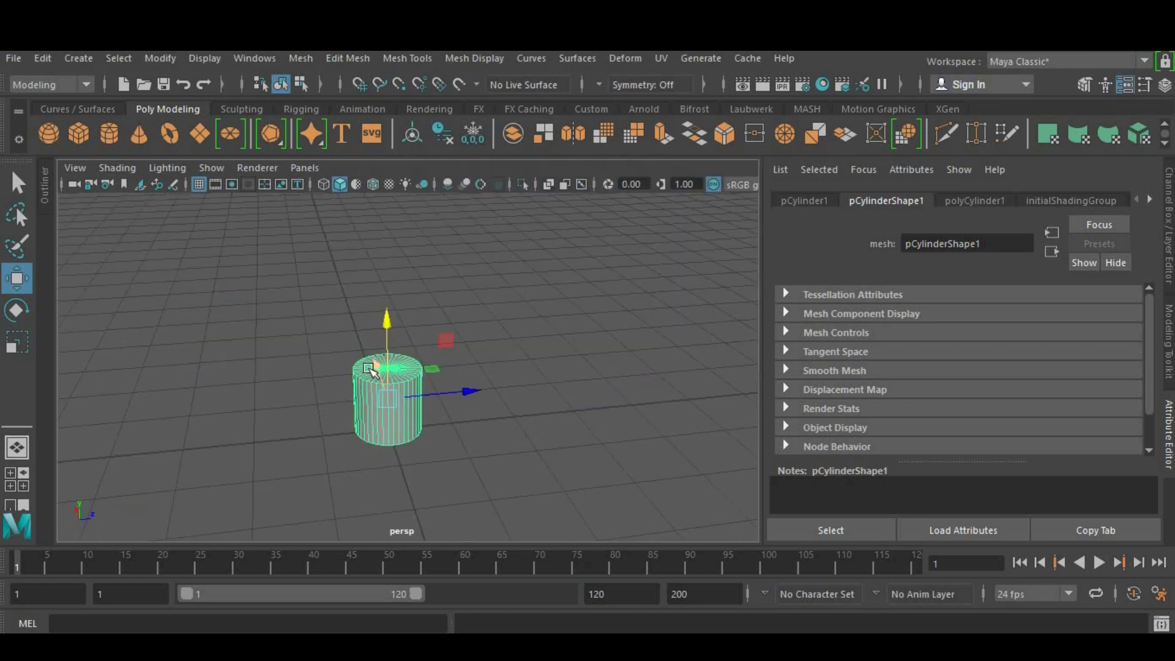
{"action": "left_click_drag", "start_coordinate": [506, 325], "coordinate": [575, 288], "text": "alt"}
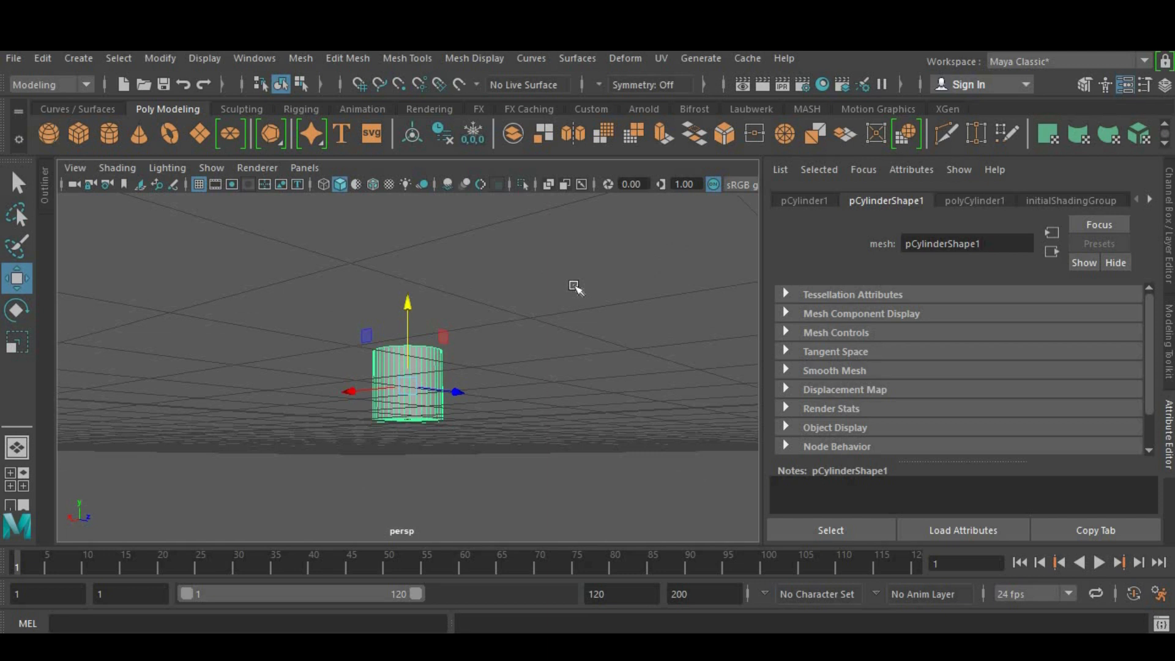
{"action": "left_click_drag", "start_coordinate": [520, 382], "coordinate": [498, 312], "text": "alt"}
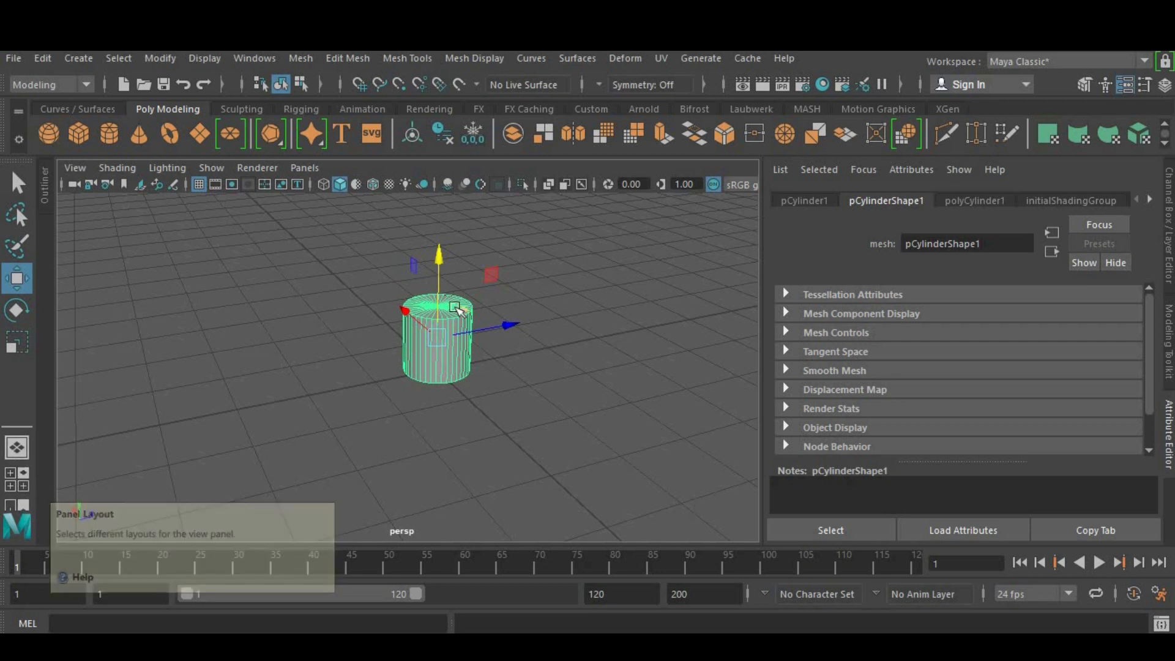
{"action": "left_click_drag", "start_coordinate": [387, 273], "coordinate": [428, 335], "text": "alt"}
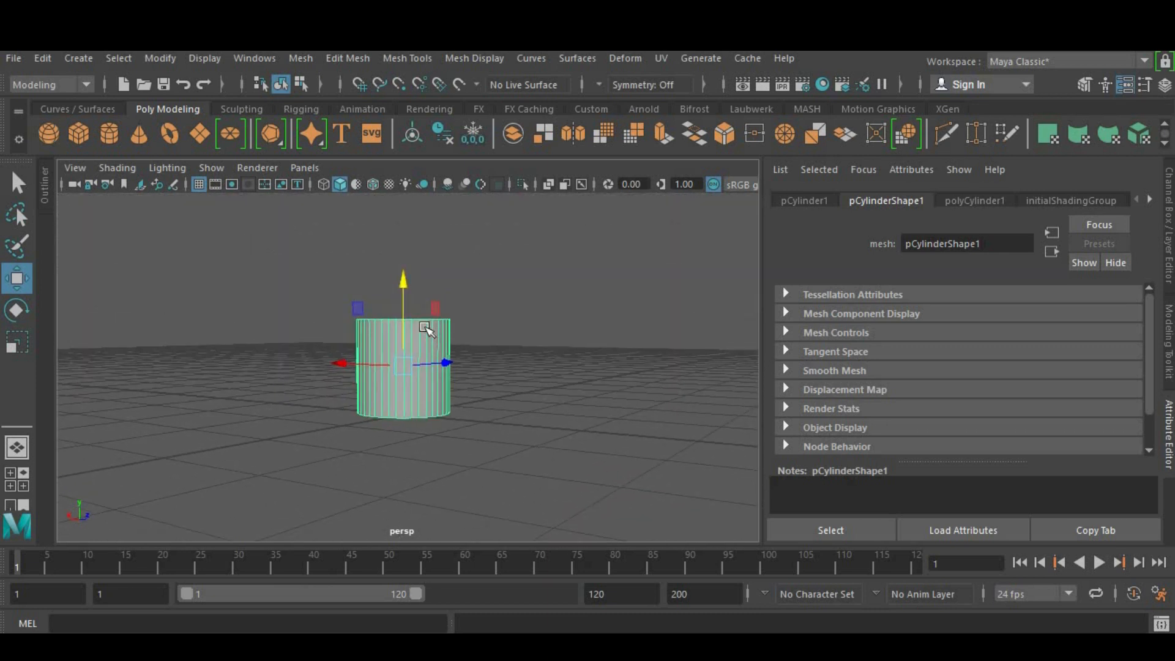
Replace the cylinder with a new polygon cube and view it up close from an angle.
{"action": "key", "text": "Delete"}
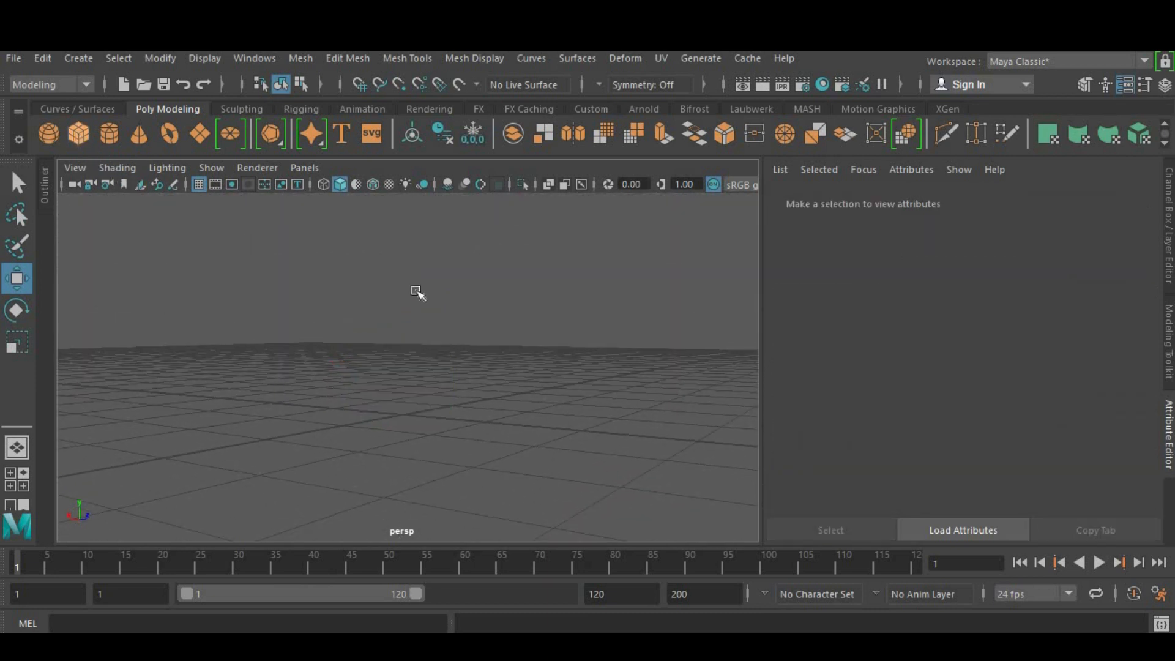
{"action": "left_click_drag", "start_coordinate": [399, 317], "coordinate": [405, 306]}
{"action": "scroll", "coordinate": [479, 402], "scroll_direction": "up", "scroll_amount": 5}
{"action": "left_click_drag", "start_coordinate": [500, 387], "coordinate": [535, 407], "text": "alt"}
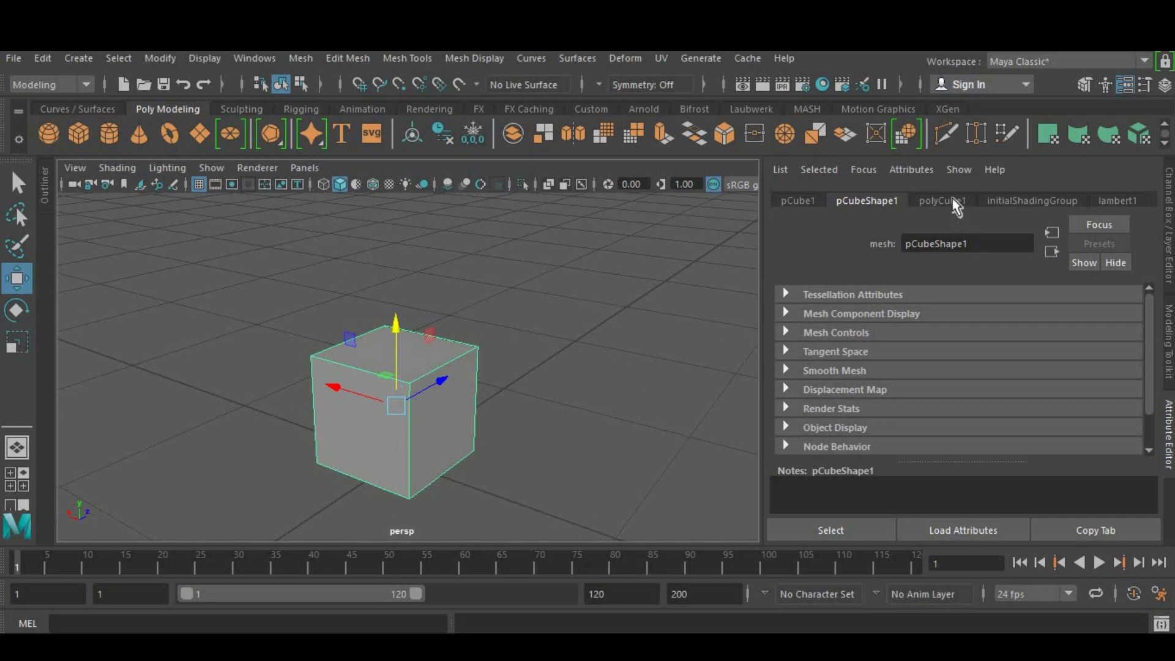
Set the cube's width, height and depth subdivisions to 5 each and examine the result.
{"action": "left_click", "coordinate": [952, 199]}
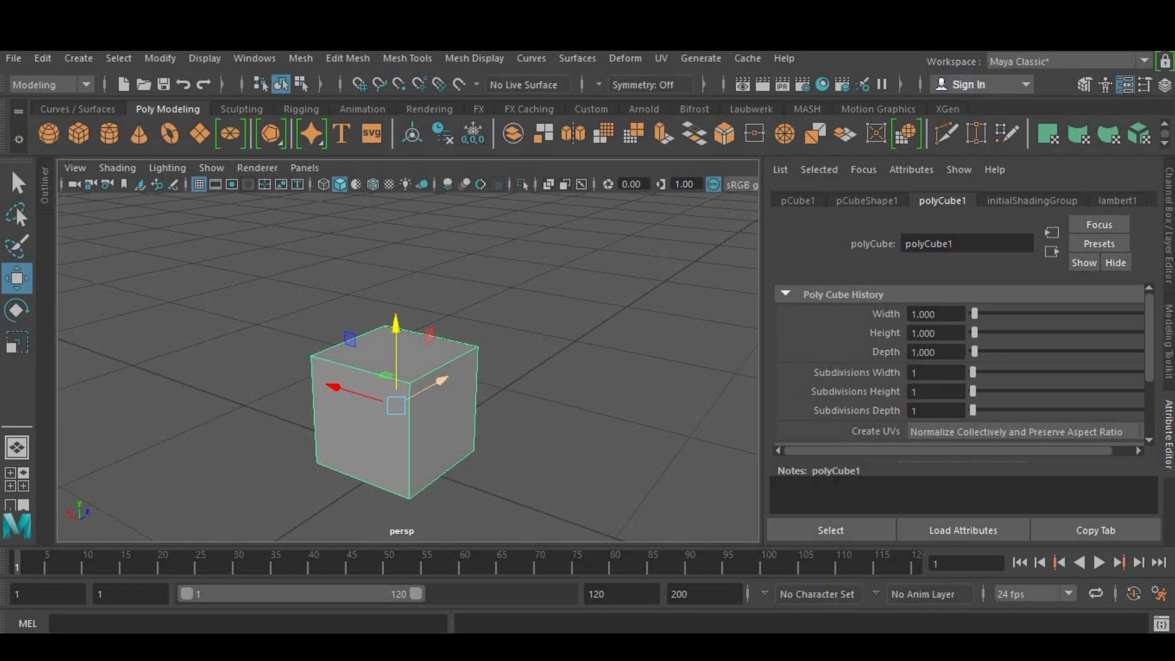
{"action": "left_click", "coordinate": [821, 374]}
{"action": "type", "text": "5"}
{"action": "key", "text": "Return"}
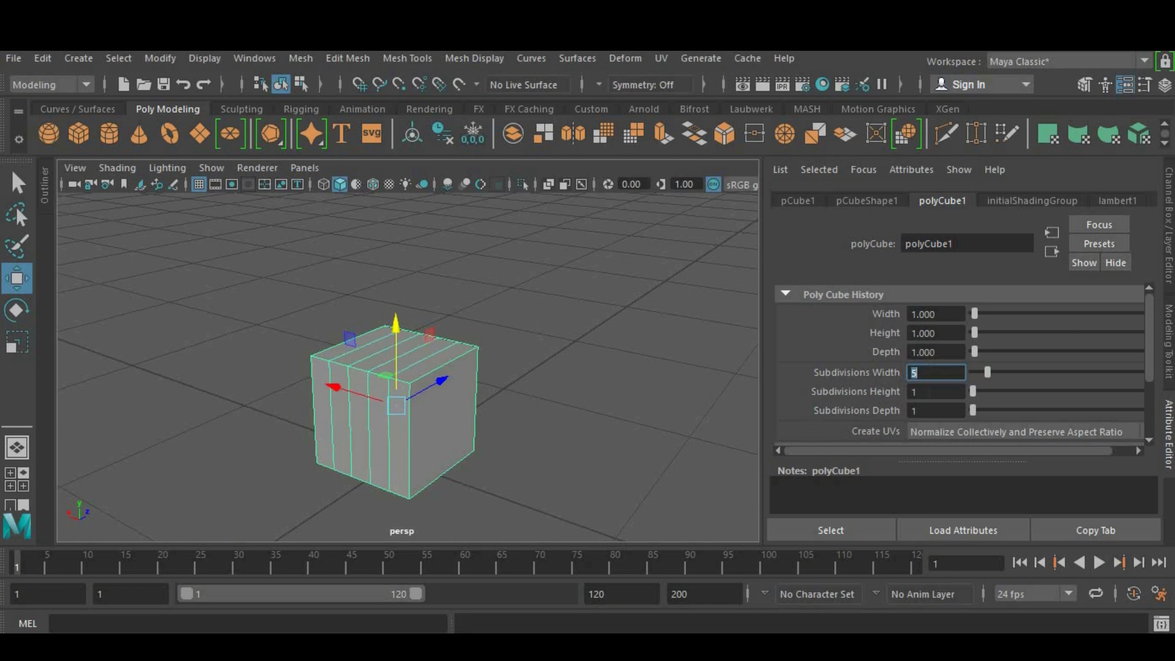
{"action": "key", "text": "Tab"}
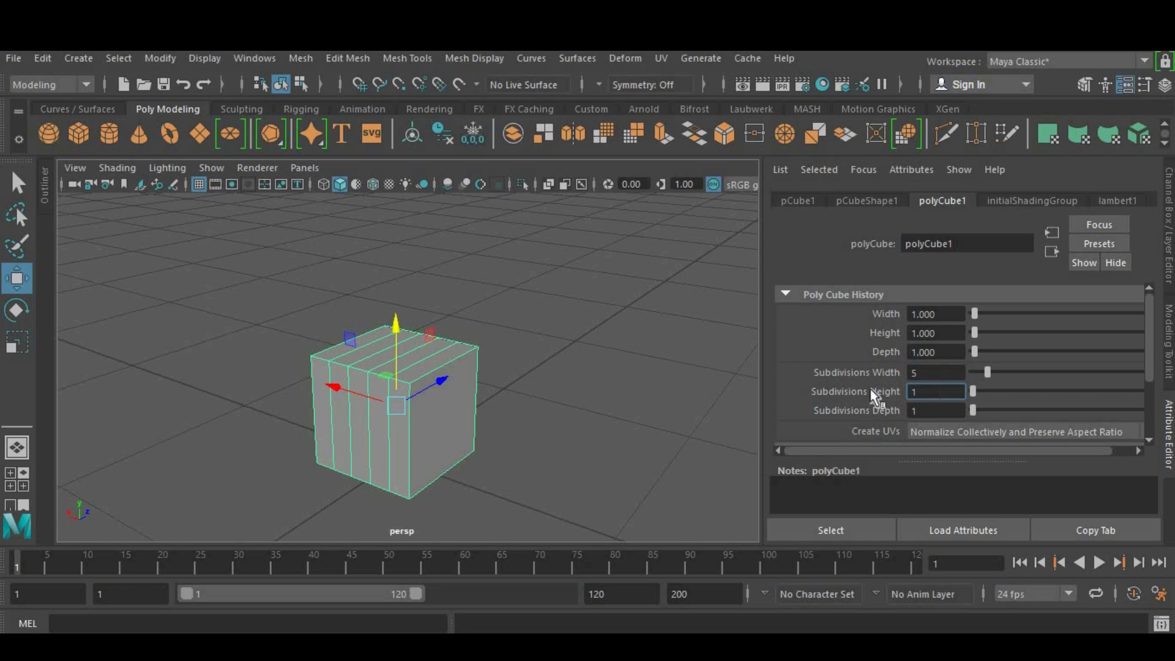
{"action": "type", "text": "5"}
{"action": "key", "text": "Return"}
{"action": "key", "text": "Tab"}
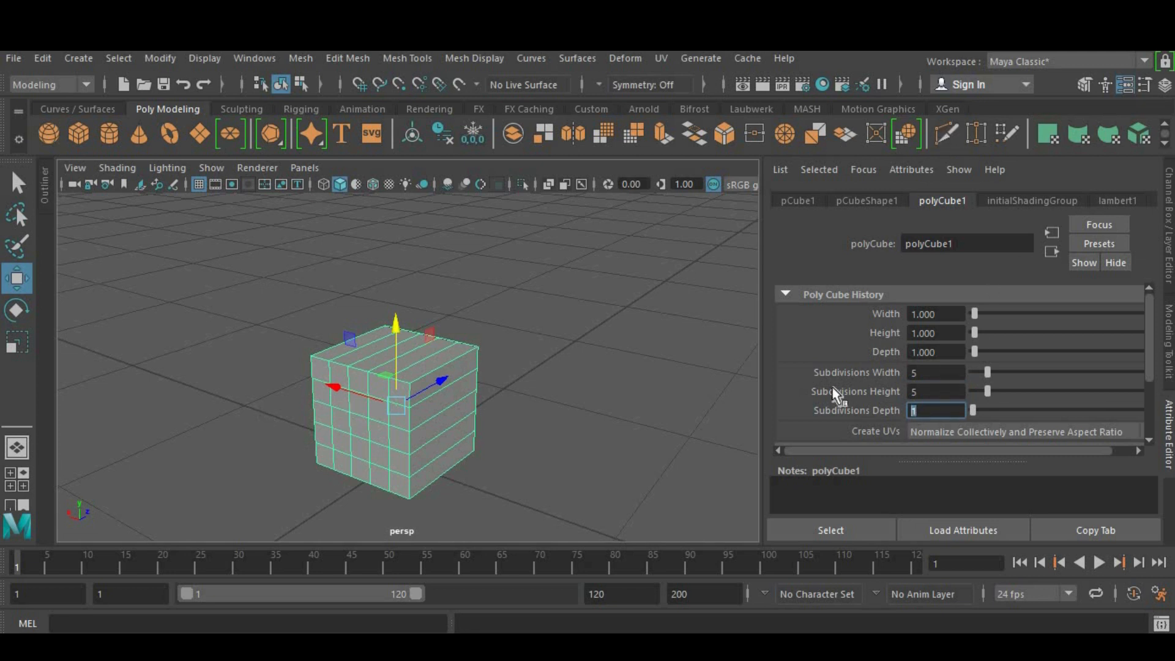
{"action": "type", "text": "5"}
{"action": "key", "text": "Return"}
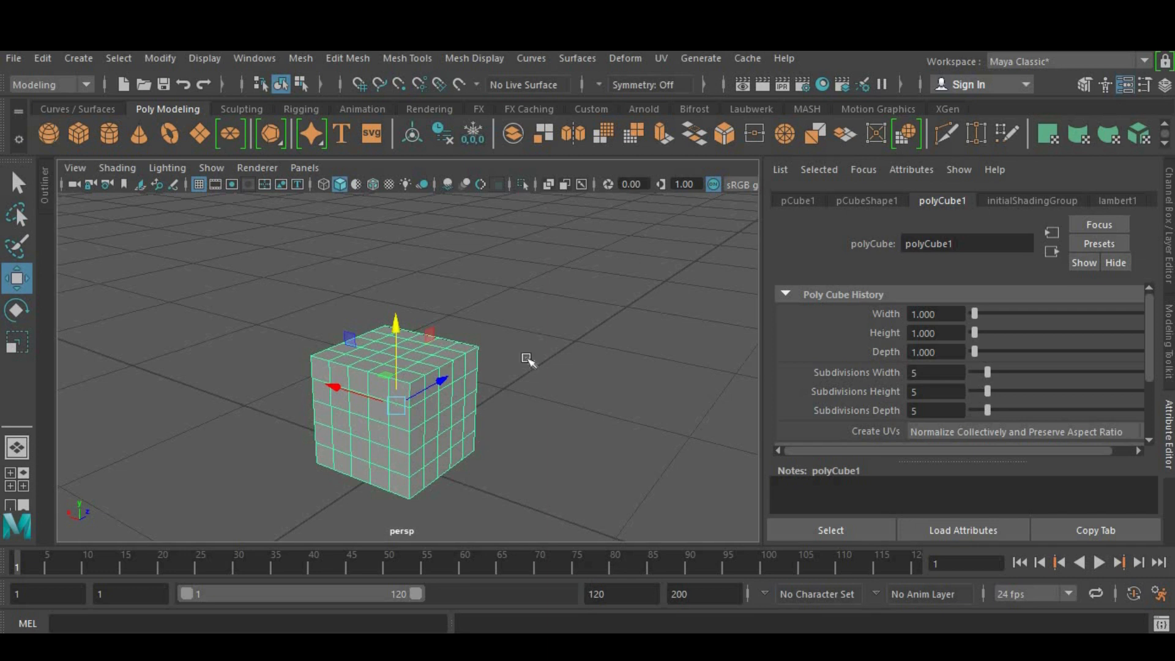
{"action": "left_click_drag", "start_coordinate": [677, 343], "coordinate": [709, 282], "text": "alt"}
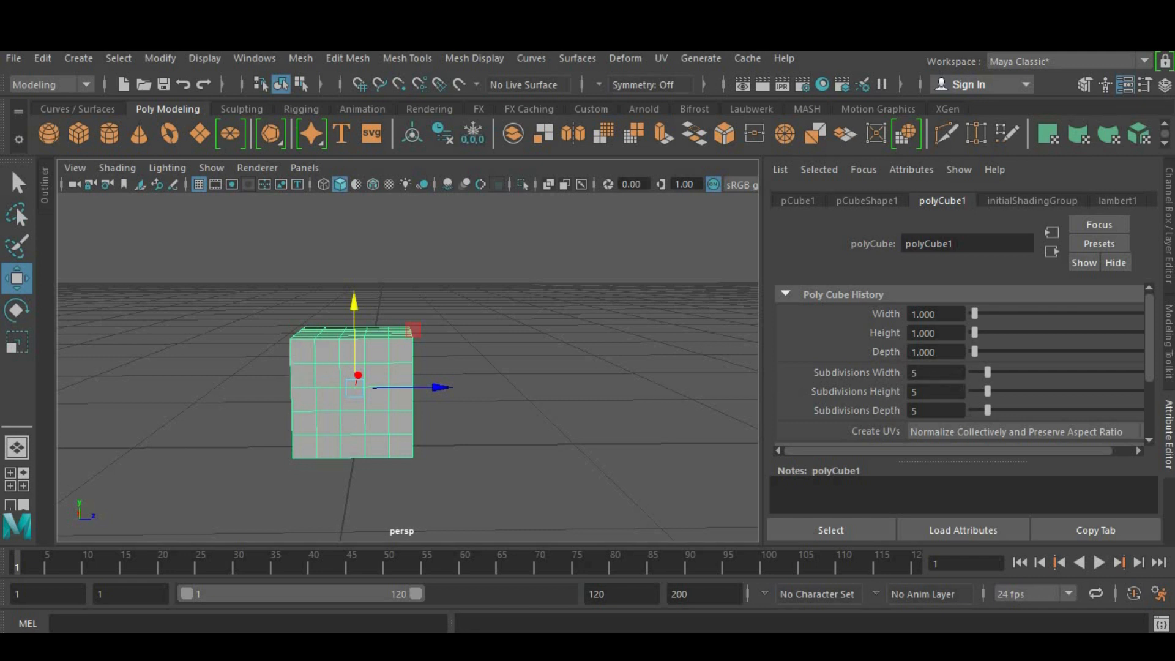
Set the cube's width, height and depth subdivisions to 1 each and deselect the cube.
{"action": "left_click_drag", "start_coordinate": [946, 373], "coordinate": [822, 347]}
{"action": "type", "text": "1"}
{"action": "key", "text": "Tab"}
{"action": "type", "text": "1"}
{"action": "key", "text": "Tab"}
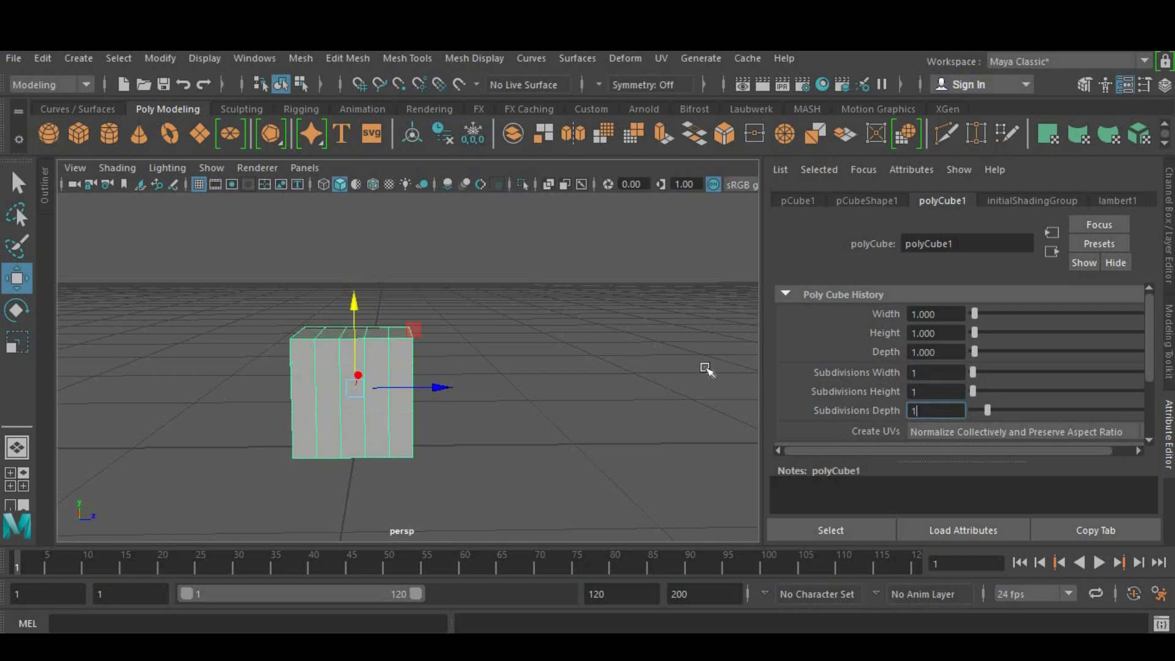
{"action": "left_click", "coordinate": [666, 367]}
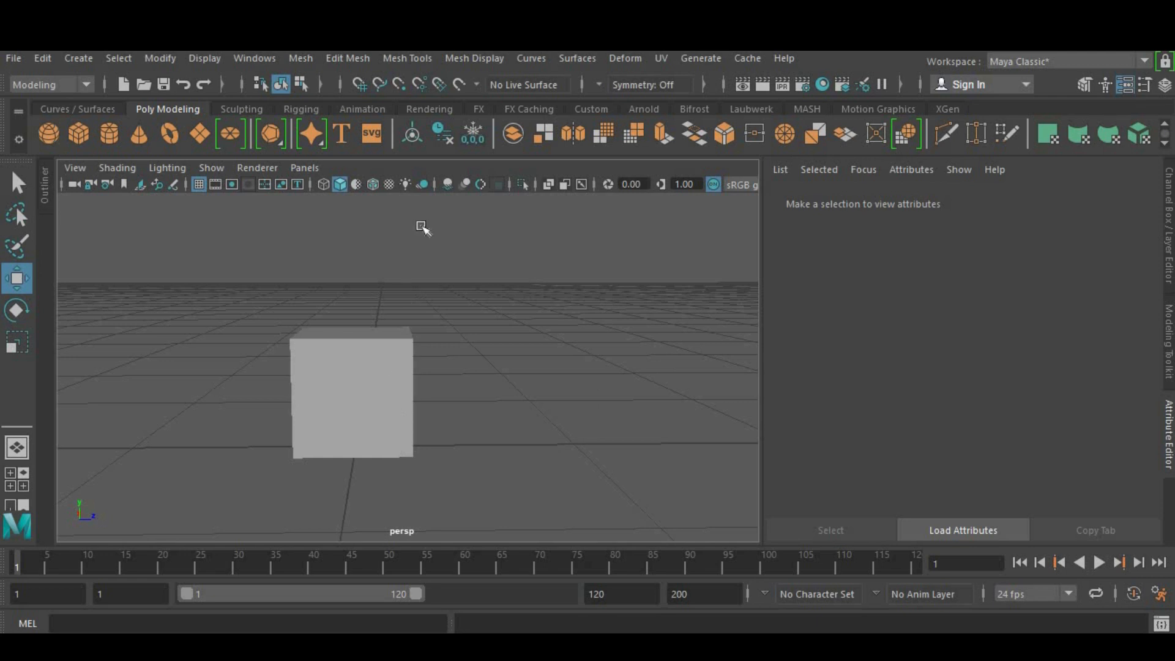
Select the cube and use Insert Edge Loop to add a vertical edge loop near its middle.
{"action": "left_click", "coordinate": [385, 373]}
{"action": "left_click", "coordinate": [412, 62]}
{"action": "left_click", "coordinate": [395, 344]}
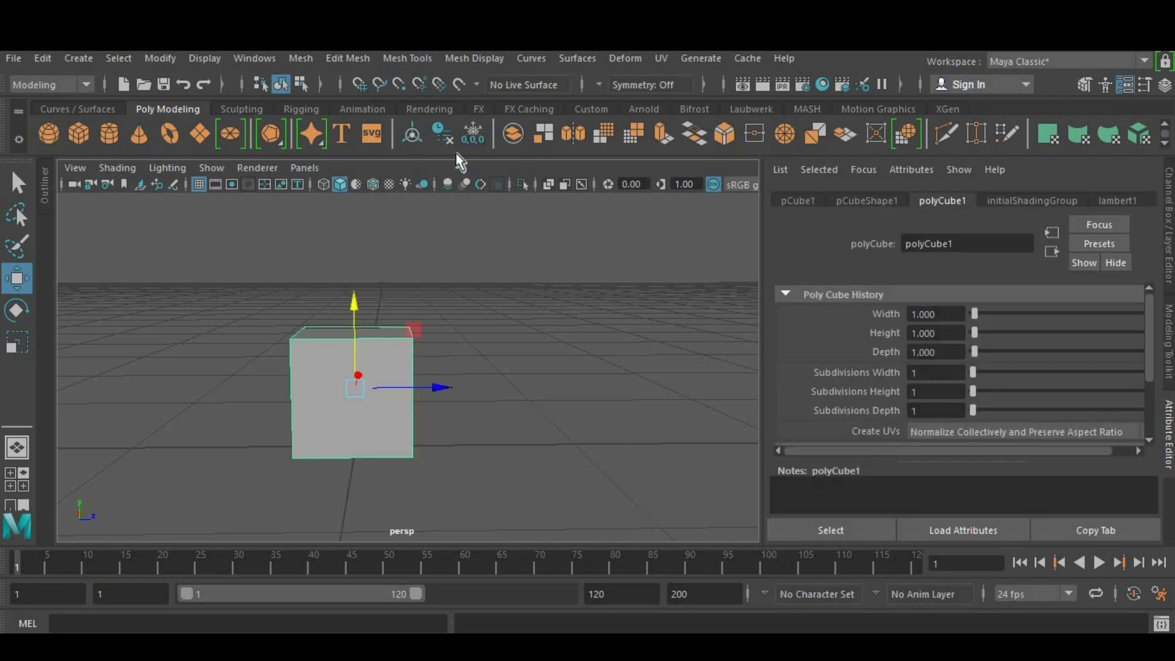
{"action": "left_click", "coordinate": [459, 58]}
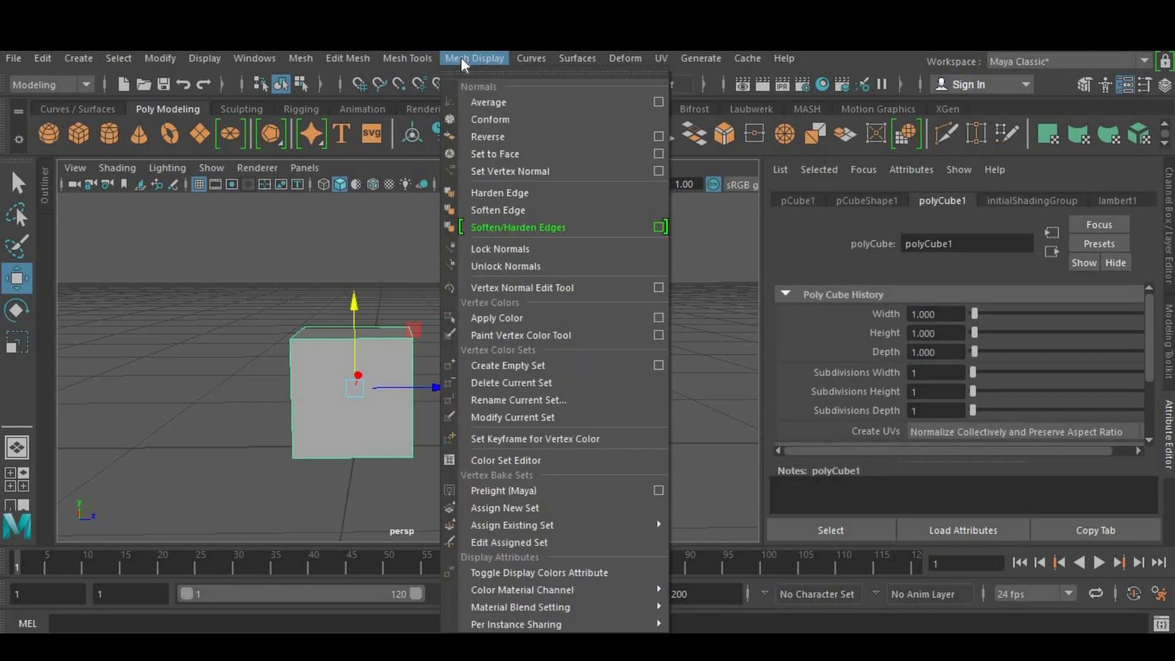
{"action": "left_click", "coordinate": [413, 58]}
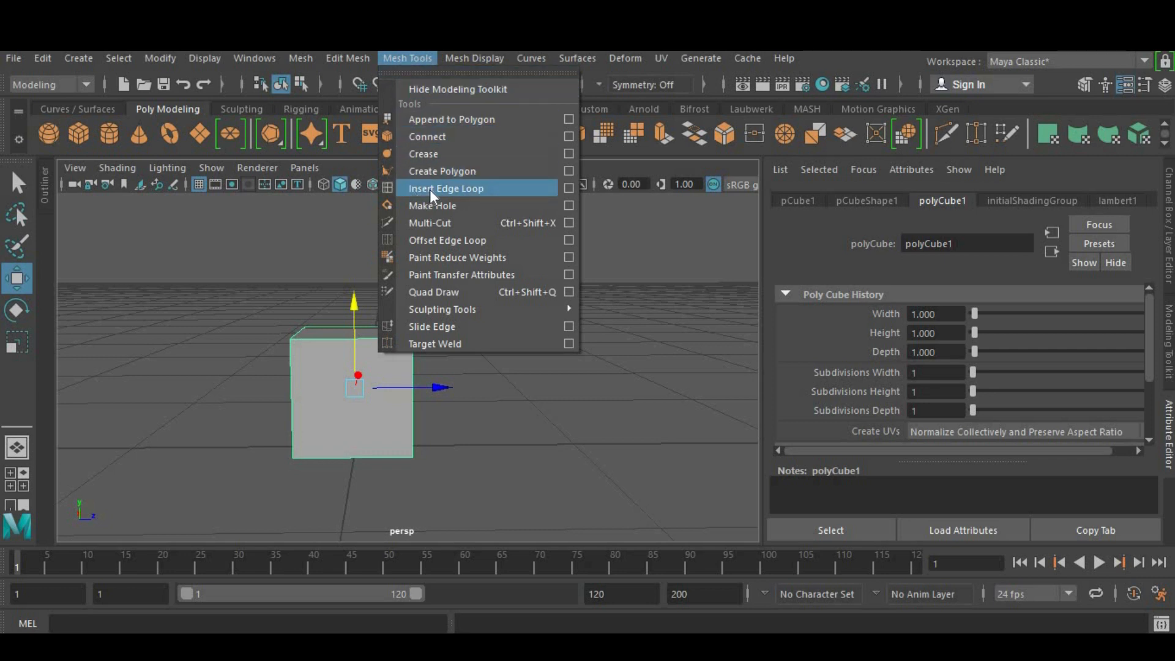
{"action": "left_click", "coordinate": [473, 189]}
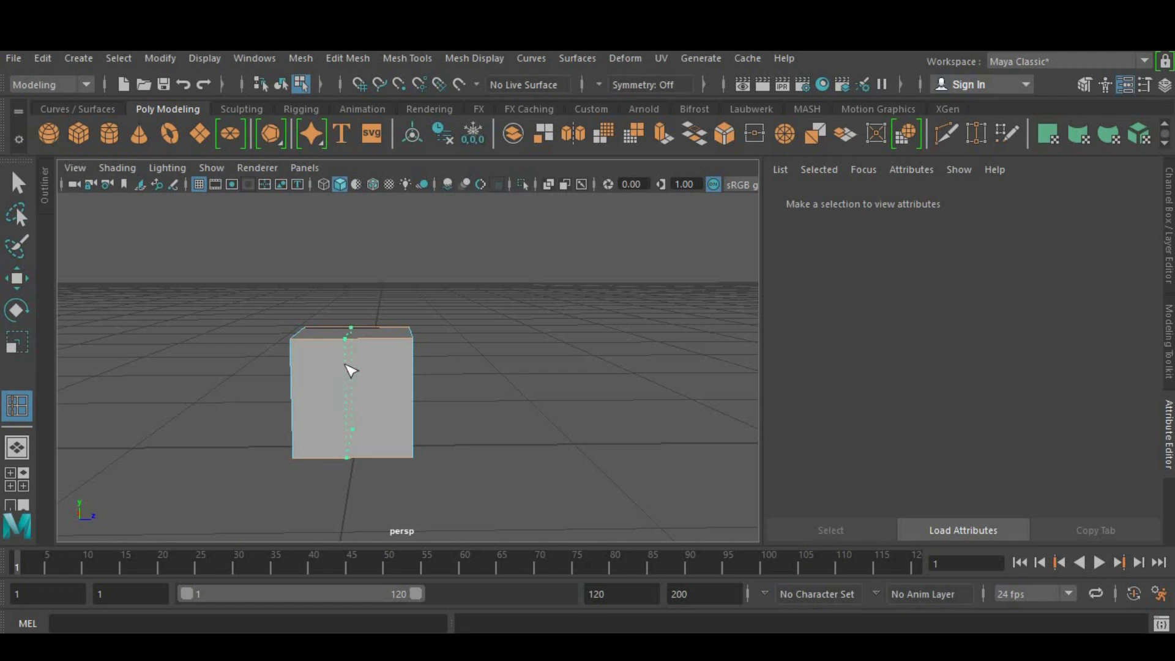
{"action": "left_click", "coordinate": [350, 371]}
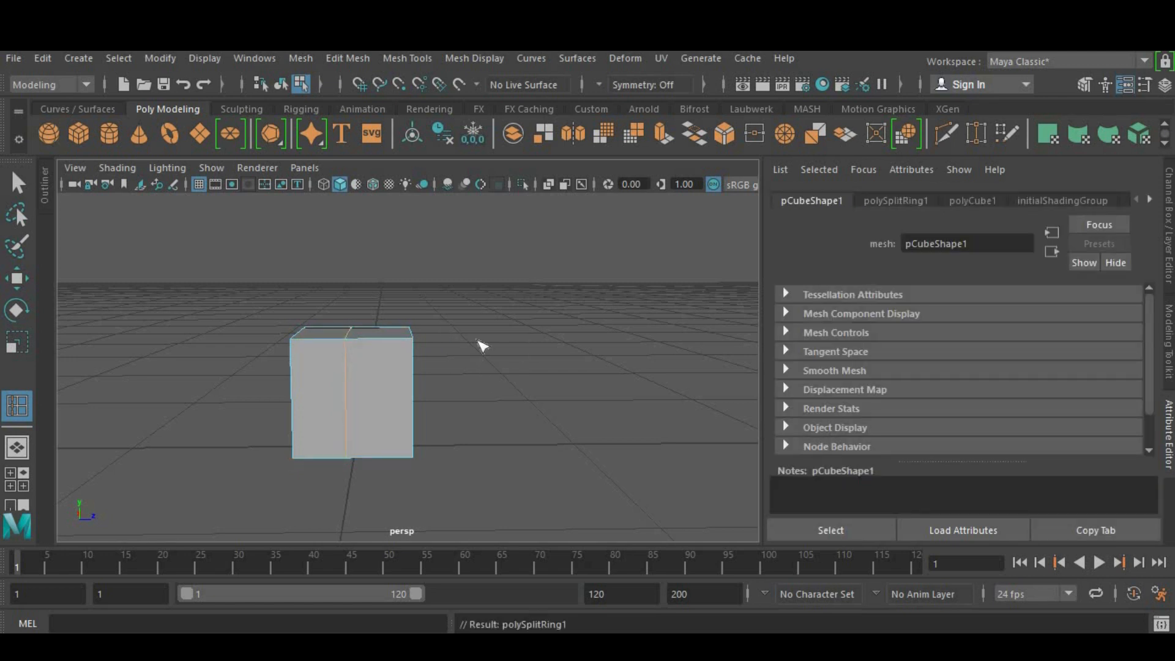
Insert a second edge loop parallel to the first and a third one perpendicular to them through the cube's middle.
{"action": "left_click_drag", "start_coordinate": [597, 368], "coordinate": [385, 390], "text": "alt"}
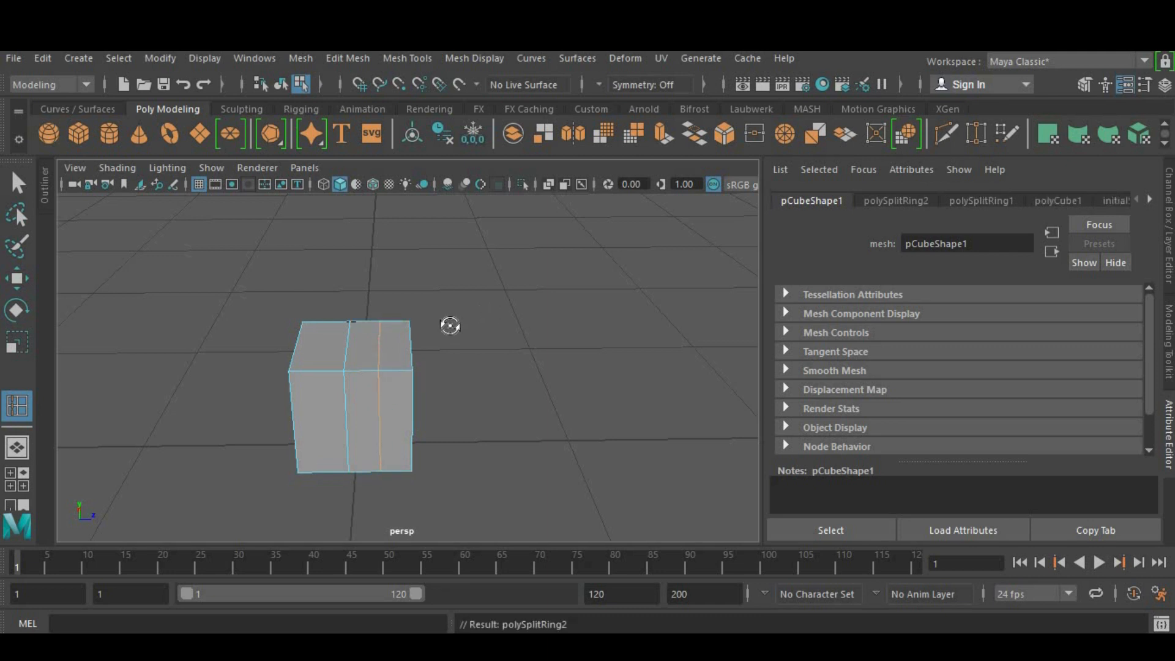
{"action": "left_click_drag", "start_coordinate": [449, 325], "coordinate": [673, 323], "text": "alt"}
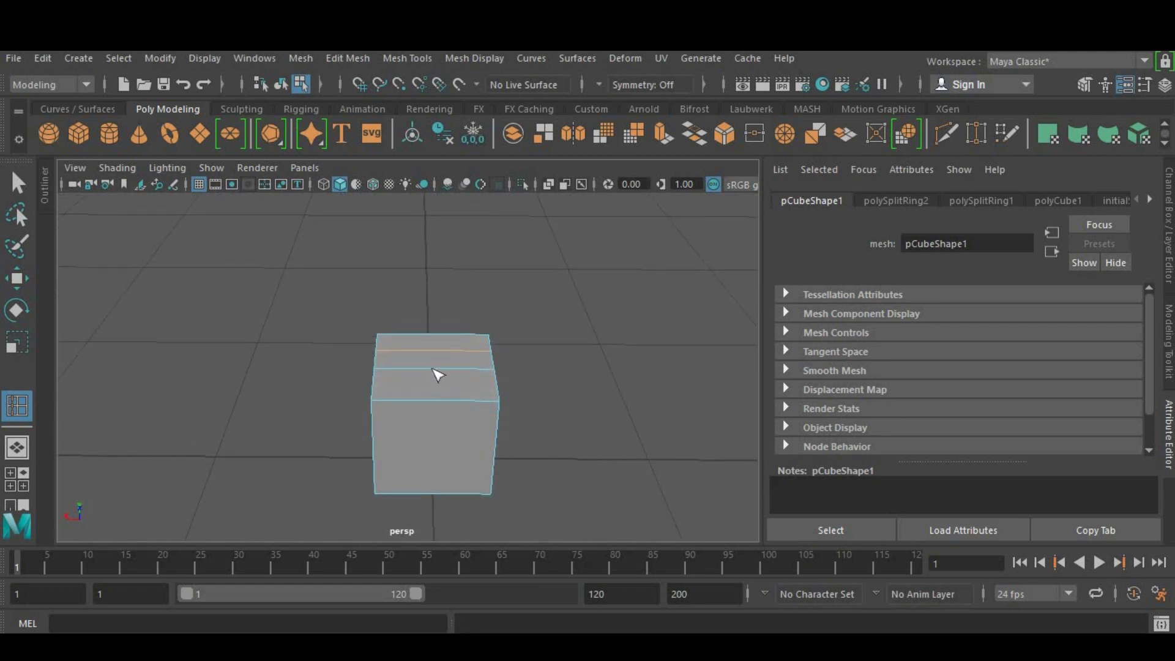
{"action": "left_click_drag", "start_coordinate": [432, 369], "coordinate": [439, 374]}
{"action": "left_click_drag", "start_coordinate": [608, 349], "coordinate": [356, 428], "text": "alt"}
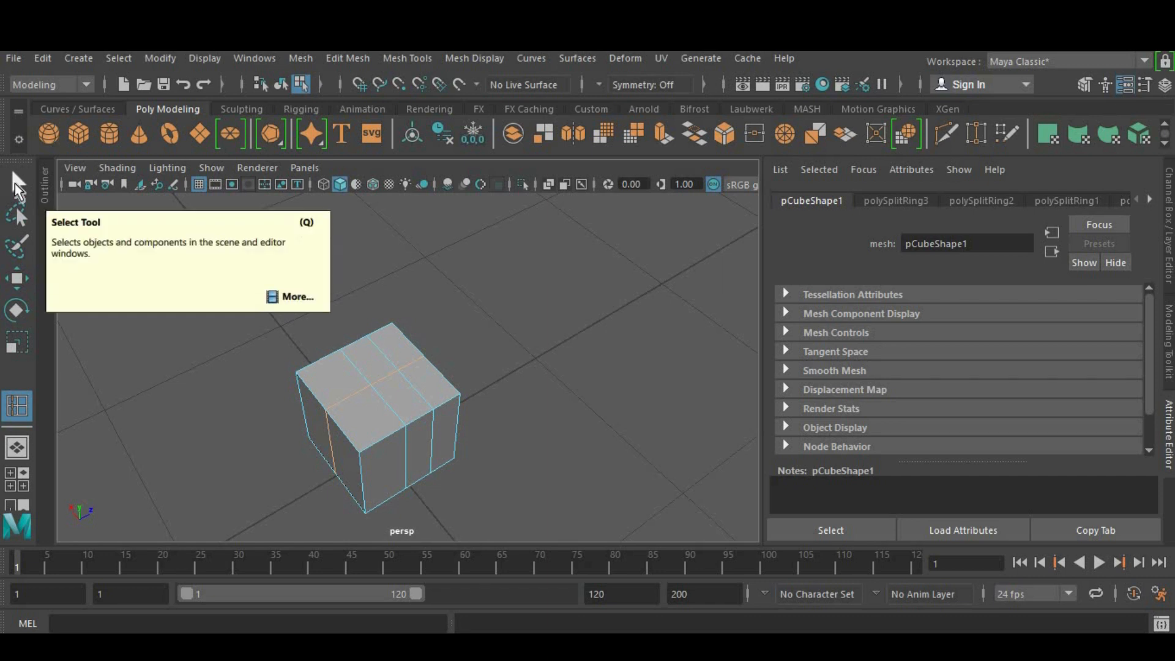
Leave the Insert Edge Loop tool for the Select tool, return the cube to Object Mode and view it from the side.
{"action": "left_click", "coordinate": [17, 185]}
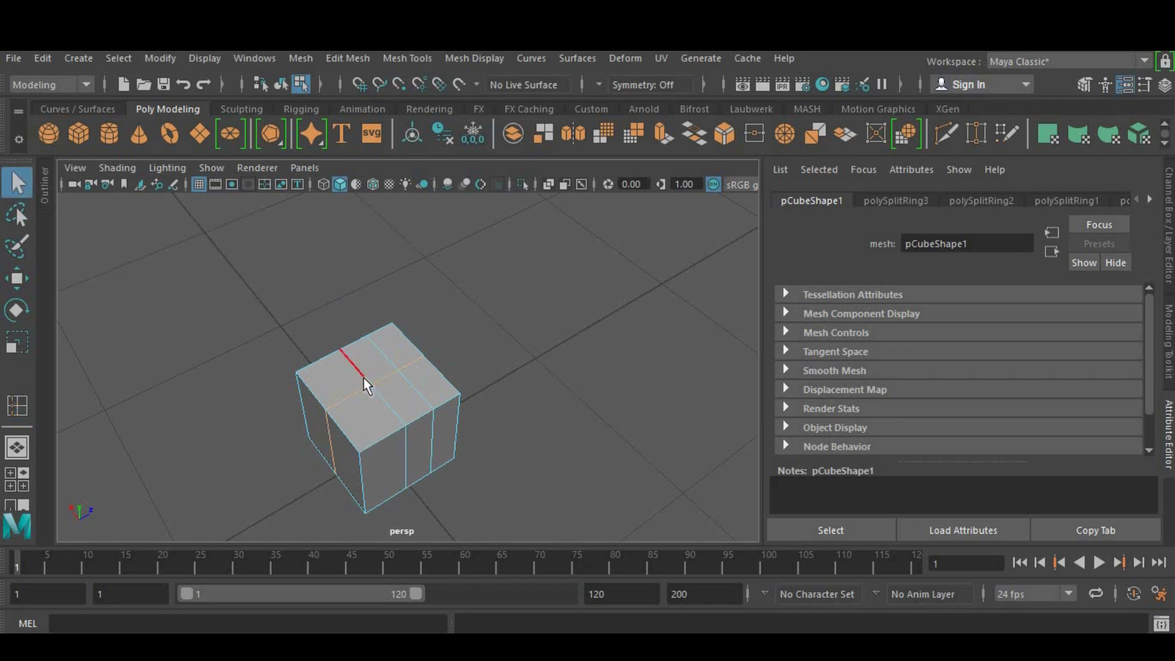
{"action": "right_click_drag", "start_coordinate": [365, 378], "coordinate": [453, 174]}
{"action": "left_click_drag", "start_coordinate": [389, 421], "coordinate": [471, 333], "text": "alt"}
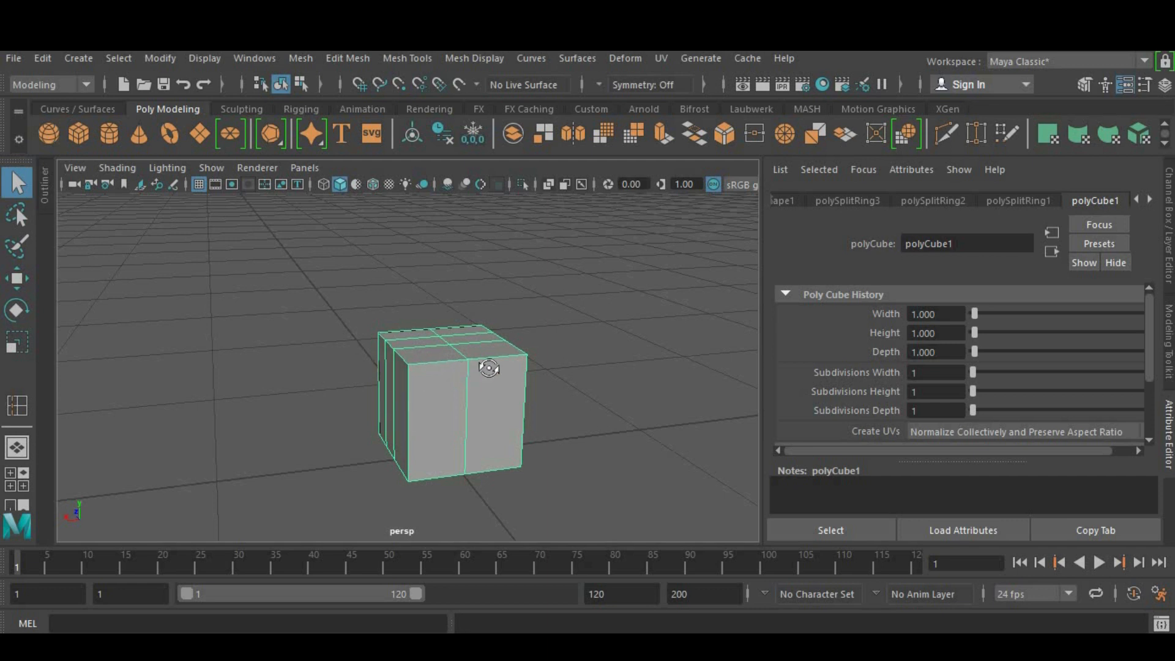
{"action": "left_click_drag", "start_coordinate": [486, 364], "coordinate": [498, 406], "text": "alt"}
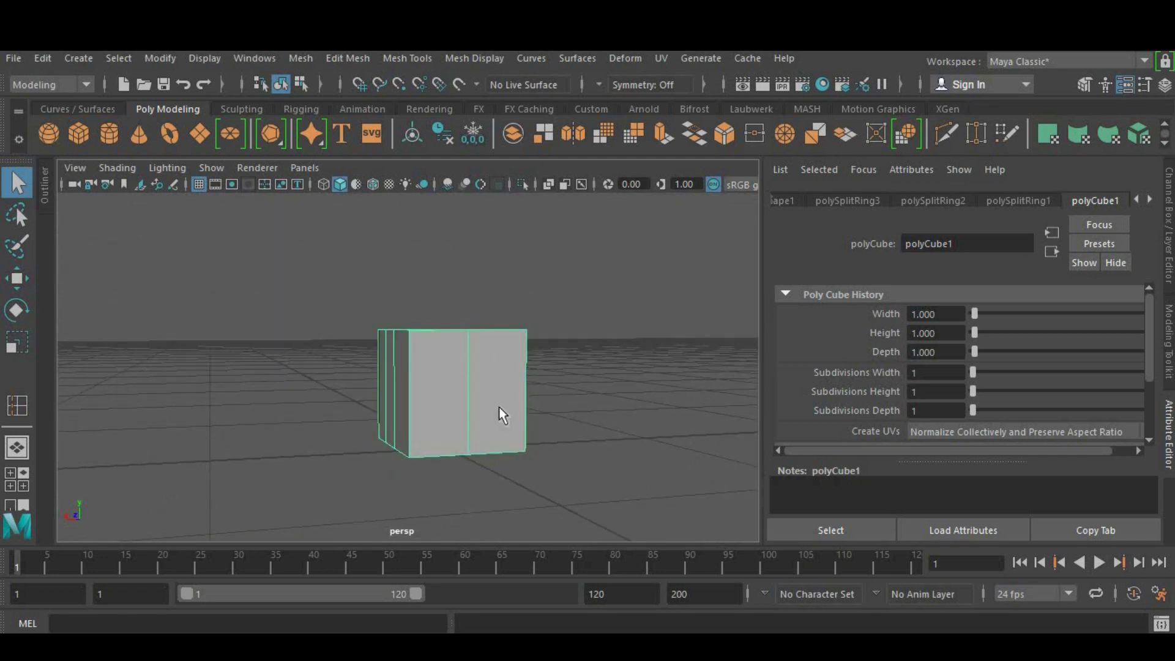
Switch the cube to face selection and select both halves of its undivided-height front side together.
{"action": "right_click", "coordinate": [498, 373]}
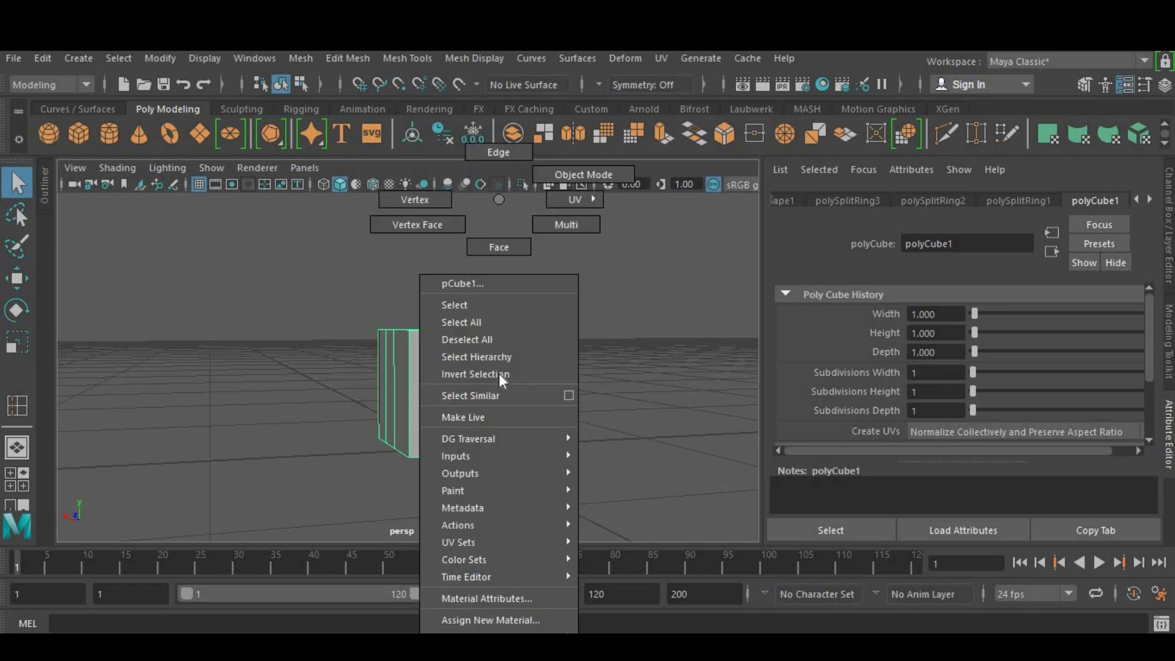
{"action": "left_click", "coordinate": [498, 247]}
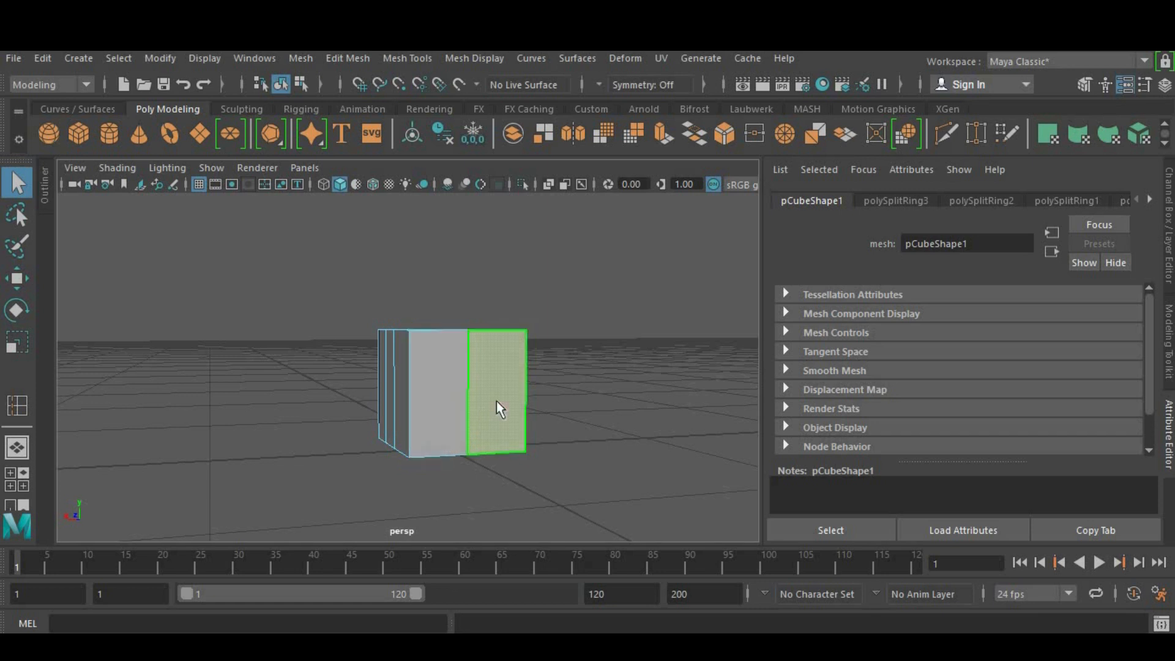
{"action": "left_click", "coordinate": [443, 420]}
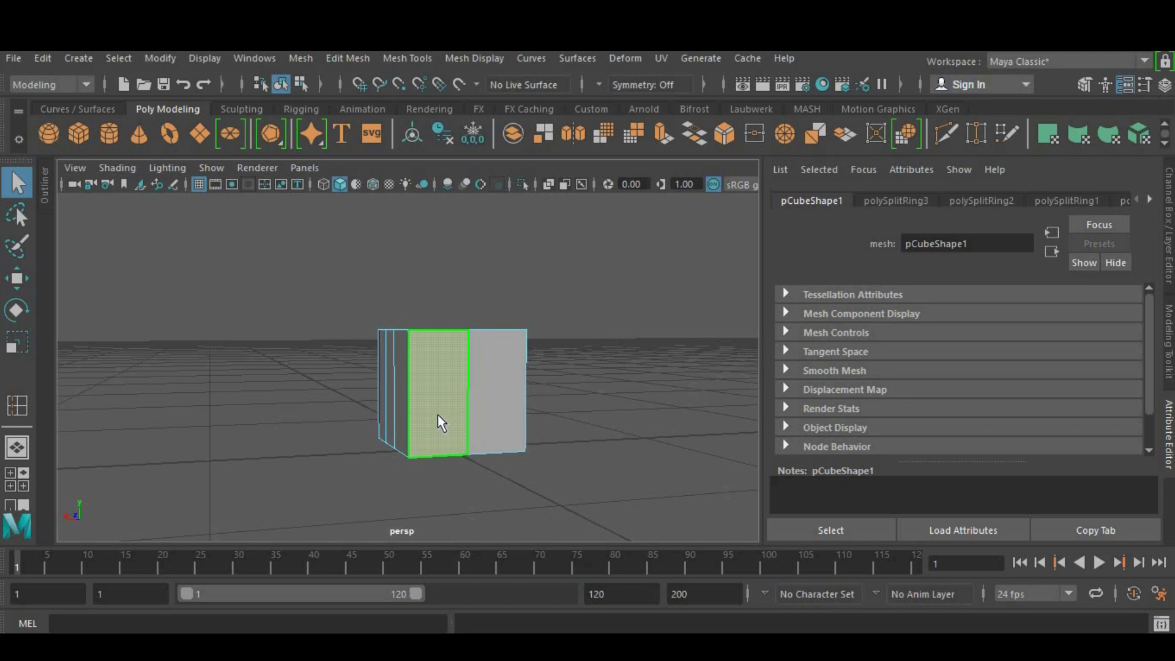
{"action": "left_click", "coordinate": [508, 401], "text": "shift"}
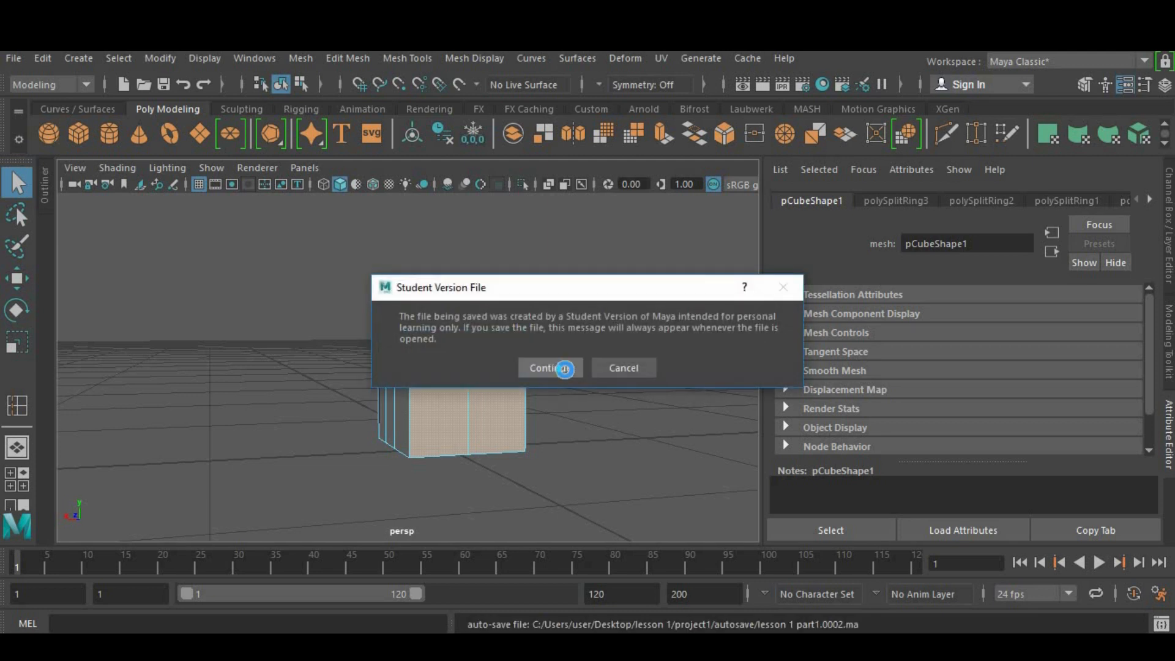
Continue past the student-version save notice and add one half of the cube's opposite side to the face selection.
{"action": "left_click", "coordinate": [565, 368]}
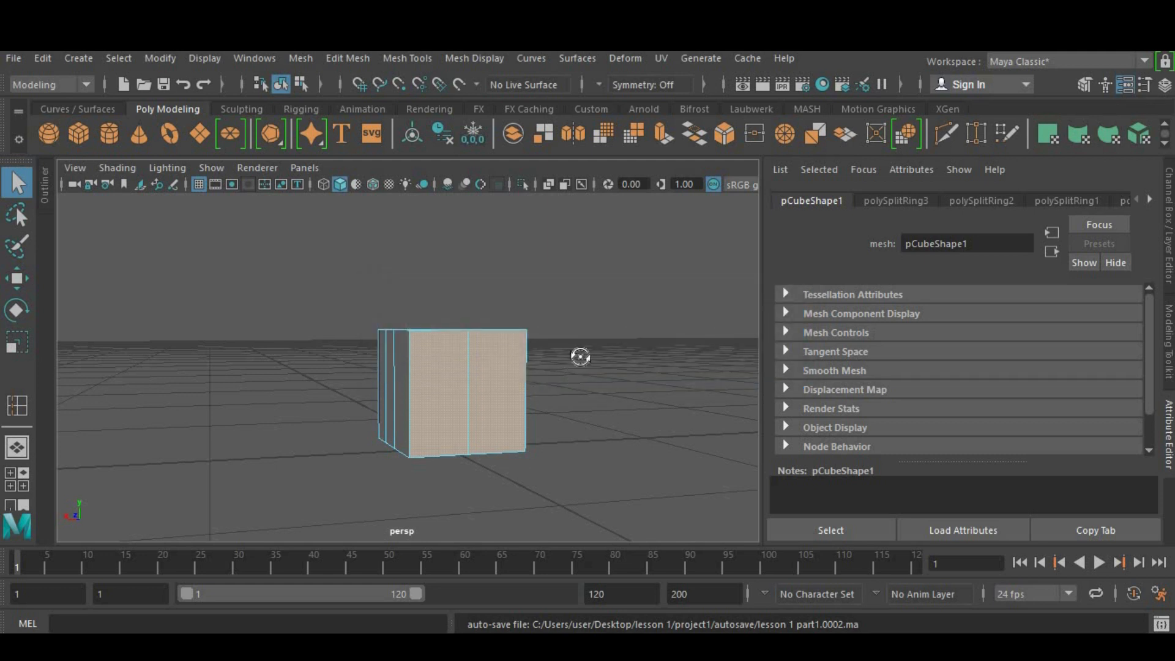
{"action": "left_click_drag", "start_coordinate": [587, 365], "coordinate": [1040, 361], "text": "alt"}
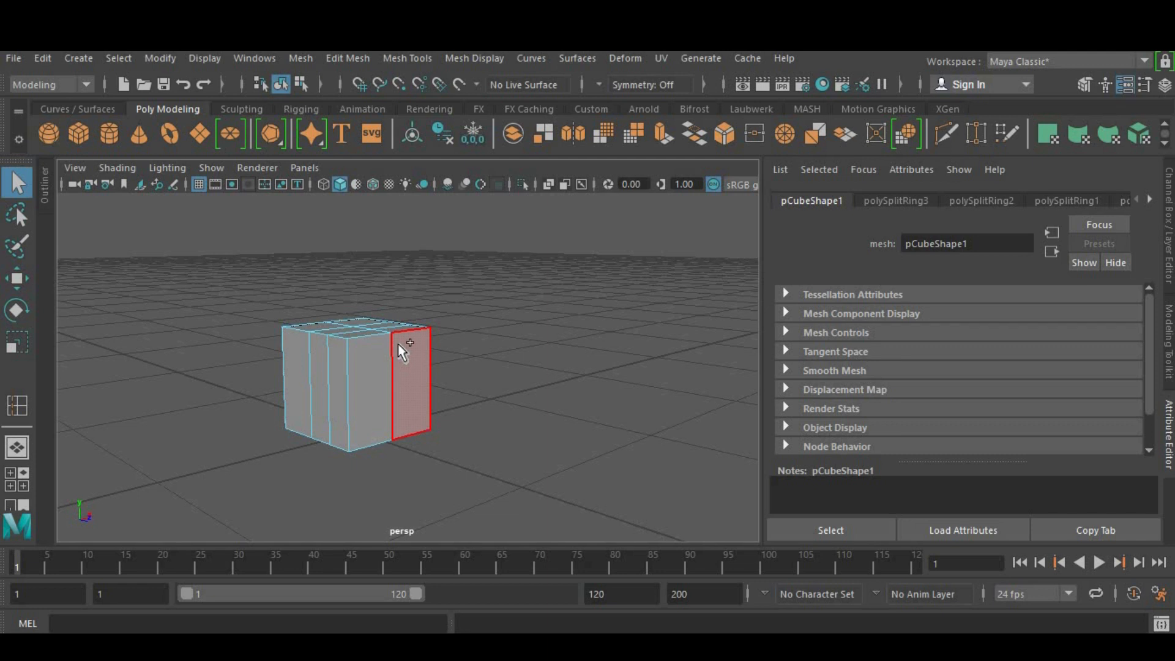
{"action": "left_click", "coordinate": [366, 372]}
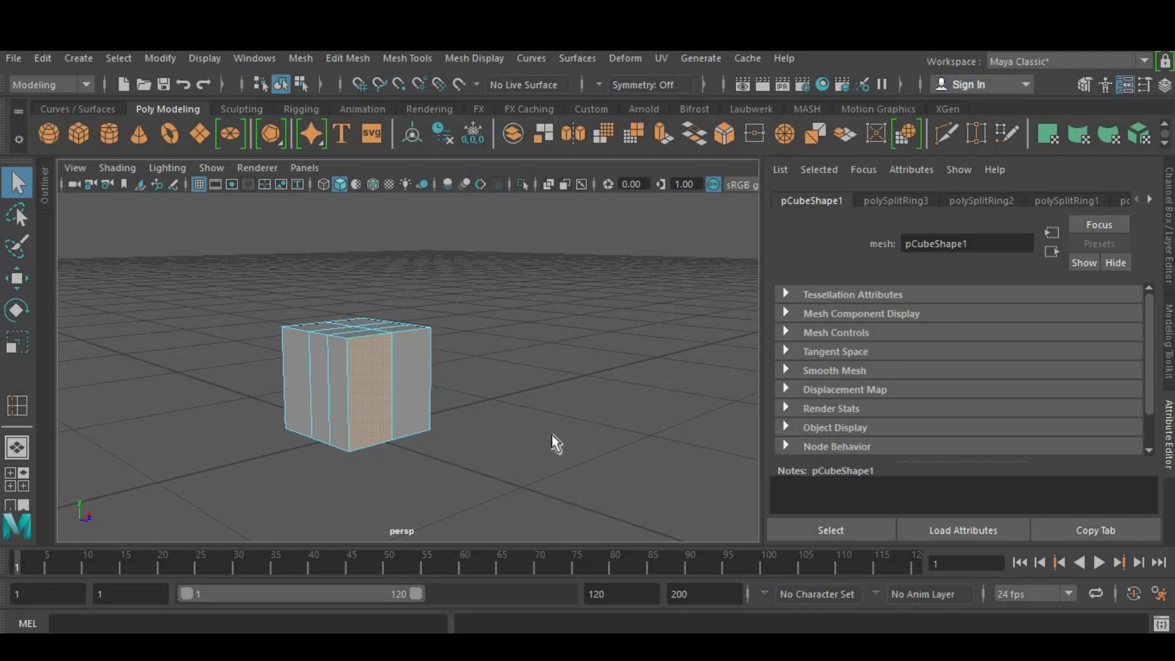
Deselect the extra faces, keeping only one half of the cube's undivided front side selected.
{"action": "left_click_drag", "start_coordinate": [636, 404], "coordinate": [372, 436], "text": "alt"}
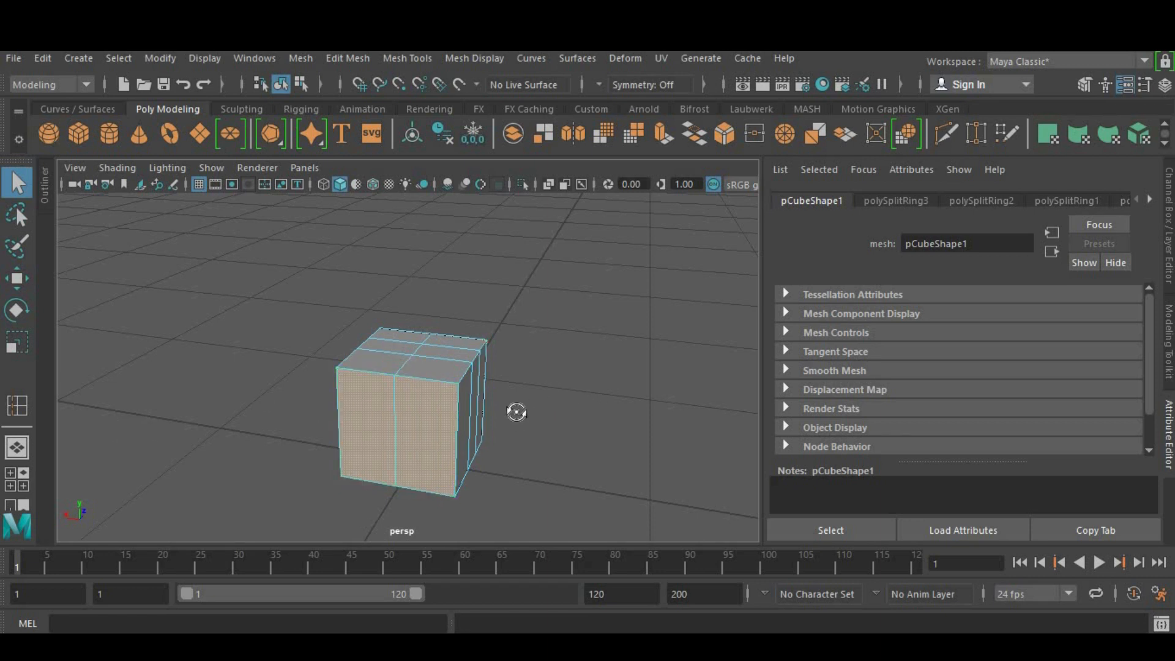
{"action": "left_click_drag", "start_coordinate": [517, 412], "coordinate": [364, 354], "text": "alt"}
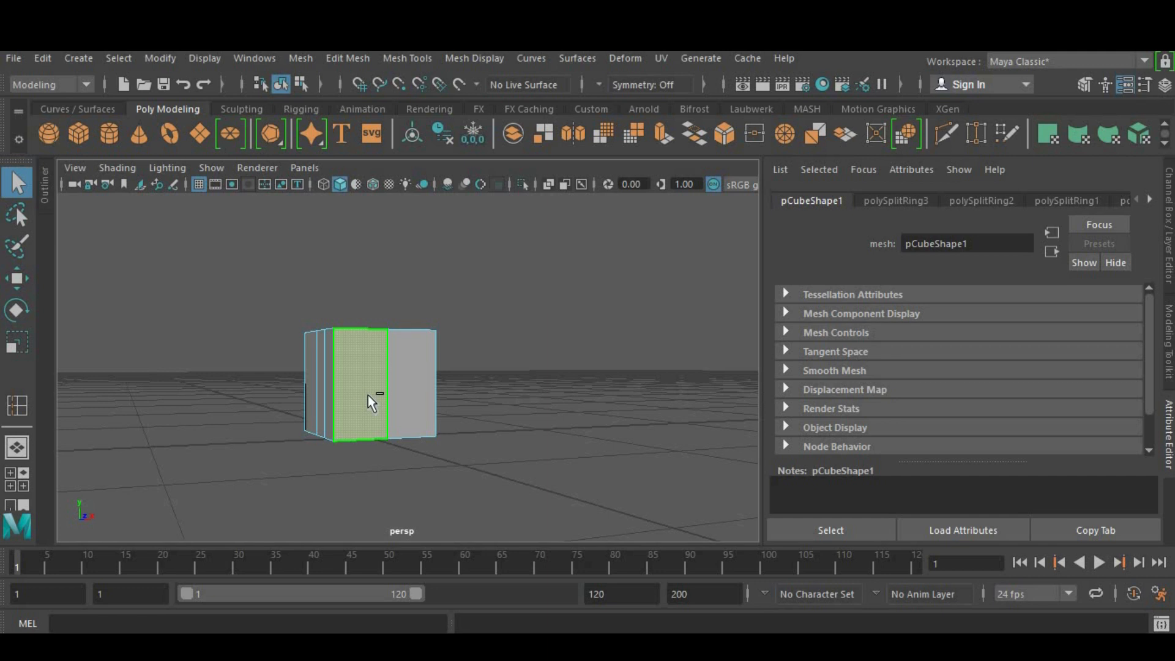
{"action": "left_click", "coordinate": [502, 468]}
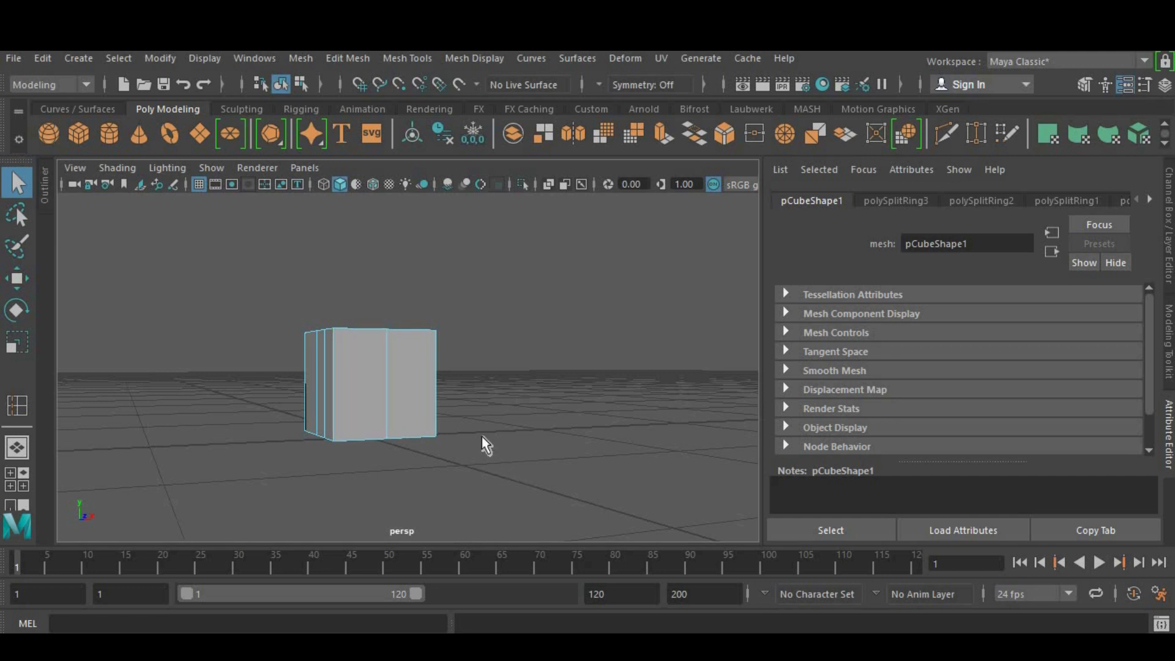
{"action": "left_click_drag", "start_coordinate": [328, 472], "coordinate": [545, 403], "text": "alt"}
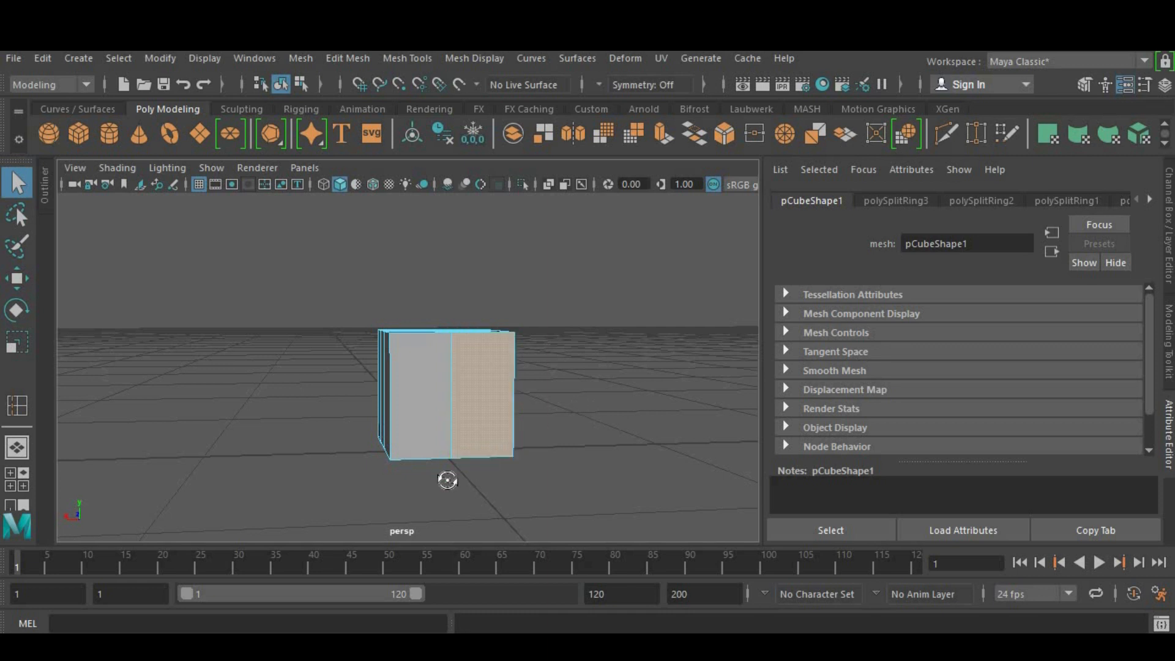
{"action": "left_click_drag", "start_coordinate": [447, 479], "coordinate": [489, 438], "text": "alt"}
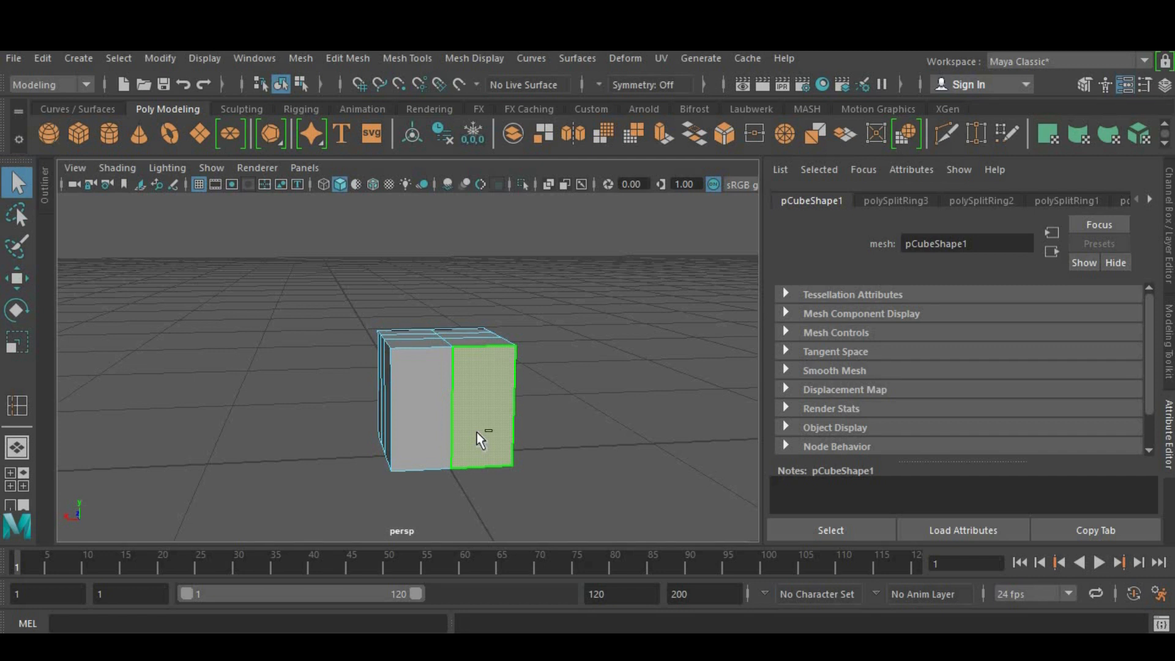
Apply Extrude Face to the selected half face without pulling it out, and return to the Select tool.
{"action": "right_click", "coordinate": [485, 431], "text": "shift"}
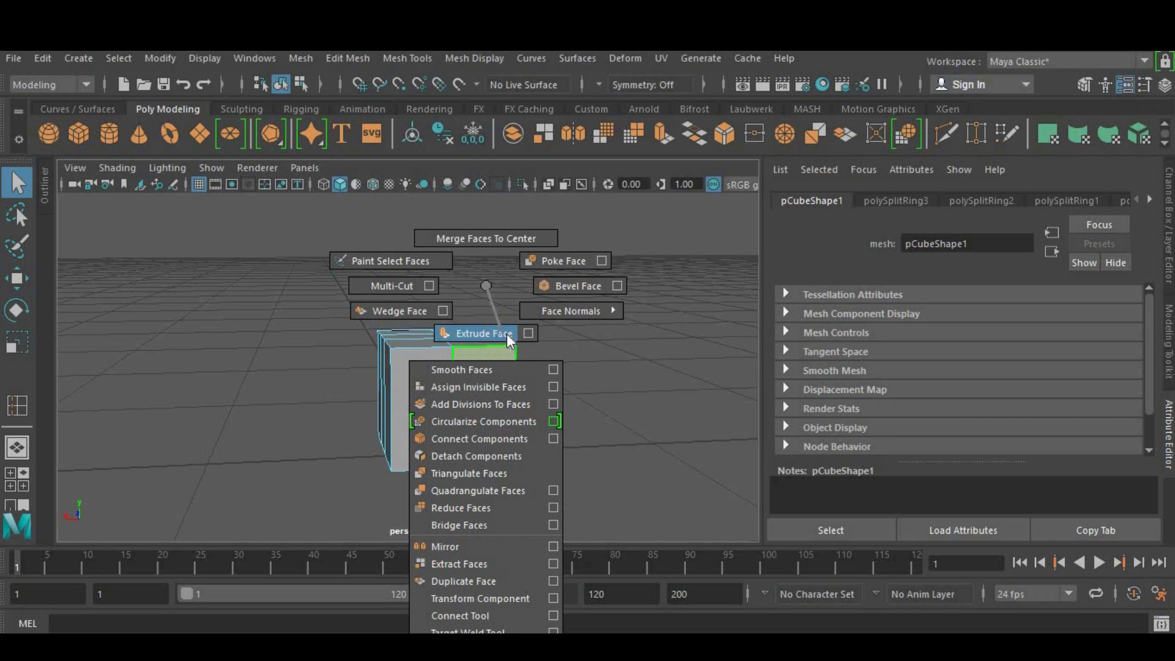
{"action": "right_click_drag", "start_coordinate": [477, 333], "coordinate": [478, 334], "text": "shift"}
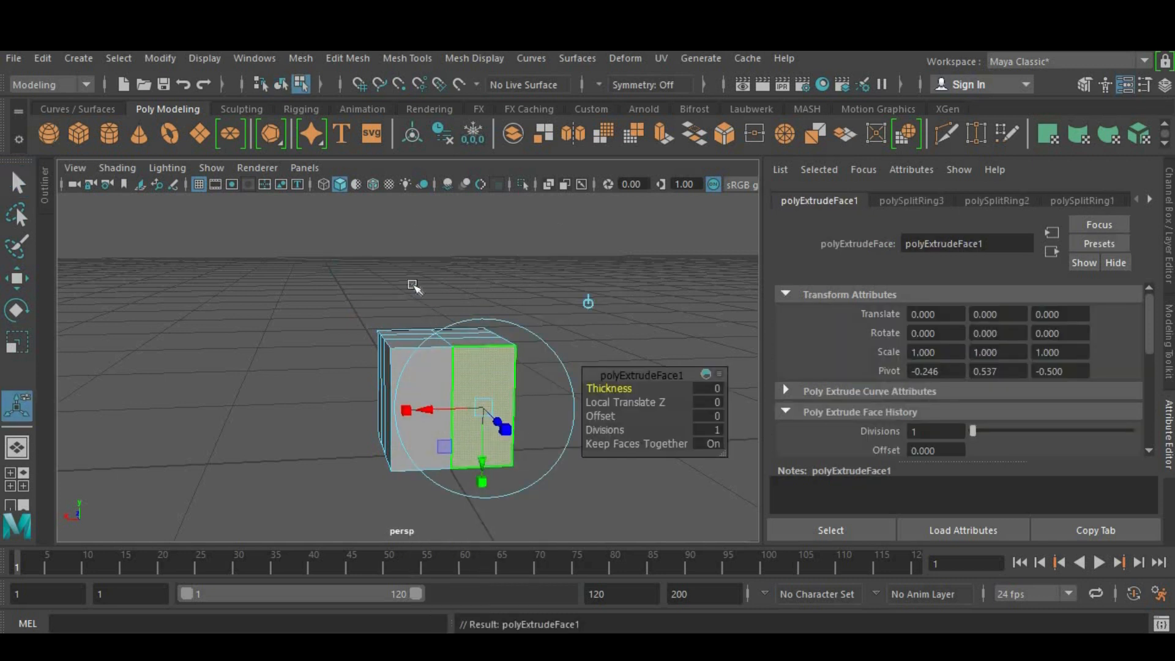
{"action": "left_click_drag", "start_coordinate": [472, 267], "coordinate": [461, 335], "text": "alt"}
{"action": "key", "text": "q"}
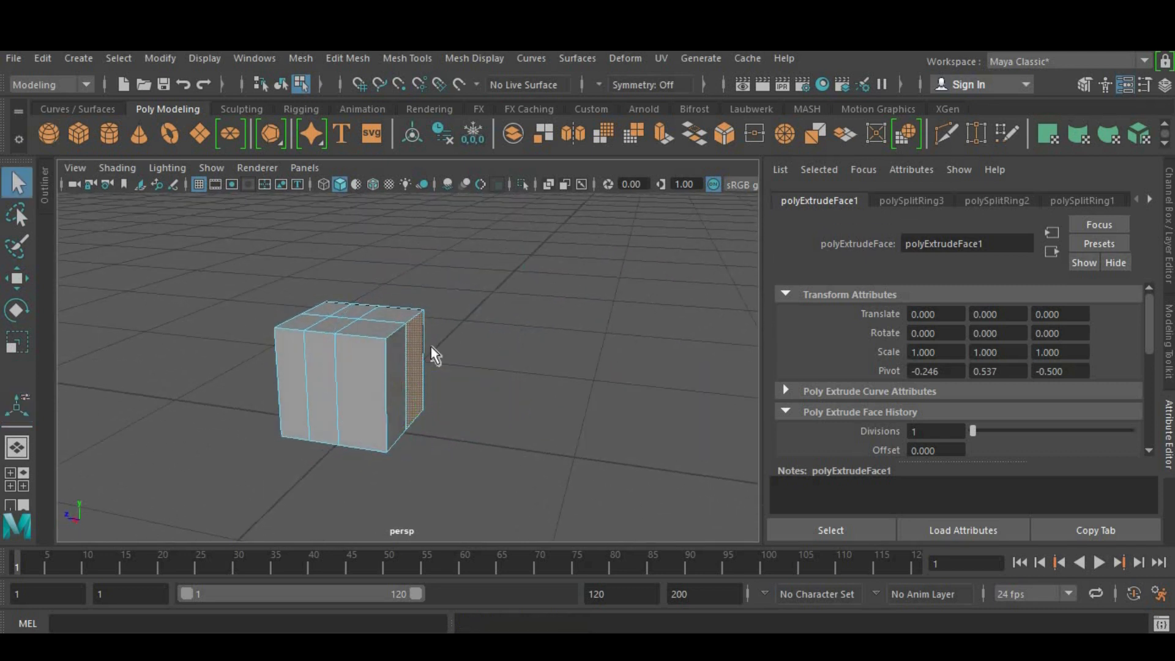
Undo the last selection change, reselect the half face and extrude it outward by a Local Translate Z of about 1.306.
{"action": "key", "text": "ctrl+z"}
{"action": "left_click", "coordinate": [415, 361]}
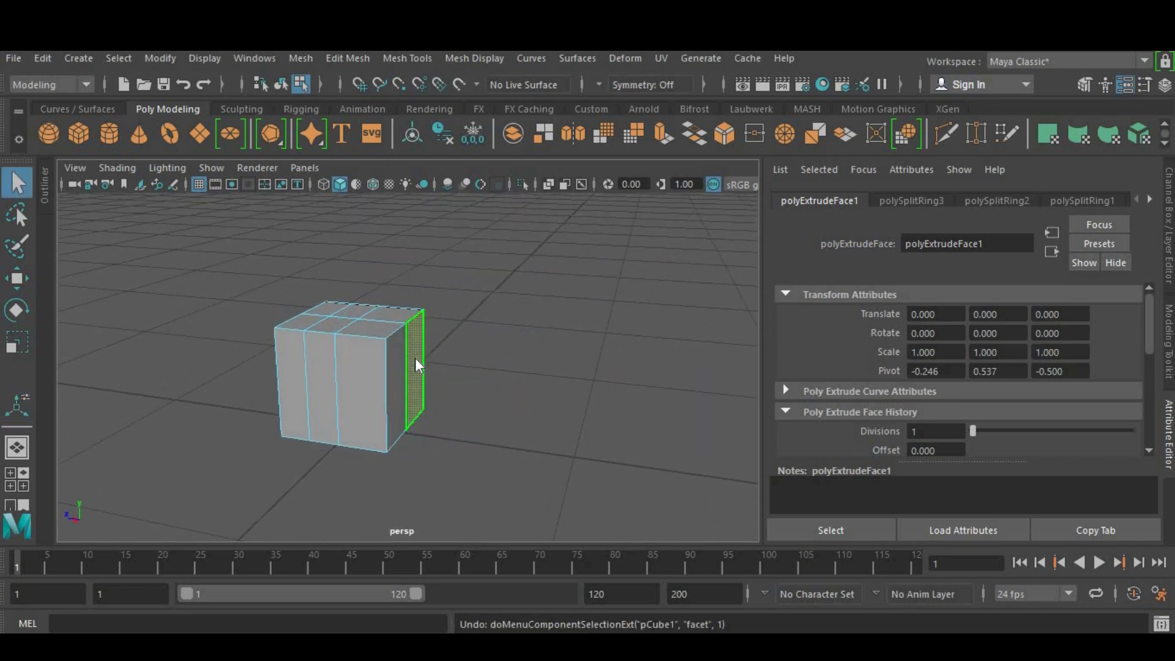
{"action": "right_click", "coordinate": [416, 360], "text": "ctrl"}
{"action": "left_click", "coordinate": [417, 364]}
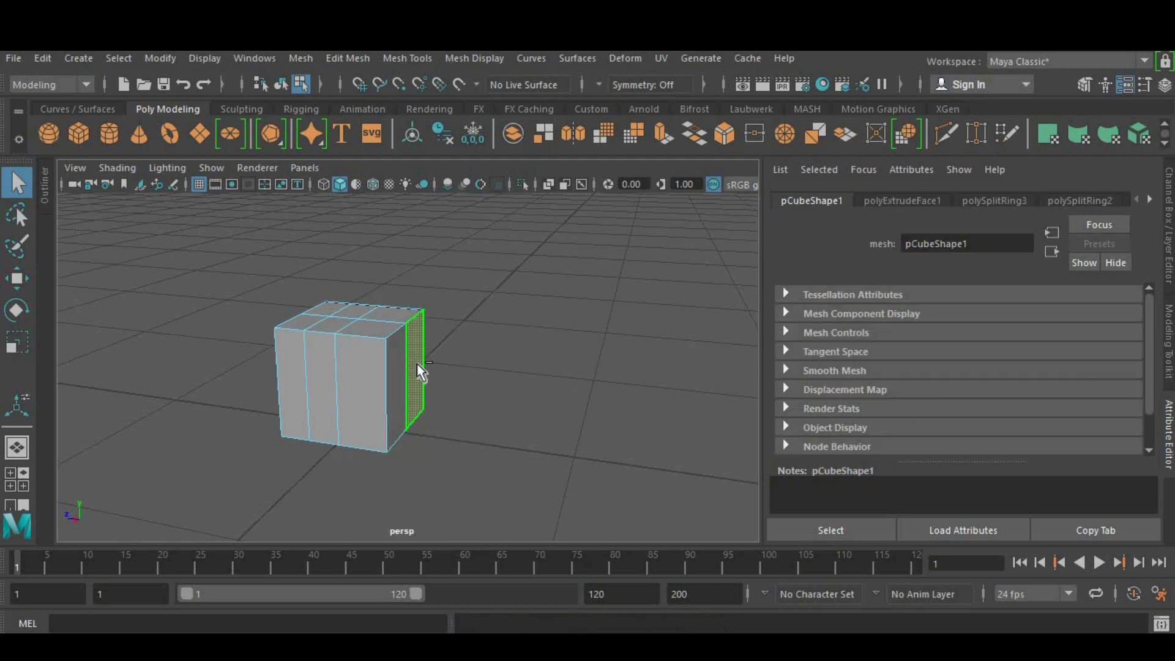
{"action": "right_click_drag", "start_coordinate": [417, 365], "coordinate": [410, 334], "text": "shift"}
{"action": "left_click", "coordinate": [456, 377]}
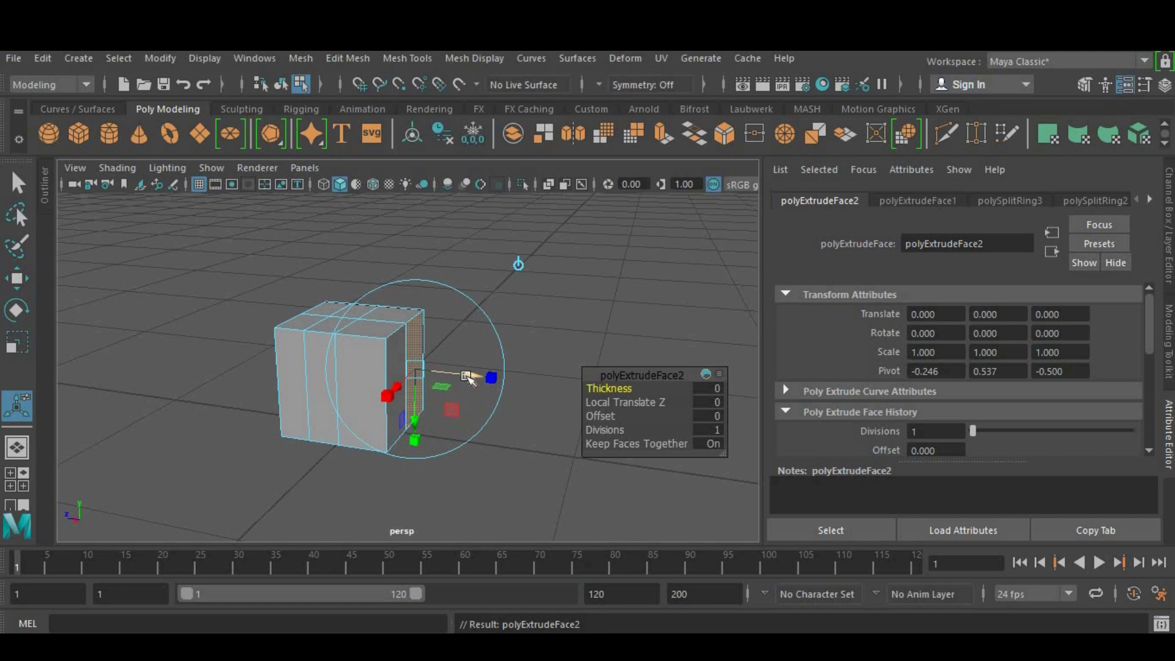
{"action": "left_click_drag", "start_coordinate": [468, 377], "coordinate": [620, 463]}
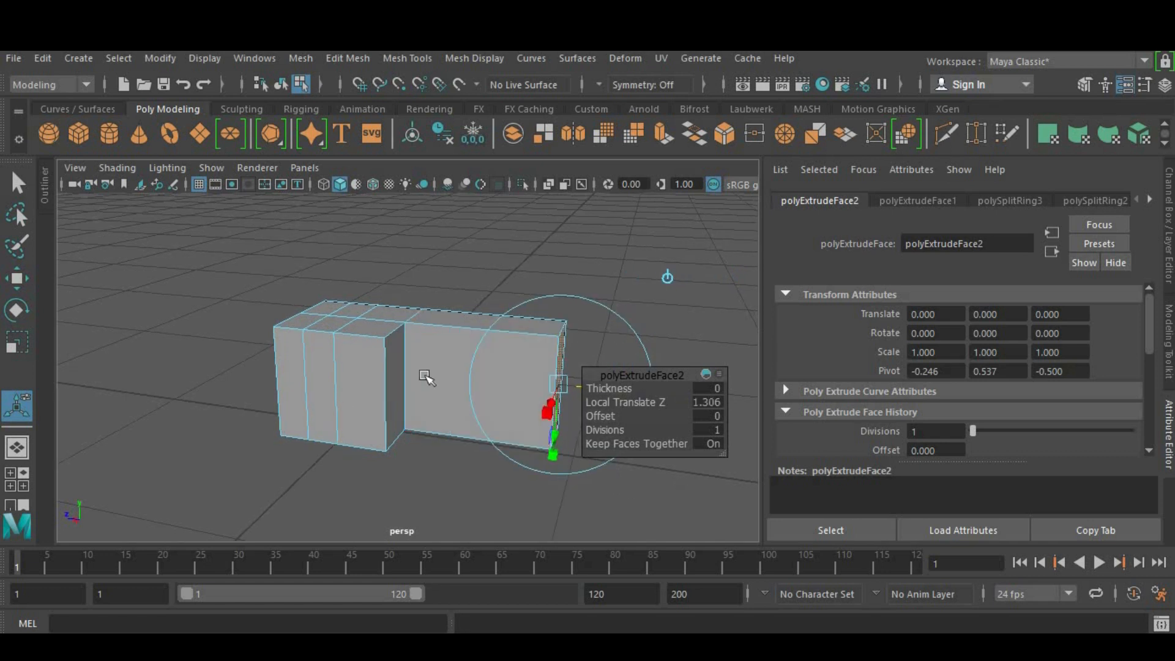
Set the extrusion's Divisions to 2 and move its settings overlay away from the extruded block.
{"action": "mouse_move", "coordinate": [422, 376]}
{"action": "left_mouse_down", "text": "alt"}
{"action": "mouse_move", "coordinate": [340, 379]}
{"action": "mouse_move", "coordinate": [438, 389]}
{"action": "left_mouse_up", "text": "alt"}
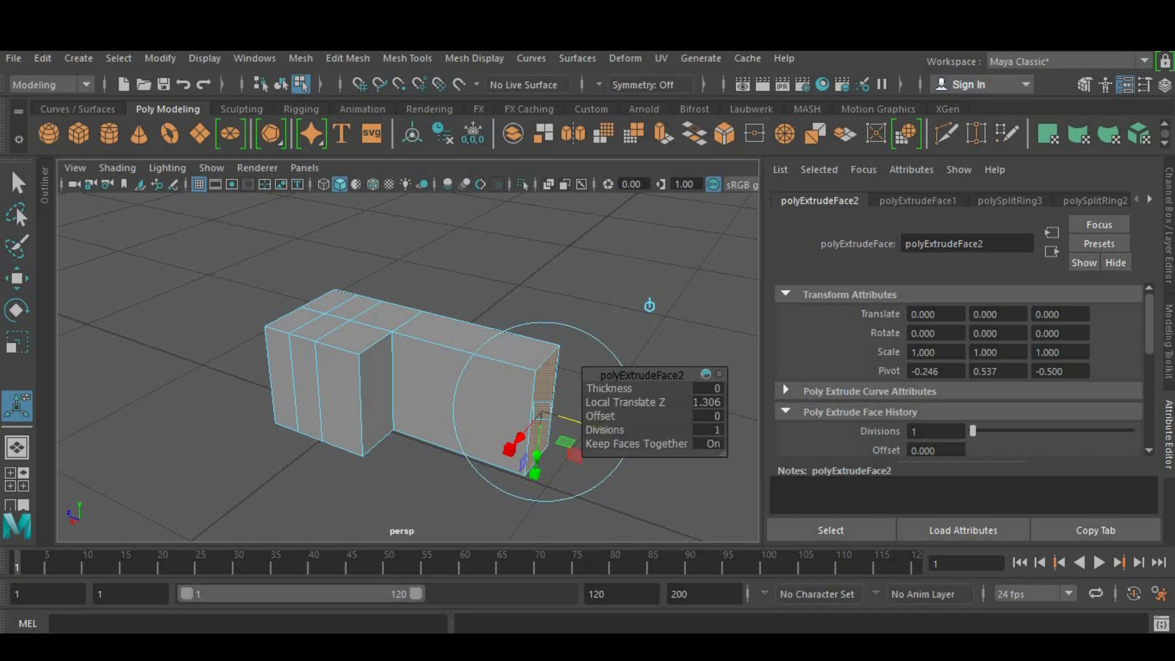
{"action": "left_click", "coordinate": [710, 431]}
{"action": "key", "text": "Return"}
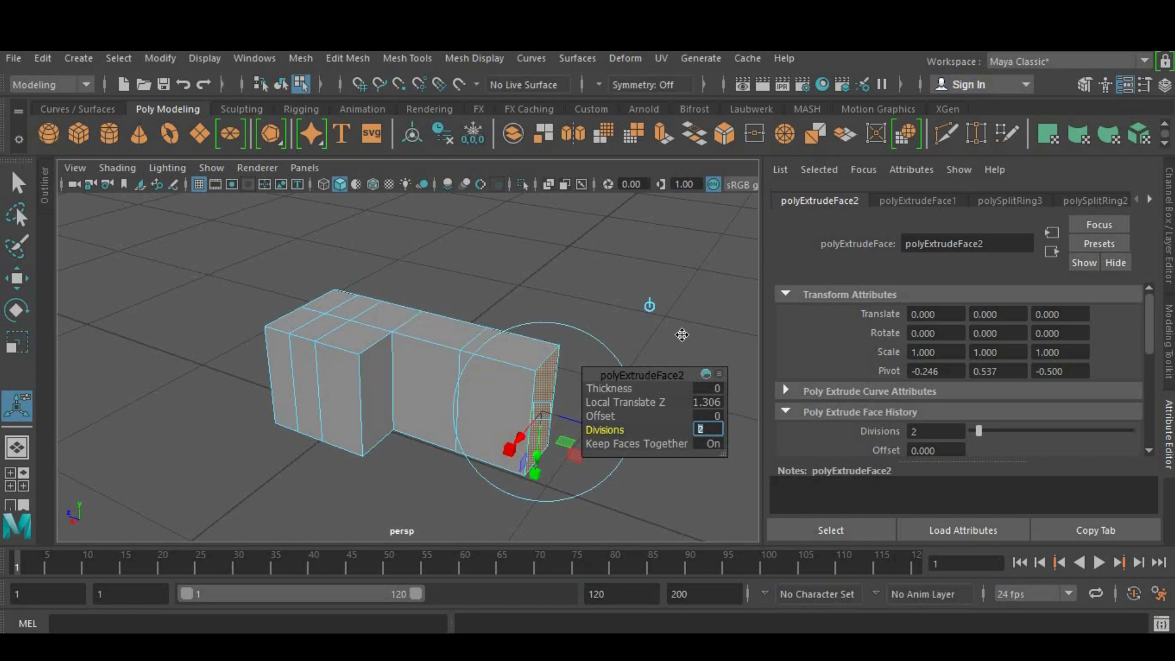
{"action": "left_click_drag", "start_coordinate": [637, 400], "coordinate": [667, 242]}
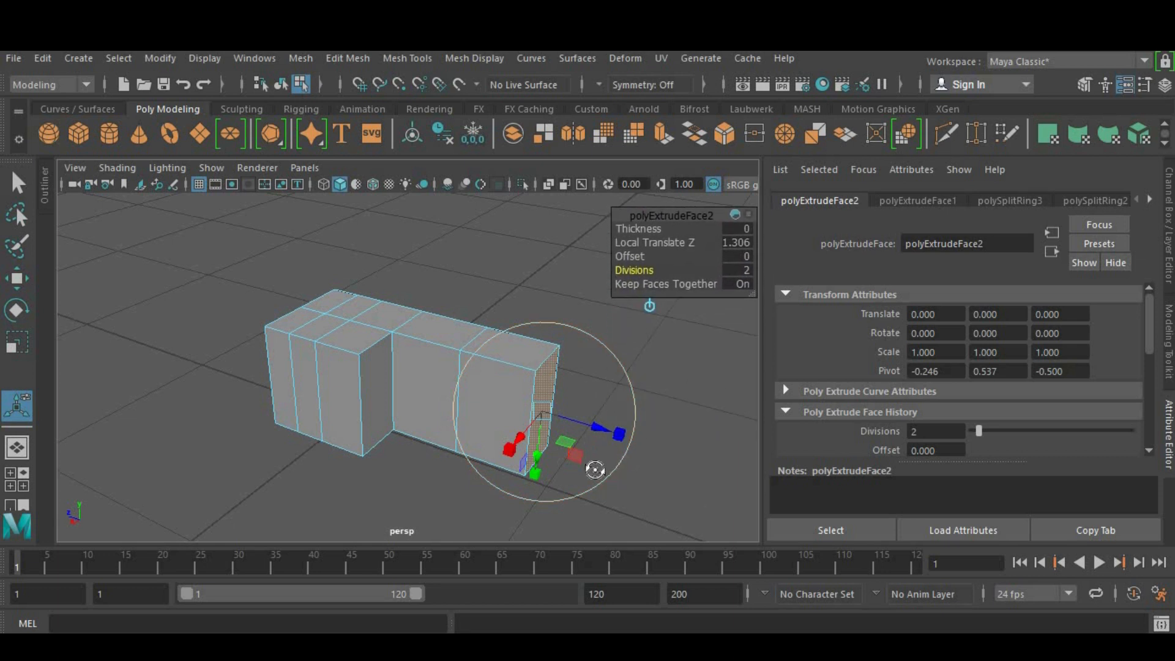
{"action": "left_click_drag", "start_coordinate": [597, 471], "coordinate": [540, 427], "text": "alt"}
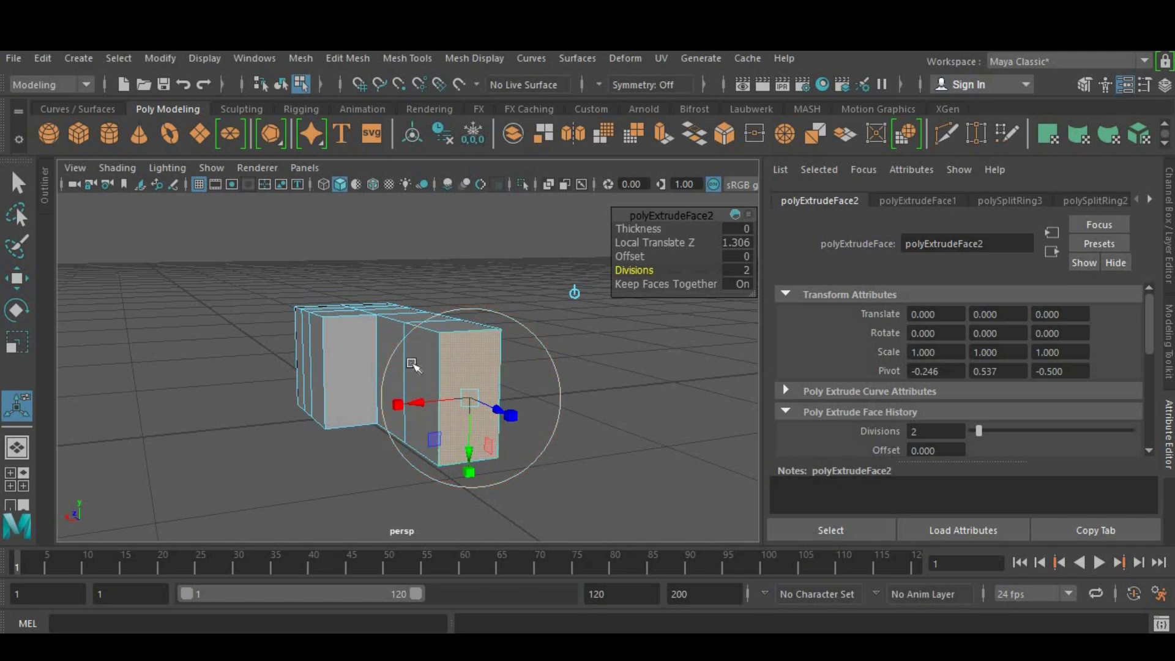
Extrude the block's end face again, scale it down uniformly and pull it outward by about 0.513.
{"action": "left_click", "coordinate": [480, 366]}
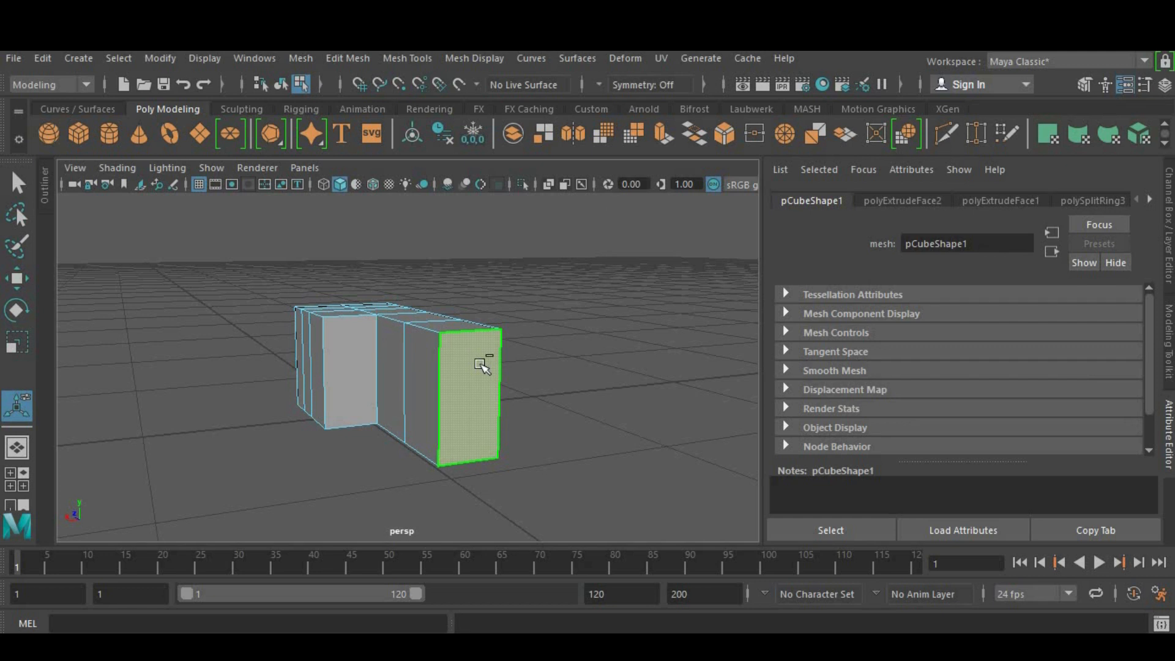
{"action": "right_click_drag", "start_coordinate": [480, 364], "coordinate": [483, 334], "text": "shift"}
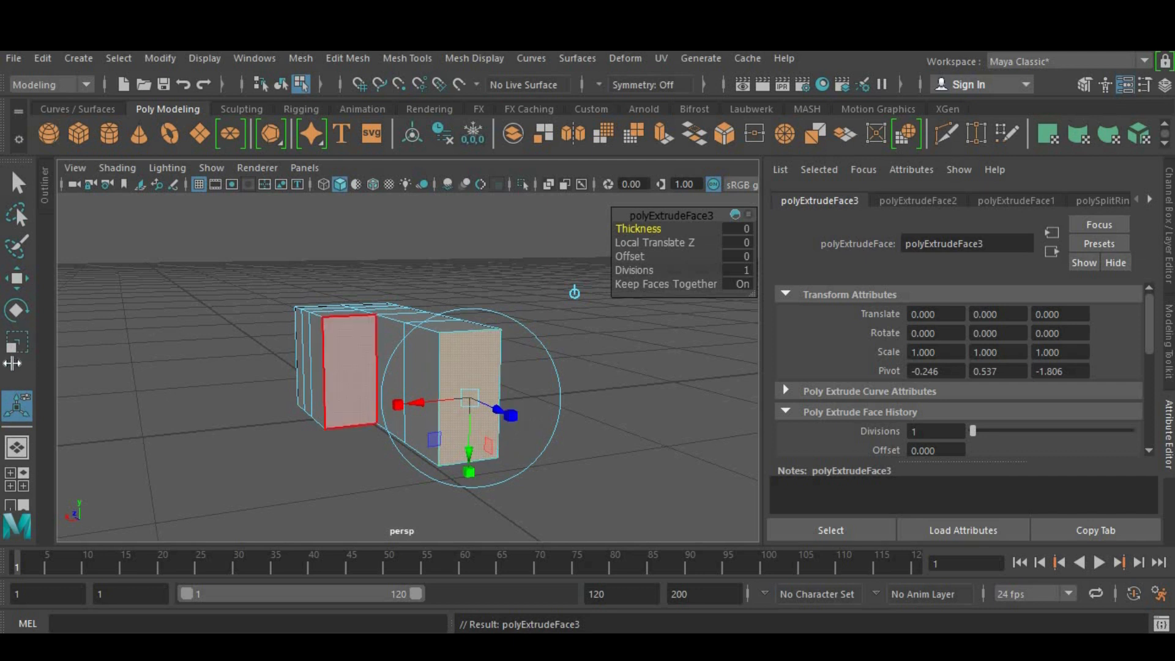
{"action": "left_click", "coordinate": [511, 416]}
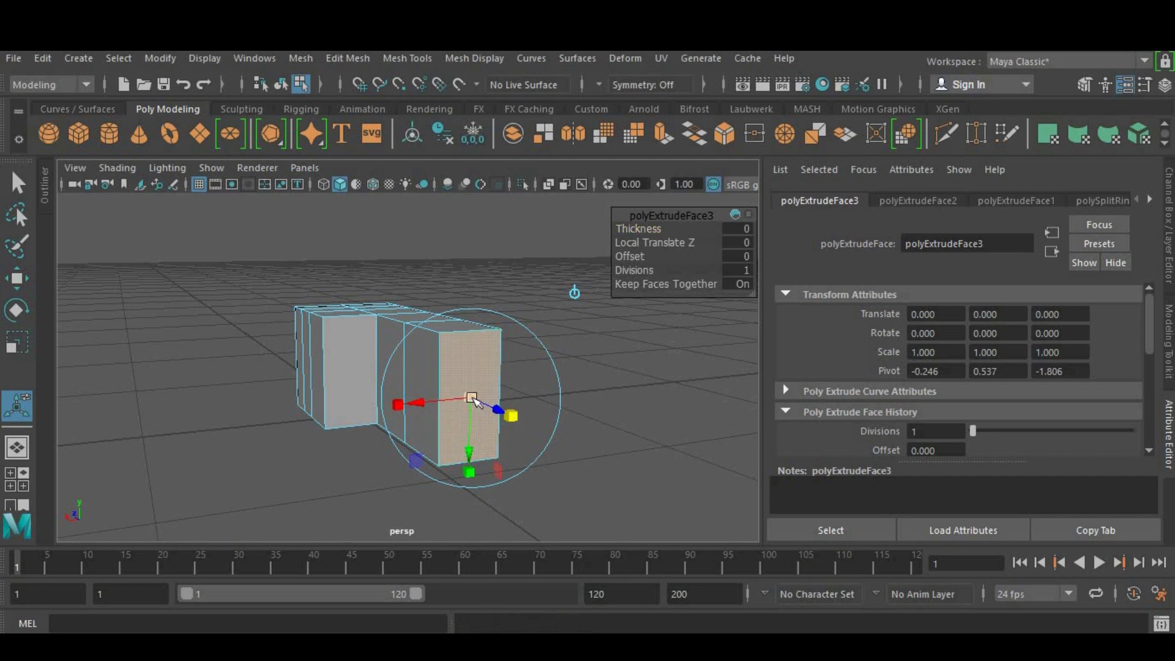
{"action": "left_click_drag", "start_coordinate": [472, 401], "coordinate": [446, 412]}
{"action": "left_click_drag", "start_coordinate": [512, 412], "coordinate": [526, 450]}
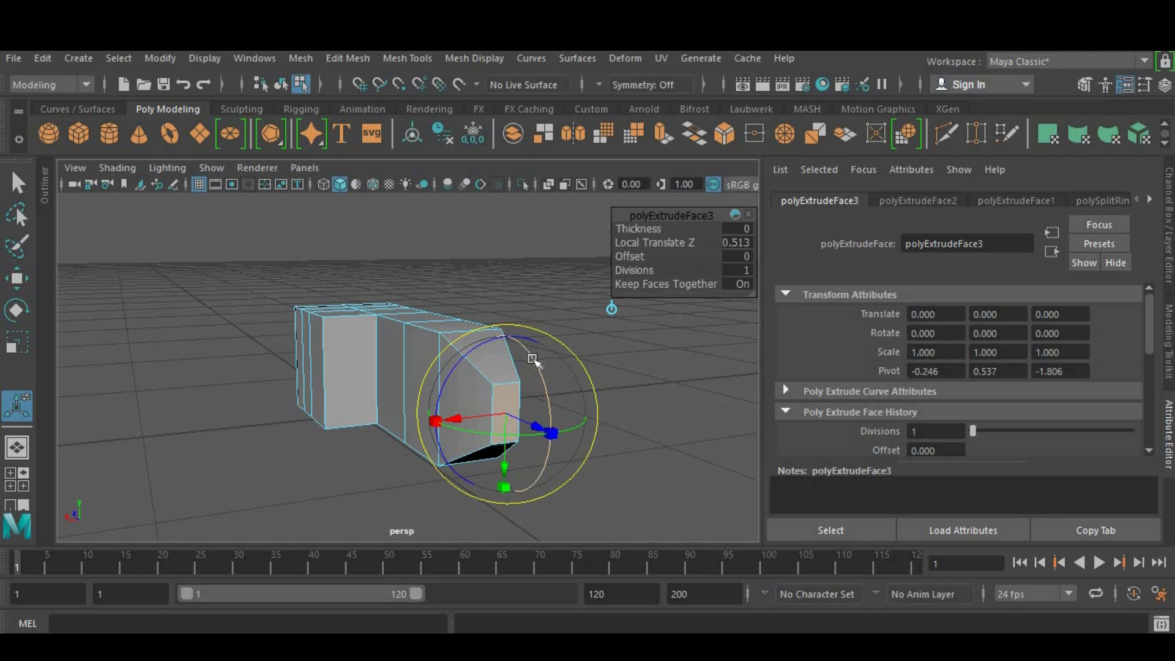
Rotate the small end face to tilt downward and adjust its Local Translate Z to about 0.527.
{"action": "left_click_drag", "start_coordinate": [533, 361], "coordinate": [499, 445]}
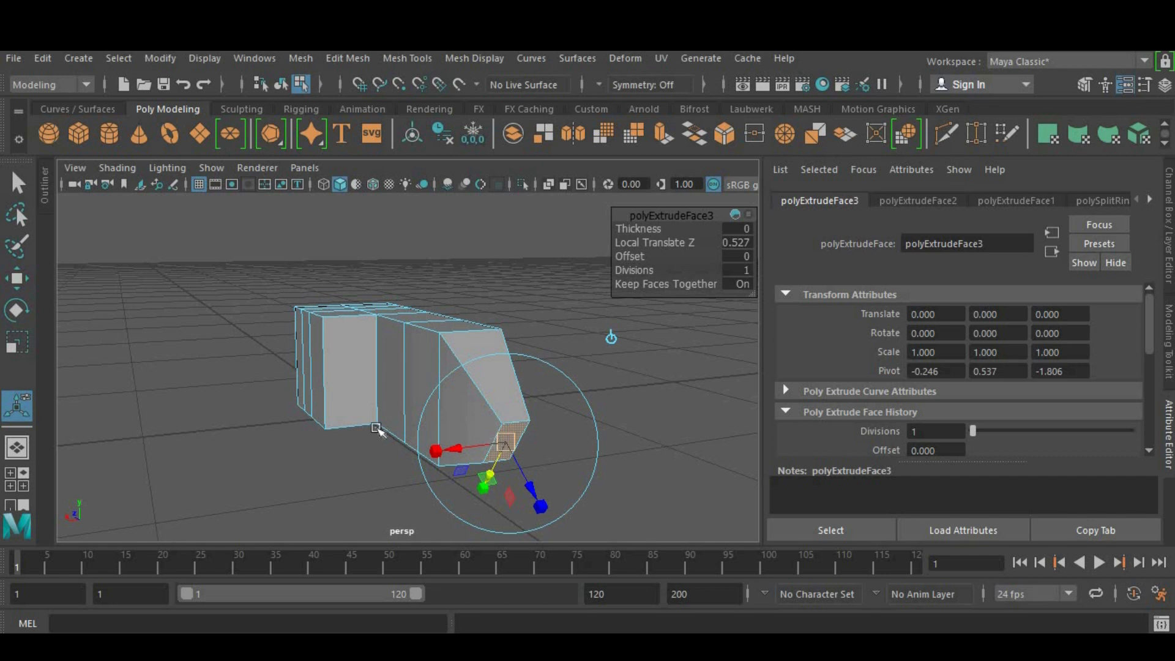
{"action": "key", "text": "alt"}
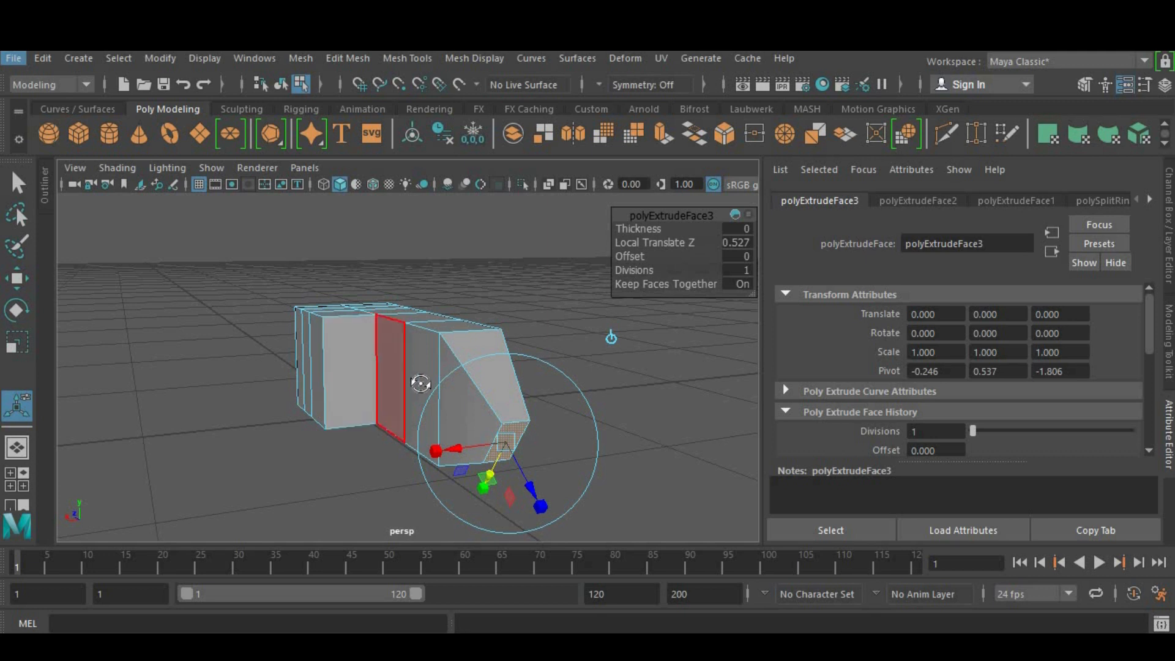
{"action": "left_click_drag", "start_coordinate": [420, 380], "coordinate": [516, 385], "text": "alt"}
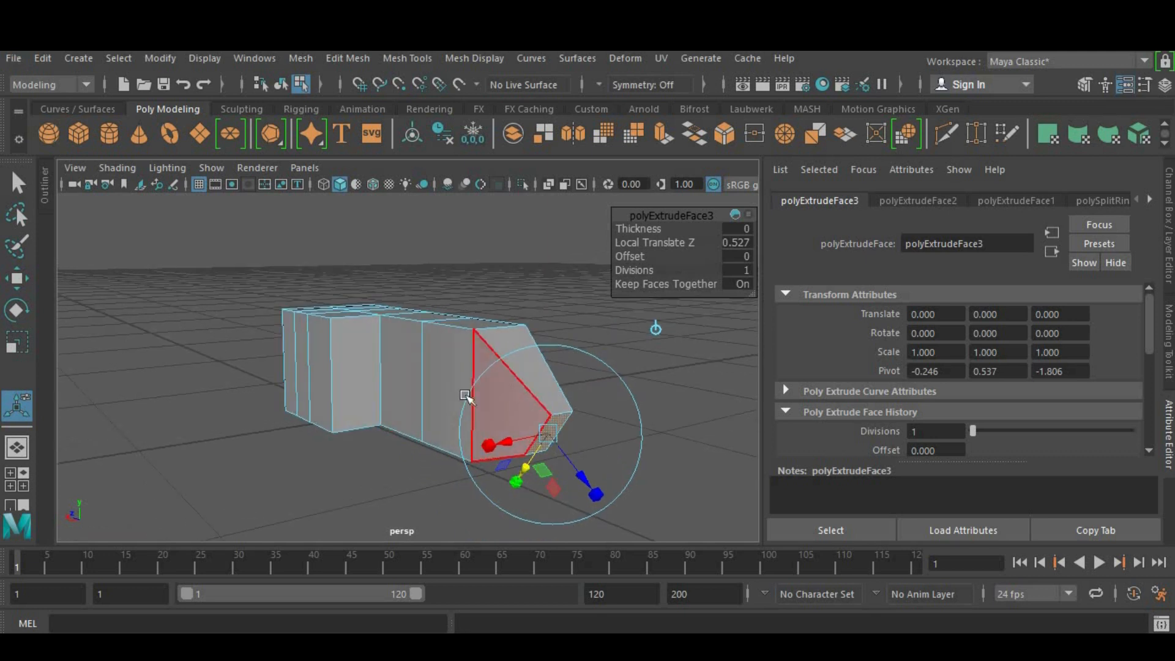
{"action": "left_click_drag", "start_coordinate": [422, 393], "coordinate": [451, 367], "text": "alt"}
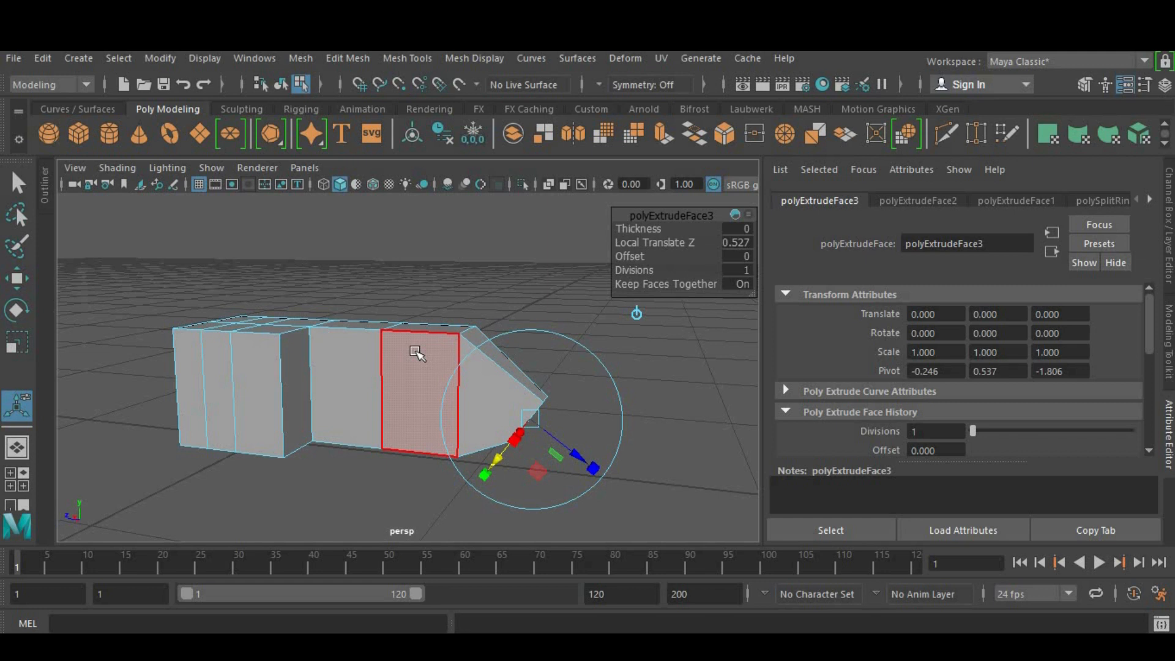
Leave the extrude manipulator by selecting the block's side faces, and return the mesh to Object Mode.
{"action": "left_click", "coordinate": [416, 354]}
{"action": "left_click", "coordinate": [364, 374]}
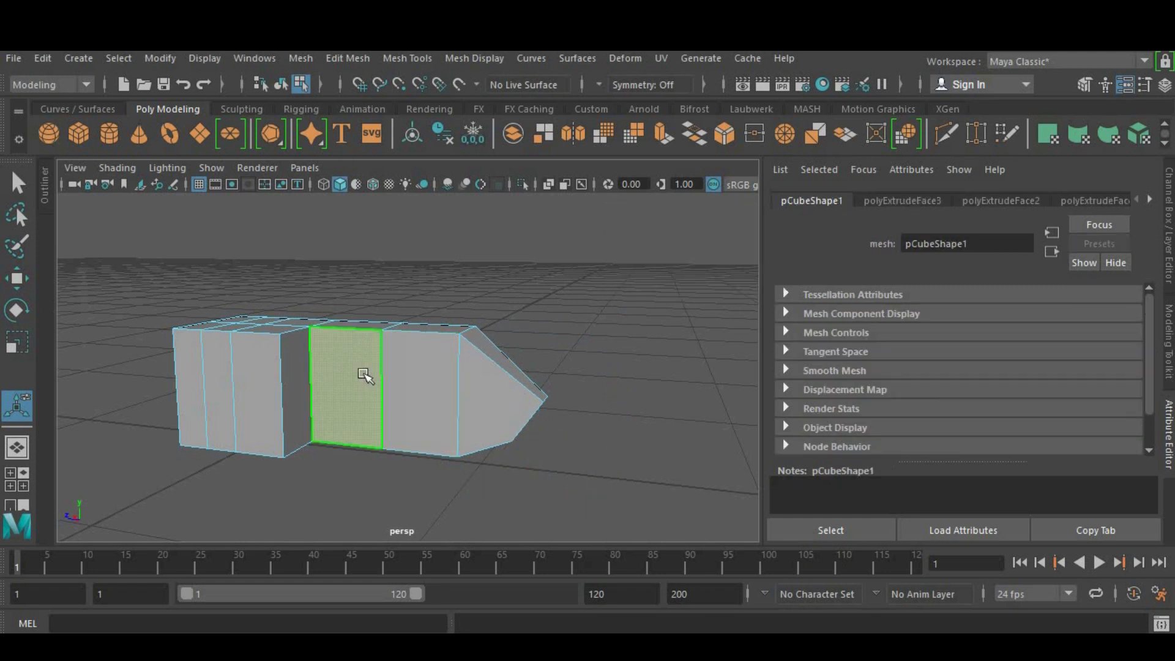
{"action": "right_click_drag", "start_coordinate": [365, 375], "coordinate": [424, 168]}
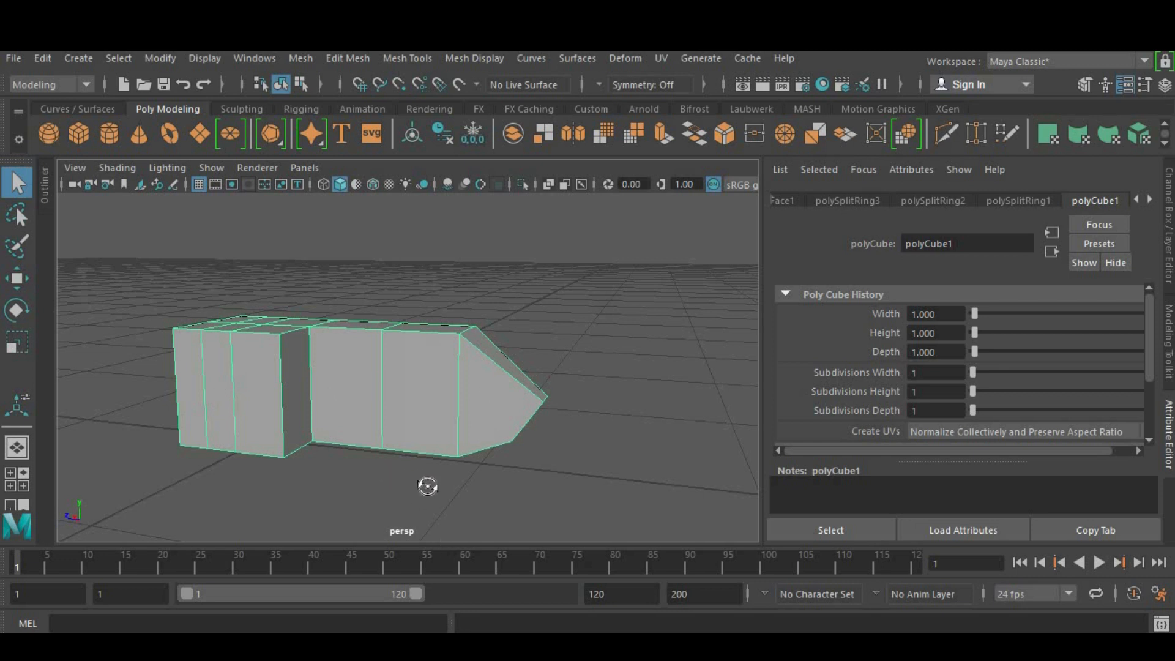
Switch the extruded mesh from Object Mode to edge selection.
{"action": "left_click_drag", "start_coordinate": [427, 486], "coordinate": [431, 492], "text": "alt"}
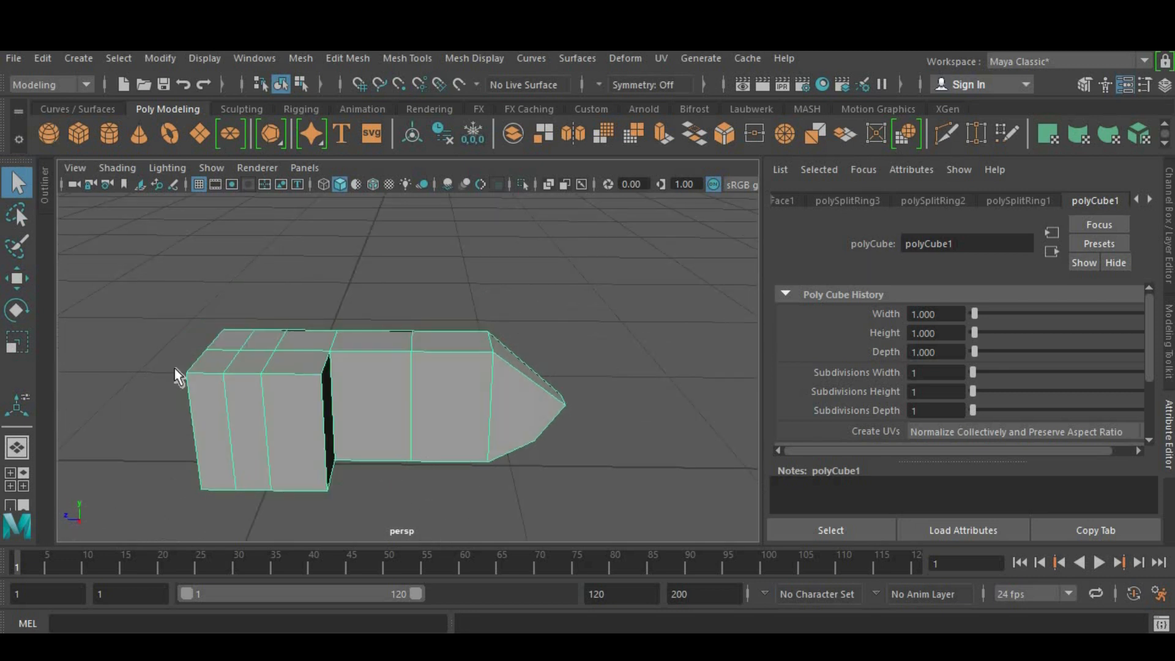
{"action": "left_click_drag", "start_coordinate": [485, 367], "coordinate": [363, 306], "text": "alt"}
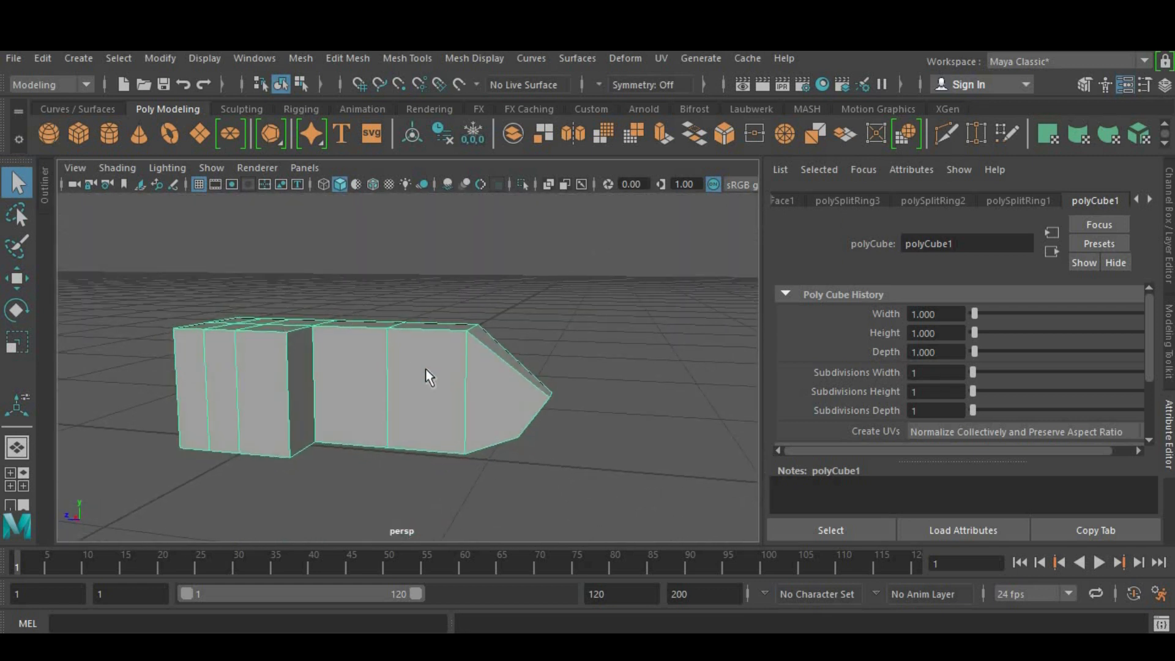
{"action": "left_click_drag", "start_coordinate": [521, 361], "coordinate": [521, 412], "text": "alt"}
{"action": "mouse_move", "coordinate": [401, 393]}
{"action": "left_mouse_down", "text": "alt"}
{"action": "mouse_move", "coordinate": [410, 413]}
{"action": "mouse_move", "coordinate": [399, 372]}
{"action": "left_mouse_up", "text": "alt"}
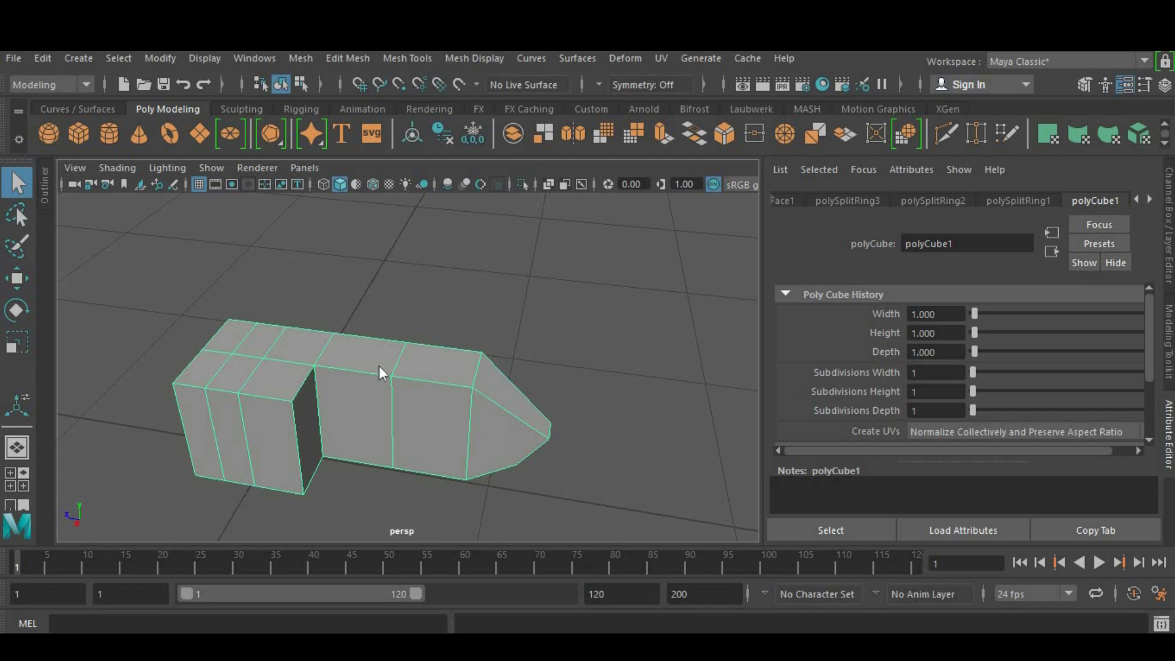
{"action": "right_click_drag", "start_coordinate": [379, 365], "coordinate": [369, 248]}
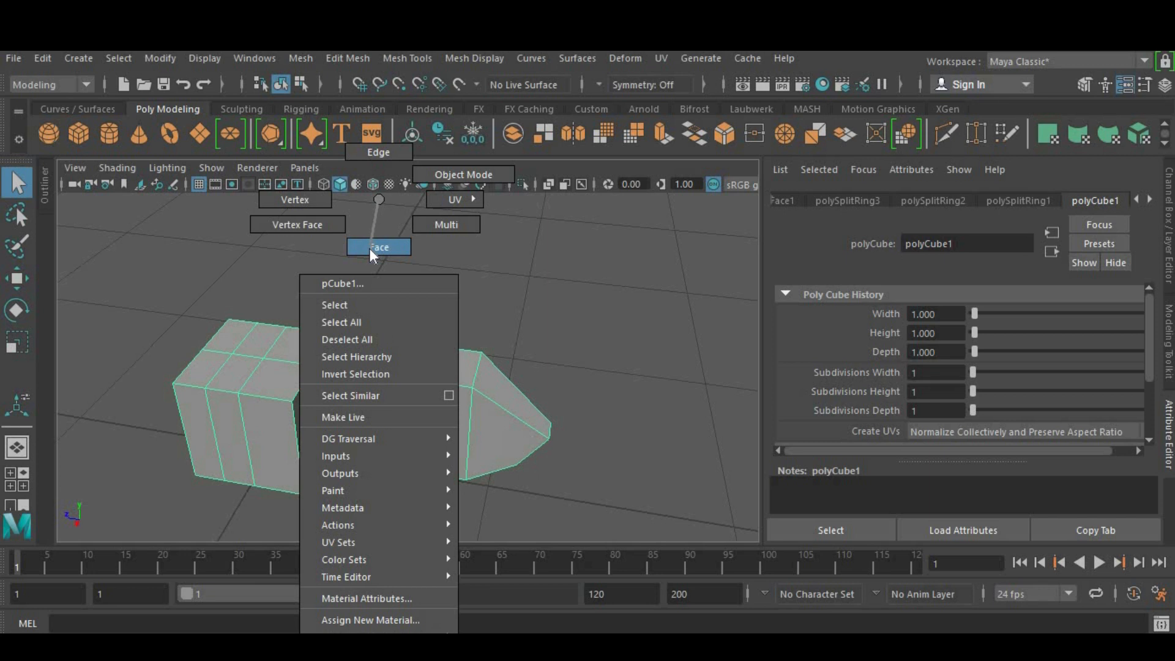
{"action": "right_click_drag", "start_coordinate": [369, 248], "coordinate": [390, 154]}
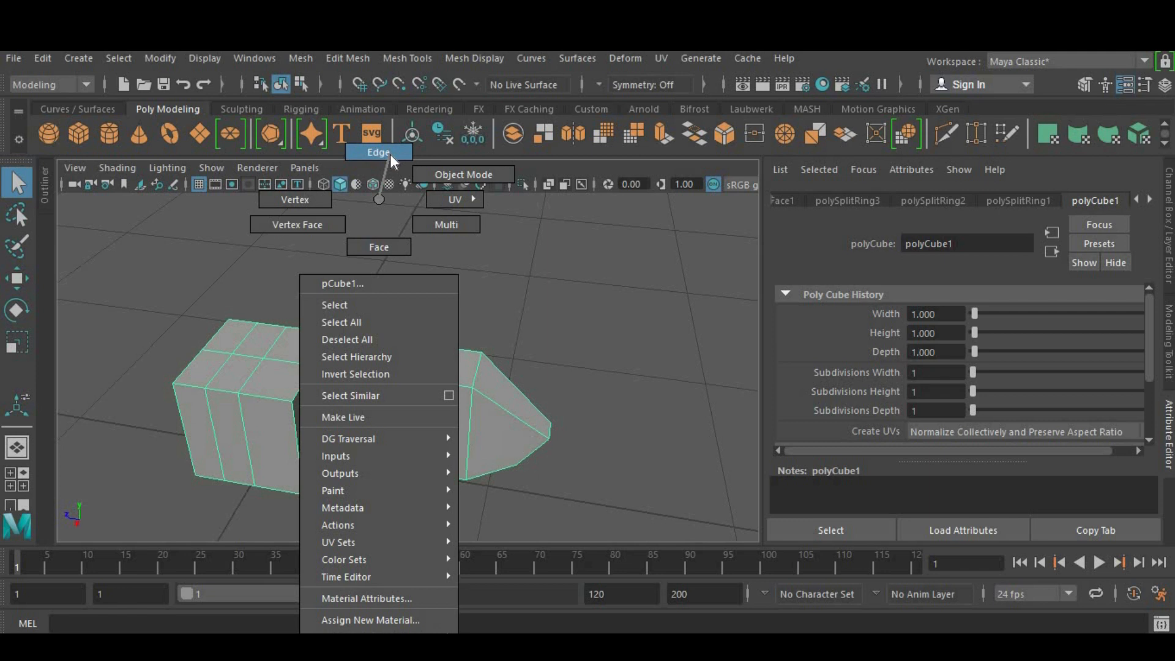
{"action": "right_click_drag", "start_coordinate": [390, 154], "coordinate": [391, 154]}
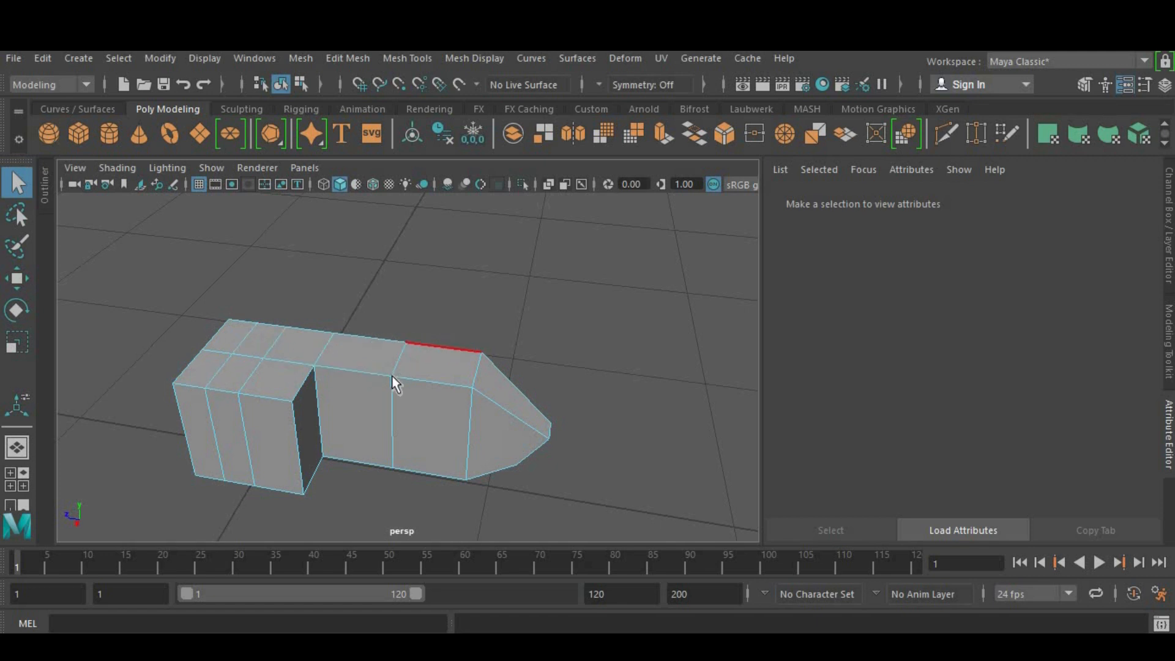
Select one crosswise top edge on the arm and one on the block, and move both upward into ridges.
{"action": "left_click_drag", "start_coordinate": [390, 427], "coordinate": [430, 317], "text": "alt"}
{"action": "left_click_drag", "start_coordinate": [440, 474], "coordinate": [415, 388], "text": "alt"}
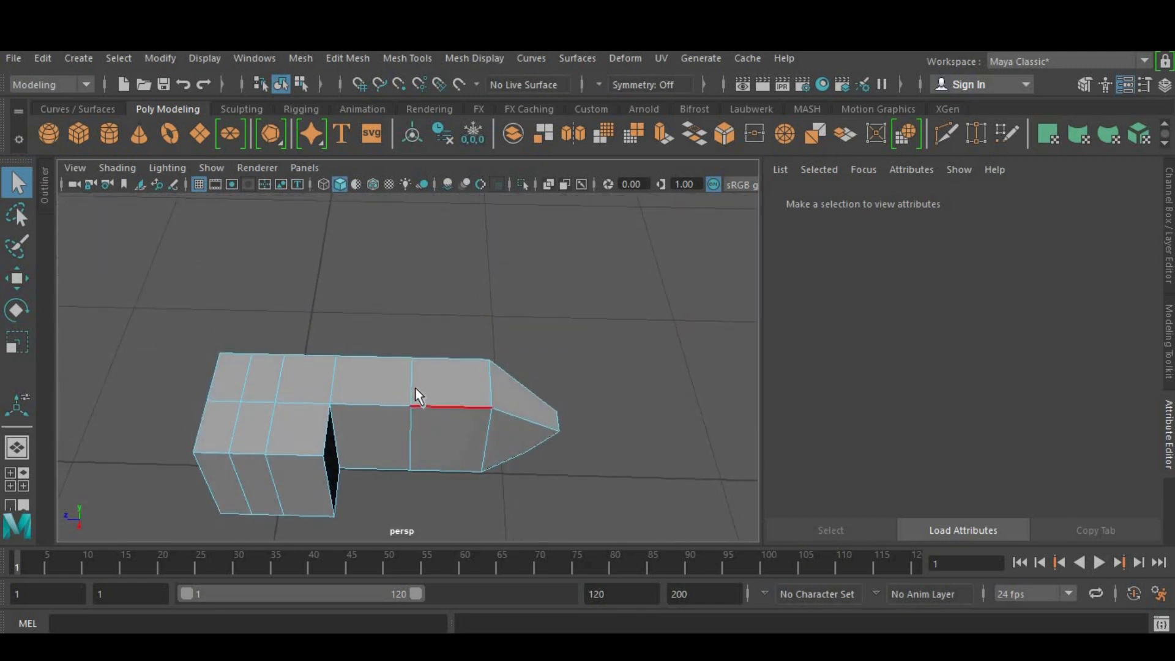
{"action": "left_click", "coordinate": [415, 387]}
{"action": "left_click_drag", "start_coordinate": [450, 462], "coordinate": [388, 382], "text": "alt"}
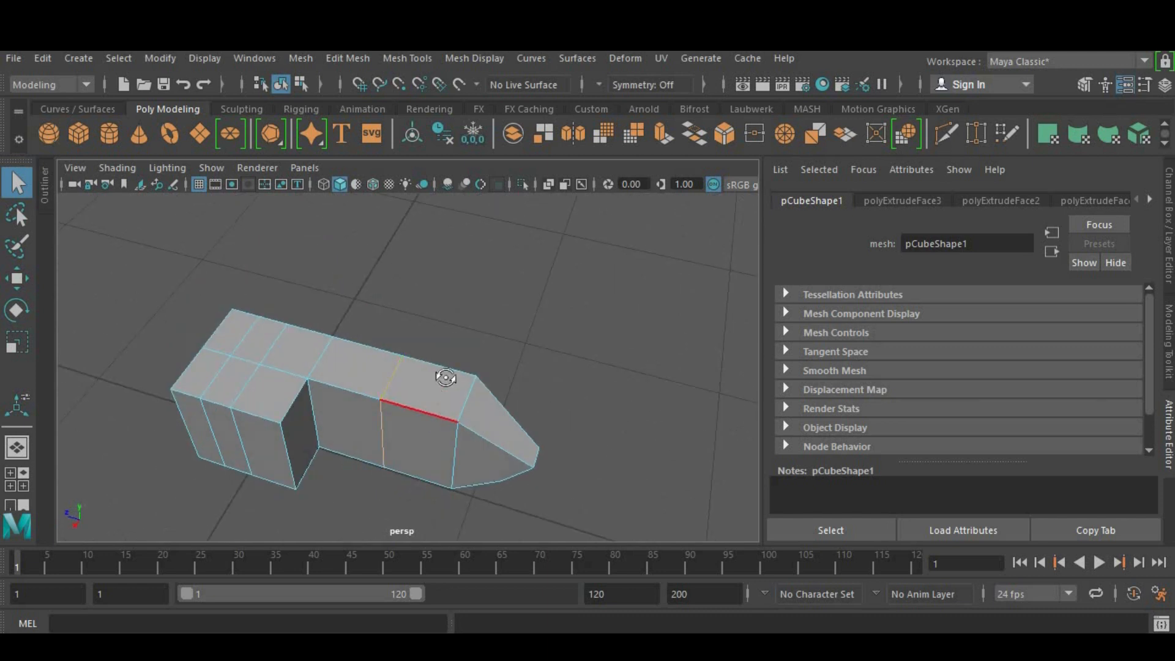
{"action": "left_click_drag", "start_coordinate": [446, 378], "coordinate": [556, 369], "text": "alt"}
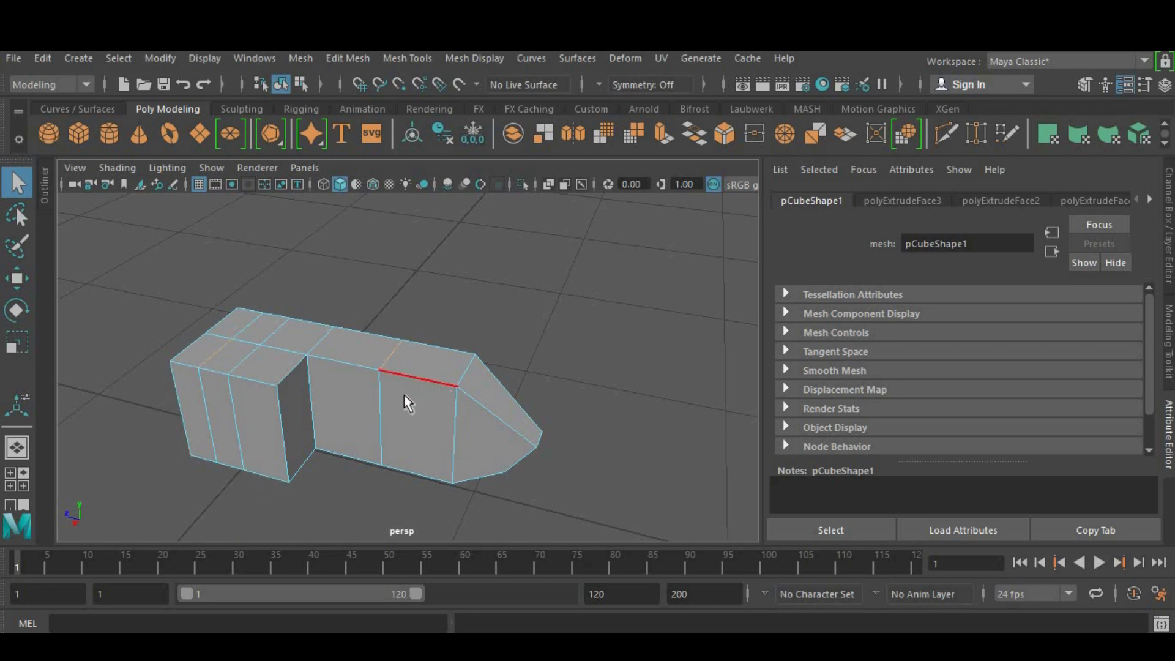
{"action": "left_click_drag", "start_coordinate": [403, 395], "coordinate": [420, 356], "text": "alt"}
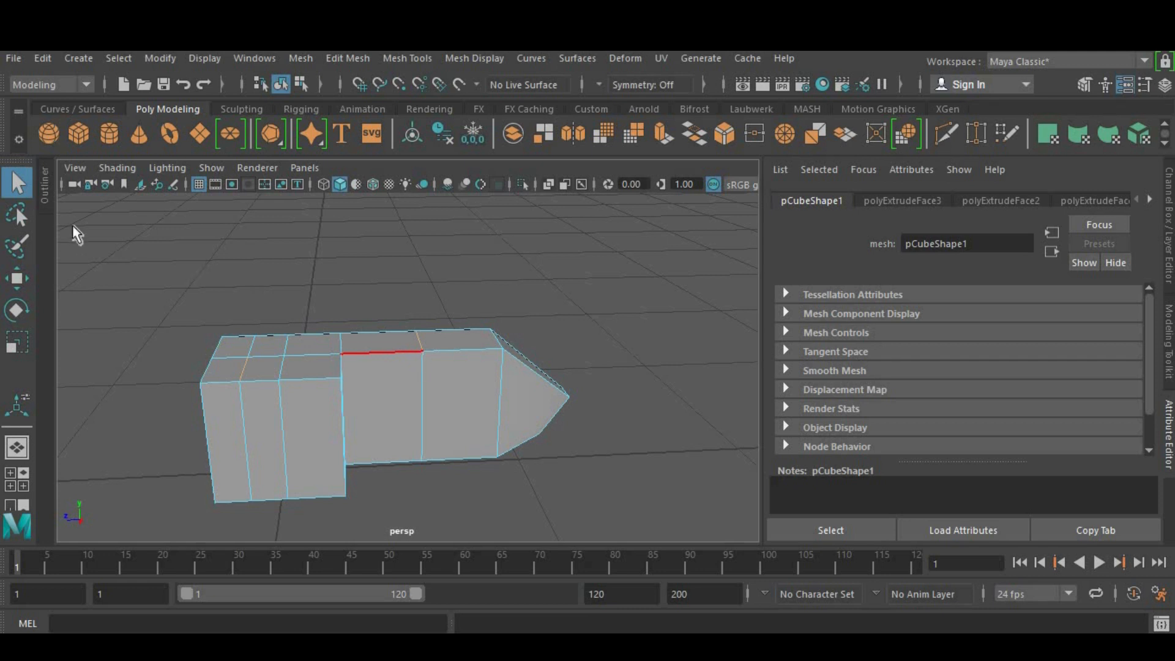
{"action": "left_click", "coordinate": [15, 282]}
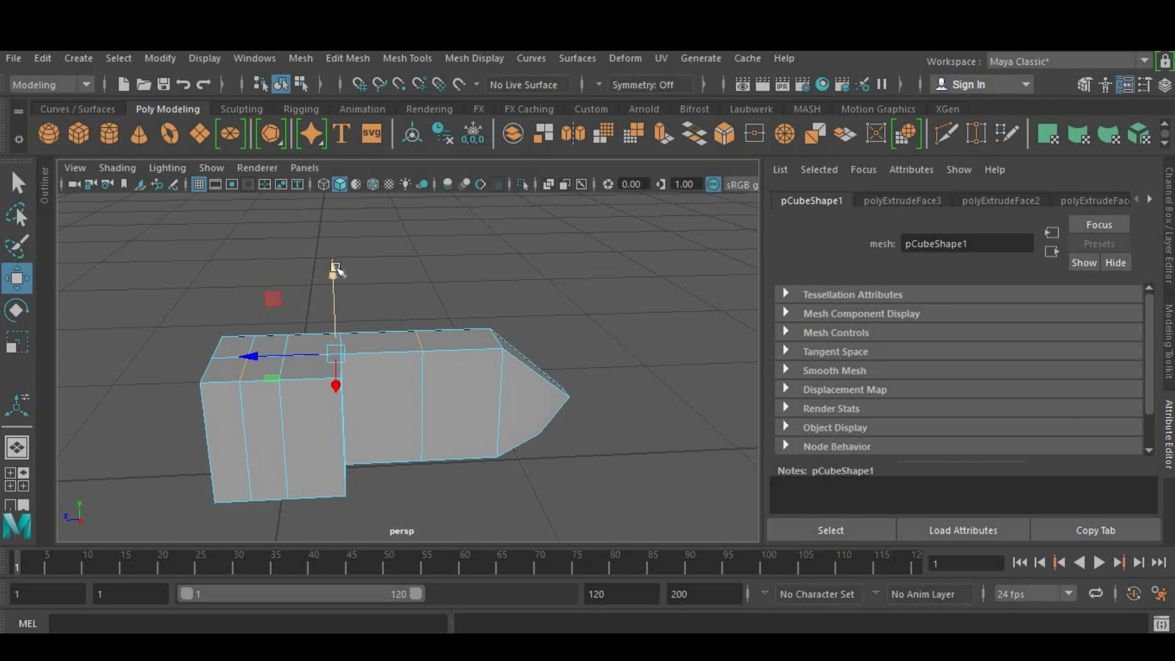
{"action": "left_click_drag", "start_coordinate": [332, 267], "coordinate": [329, 246]}
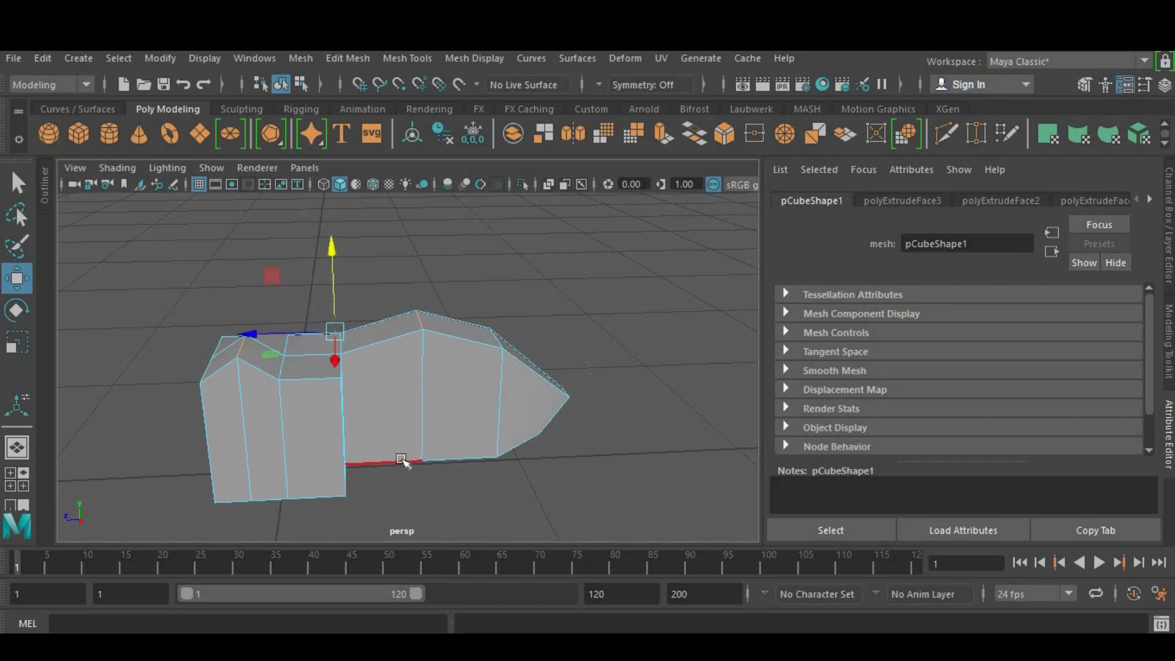
Select the vertical edge midway along the arm's side and the one on the block's side, and pull both outward.
{"action": "left_click", "coordinate": [432, 399]}
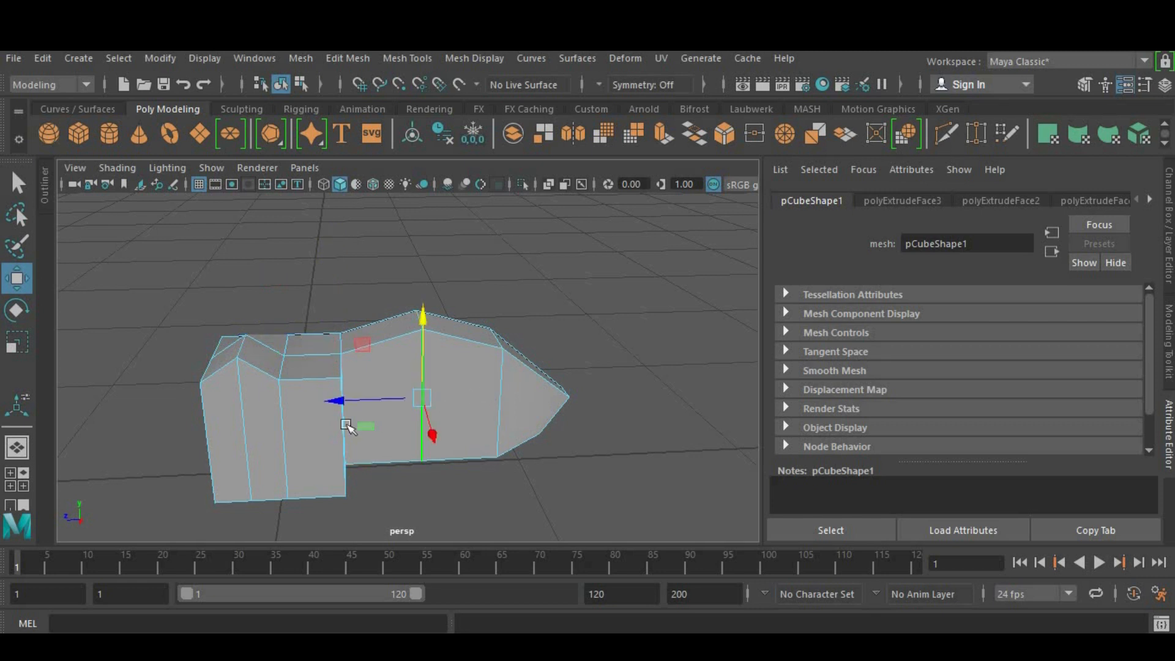
{"action": "left_click", "coordinate": [297, 427], "text": "shift"}
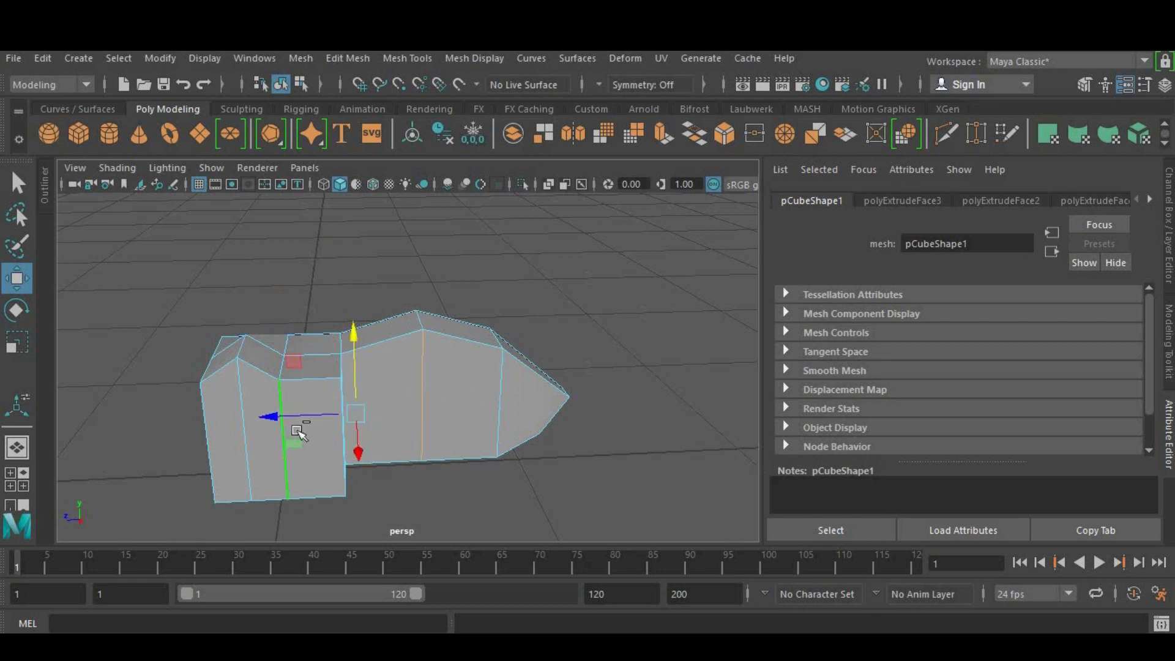
{"action": "left_click", "coordinate": [423, 372]}
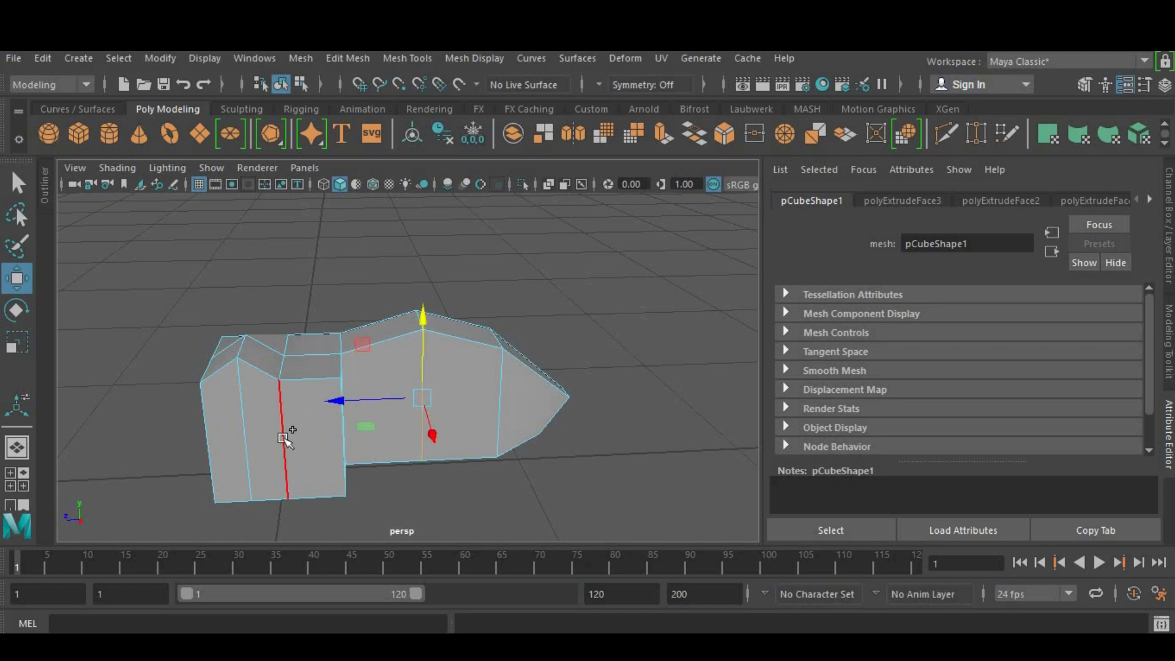
{"action": "left_click", "coordinate": [283, 441], "text": "shift"}
{"action": "left_click_drag", "start_coordinate": [385, 486], "coordinate": [199, 424], "text": "alt"}
{"action": "left_click_drag", "start_coordinate": [575, 378], "coordinate": [623, 366], "text": "alt"}
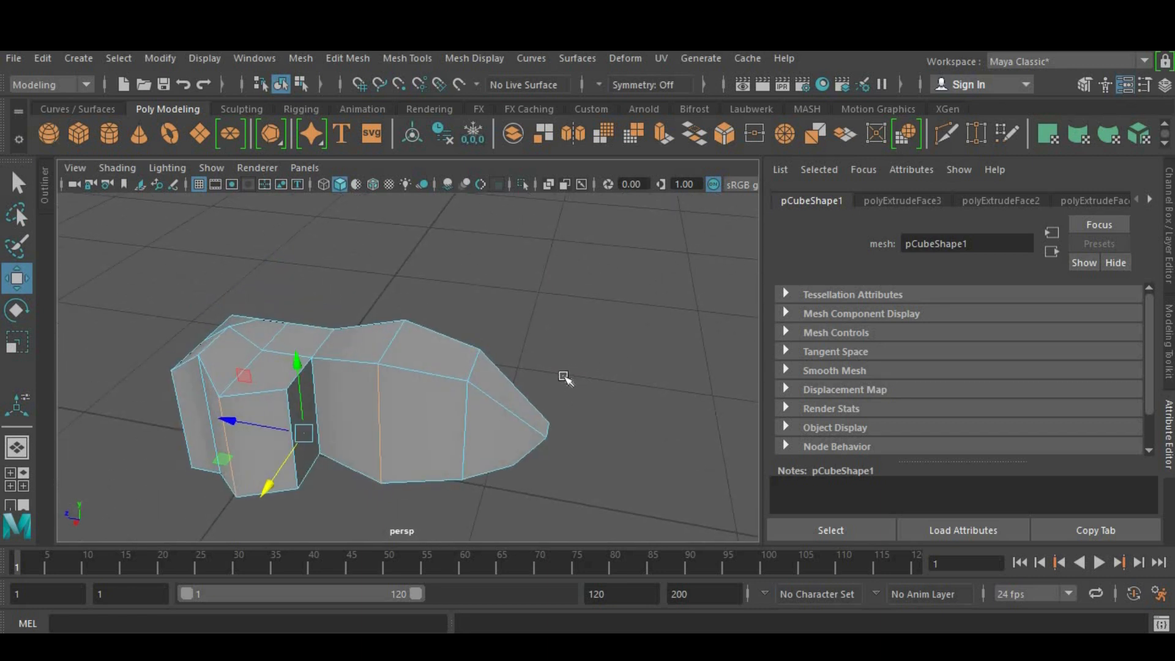
Raise the vertical side edge where the arm meets its tapered tip.
{"action": "left_click", "coordinate": [465, 429]}
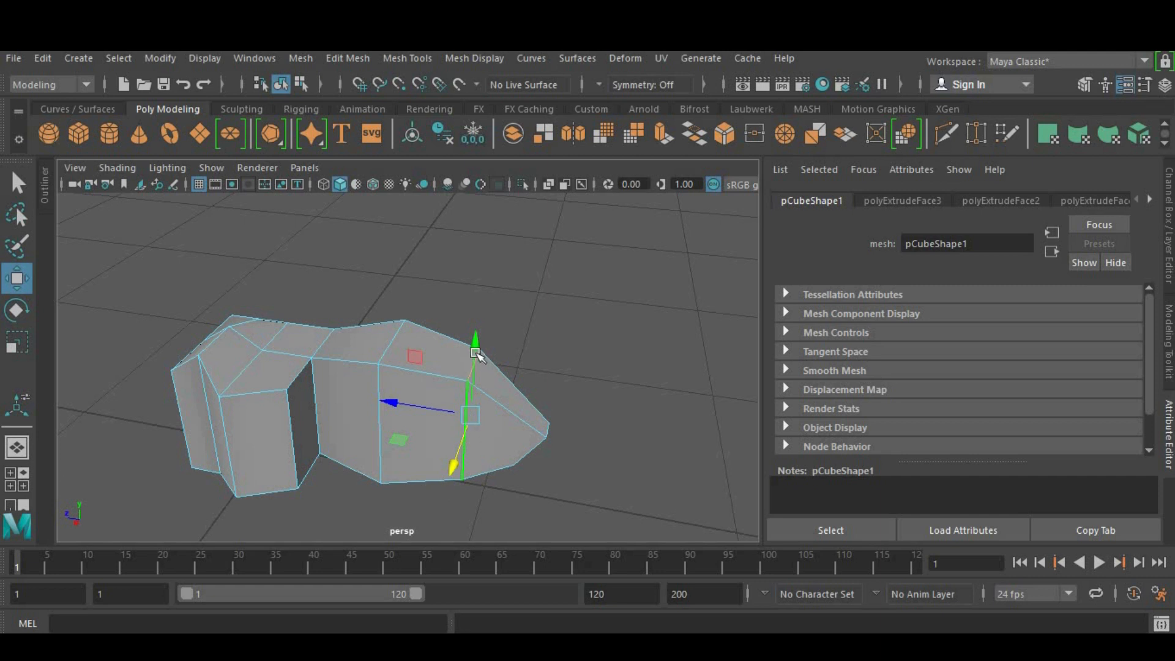
{"action": "left_click_drag", "start_coordinate": [475, 347], "coordinate": [475, 303]}
{"action": "left_click_drag", "start_coordinate": [584, 395], "coordinate": [652, 348], "text": "alt"}
{"action": "mouse_move", "coordinate": [575, 398]}
{"action": "left_mouse_down", "text": "alt"}
{"action": "mouse_move", "coordinate": [522, 417]}
{"action": "mouse_move", "coordinate": [407, 409]}
{"action": "mouse_move", "coordinate": [521, 370]}
{"action": "mouse_move", "coordinate": [624, 365]}
{"action": "mouse_move", "coordinate": [578, 393]}
{"action": "left_mouse_up", "text": "alt"}
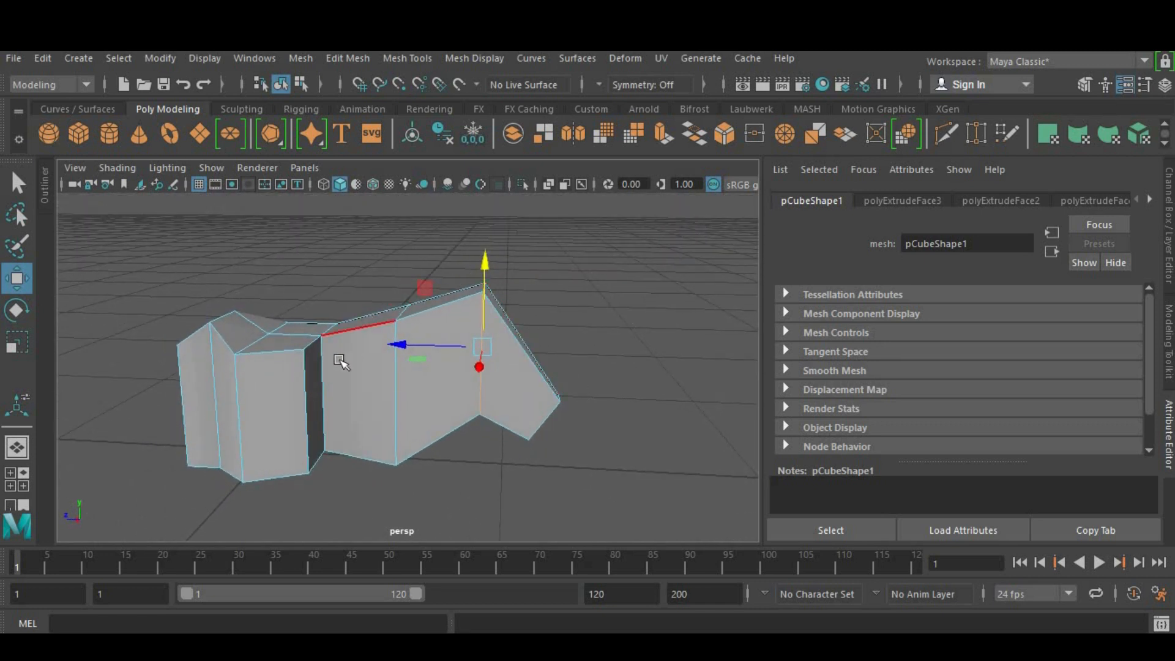
Switch the mesh to vertex selection and raise the upper side vertex midway along the arm to flatten its top outline.
{"action": "right_click_drag", "start_coordinate": [356, 371], "coordinate": [447, 210]}
{"action": "left_click", "coordinate": [456, 362]}
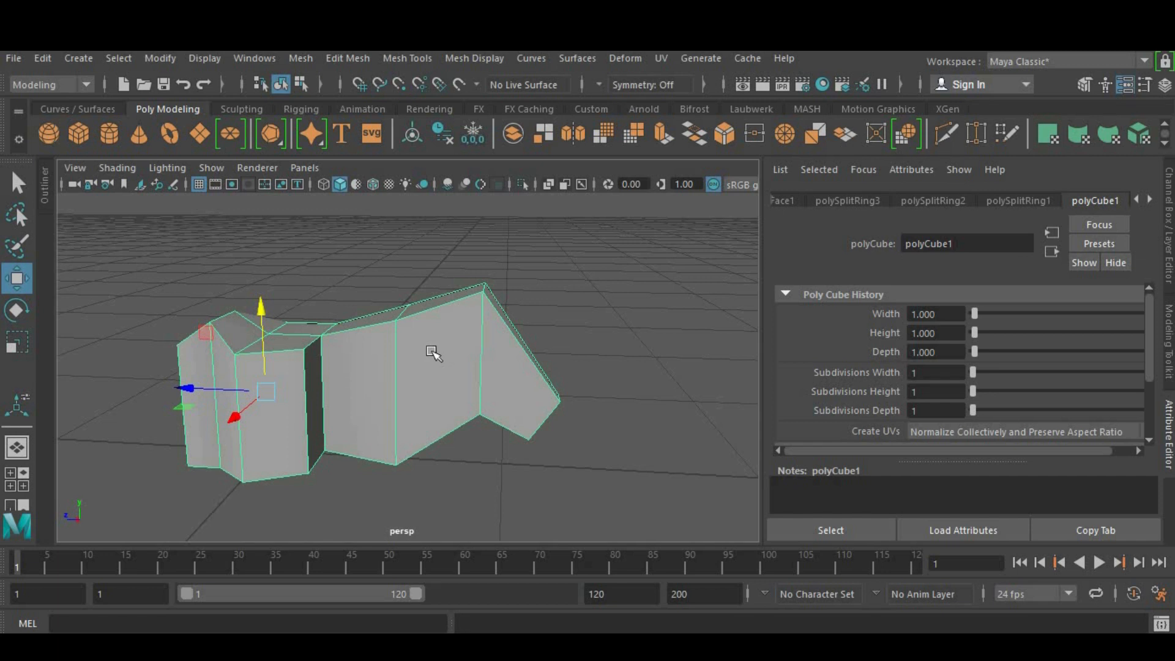
{"action": "right_click_drag", "start_coordinate": [431, 350], "coordinate": [350, 201]}
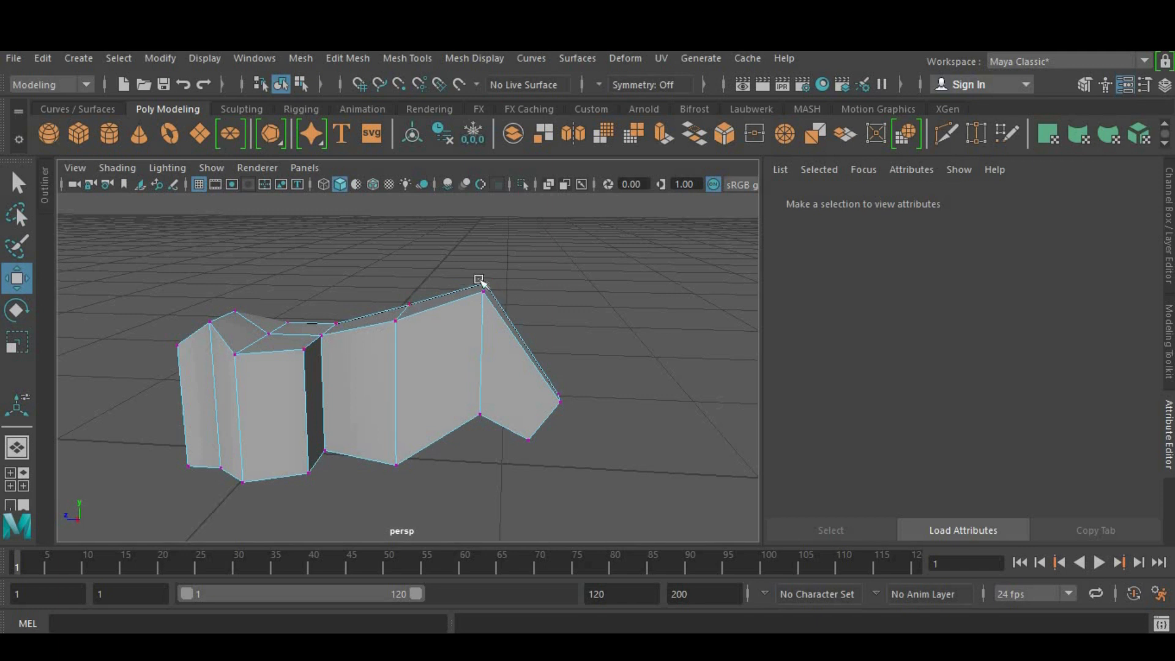
{"action": "left_click", "coordinate": [395, 323]}
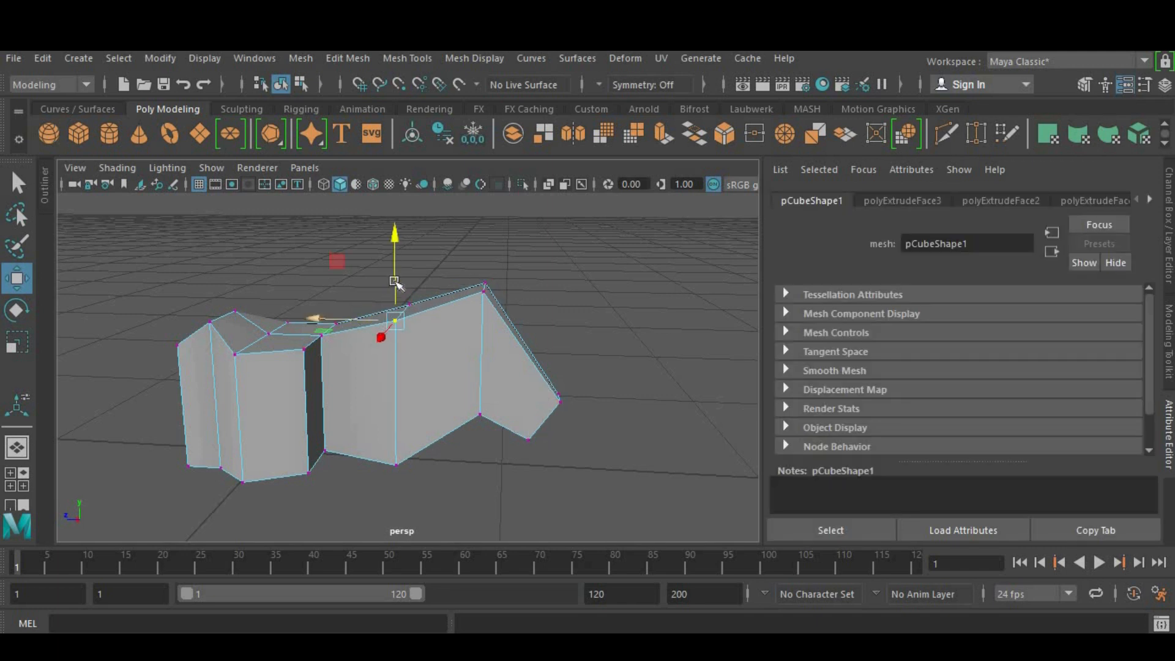
{"action": "left_click_drag", "start_coordinate": [394, 240], "coordinate": [399, 314]}
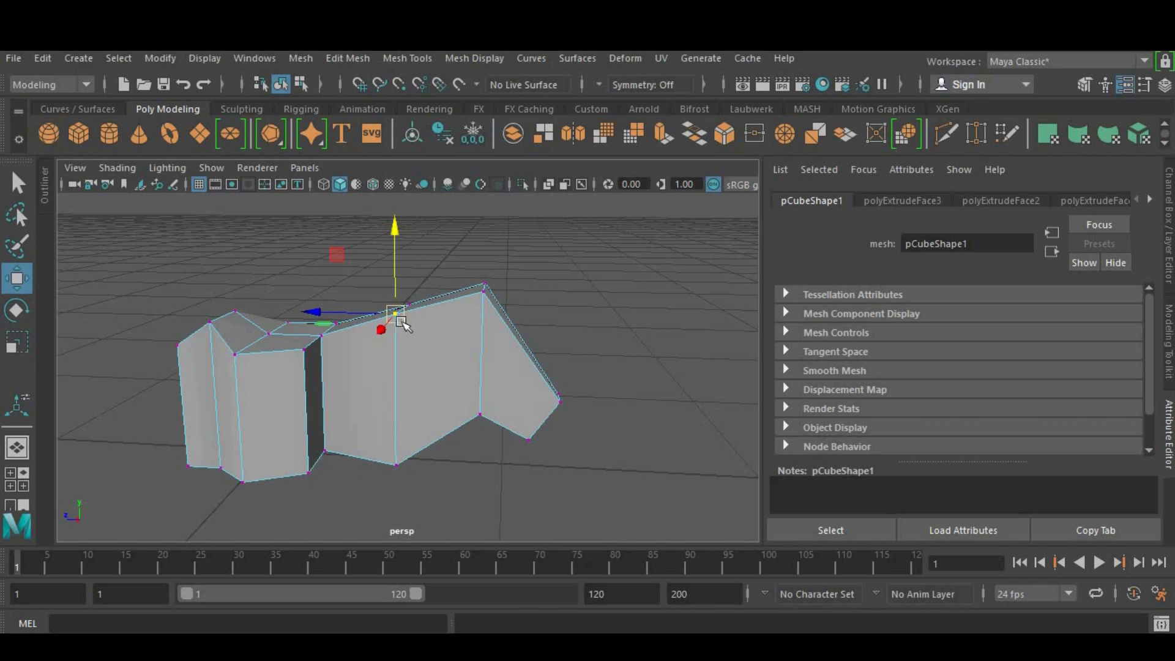
{"action": "left_click_drag", "start_coordinate": [394, 220], "coordinate": [463, 303]}
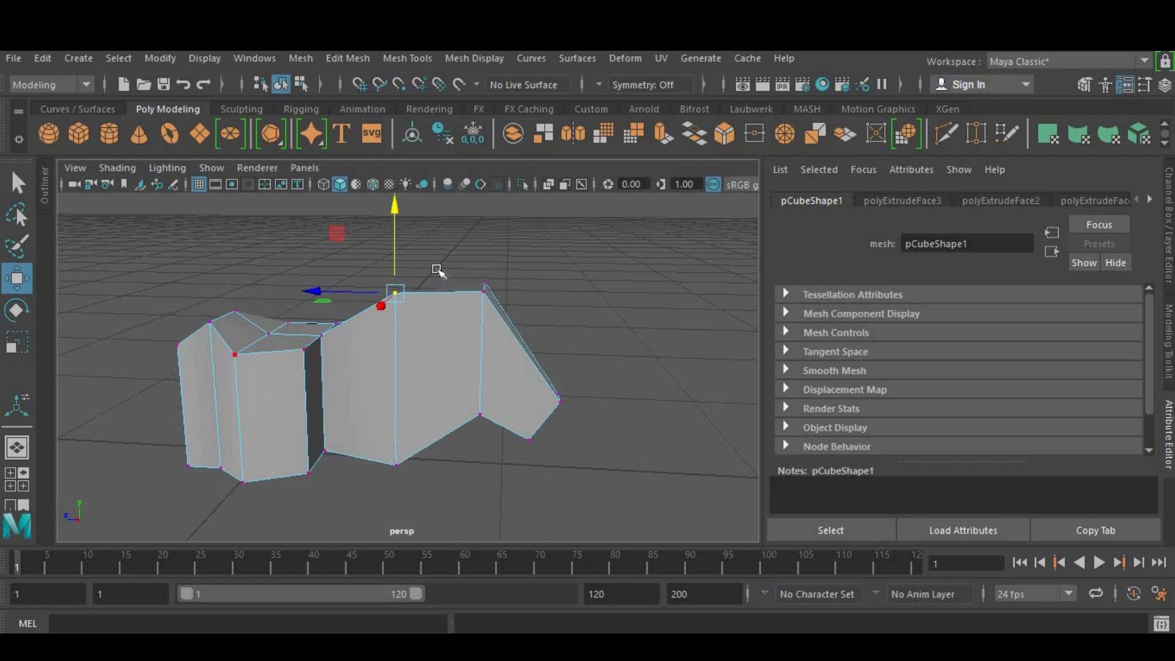
Select the block's upper inner corner vertex and the arm's upper vertex beside the tip, and pull both outward sideways.
{"action": "left_click", "coordinate": [304, 351]}
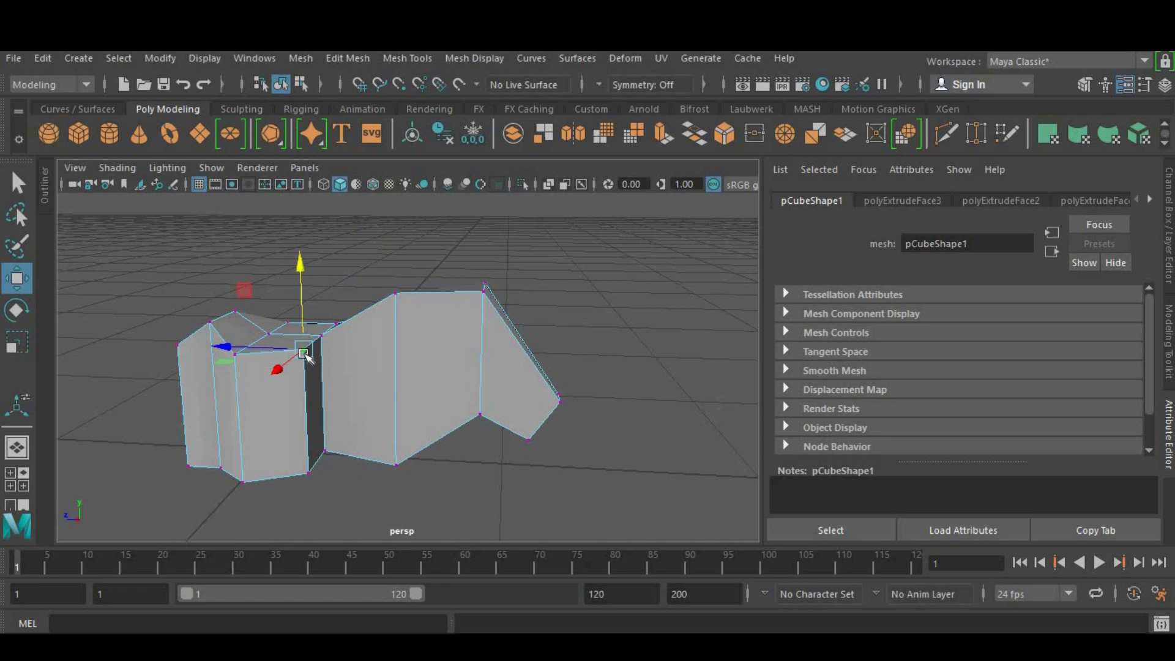
{"action": "left_click", "coordinate": [483, 292], "text": "shift"}
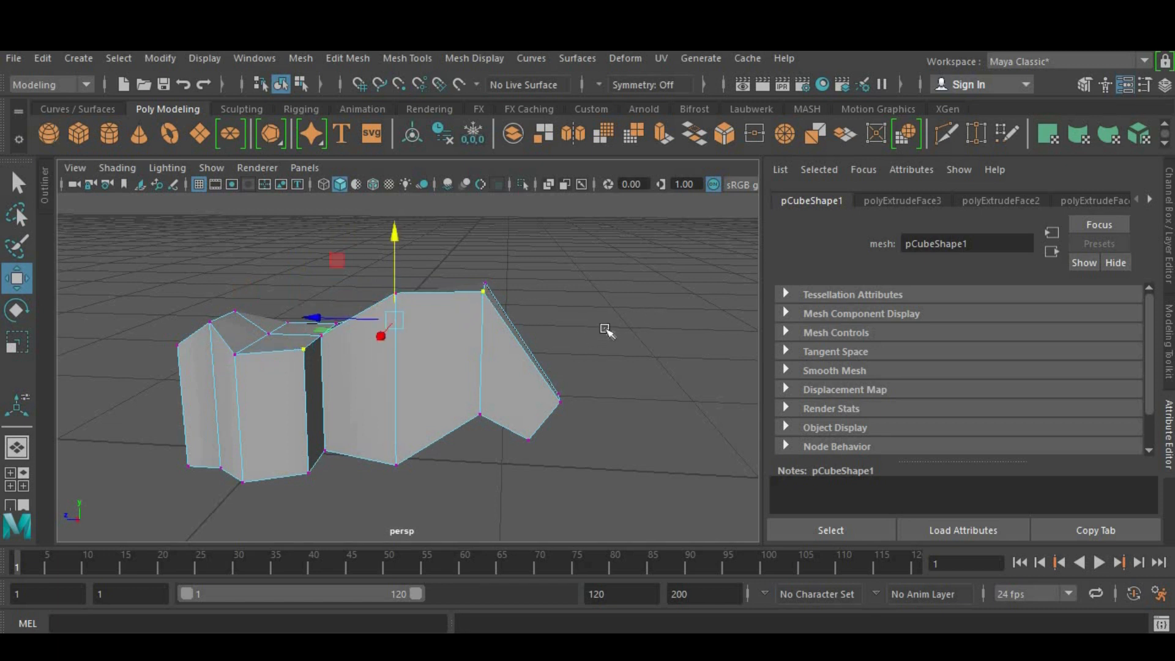
{"action": "left_click_drag", "start_coordinate": [585, 325], "coordinate": [433, 438], "text": "alt"}
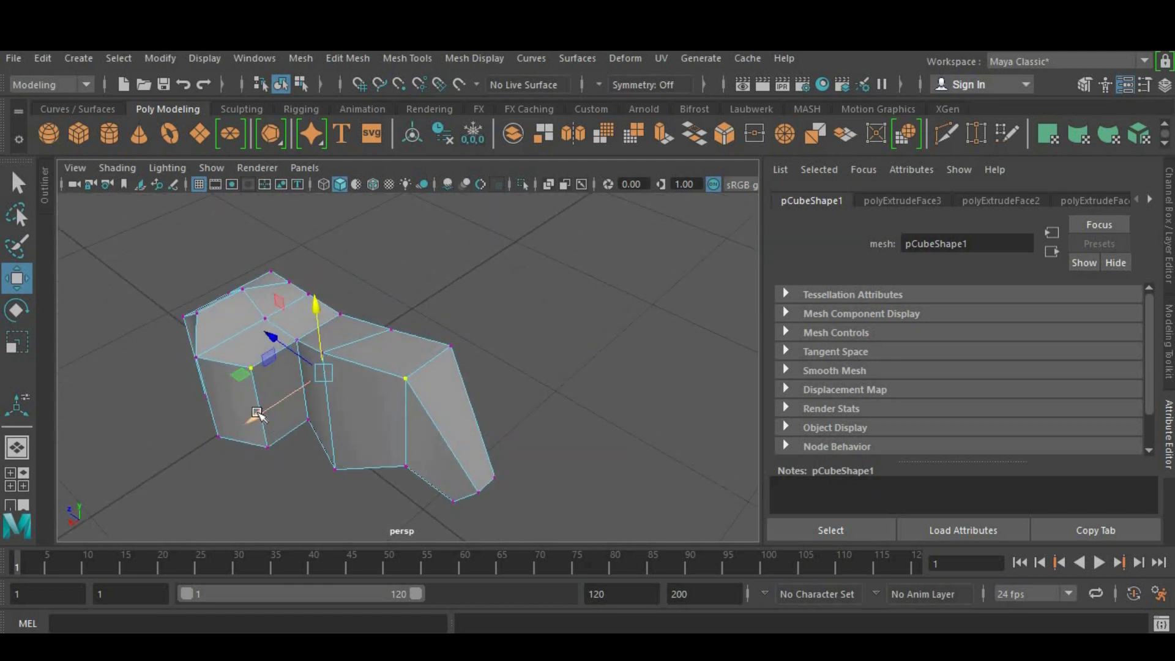
{"action": "left_click_drag", "start_coordinate": [257, 415], "coordinate": [186, 463]}
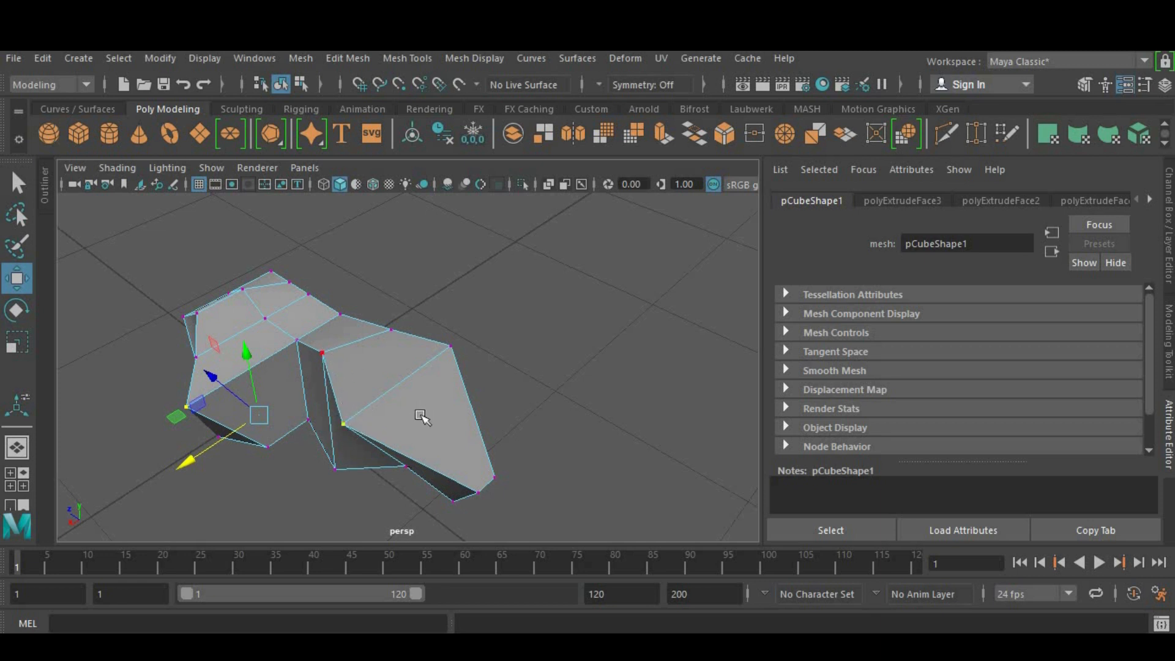
{"action": "left_click_drag", "start_coordinate": [472, 372], "coordinate": [444, 318], "text": "alt"}
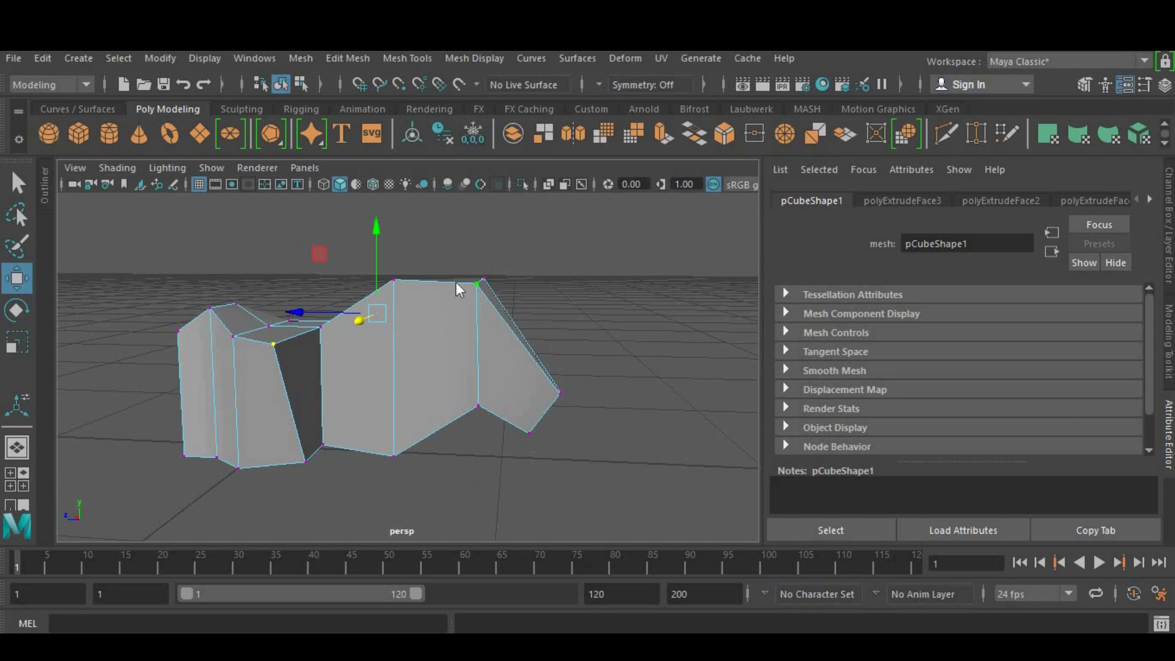
Return the mesh to Object Mode and examine its reshaped form from the tip end and the sides.
{"action": "right_click_drag", "start_coordinate": [447, 199], "coordinate": [538, 172]}
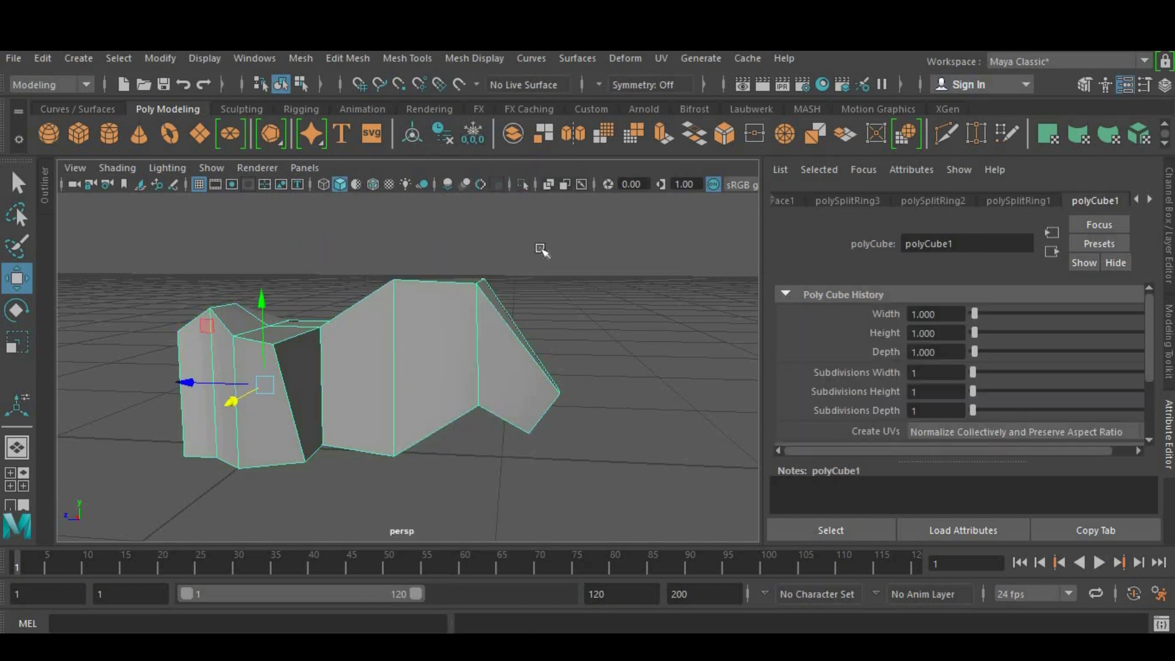
{"action": "left_click", "coordinate": [553, 314]}
{"action": "right_click_drag", "start_coordinate": [533, 335], "coordinate": [251, 338], "text": "alt"}
{"action": "left_click_drag", "start_coordinate": [251, 338], "coordinate": [396, 383], "text": "alt"}
{"action": "left_click", "coordinate": [398, 367]}
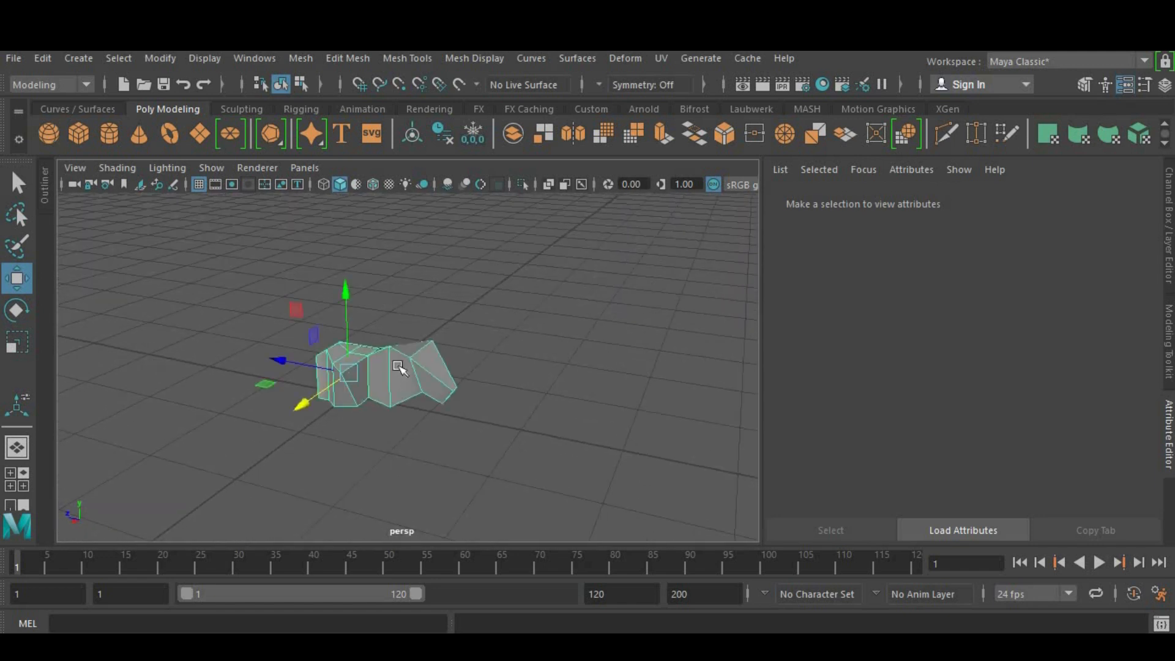
{"action": "scroll", "coordinate": [409, 392], "scroll_direction": "up", "scroll_amount": 4}
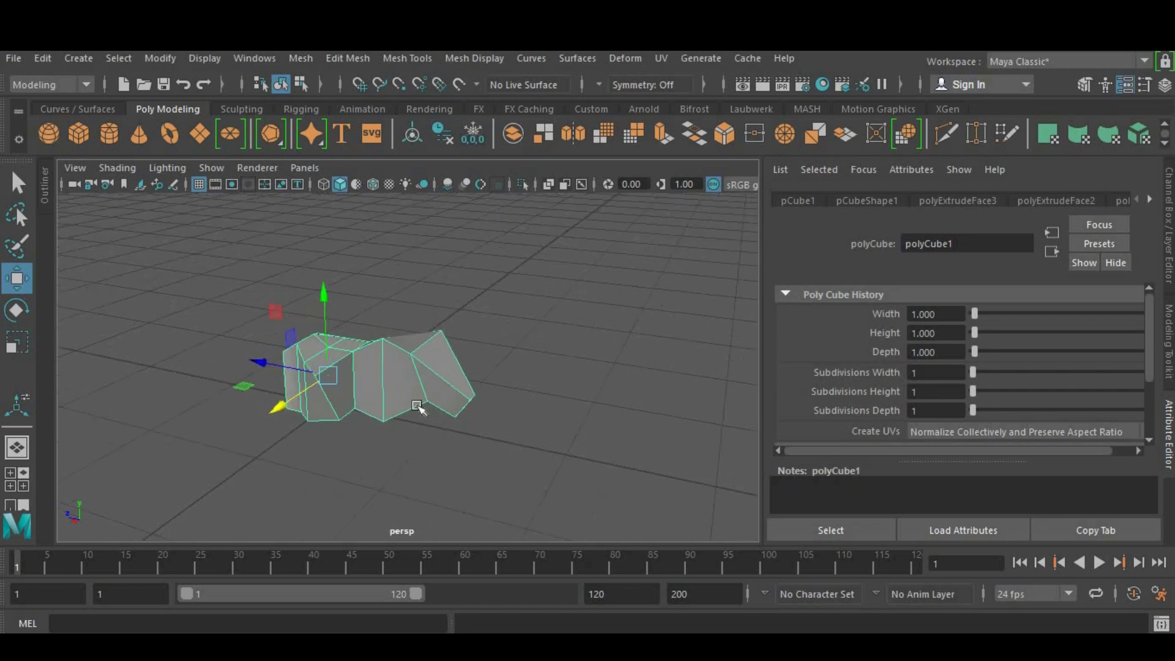
{"action": "left_click_drag", "start_coordinate": [459, 406], "coordinate": [332, 374], "text": "alt"}
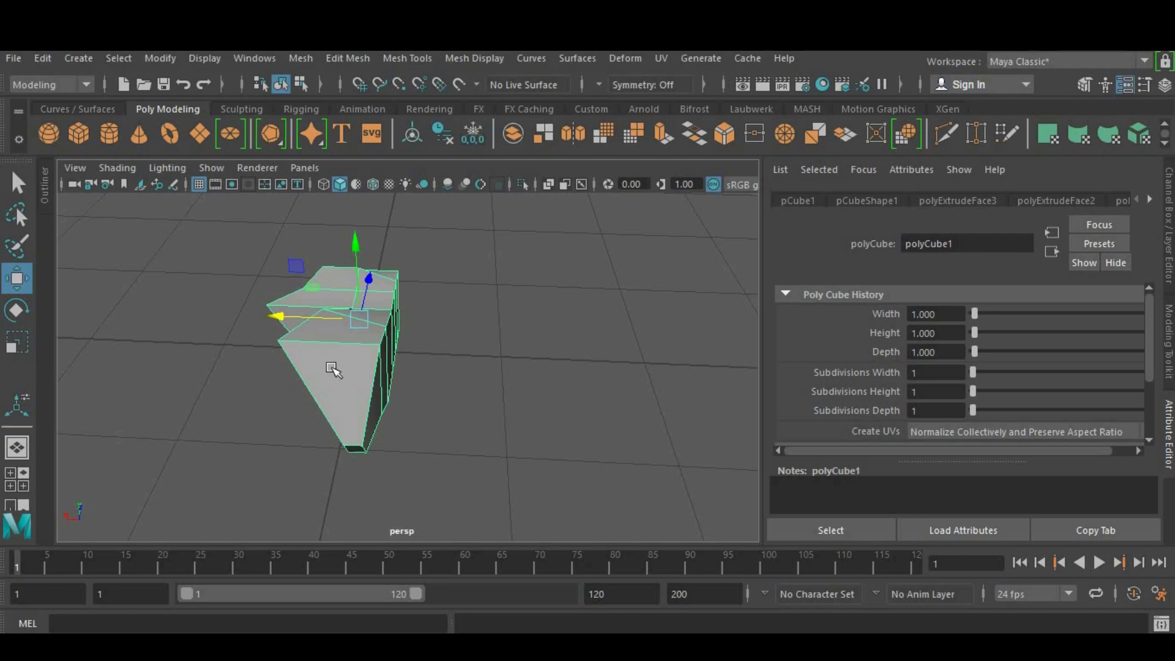
{"action": "left_click_drag", "start_coordinate": [251, 398], "coordinate": [399, 405], "text": "alt"}
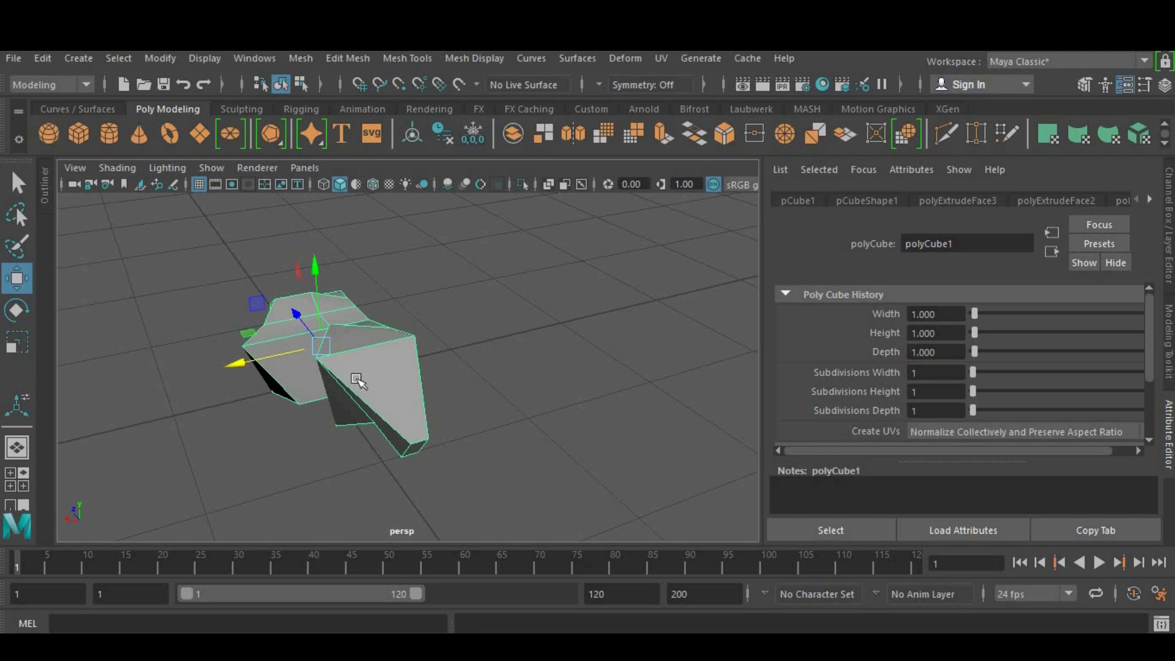
Switch to face selection and extract the sloping face at the arm's tip with Extract Faces.
{"action": "right_click_drag", "start_coordinate": [396, 372], "coordinate": [402, 252]}
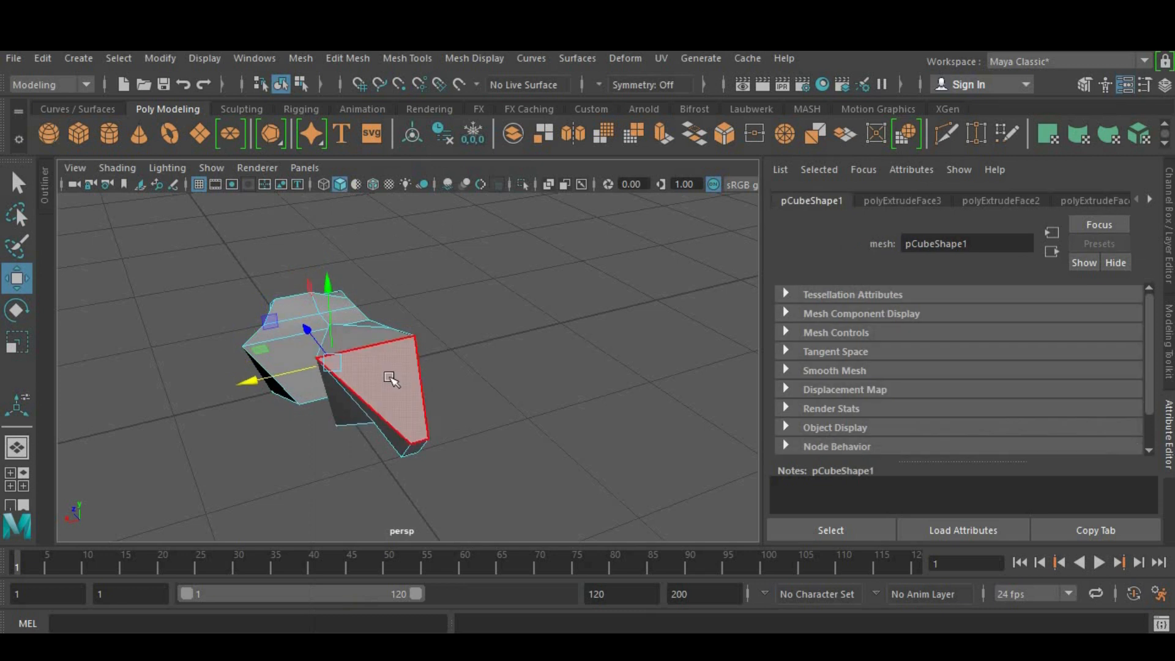
{"action": "left_click", "coordinate": [373, 377]}
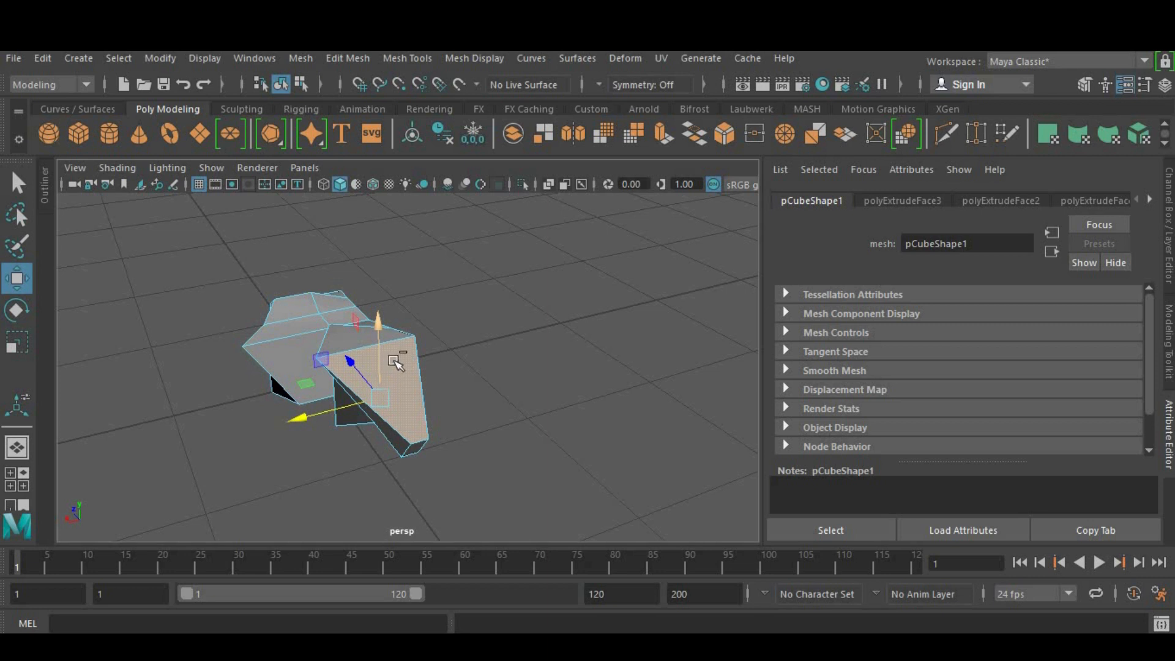
{"action": "right_click_drag", "start_coordinate": [393, 286], "coordinate": [394, 368], "text": "shift"}
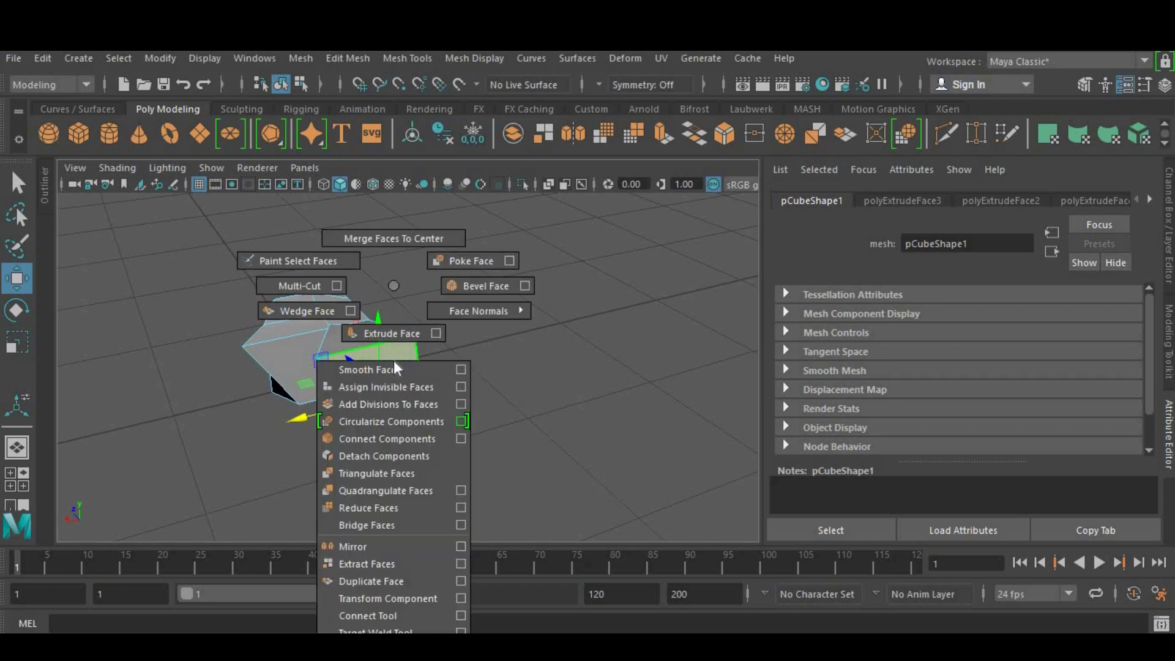
{"action": "right_click_drag", "start_coordinate": [394, 361], "coordinate": [410, 569], "text": "shift"}
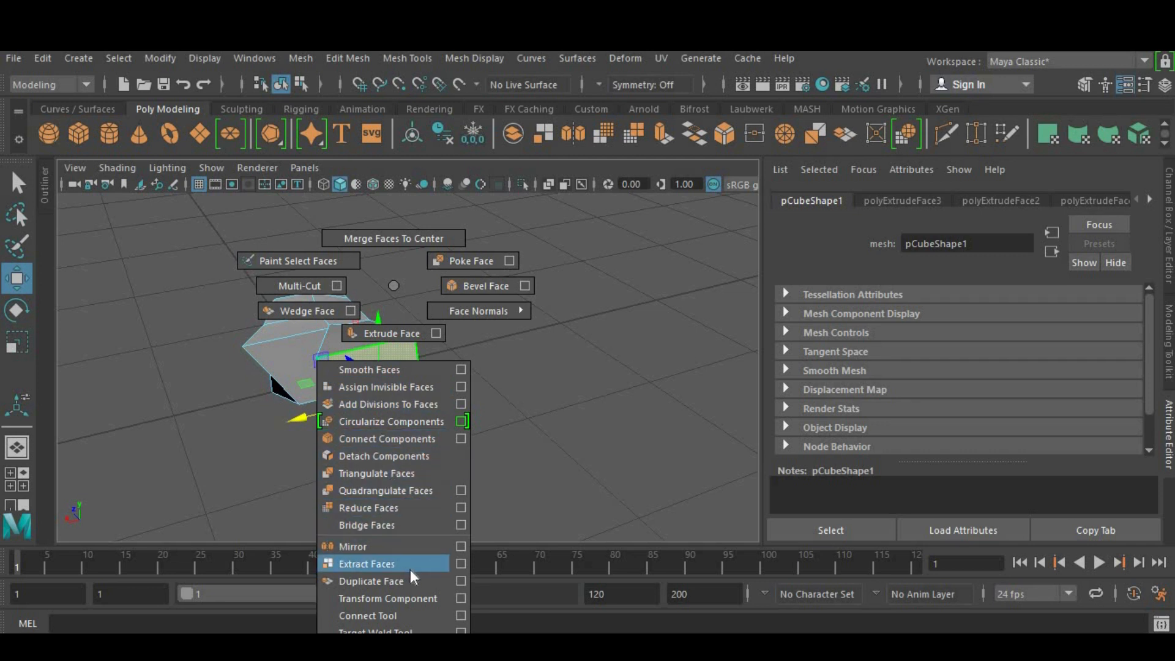
{"action": "right_click_drag", "start_coordinate": [410, 569], "coordinate": [410, 569], "text": "shift"}
{"action": "left_click_drag", "start_coordinate": [413, 401], "coordinate": [449, 392], "text": "alt"}
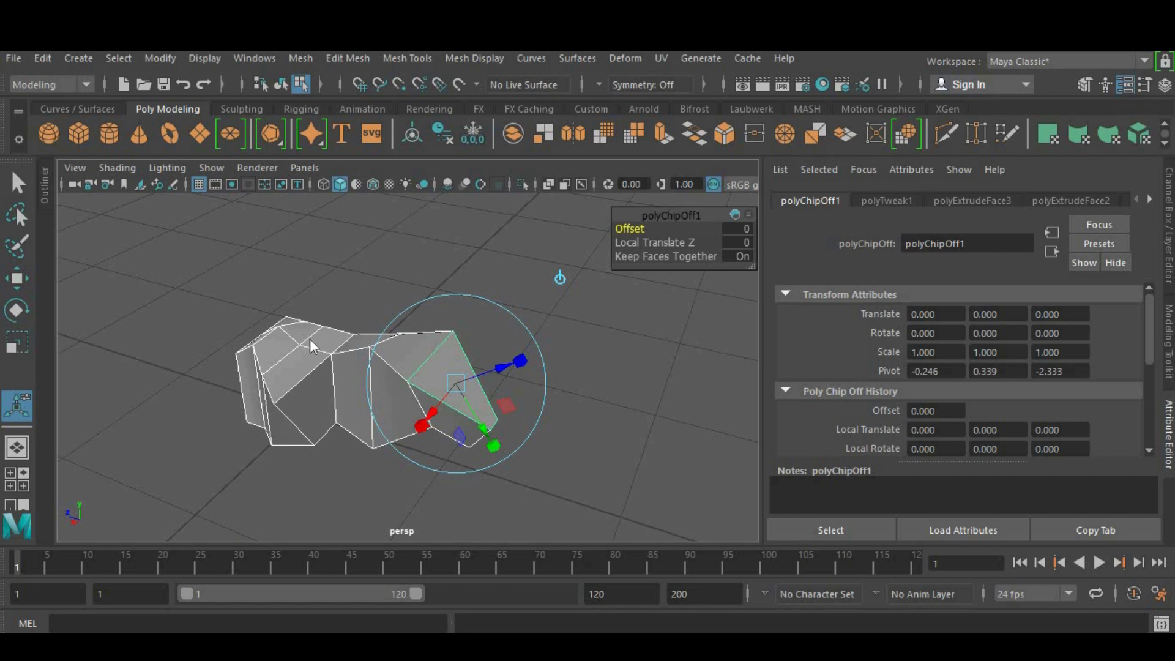
Return to Object Mode and select the extracted face and the remaining body in turn as separate objects.
{"action": "right_click_drag", "start_coordinate": [310, 339], "coordinate": [381, 170]}
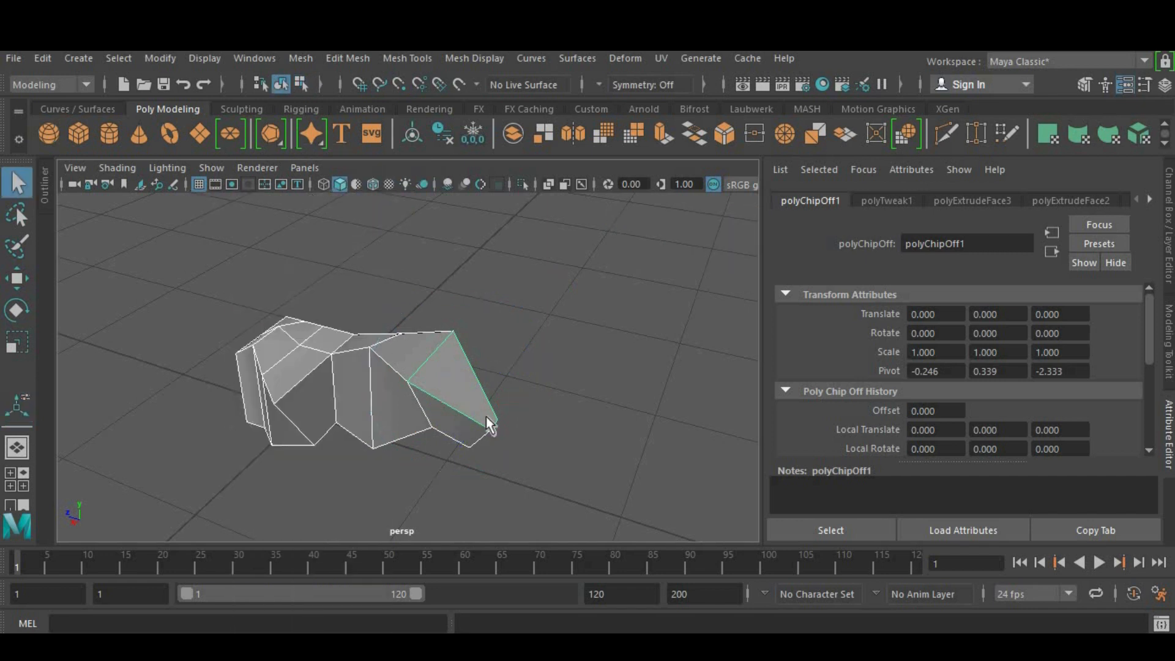
{"action": "left_click", "coordinate": [456, 377]}
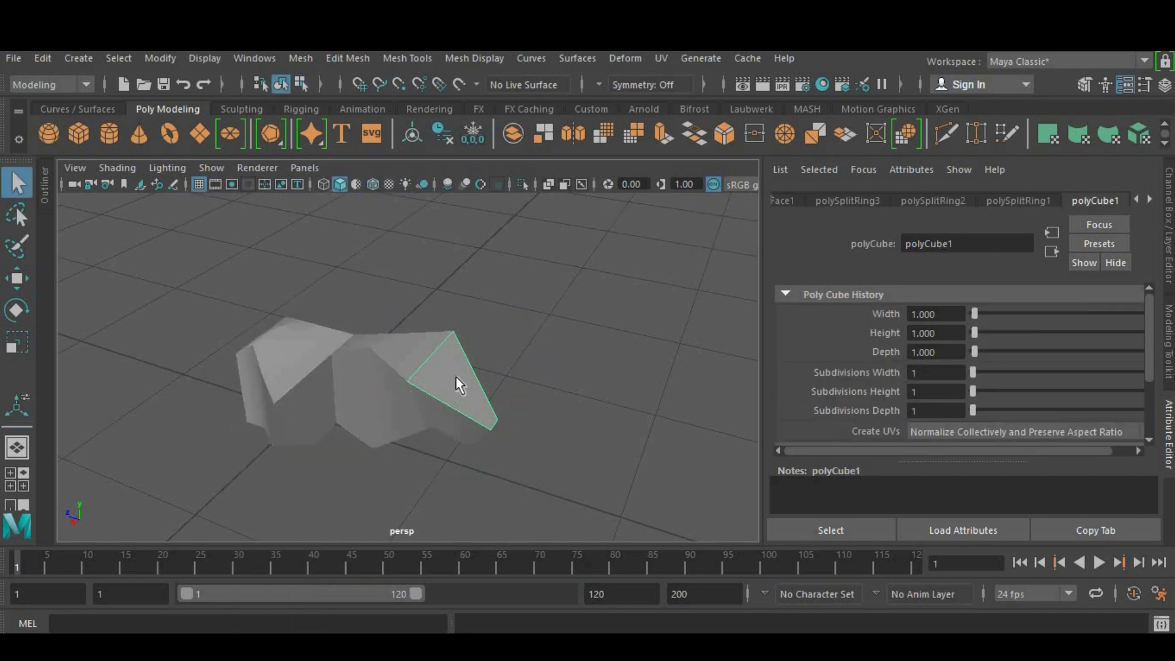
{"action": "left_click", "coordinate": [365, 372]}
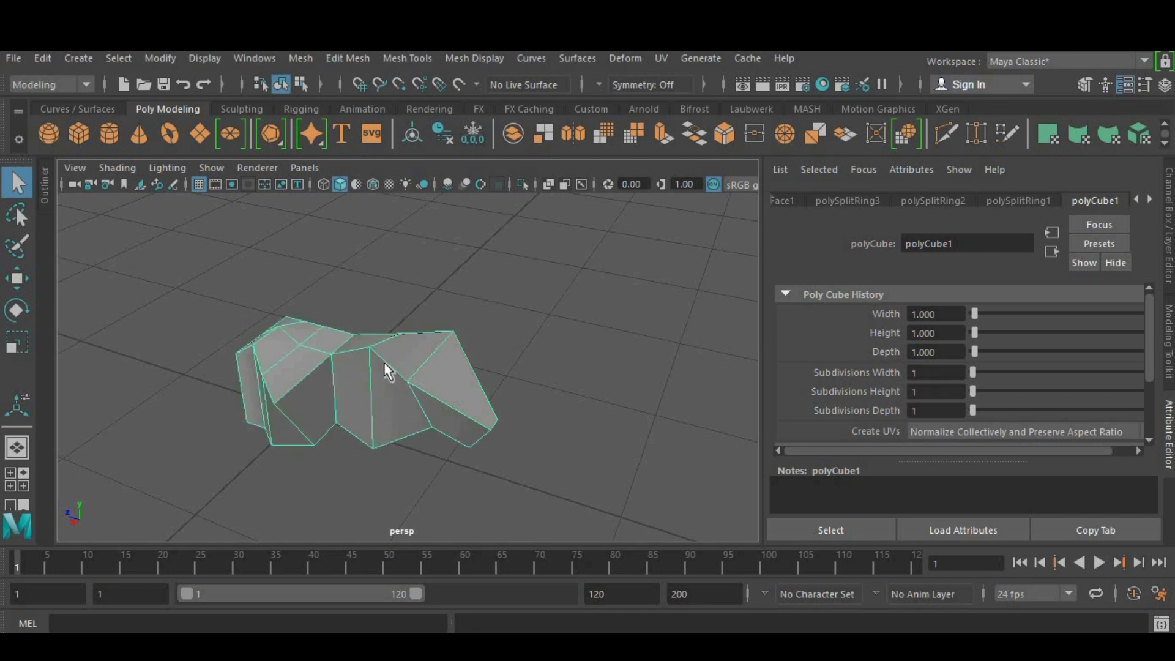
Select the extracted face, move it away from the arm's tip along the Z axis, and undo the move.
{"action": "left_click", "coordinate": [468, 389]}
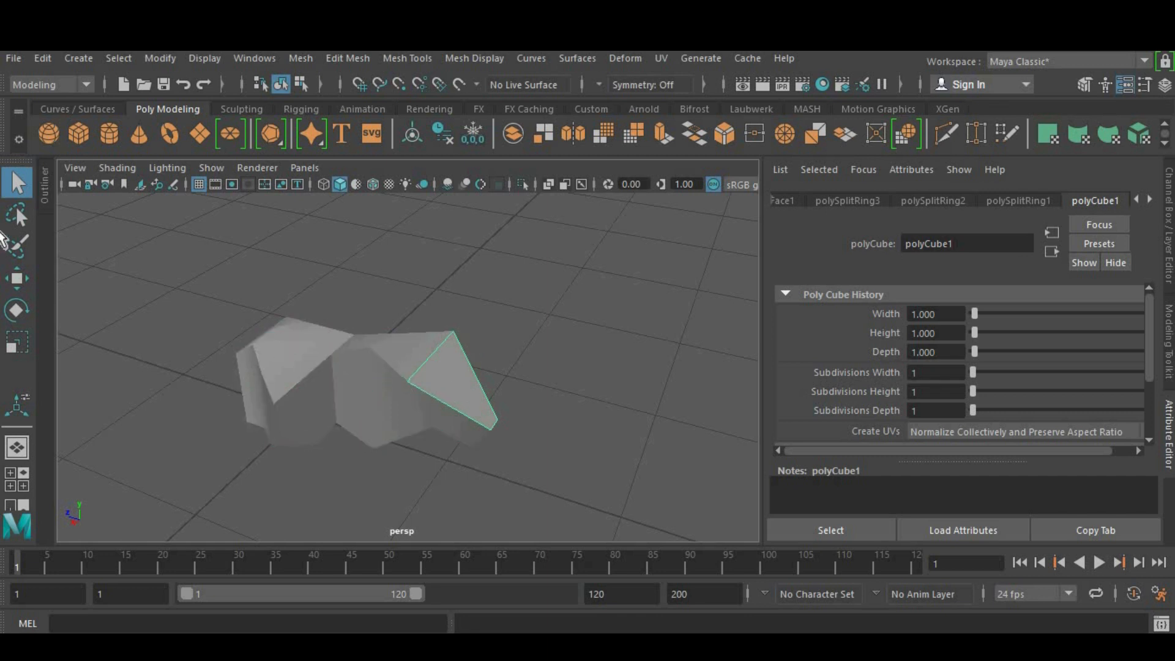
{"action": "left_click", "coordinate": [25, 277]}
{"action": "left_click", "coordinate": [299, 378]}
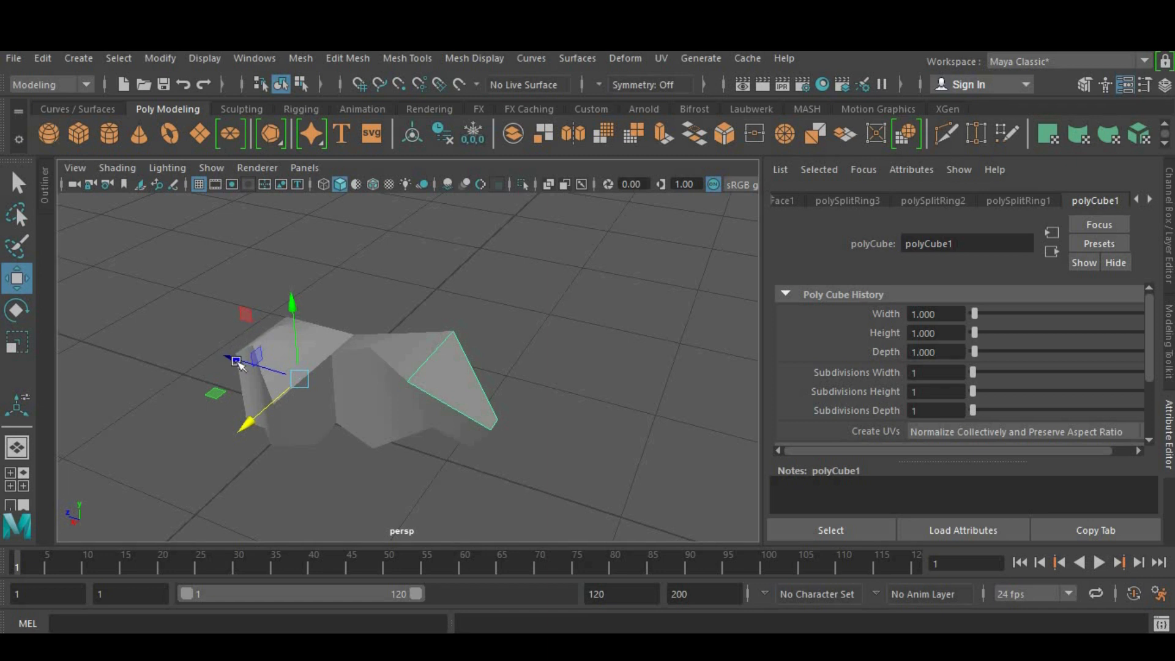
{"action": "left_click_drag", "start_coordinate": [234, 359], "coordinate": [236, 427]}
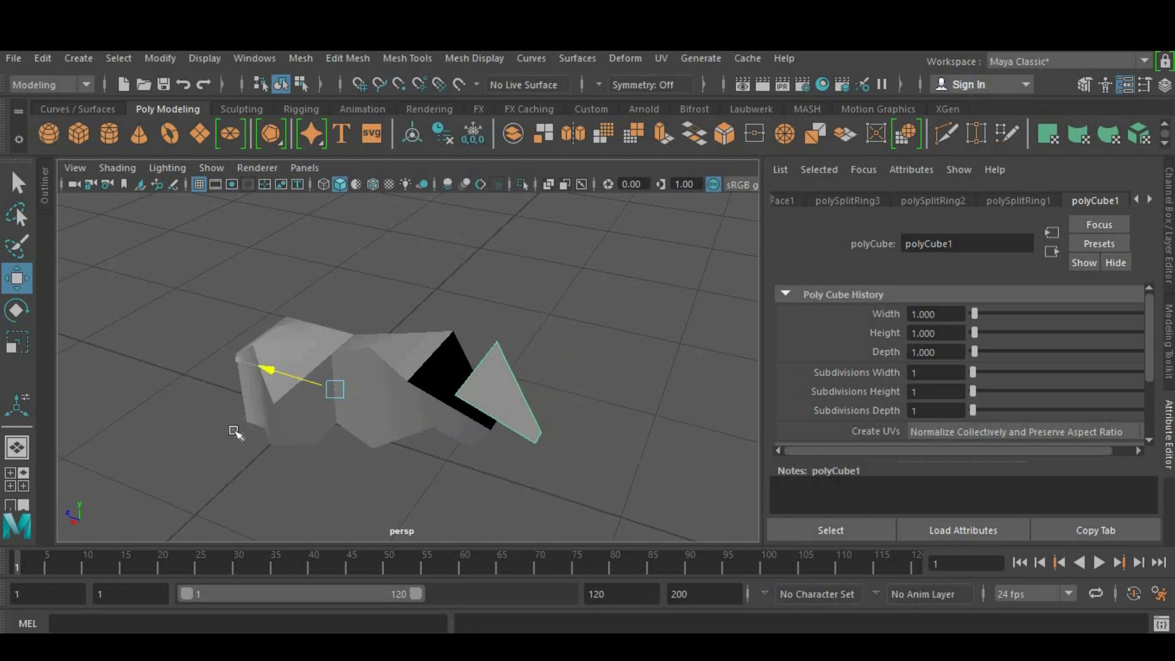
{"action": "key", "text": "ctrl+z"}
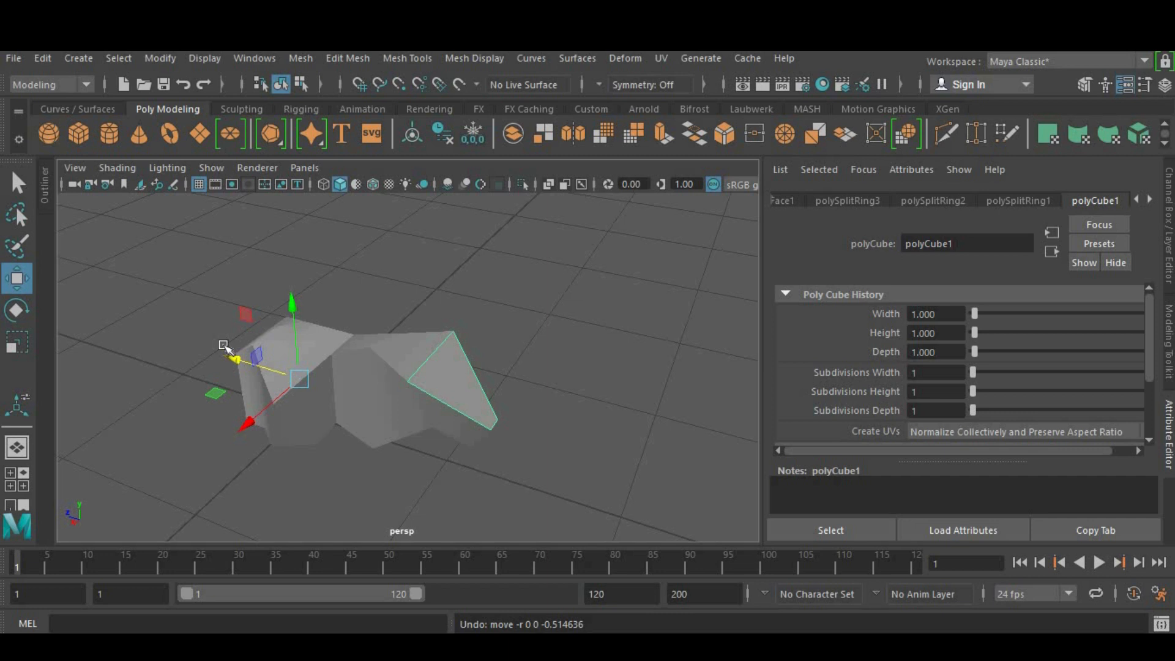
Center the pivot of the extracted face and that of the remaining body on their own geometry.
{"action": "left_click", "coordinate": [161, 58]}
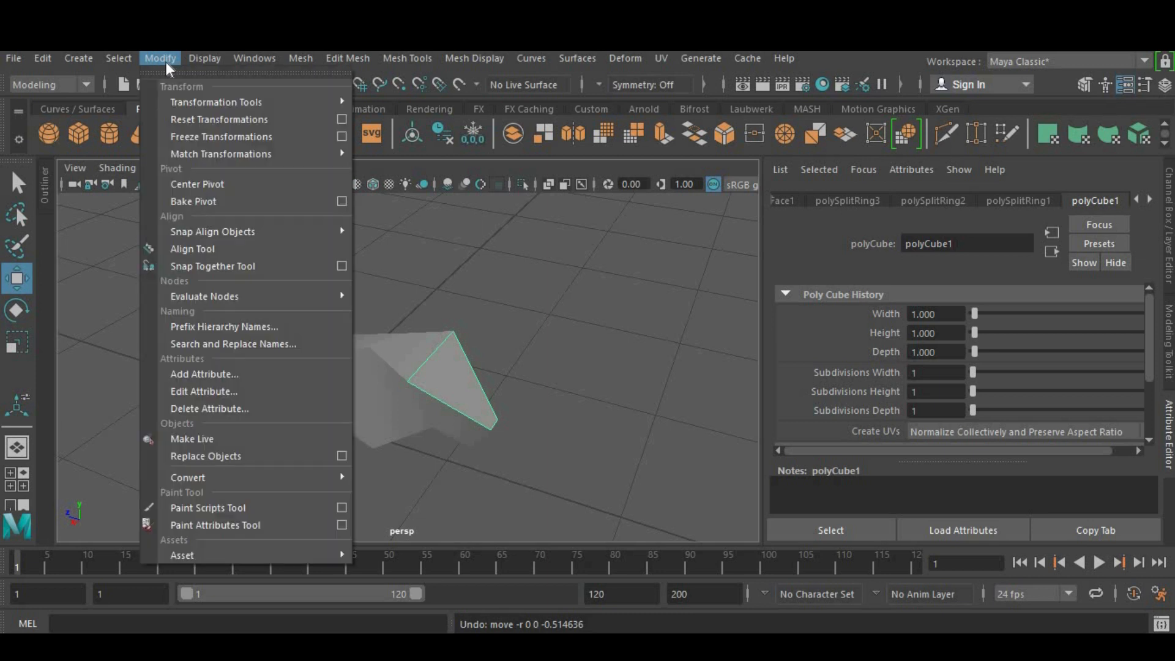
{"action": "left_click", "coordinate": [243, 186]}
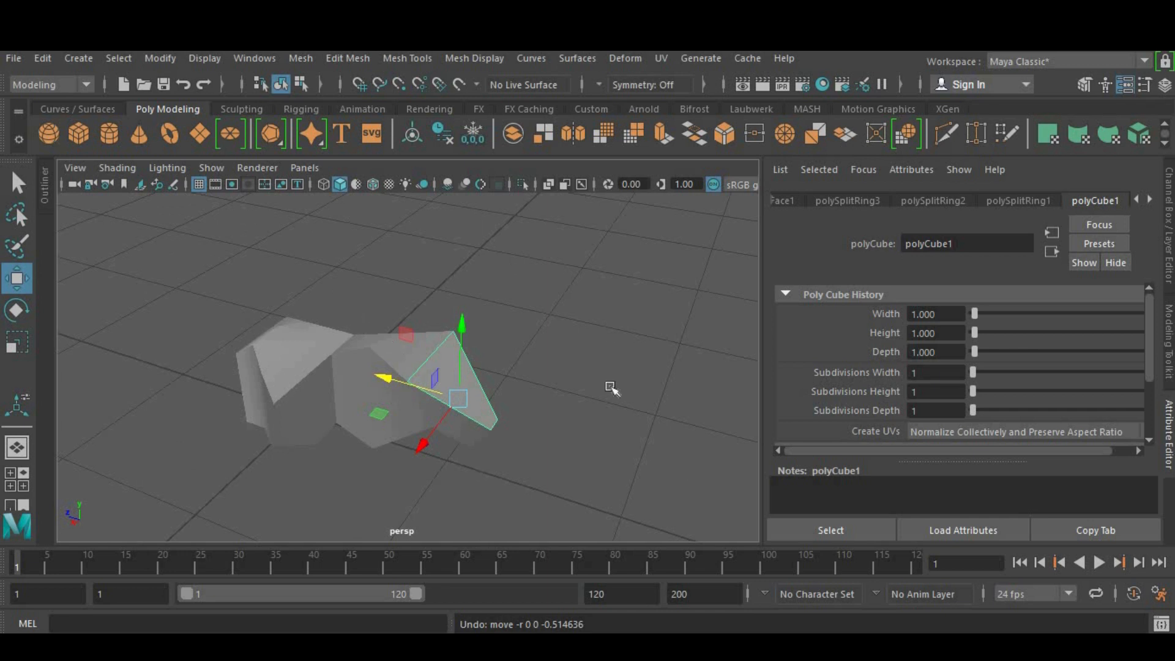
{"action": "mouse_move", "coordinate": [461, 388]}
{"action": "left_mouse_down", "text": "alt"}
{"action": "mouse_move", "coordinate": [257, 366]}
{"action": "mouse_move", "coordinate": [458, 411]}
{"action": "left_mouse_up", "text": "alt"}
{"action": "left_click", "coordinate": [311, 307]}
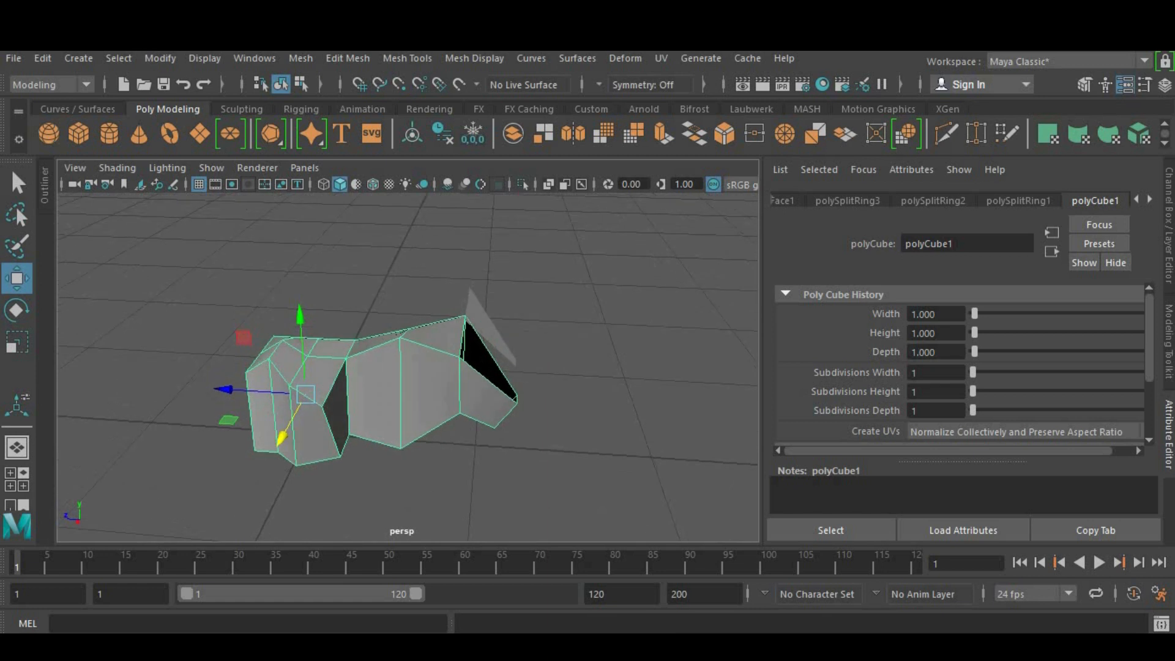
{"action": "left_click", "coordinate": [173, 58]}
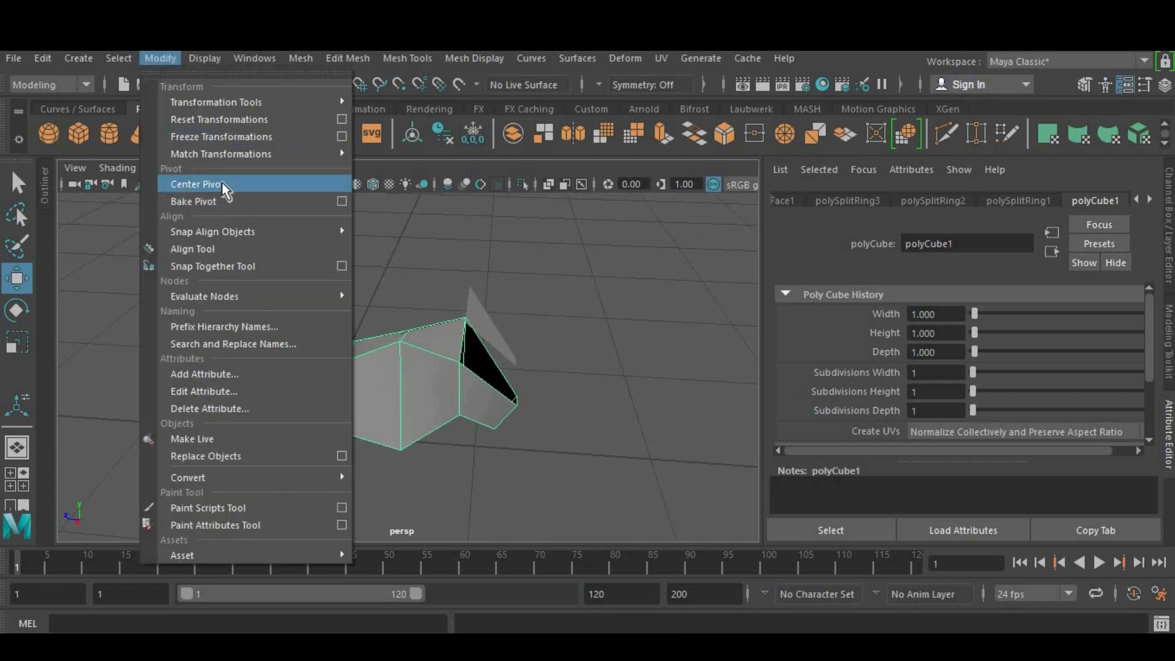
{"action": "left_click", "coordinate": [223, 183]}
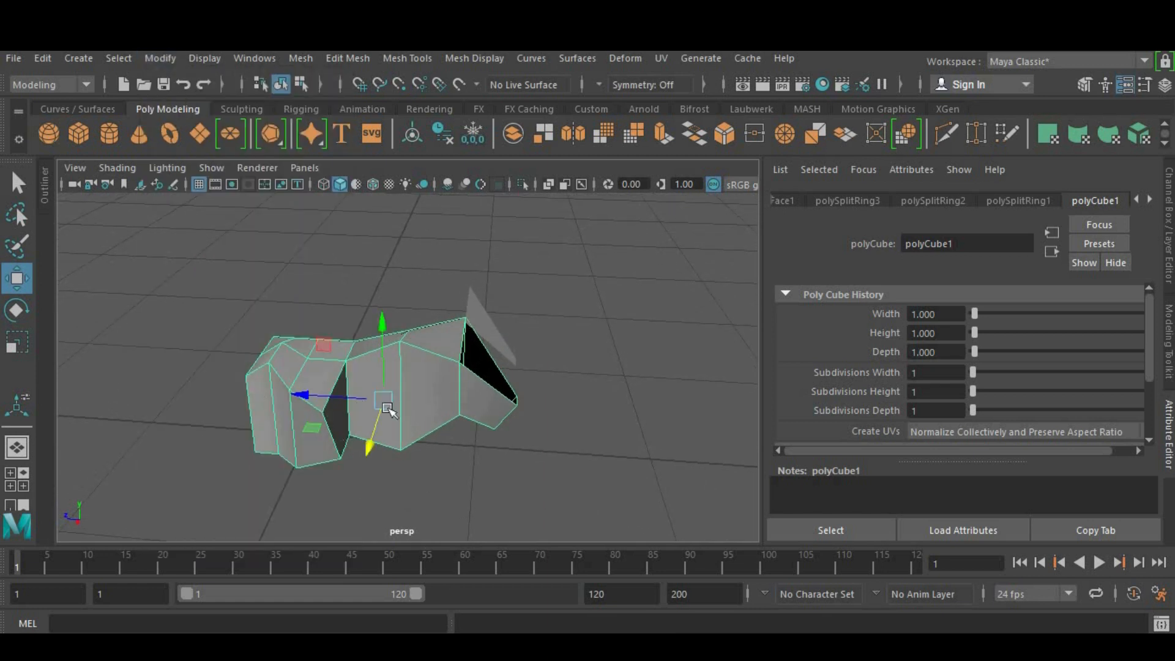
Move the body along the Z axis away from the extracted face, and undo the move.
{"action": "left_click_drag", "start_coordinate": [383, 468], "coordinate": [352, 406], "text": "alt"}
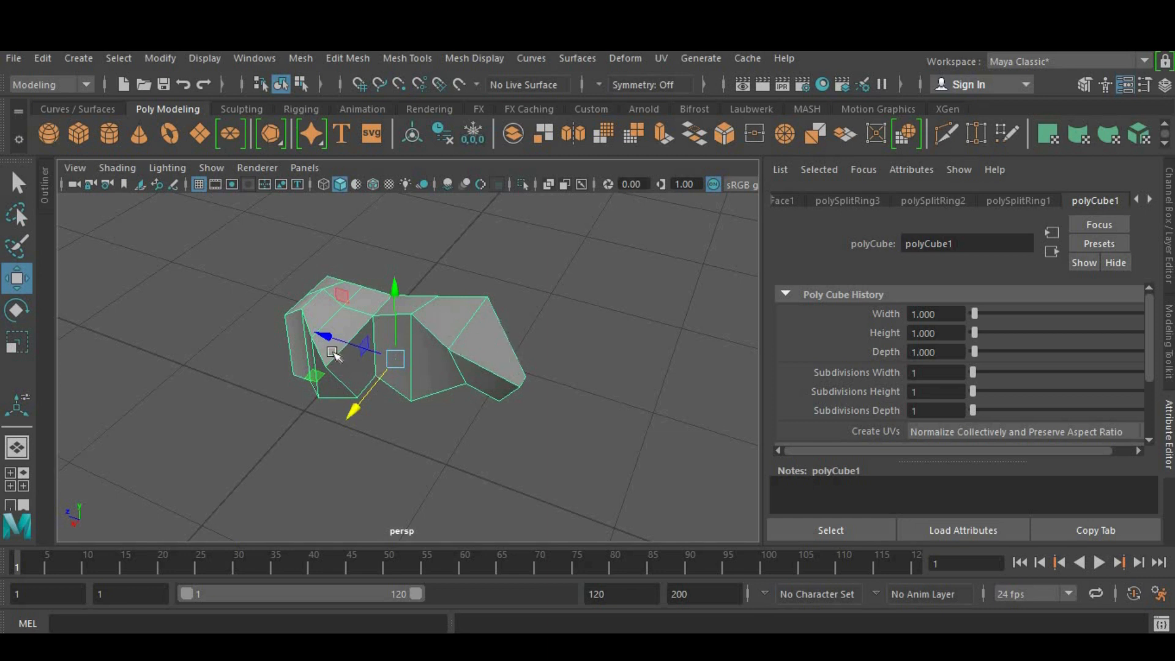
{"action": "left_click_drag", "start_coordinate": [290, 337], "coordinate": [475, 386], "text": "alt"}
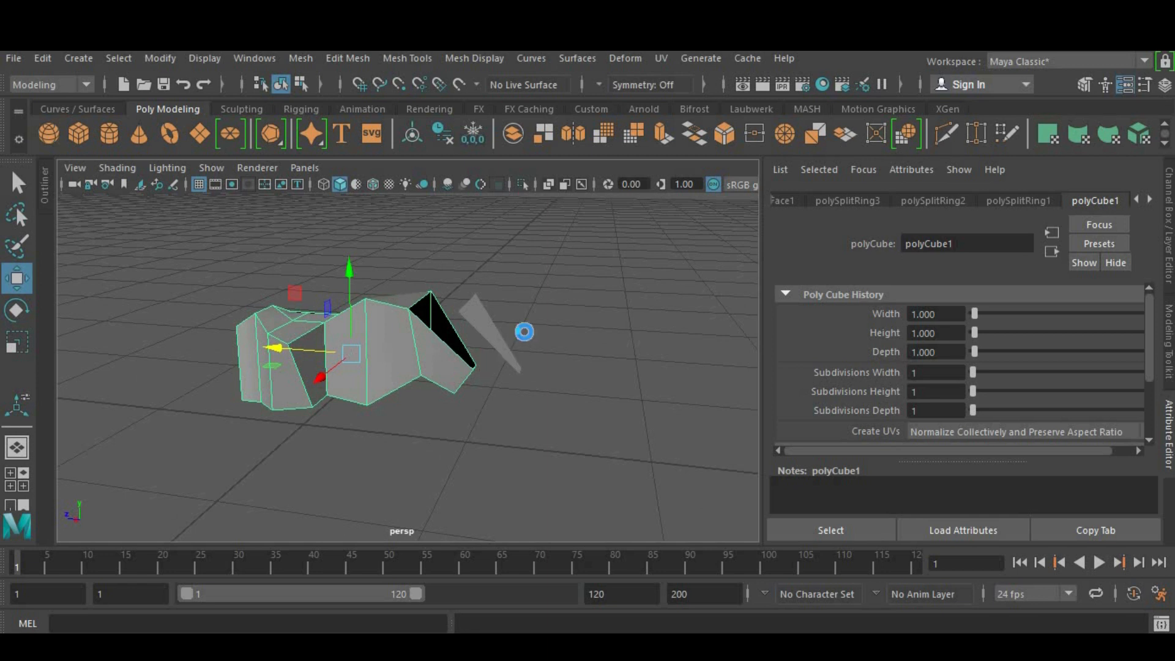
{"action": "left_click", "coordinate": [561, 369]}
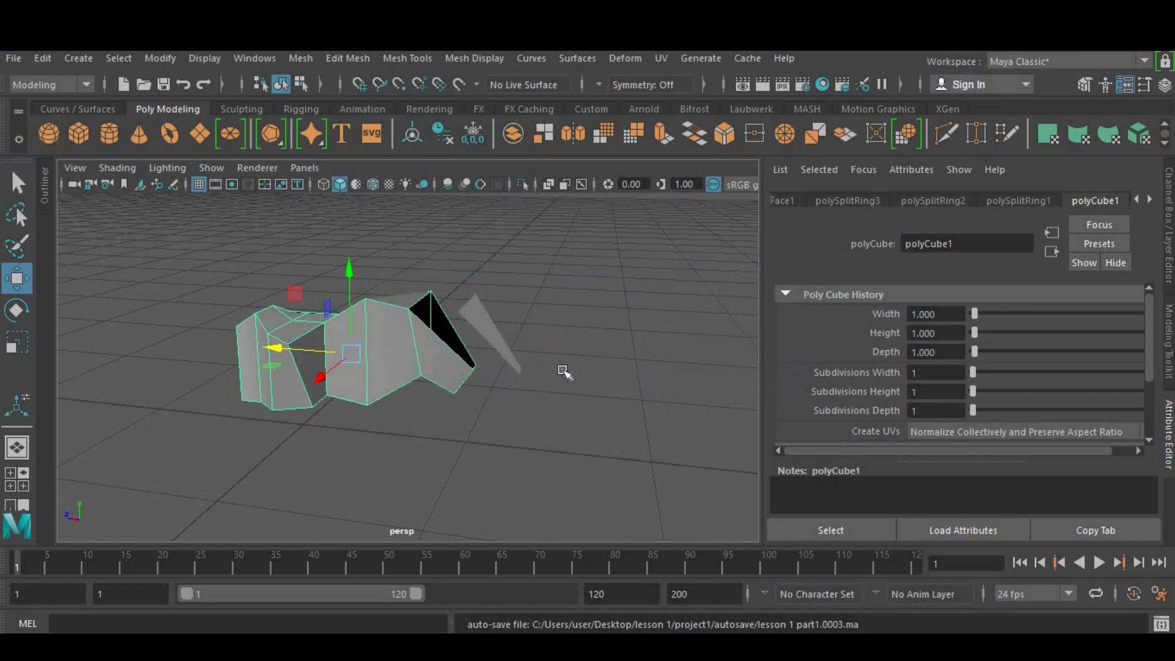
{"action": "key", "text": "ctrl+z"}
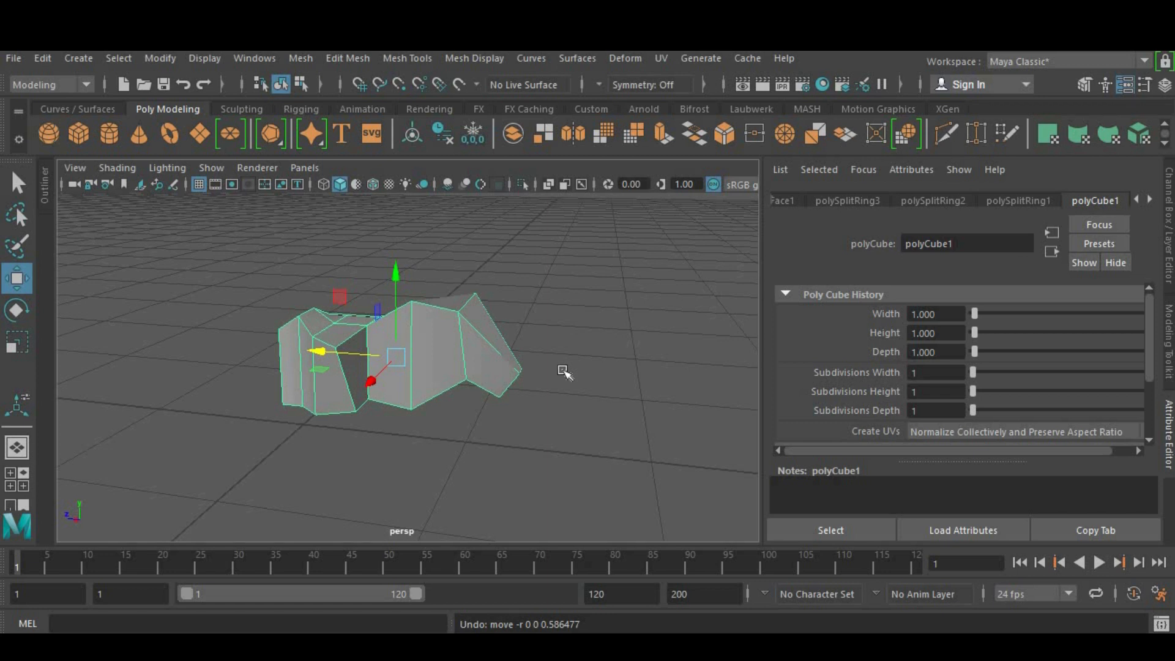
Combine the extracted face and the body into one mesh and shift it along Z to 0.188.
{"action": "left_click", "coordinate": [485, 324]}
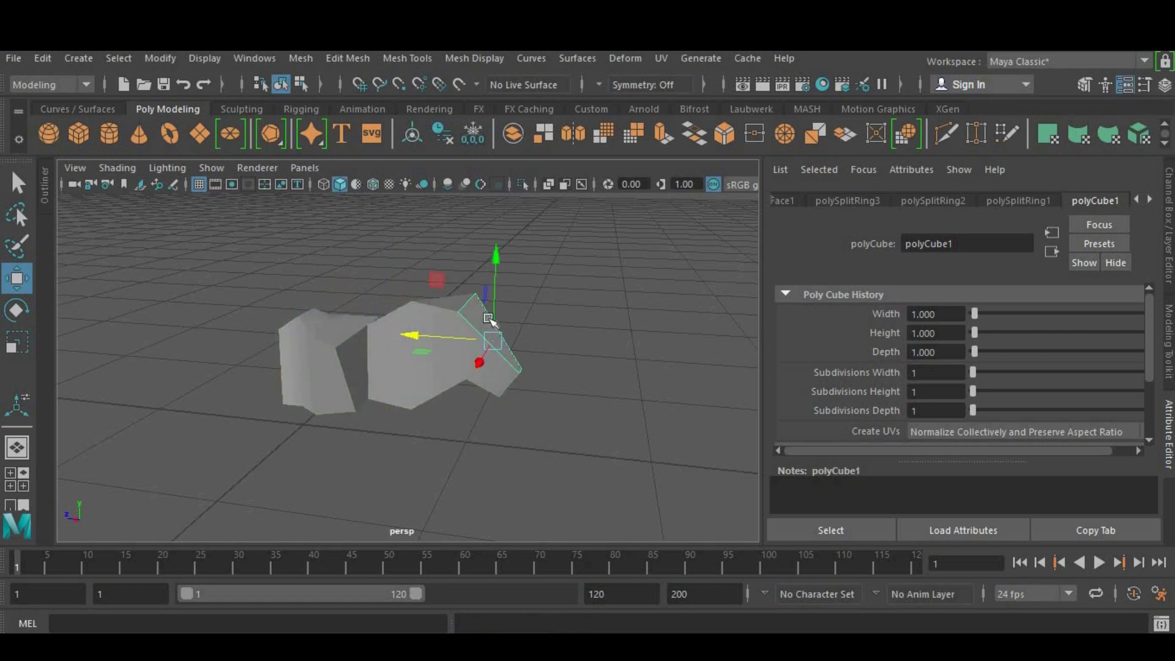
{"action": "left_click", "coordinate": [367, 349], "text": "shift"}
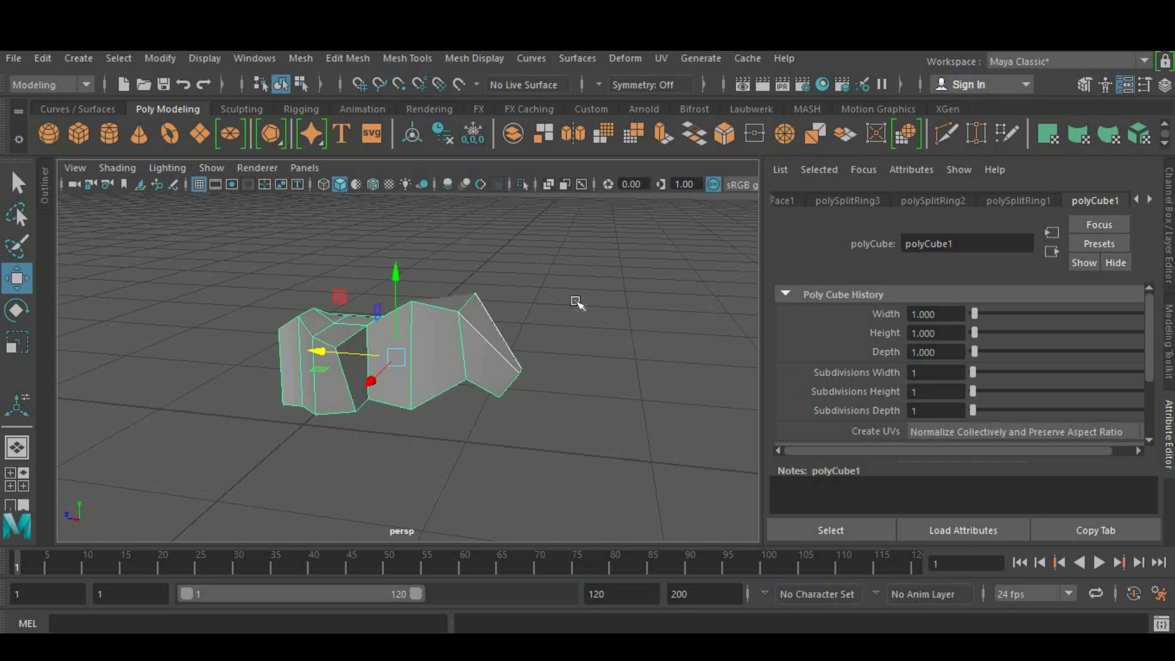
{"action": "left_click_drag", "start_coordinate": [629, 237], "coordinate": [409, 428]}
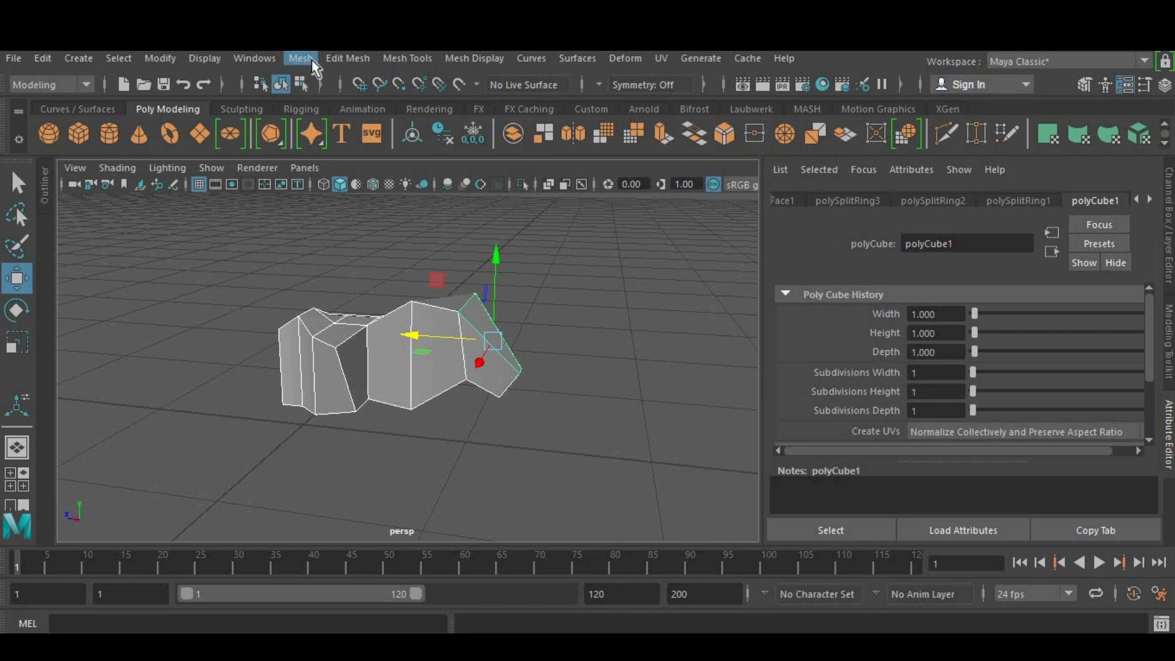
{"action": "left_click", "coordinate": [300, 58]}
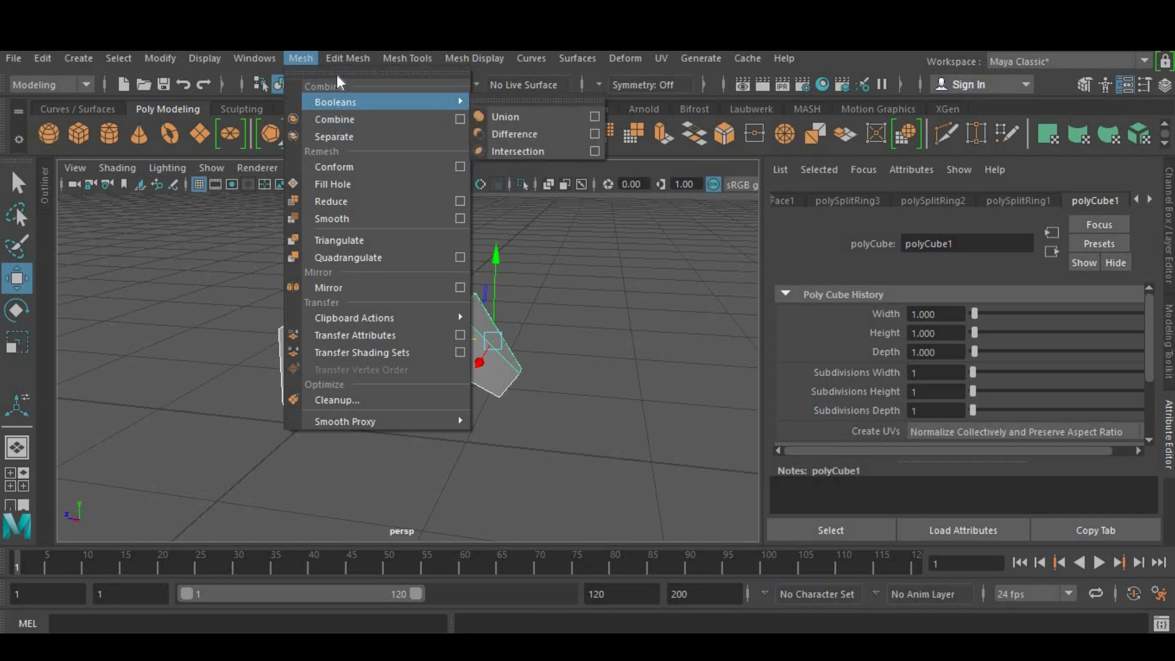
{"action": "left_click", "coordinate": [366, 119]}
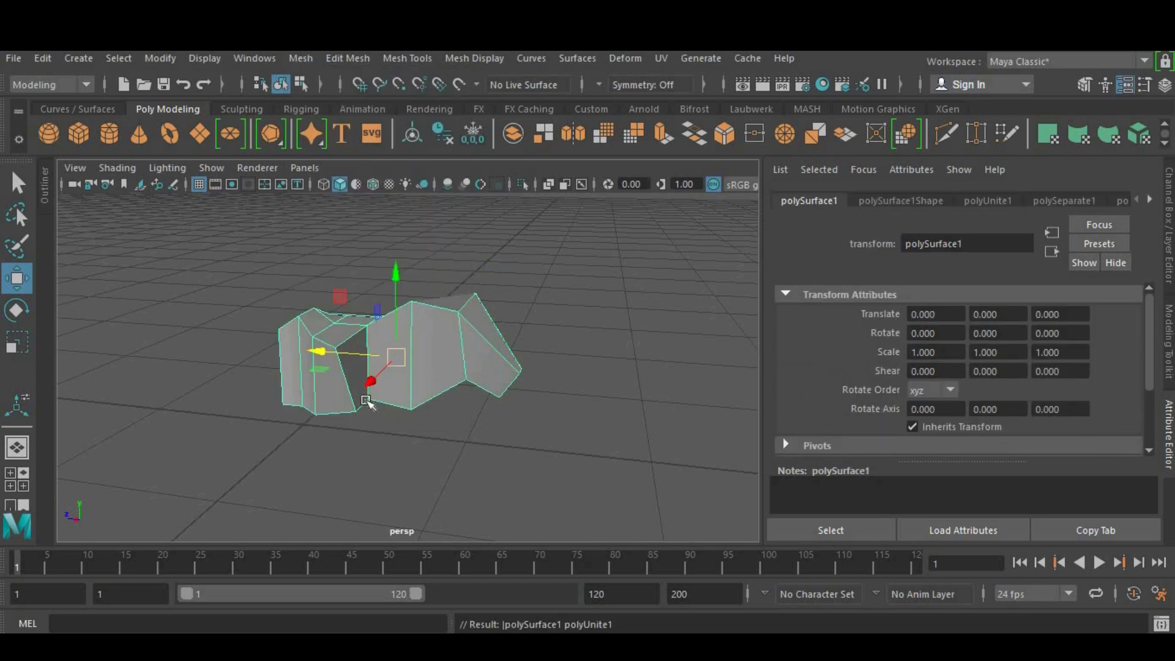
{"action": "left_click_drag", "start_coordinate": [344, 362], "coordinate": [416, 343]}
{"action": "left_click_drag", "start_coordinate": [300, 356], "coordinate": [468, 321]}
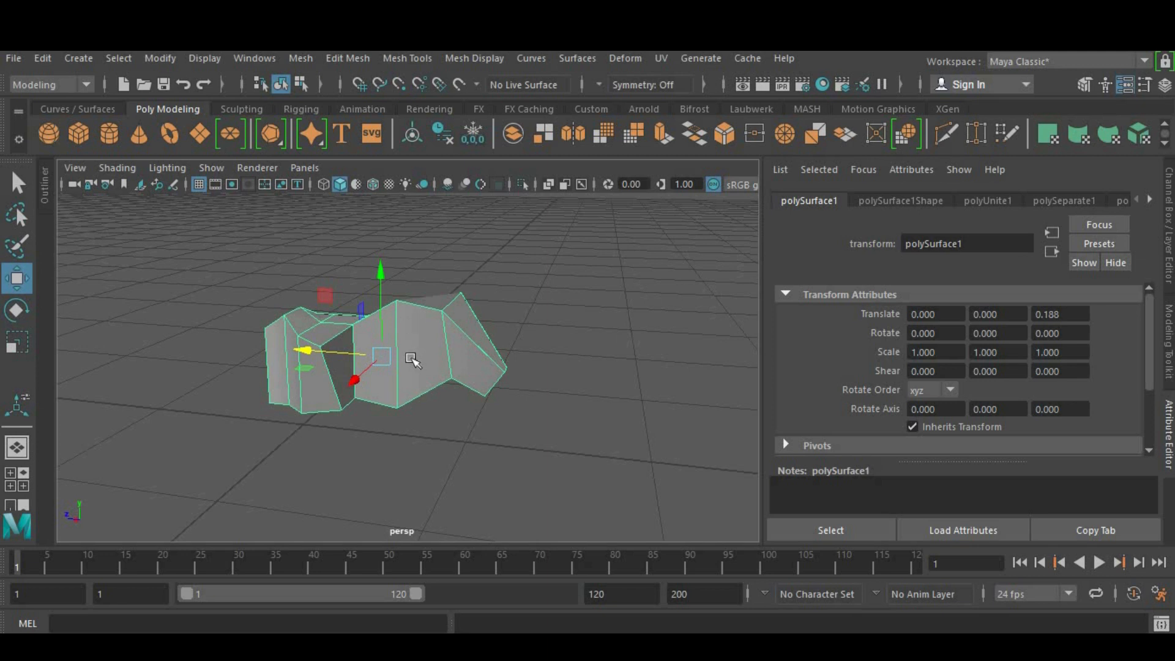
Separate the combined mesh into its individual objects and select the face at the tip.
{"action": "left_click", "coordinate": [300, 58]}
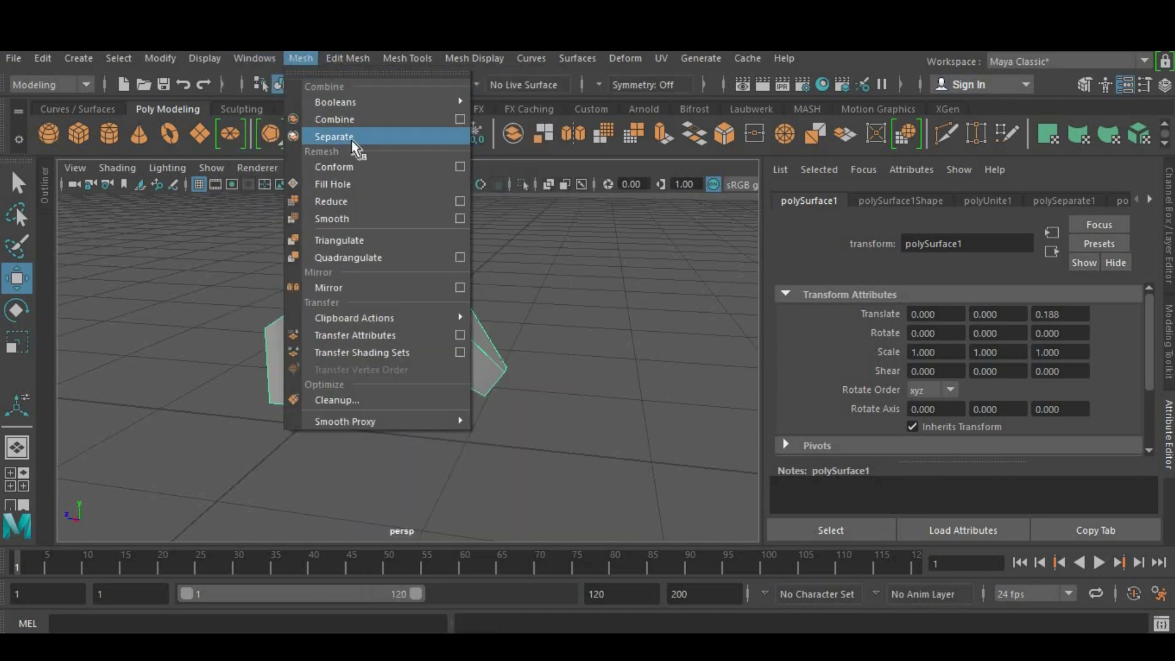
{"action": "left_click", "coordinate": [352, 137]}
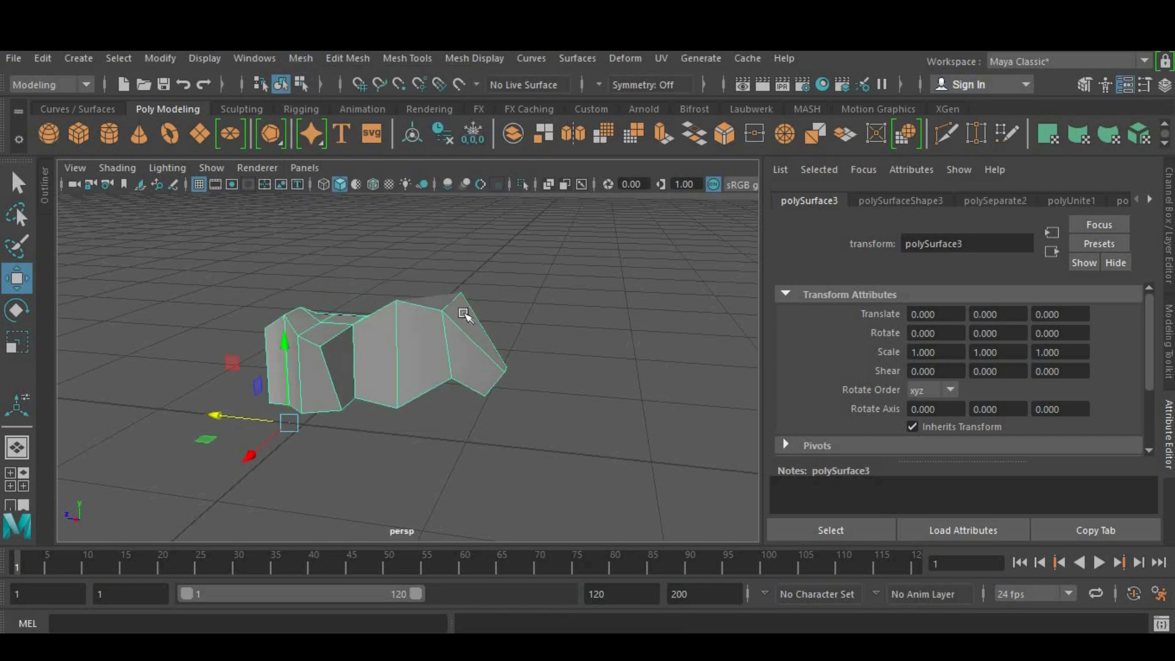
{"action": "left_click", "coordinate": [464, 314]}
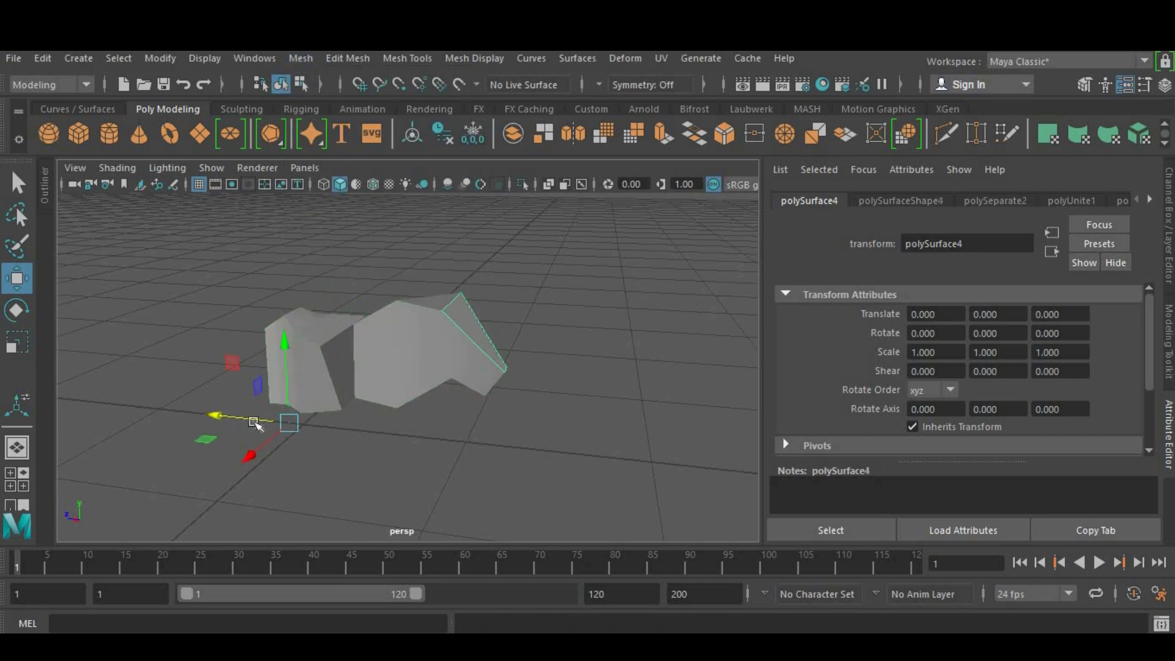
Center the pivots of the separated body and the separated tip face on their own geometry.
{"action": "left_click", "coordinate": [400, 359]}
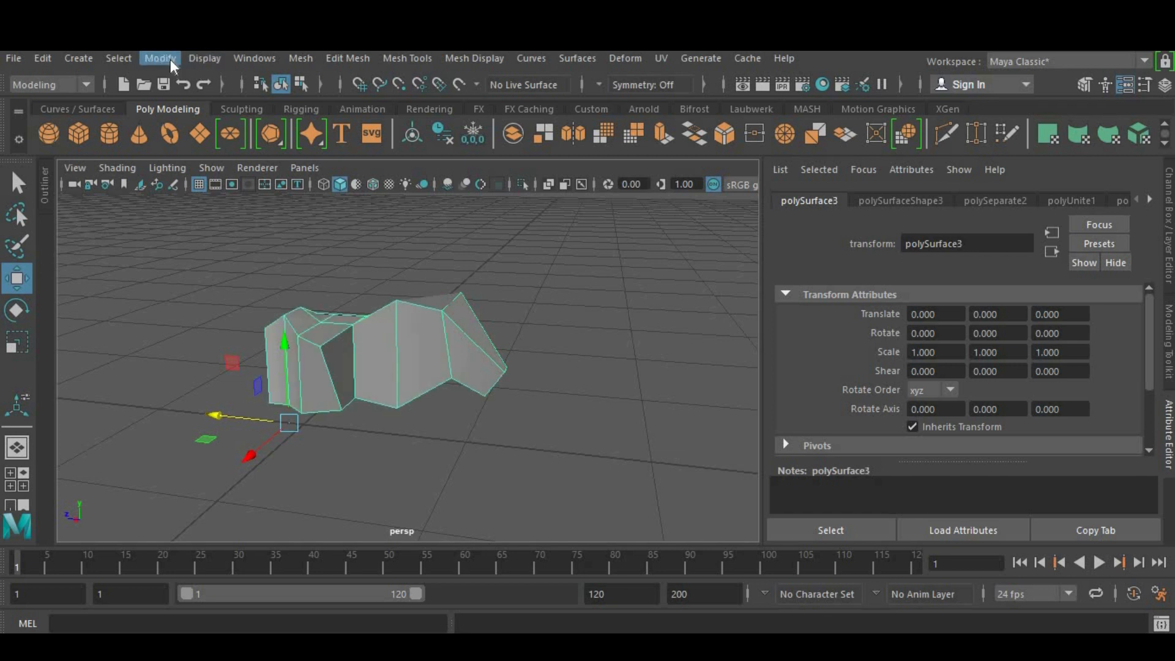
{"action": "left_click", "coordinate": [170, 60]}
{"action": "left_click", "coordinate": [196, 184]}
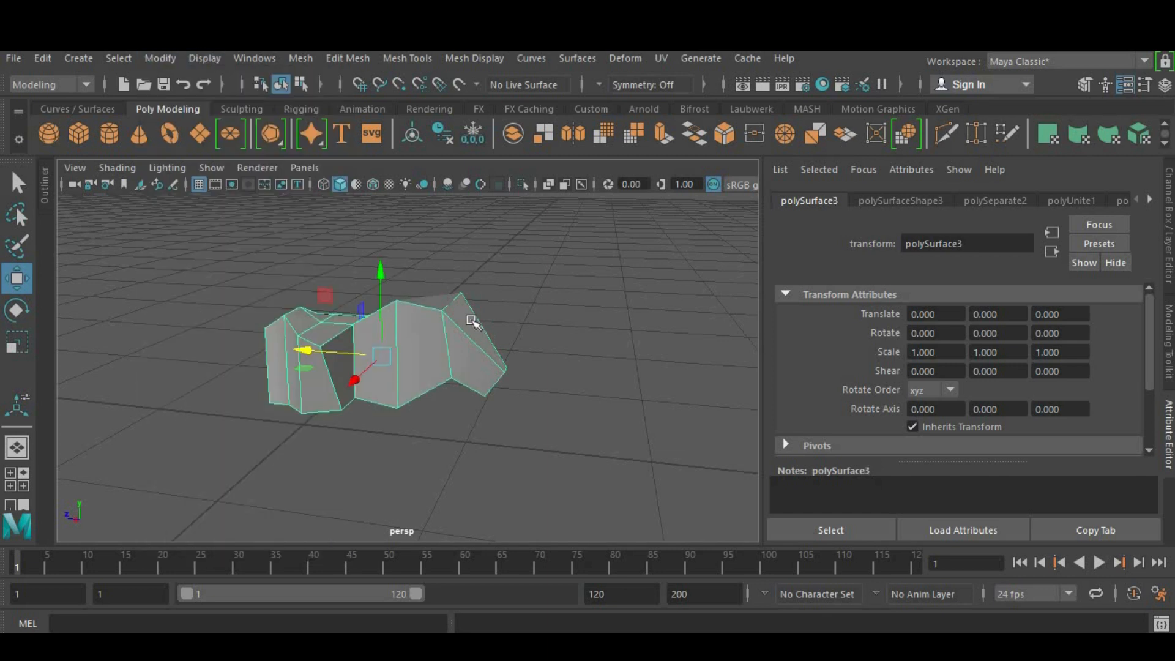
{"action": "left_click", "coordinate": [470, 319]}
{"action": "left_click", "coordinate": [160, 62]}
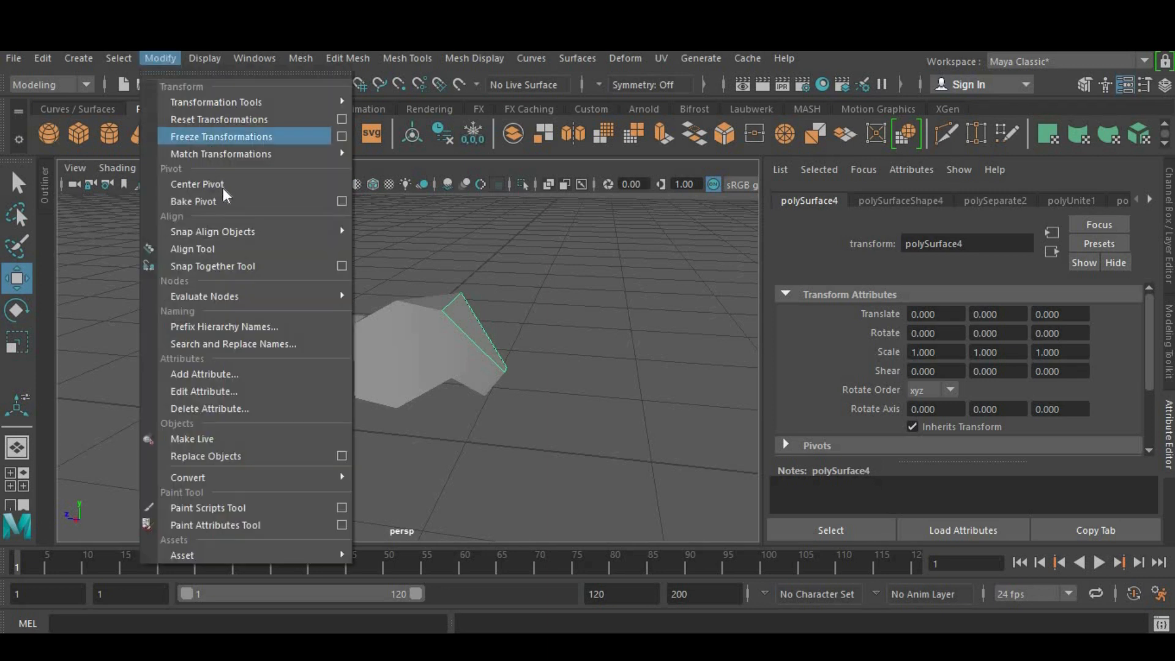
{"action": "left_click", "coordinate": [224, 185]}
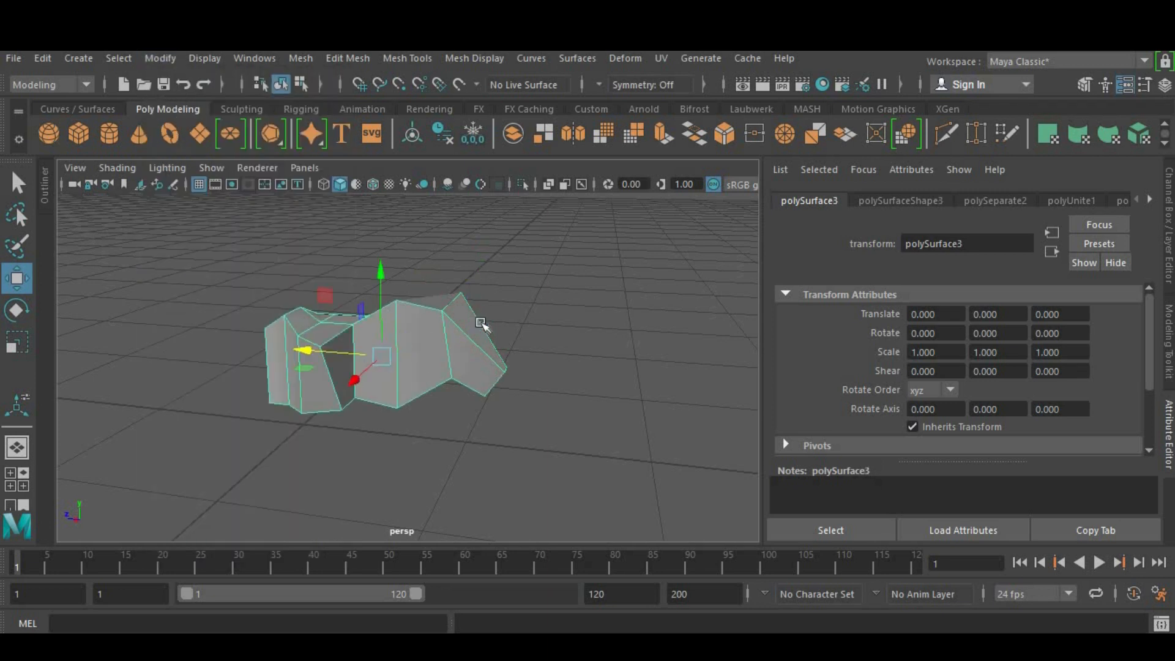
Clear the selection and bring up the Rendering set of shelf tools.
{"action": "left_click_drag", "start_coordinate": [456, 338], "coordinate": [442, 375]}
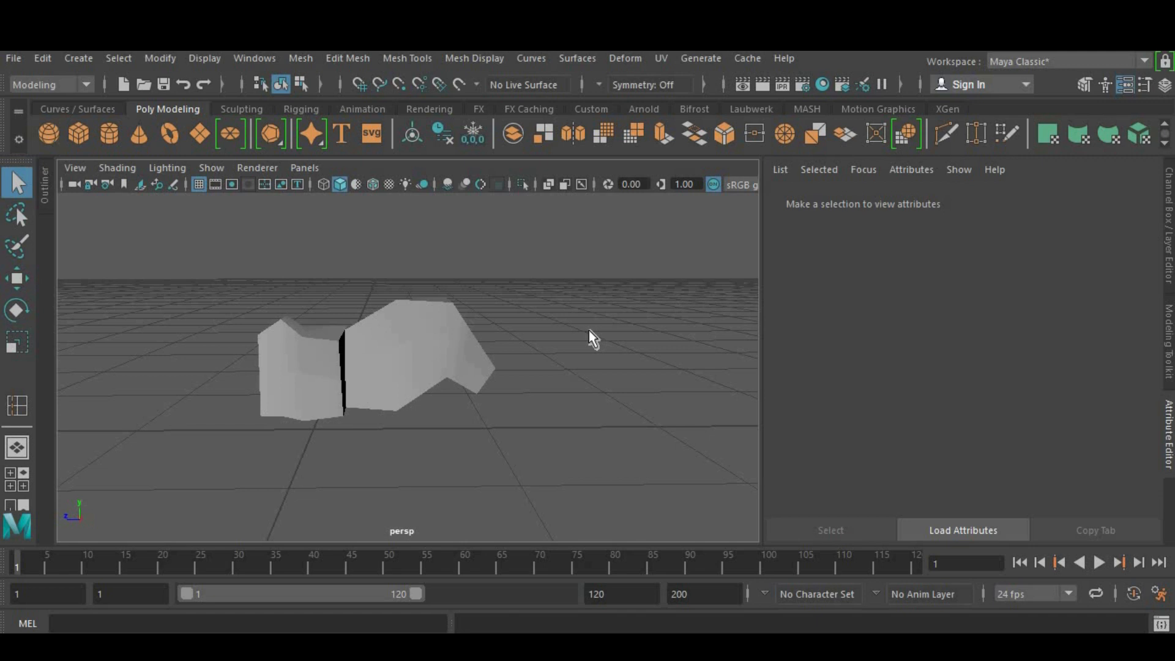
{"action": "left_click", "coordinate": [426, 107]}
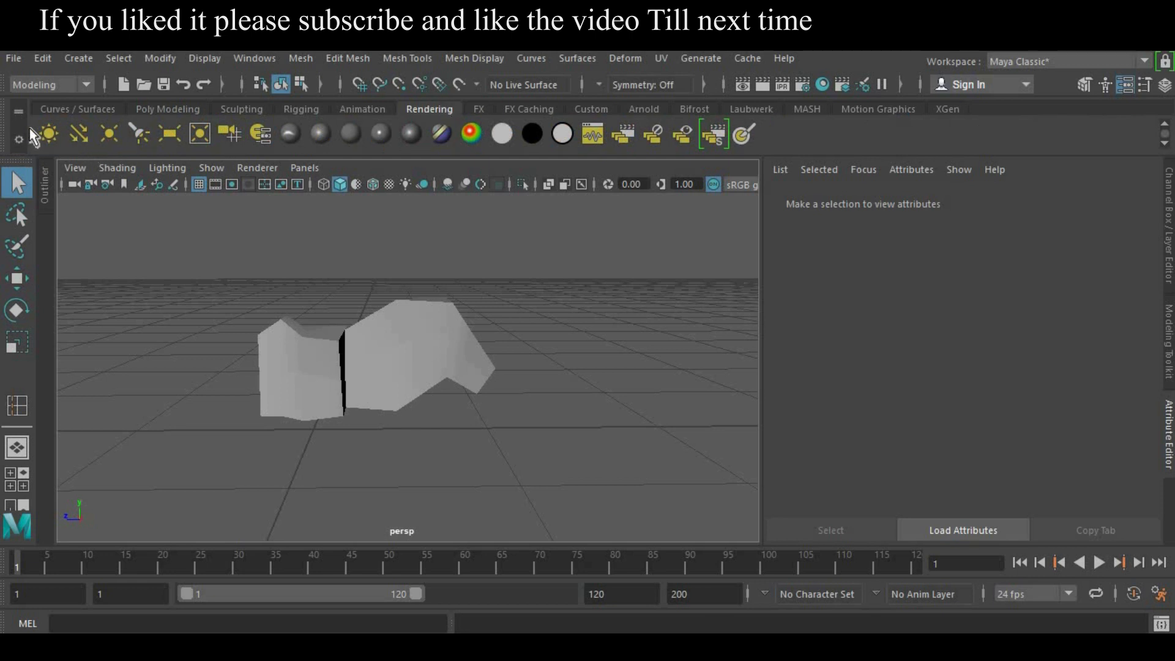